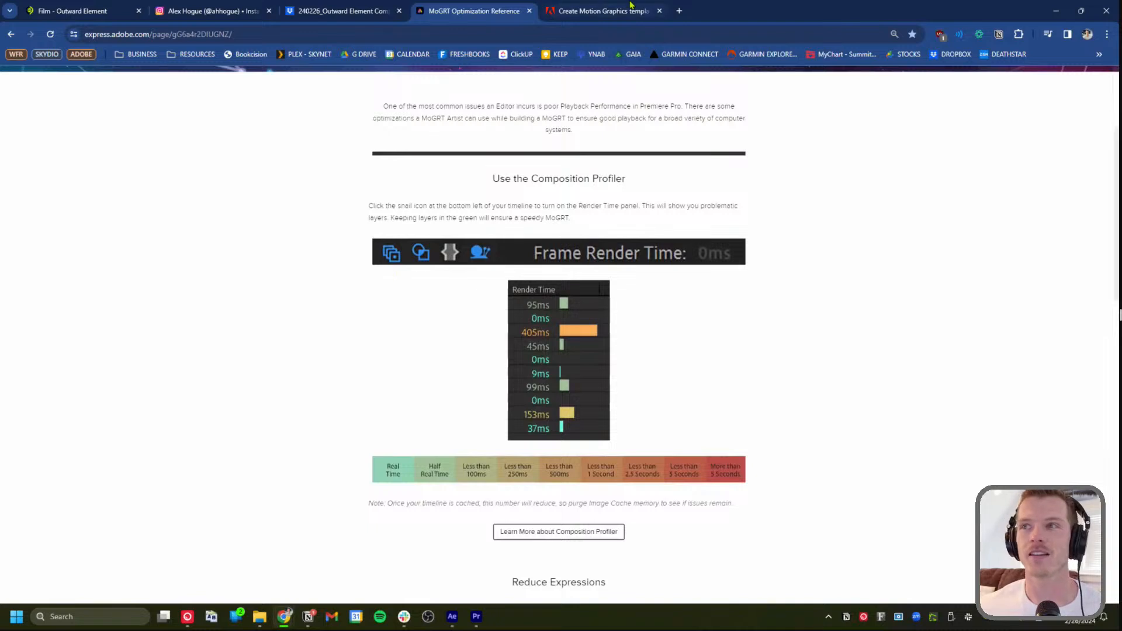
Review the 'Work with Motion Graphics templates' help page, then move on to the Outward Element Film page
click(630, 12)
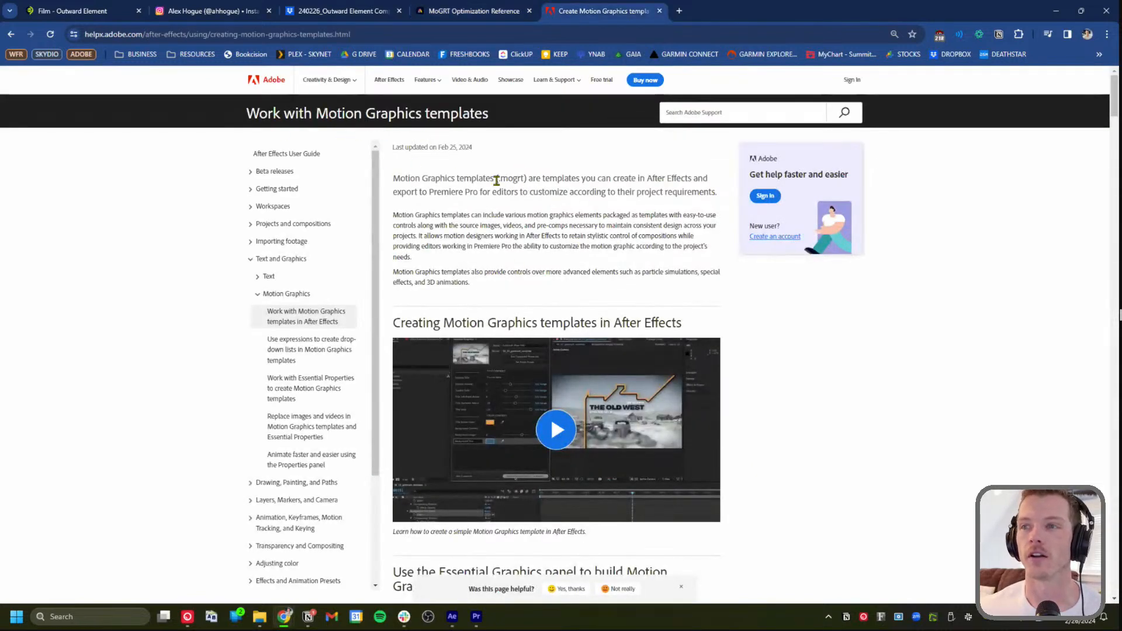
drag(247, 112, 503, 120)
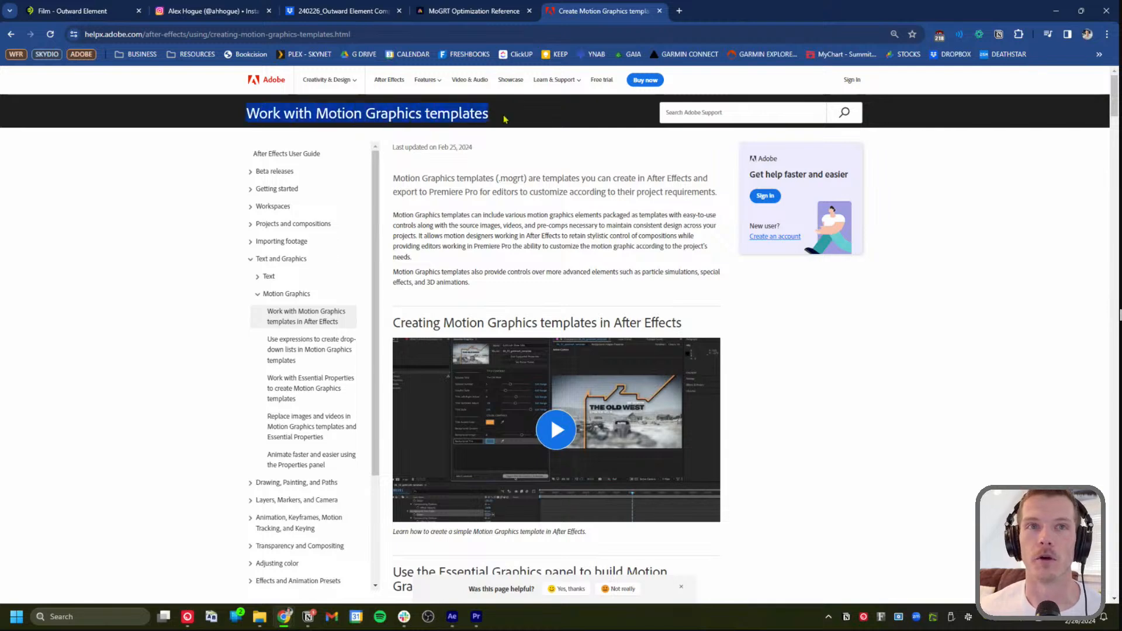
click(473, 10)
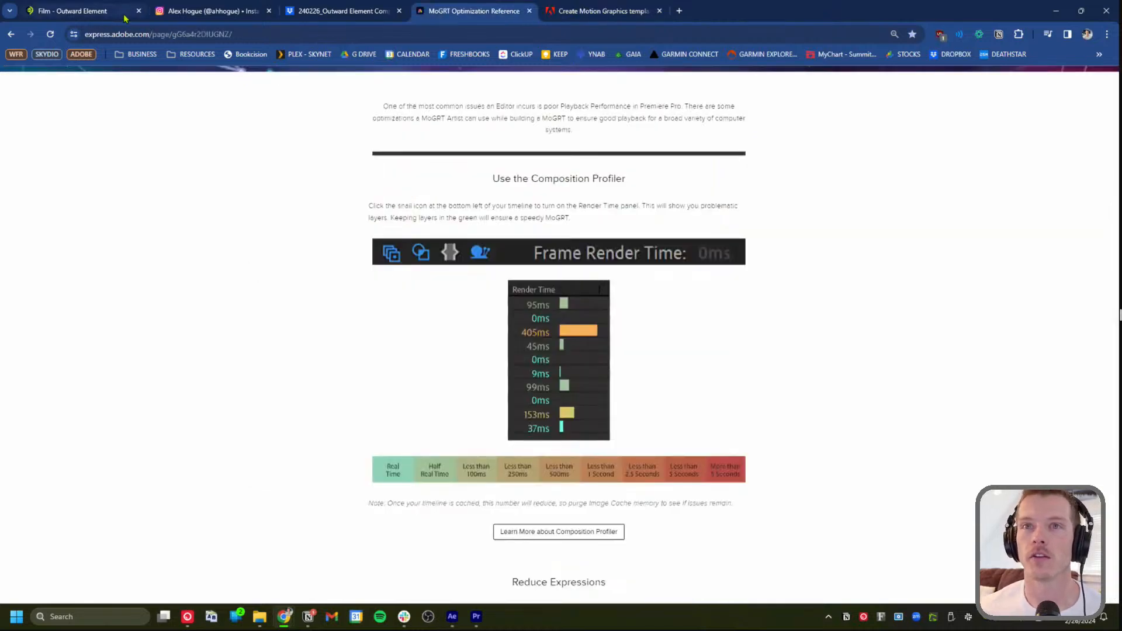
click(82, 12)
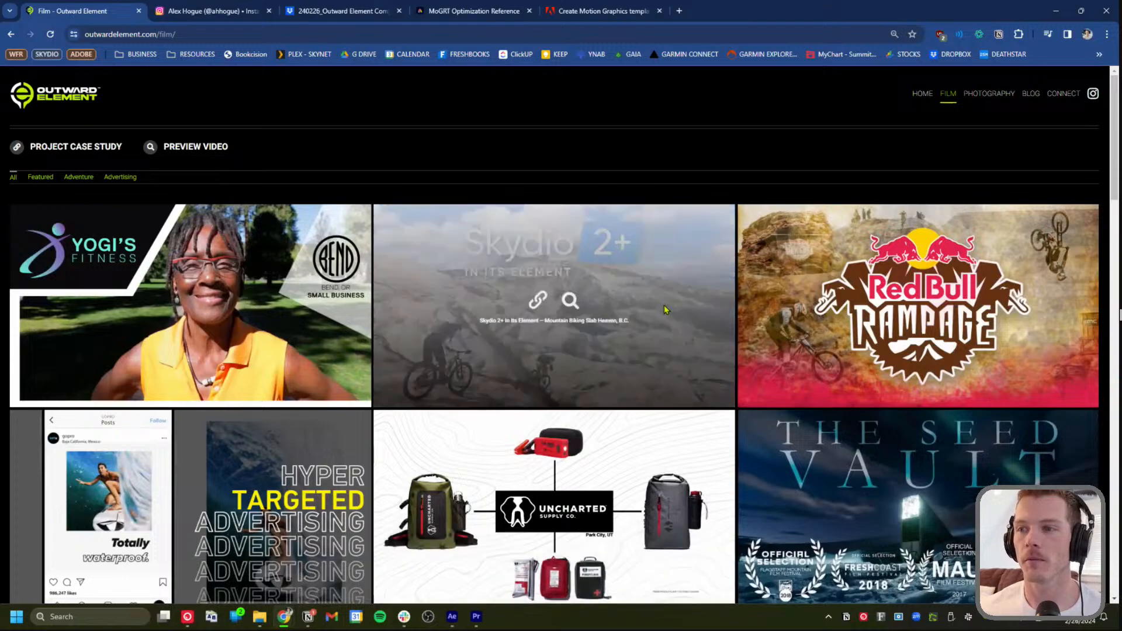
Scroll through the Outward Element film portfolio, then bring up the founder's Instagram profile
scroll(785, 384, down, 3)
scroll(682, 438, down, 4)
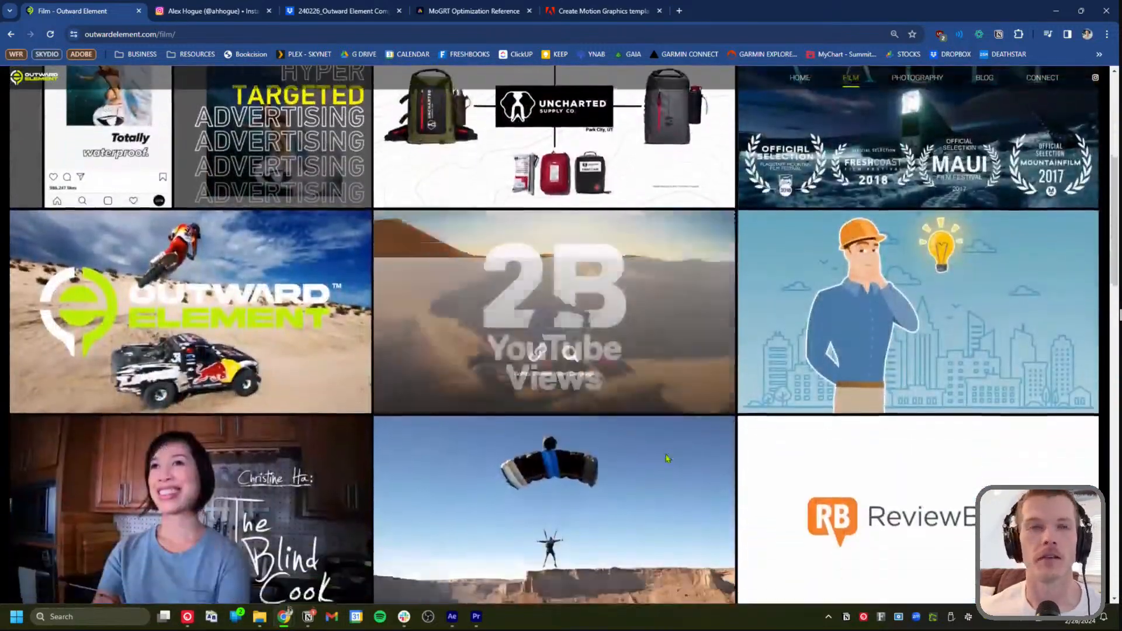
scroll(667, 460, up, 7)
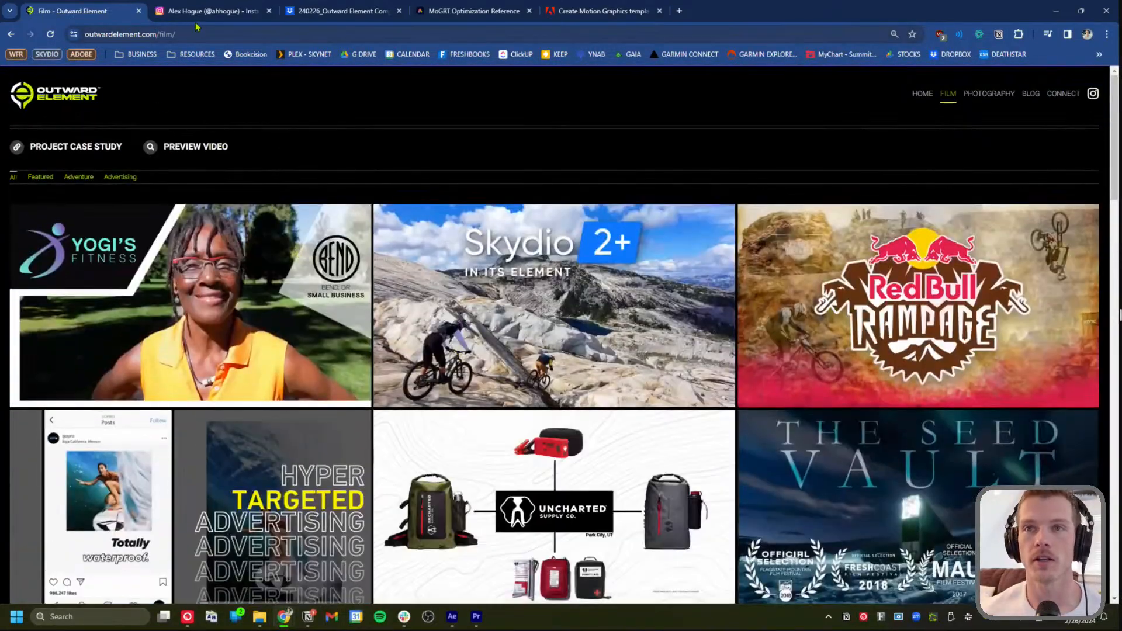
click(207, 11)
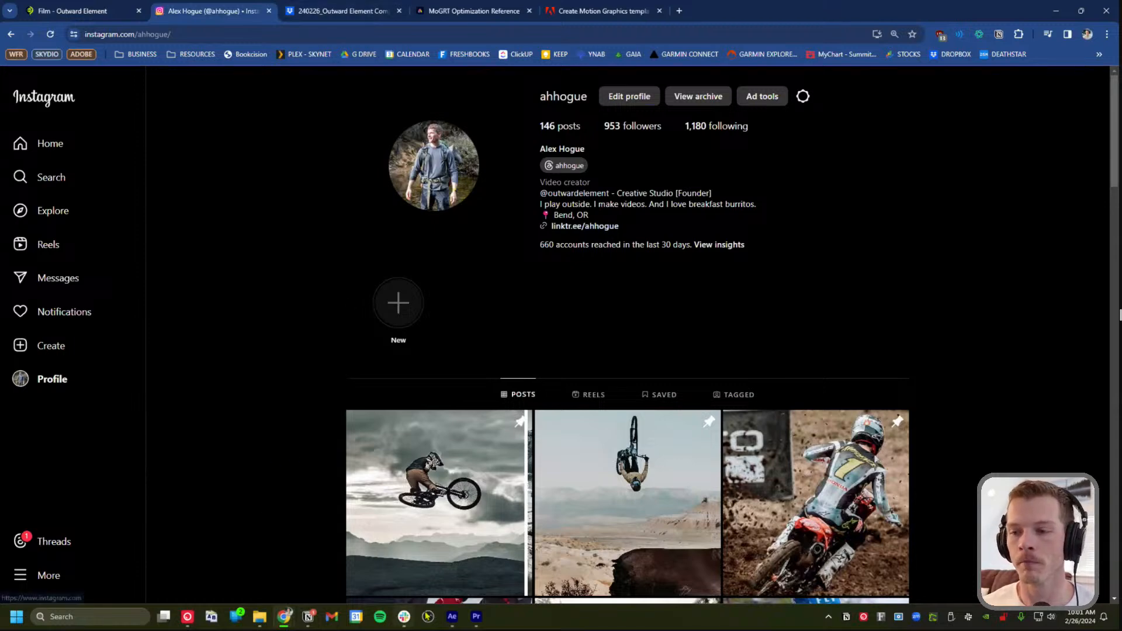
Switch to the Outward Element_Photo Compare_Premiere project in Premiere Pro
click(485, 620)
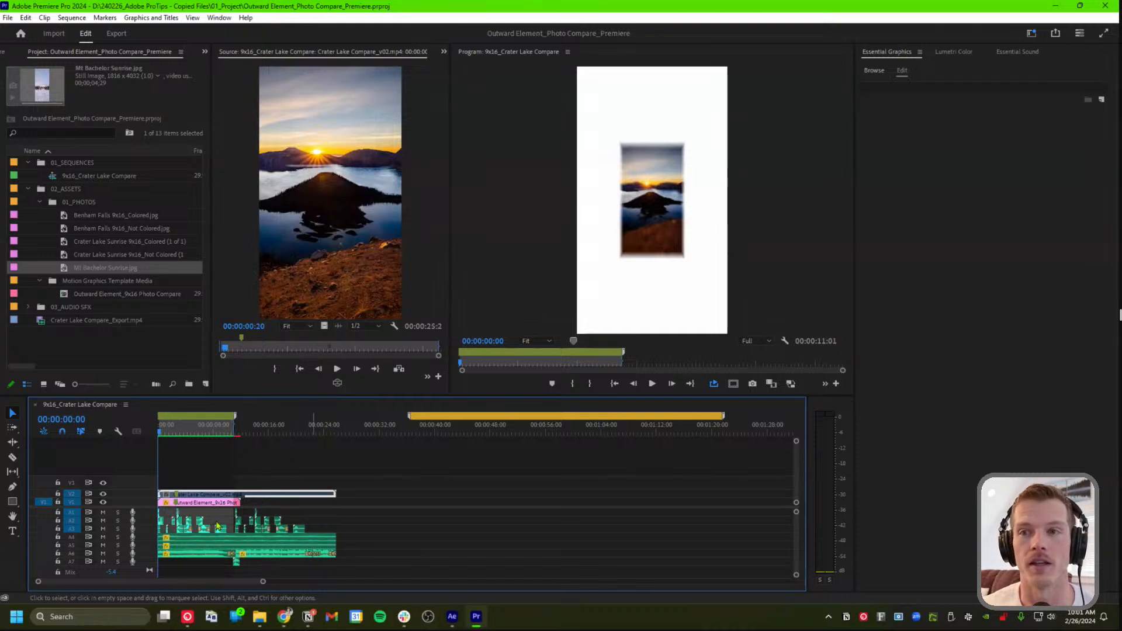
Browse the local templates, making sure the Essential Graphics panel is shown via Window
click(874, 70)
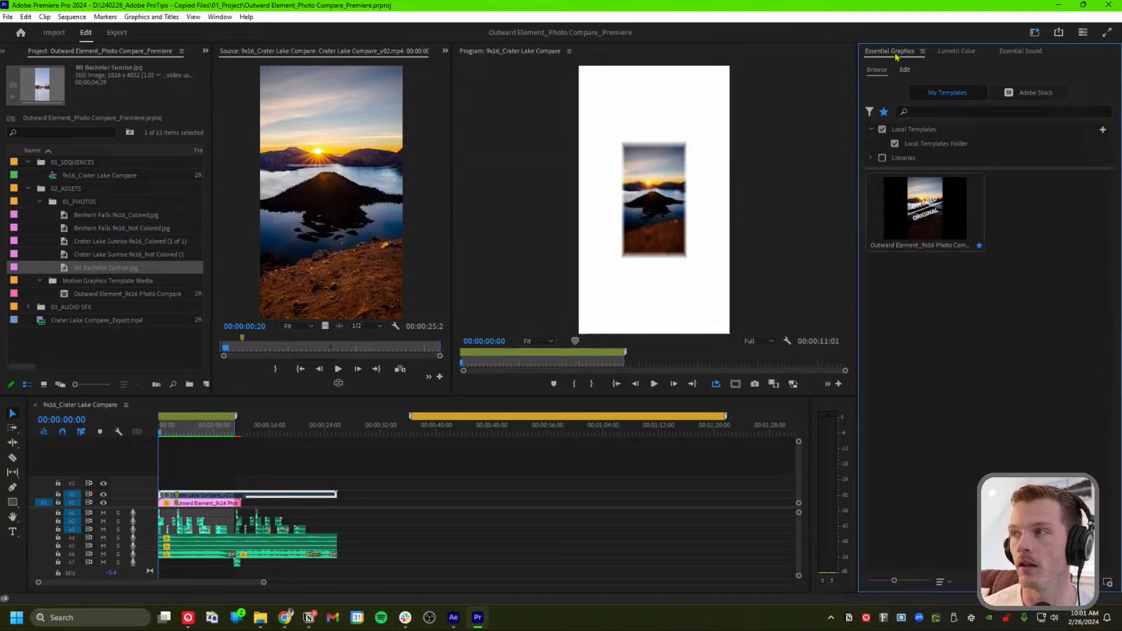
click(923, 52)
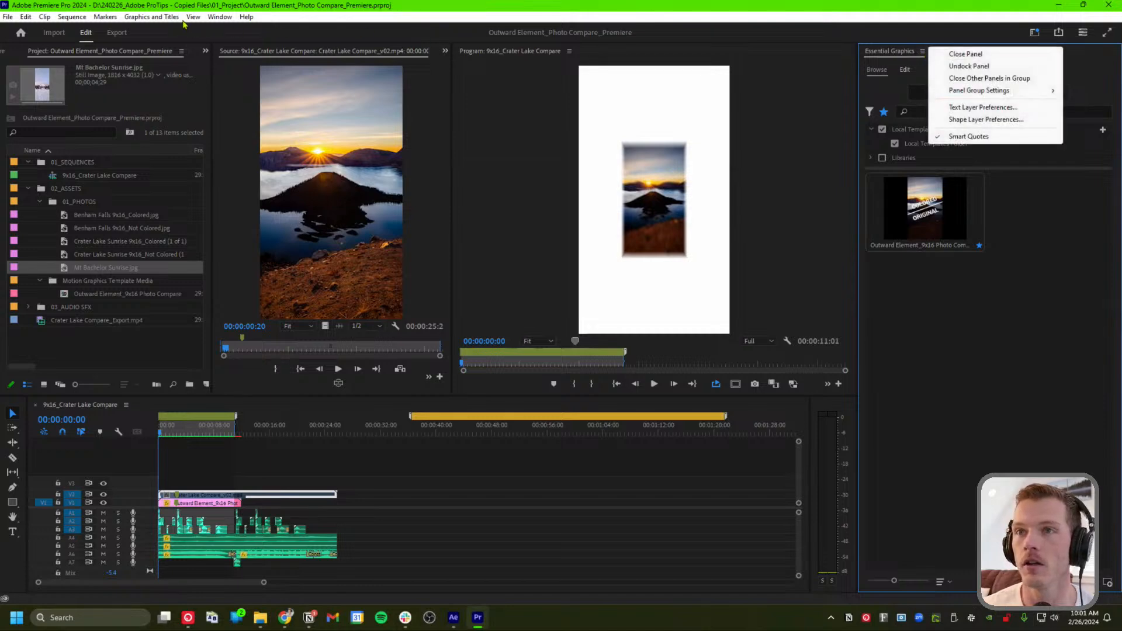
click(220, 17)
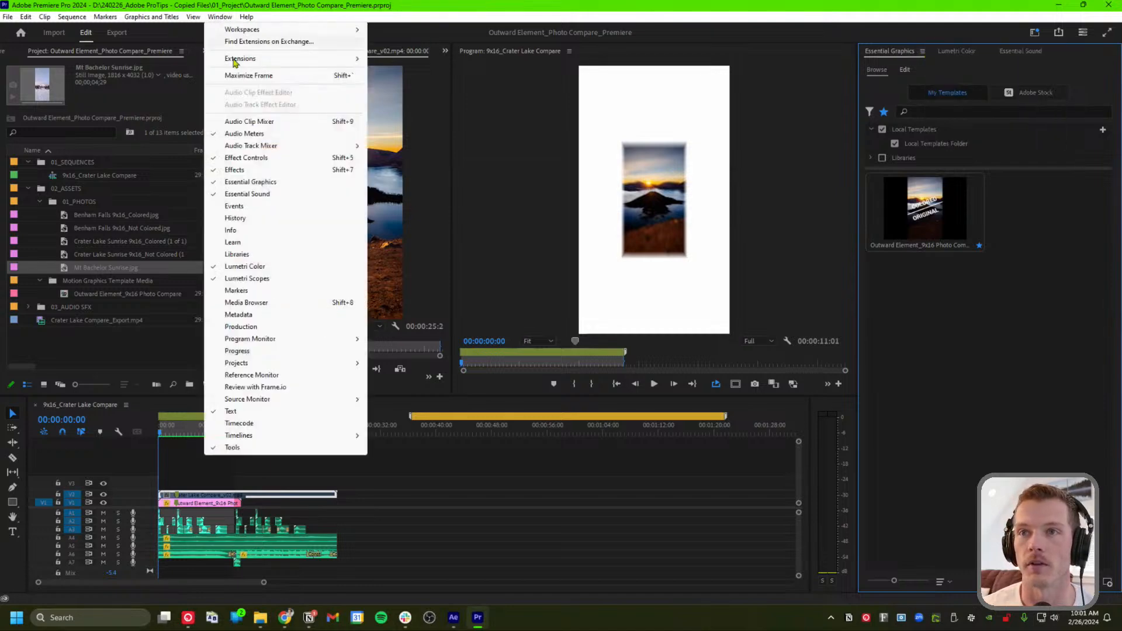
click(278, 182)
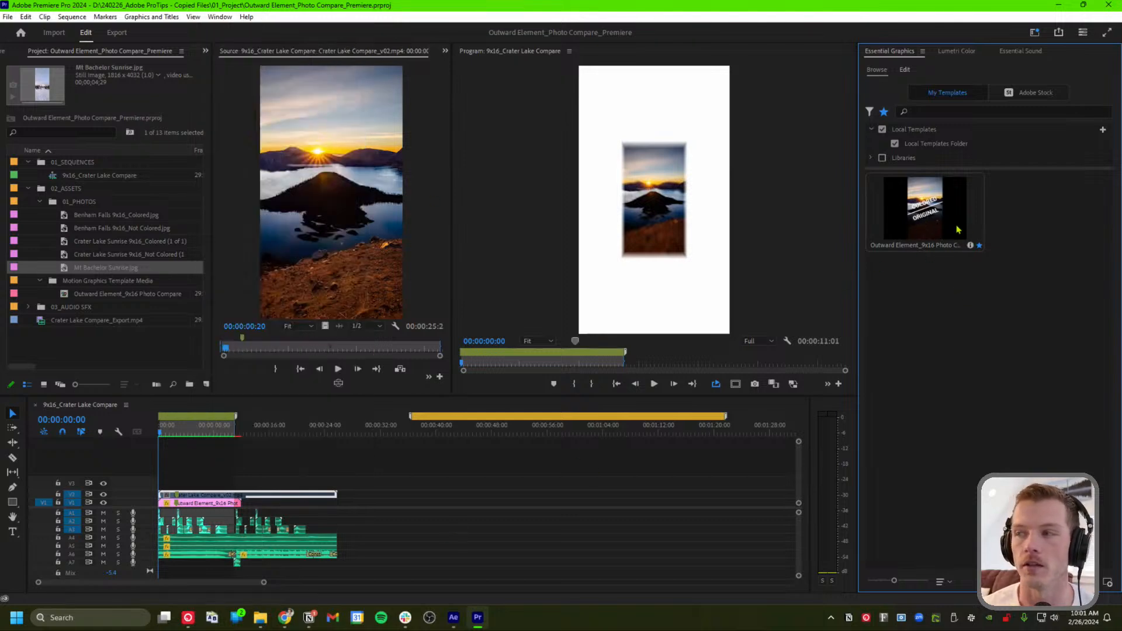
Place the Outward Element_9x16 Photo Compare template on V1, then delete that extra clip
drag(892, 243, 431, 504)
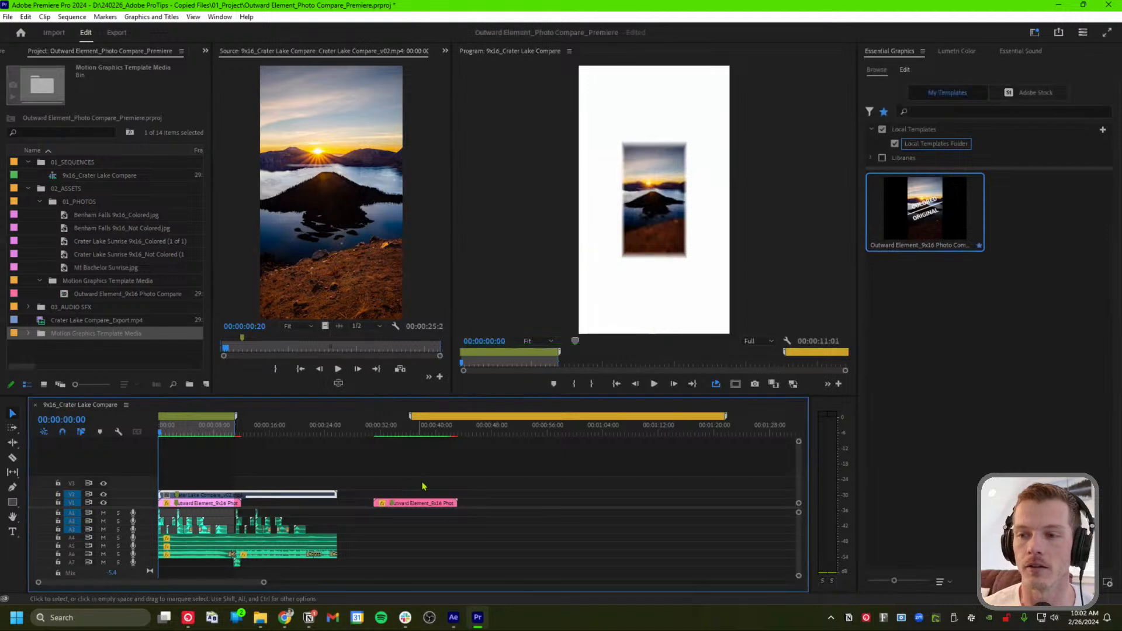
drag(395, 537, 391, 547)
key(Delete)
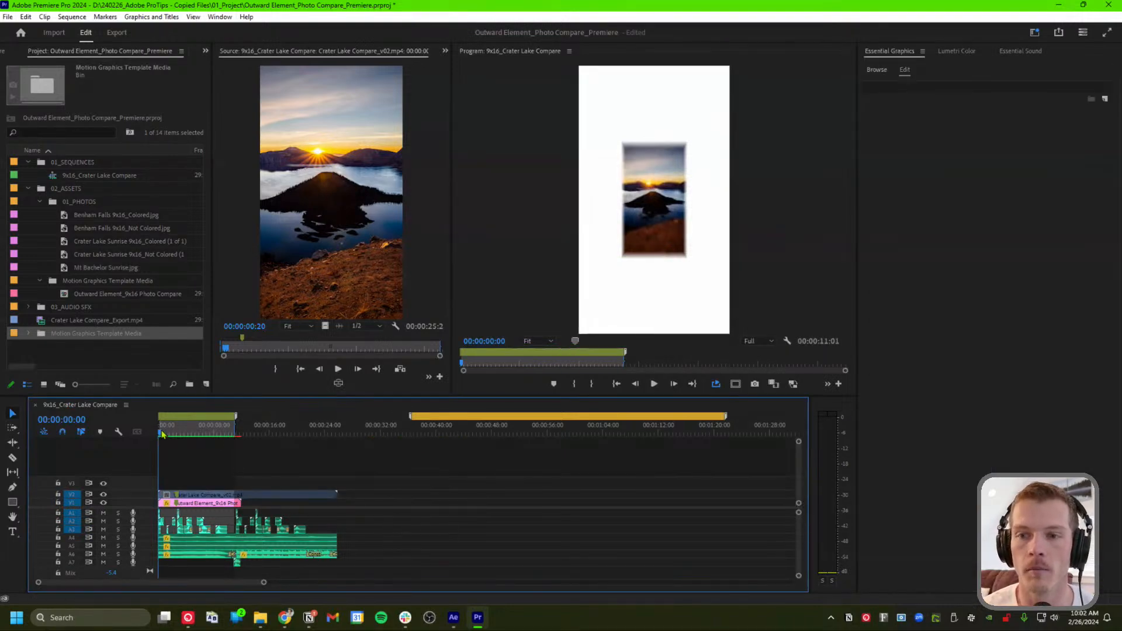
key(d)
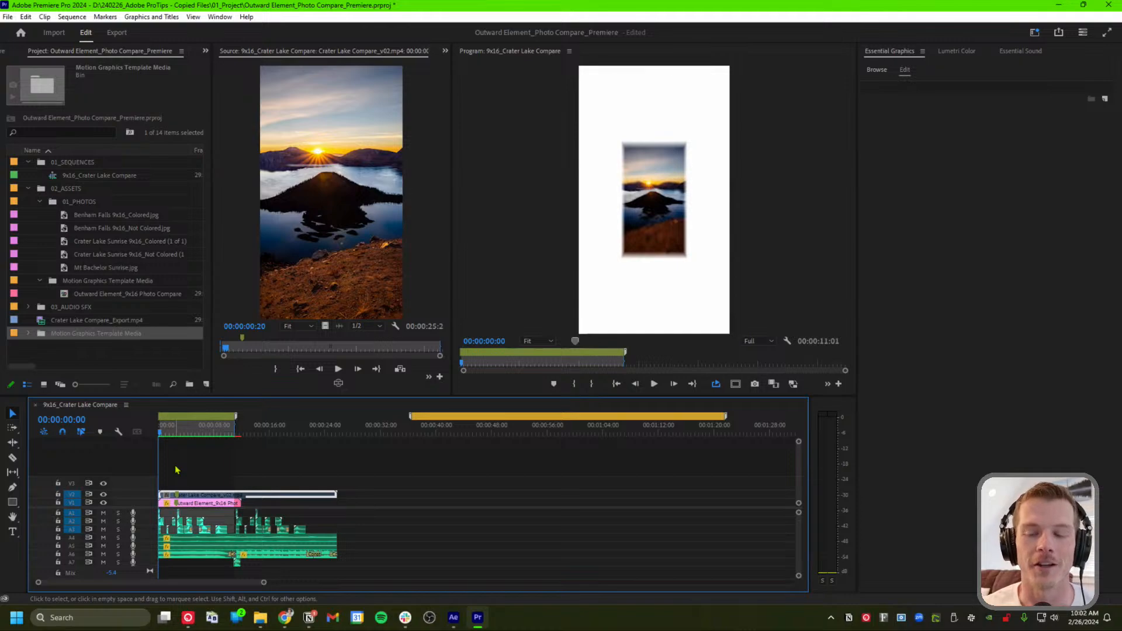
Play the photo compare sequence full screen and scrub to where the title slides down
click(518, 217)
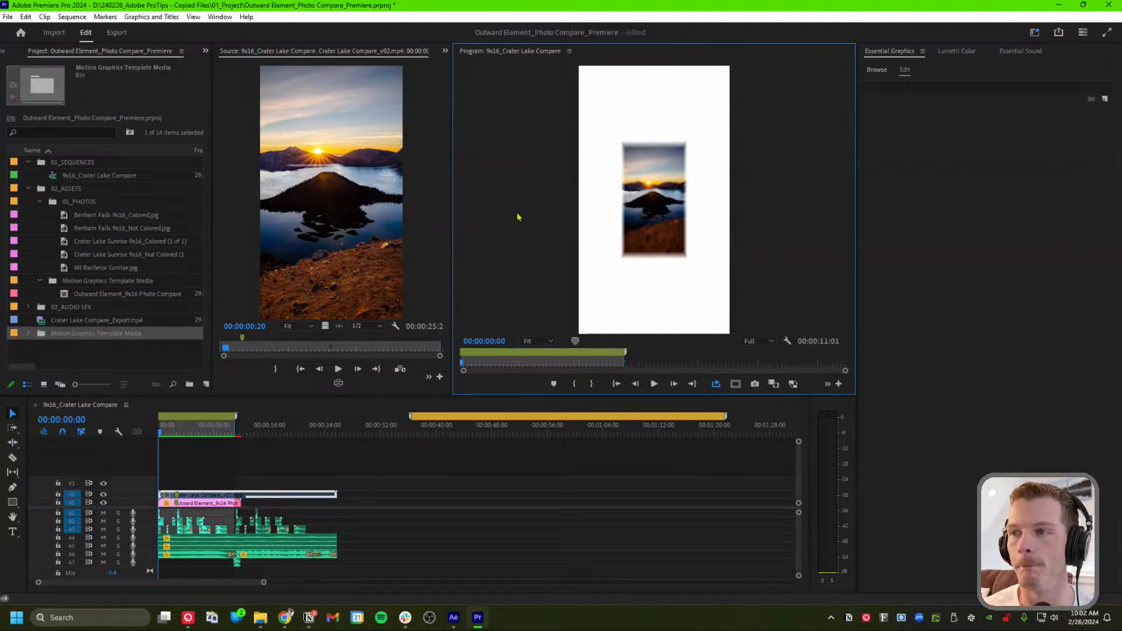
key(ctrl+grave)
key(space)
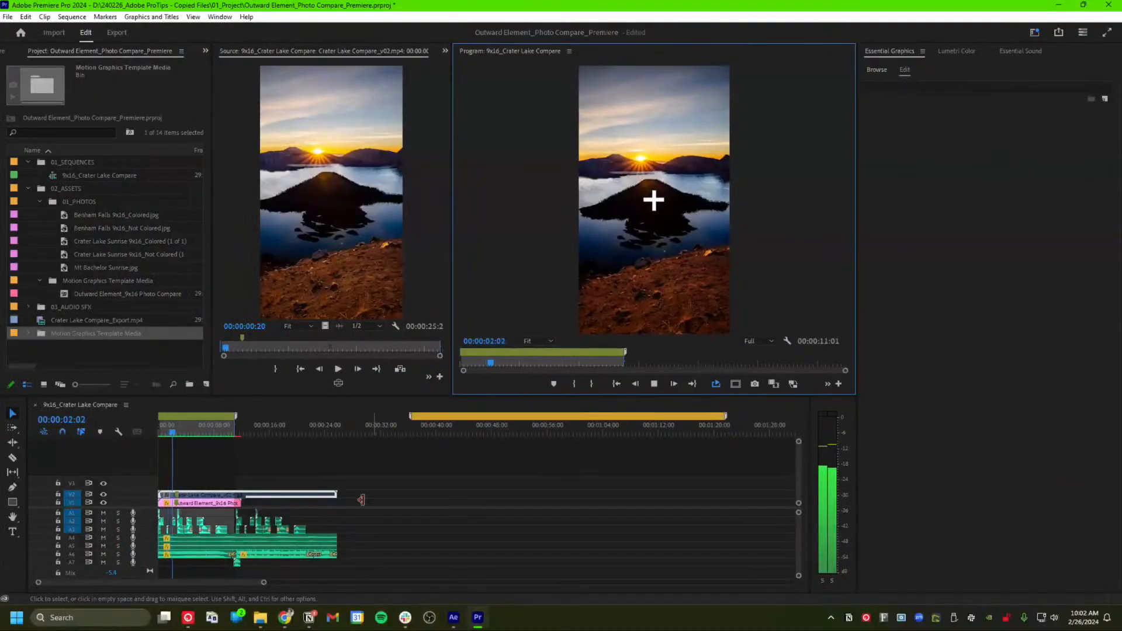
click(177, 432)
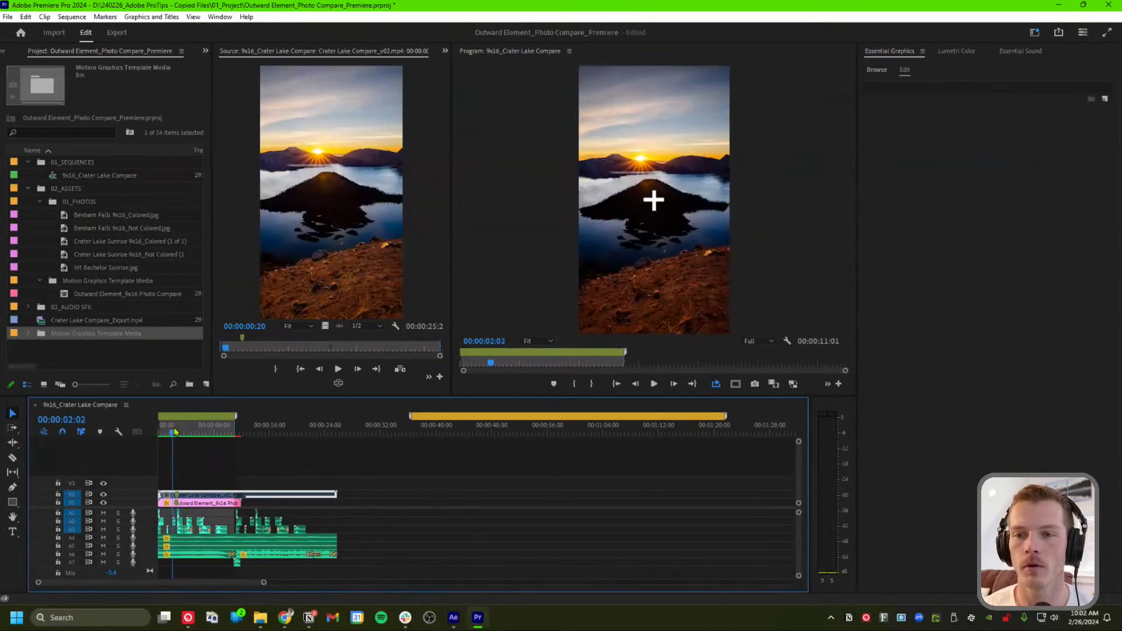
mouse_move(177, 433)
mouse_down()
mouse_move(164, 433)
mouse_move(194, 433)
mouse_up()
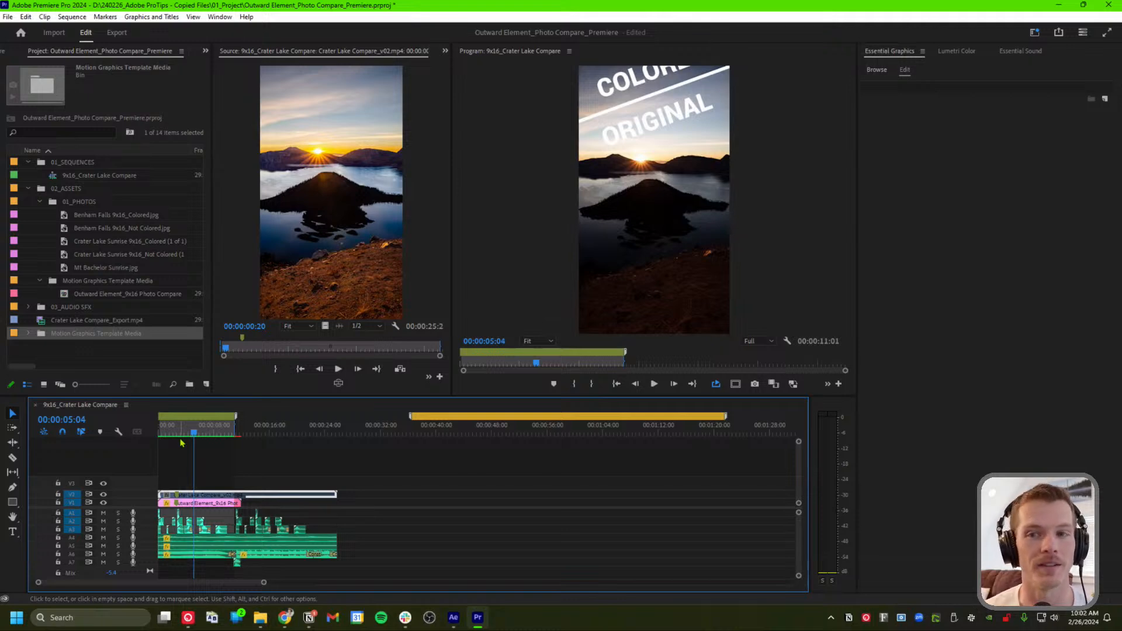
drag(193, 433, 230, 434)
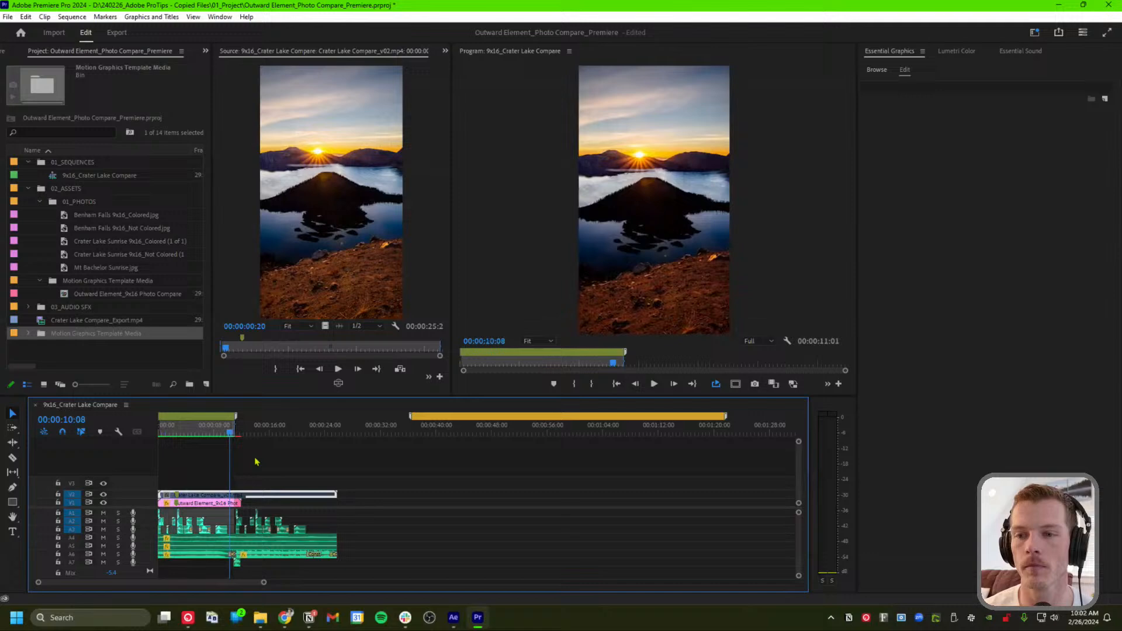
Select the Photo Compare graphic clip on V1 to show its Essential Graphics controls
click(291, 475)
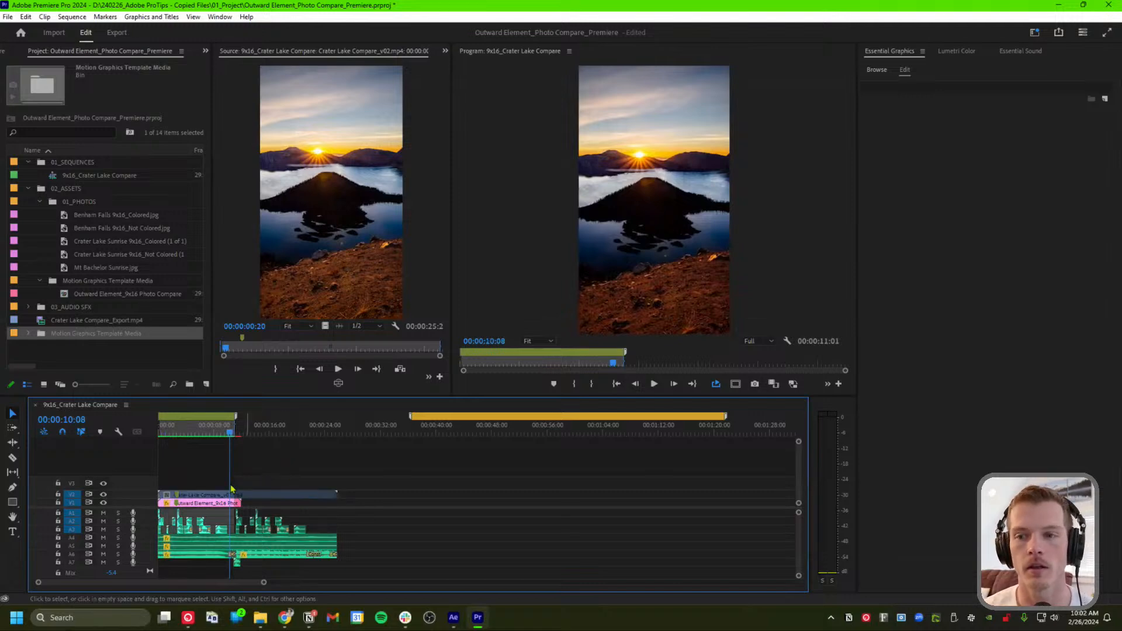
click(211, 506)
click(200, 433)
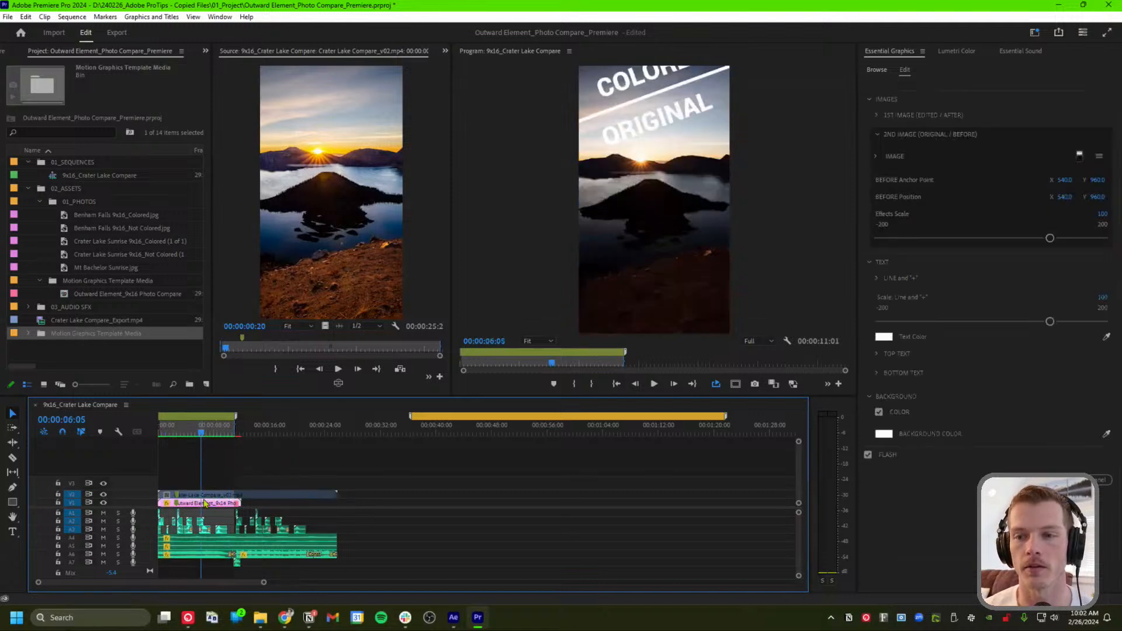
Collapse the template's IMAGES and TEXT sections, then return the playhead to the sequence start
scroll(211, 506, up, 6)
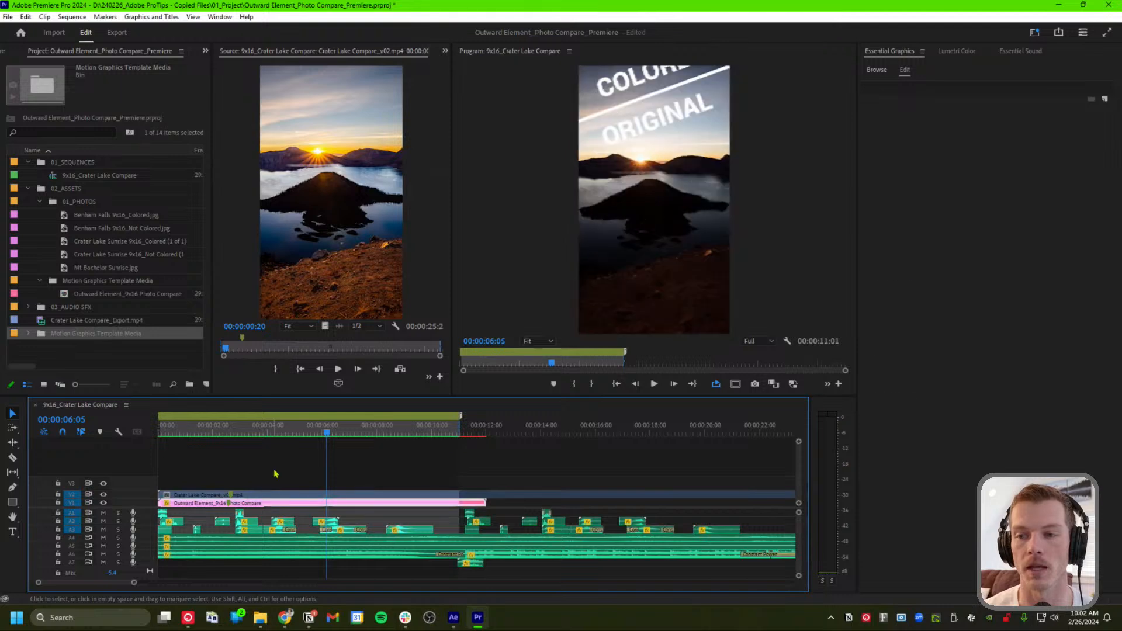
click(291, 432)
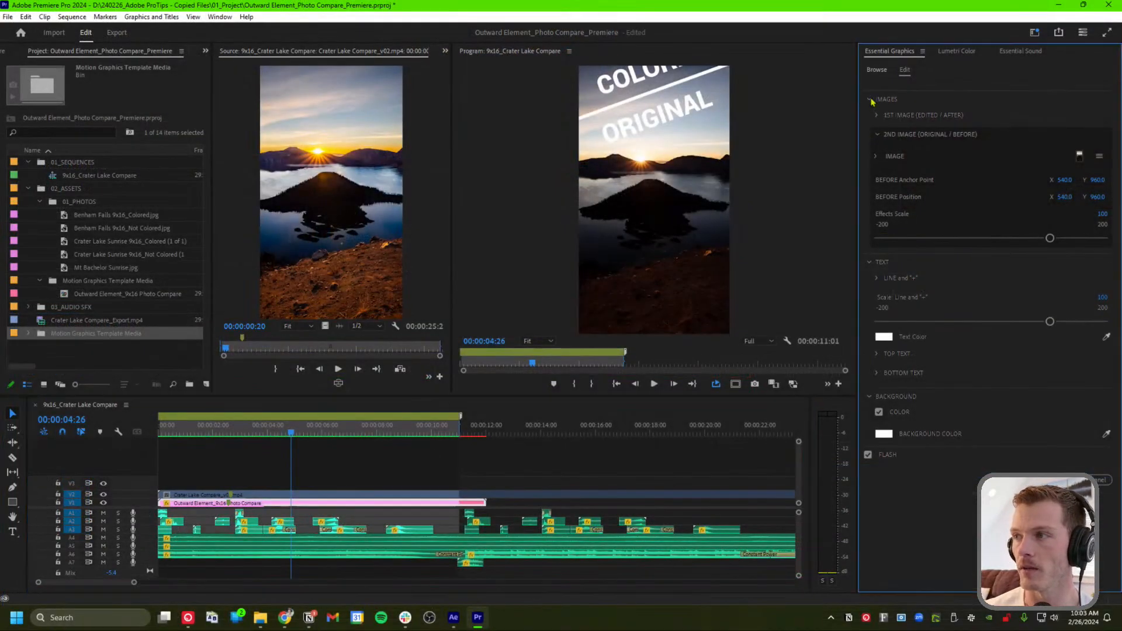
click(871, 118)
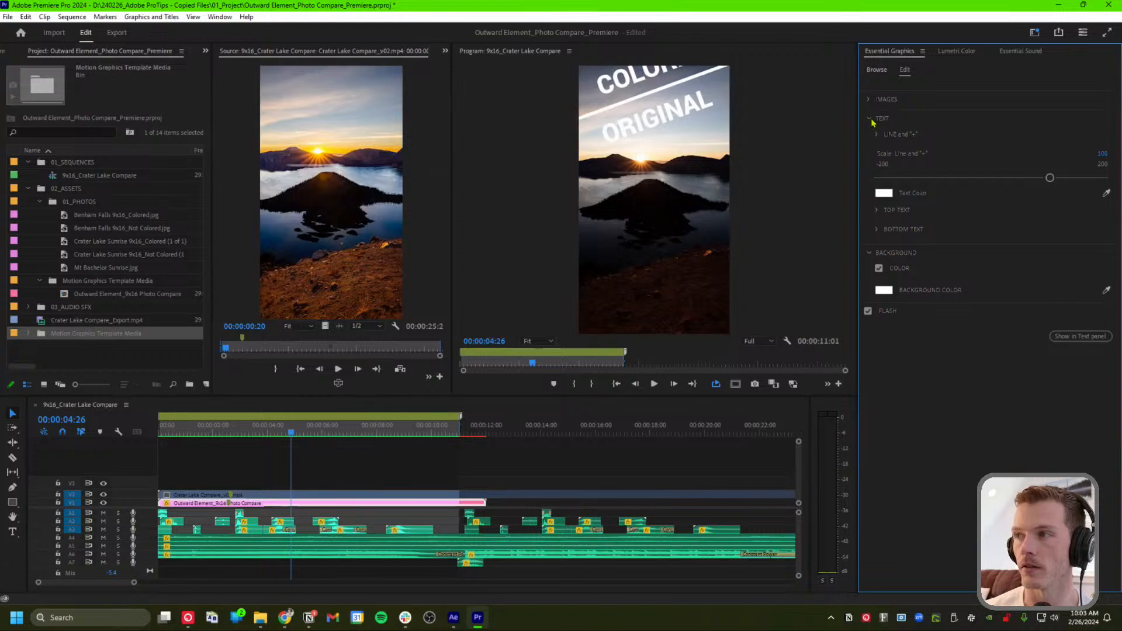
click(870, 119)
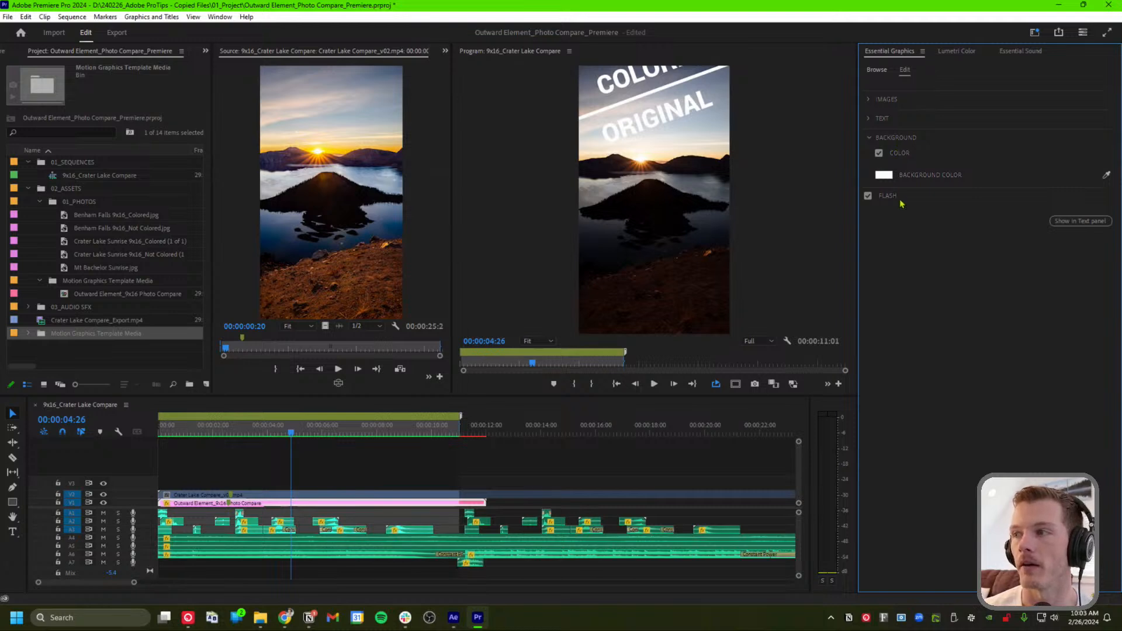
click(164, 430)
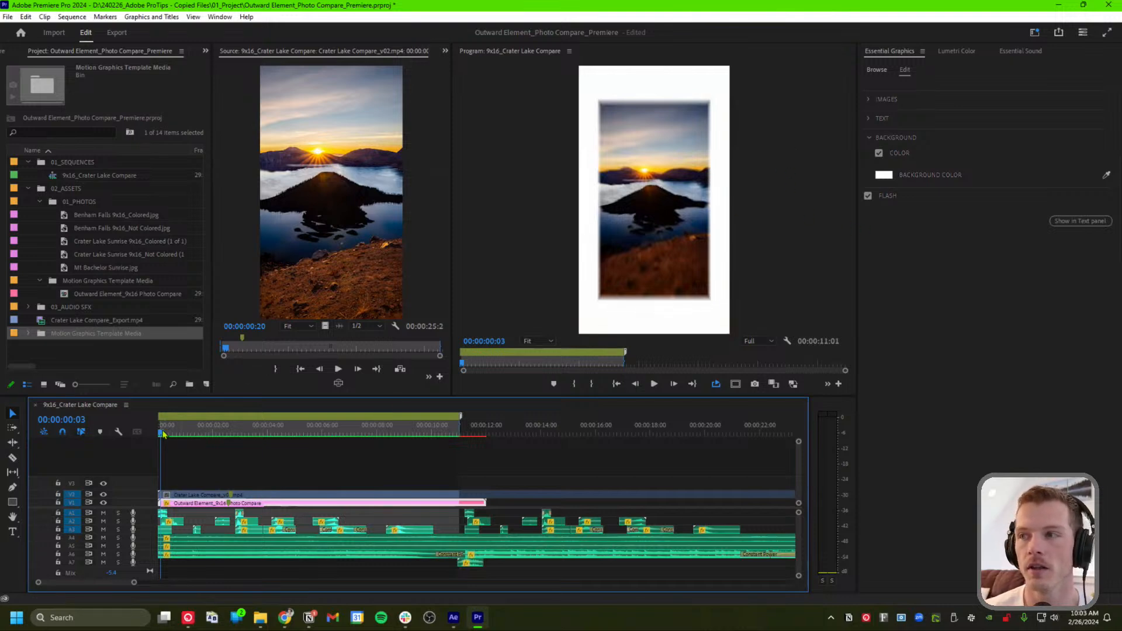
Toggle the FLASH option off and on to compare the opening flash animation
drag(163, 433, 171, 433)
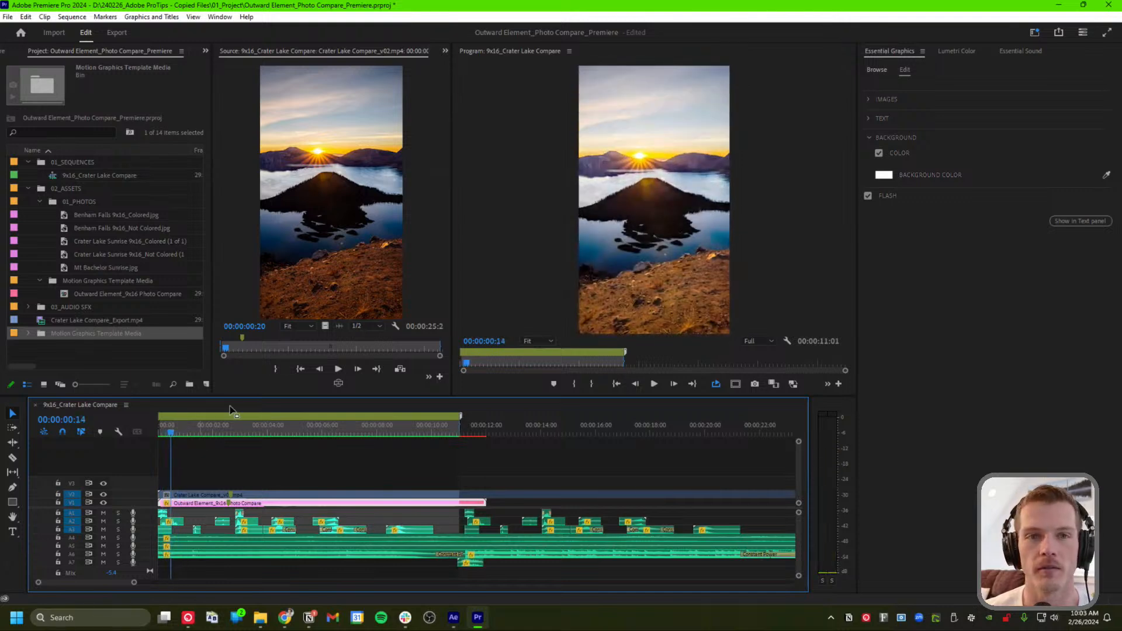
click(867, 196)
click(868, 196)
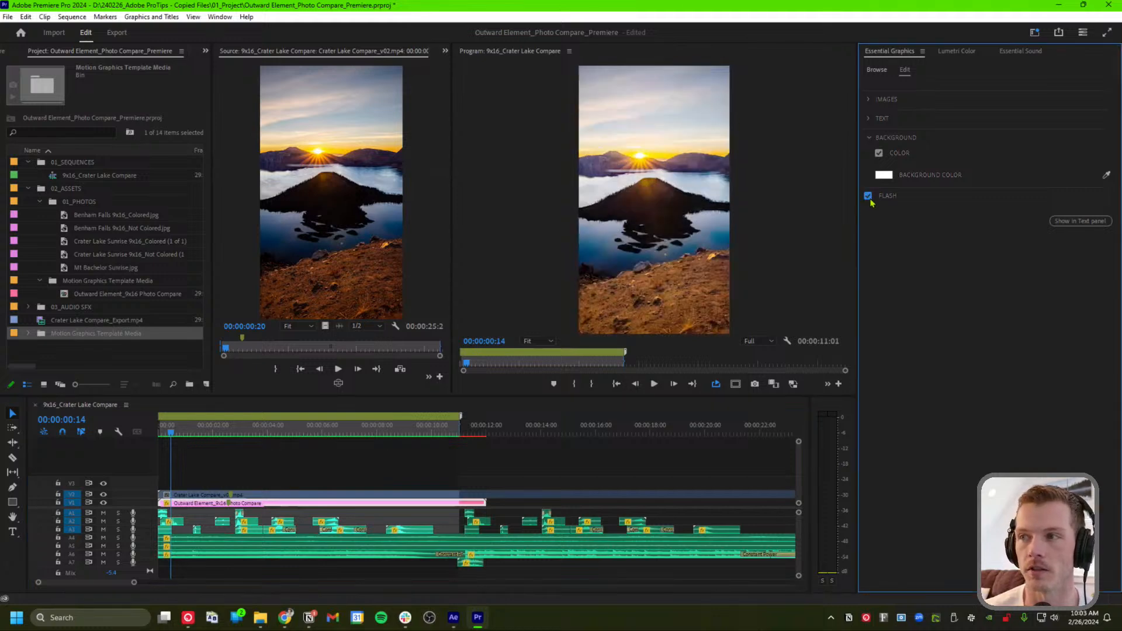
click(869, 197)
click(869, 197)
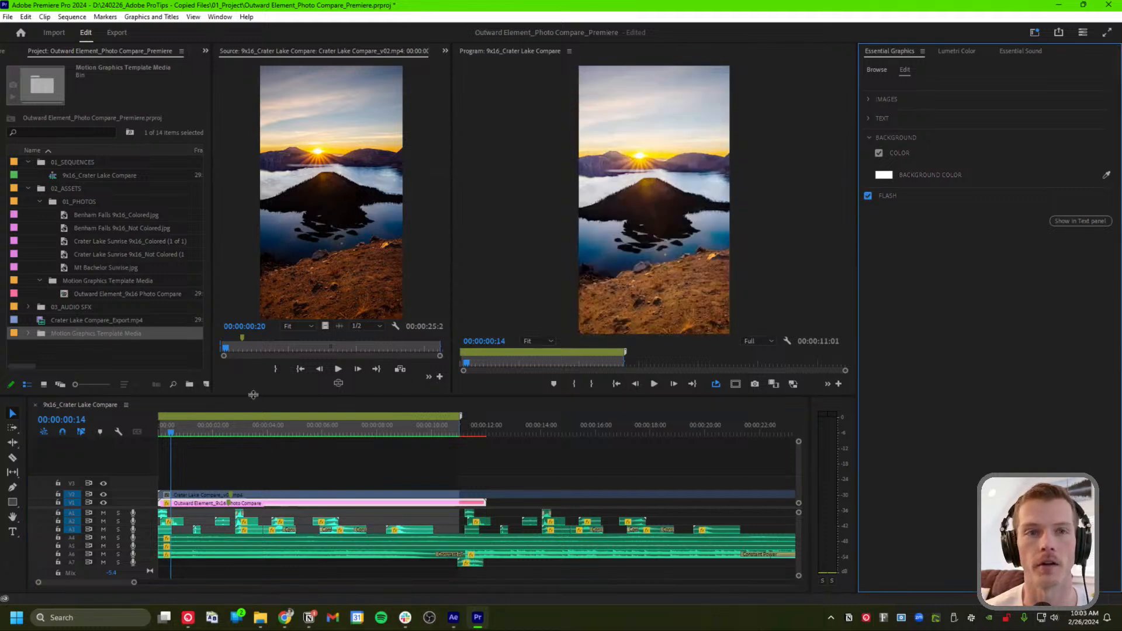
Return to the clip start and open the Background Color picker, still white FFFFFF
click(169, 432)
drag(170, 432, 161, 432)
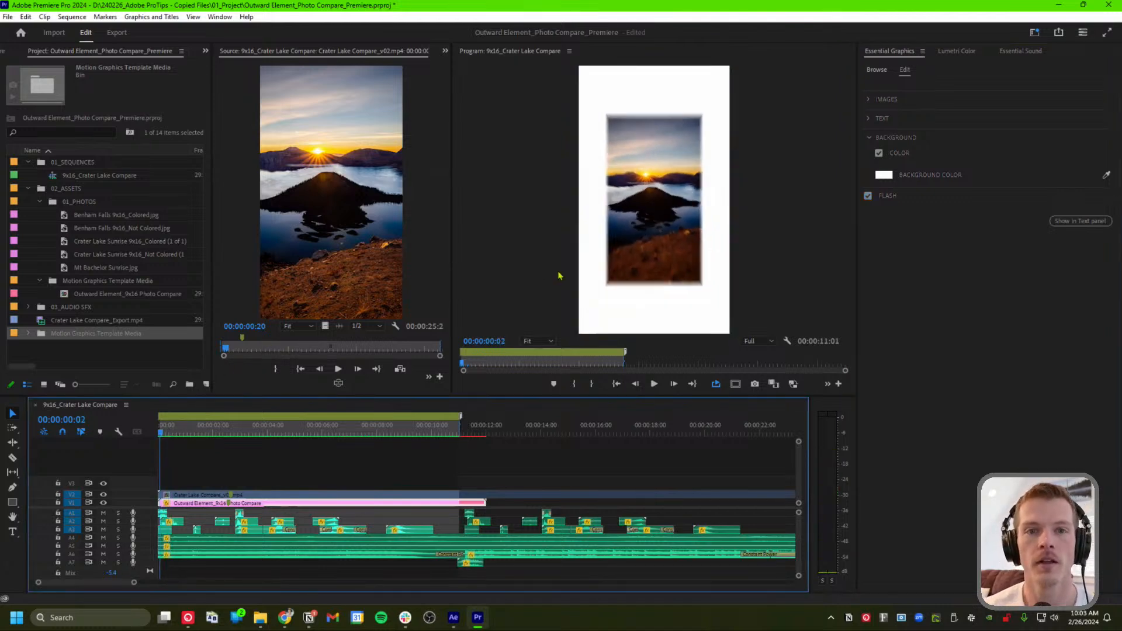
click(884, 174)
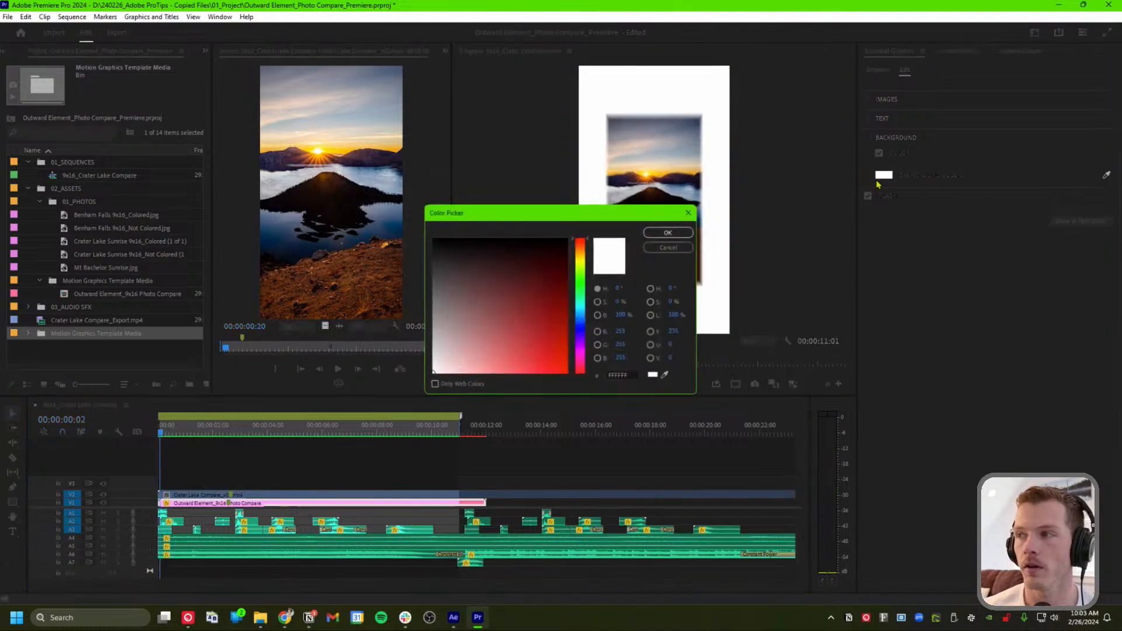
Set the background colour to black 000000 in the Color Picker
click(580, 325)
mouse_move(549, 314)
mouse_down()
mouse_move(580, 255)
mouse_move(567, 274)
mouse_move(593, 190)
mouse_up()
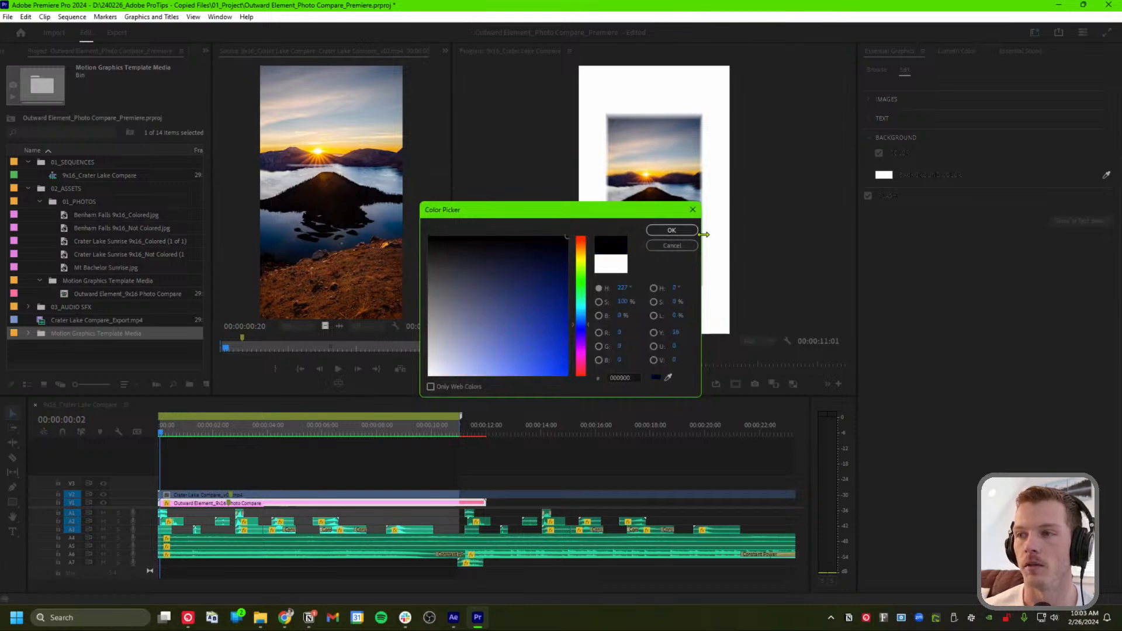
click(672, 230)
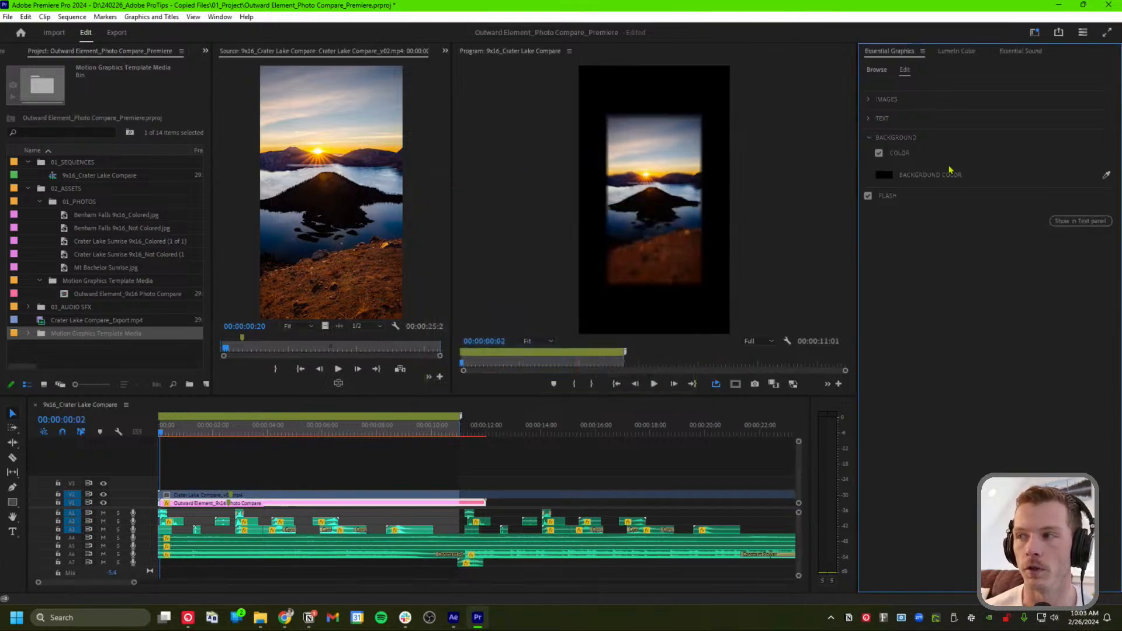
Uncheck the Background COLOR checkbox so the graphic's backdrop is transparent
click(879, 153)
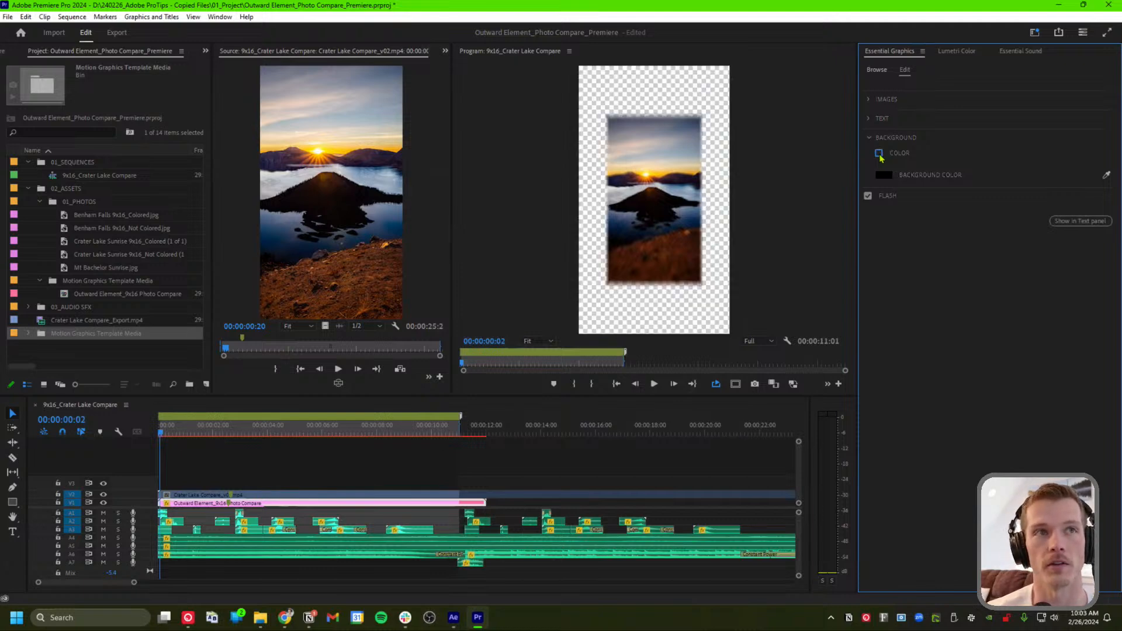
click(878, 154)
click(879, 154)
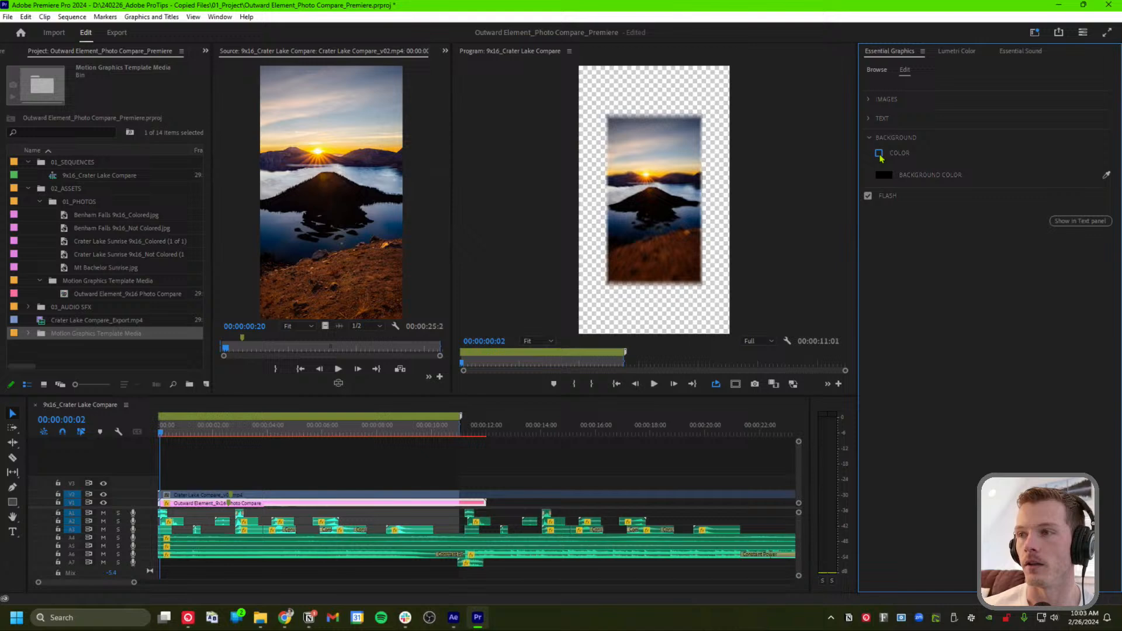
click(869, 119)
Select COLORED in the top text and set the text colour to dark red 7F0000
drag(201, 433, 272, 438)
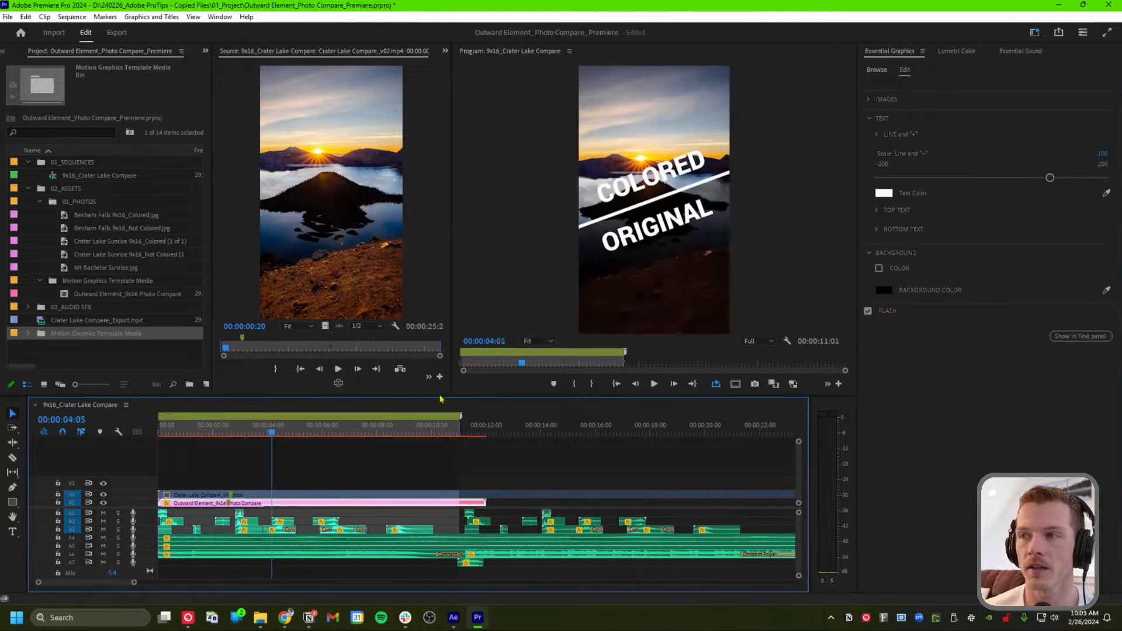
click(879, 211)
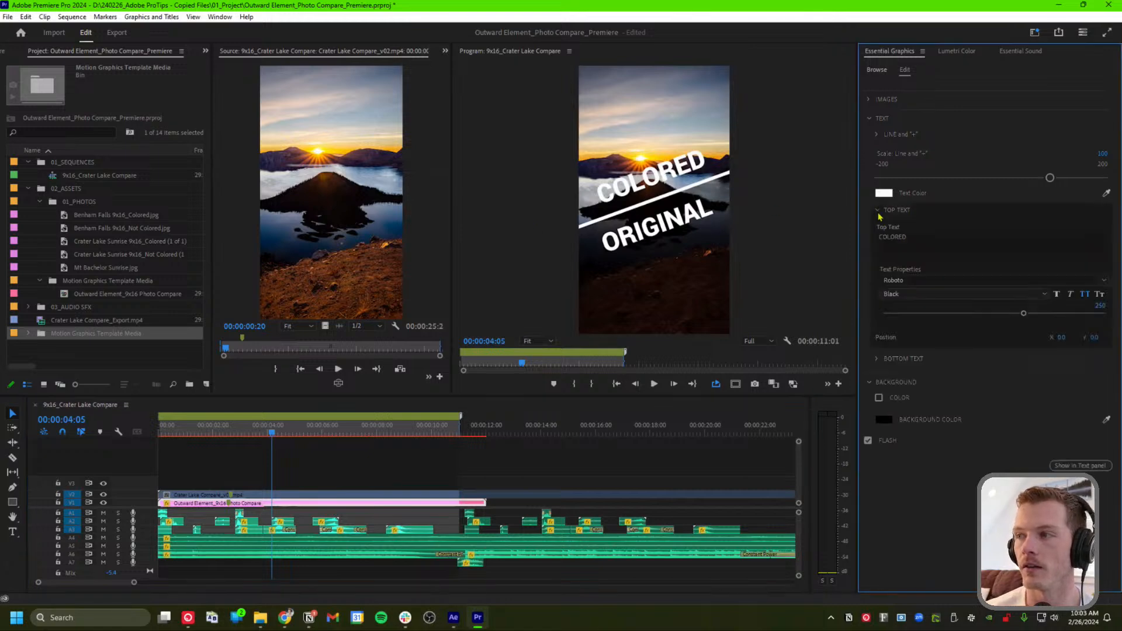
click(912, 249)
click(918, 242)
drag(917, 243, 853, 239)
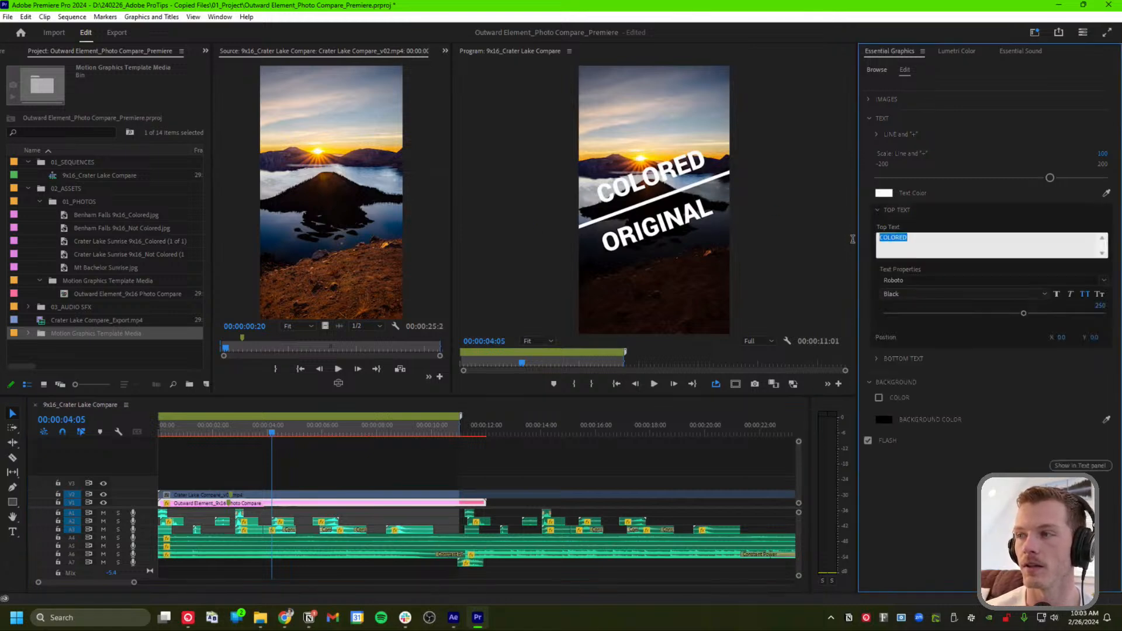
click(883, 193)
click(545, 297)
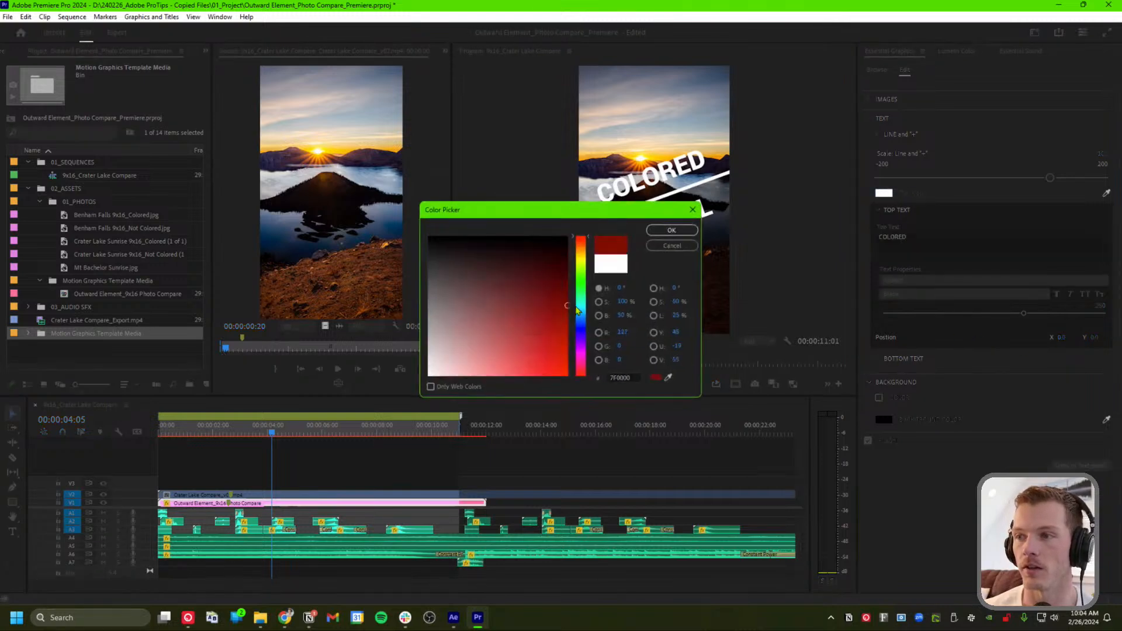
click(671, 230)
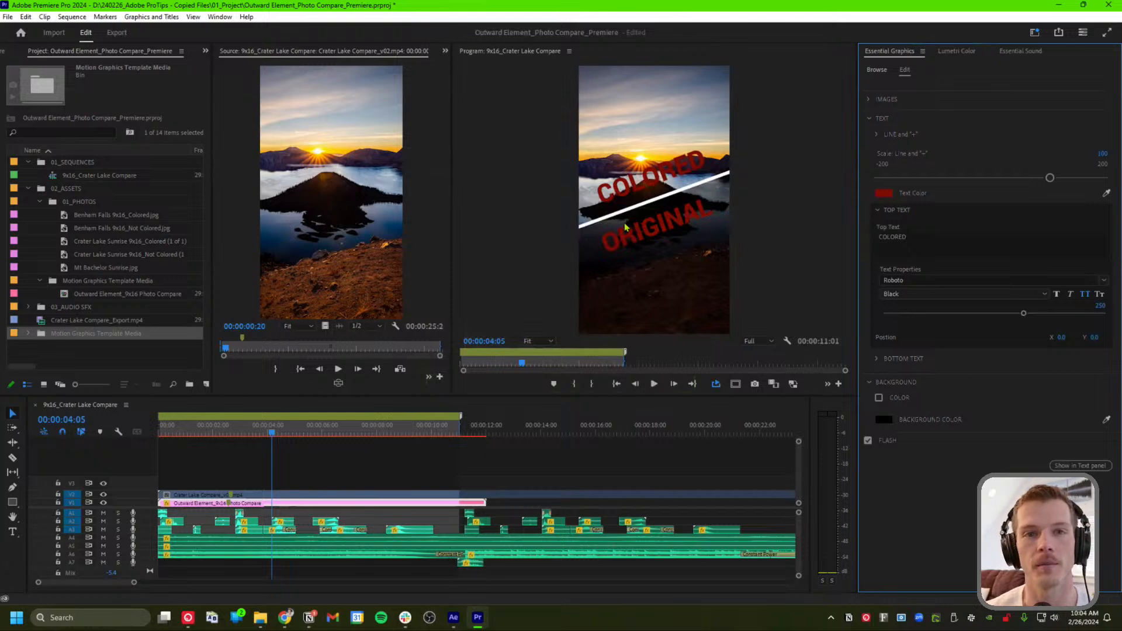
click(869, 119)
click(869, 100)
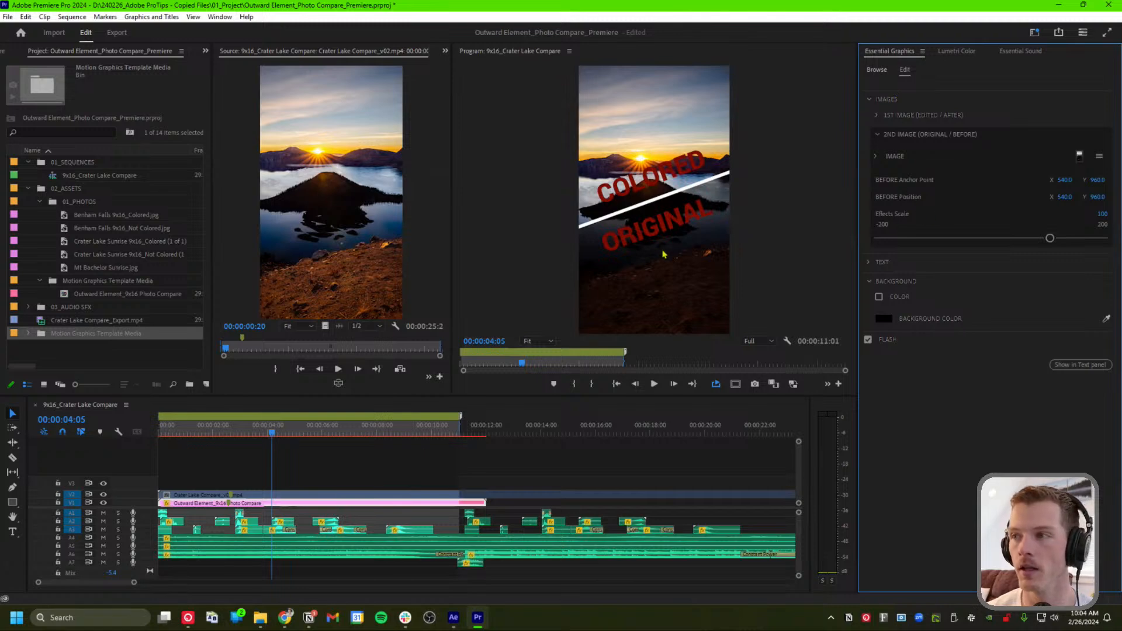
Alt-drag a copy of the Photo Compare clip to about 00:00:37 on V1
drag(272, 433, 329, 439)
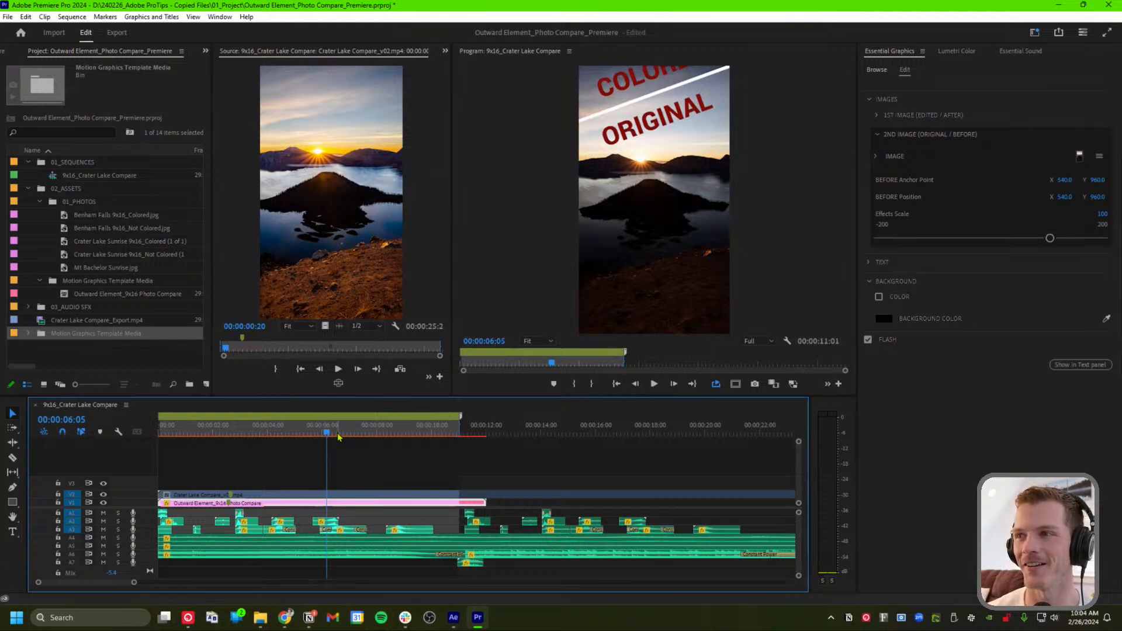
drag(341, 437, 348, 438)
scroll(428, 492, down, 8)
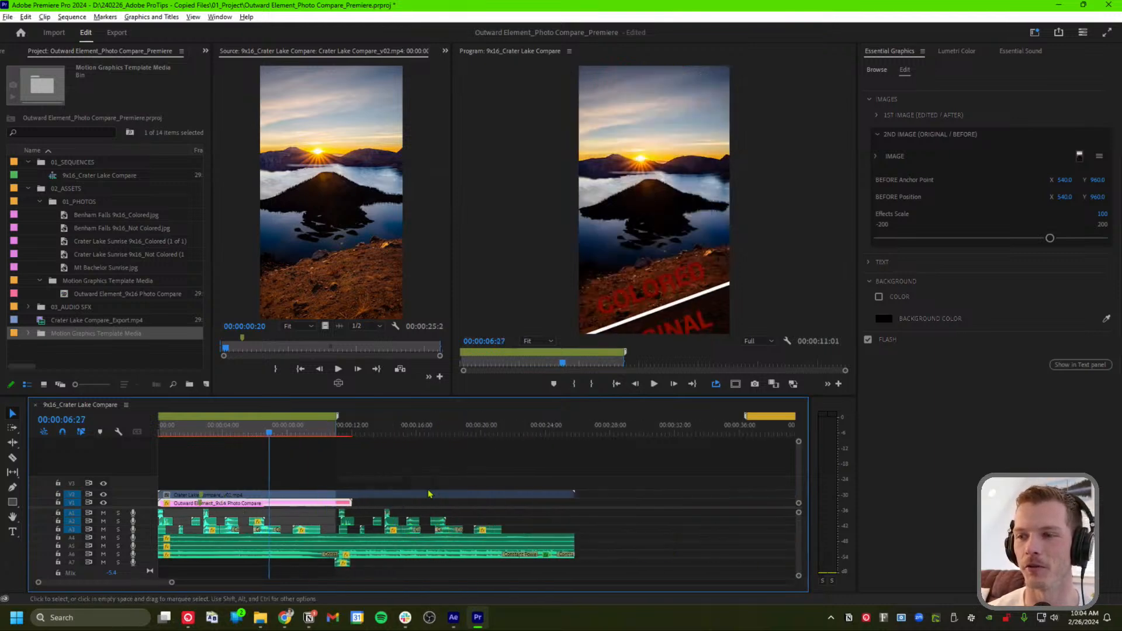
click(245, 471)
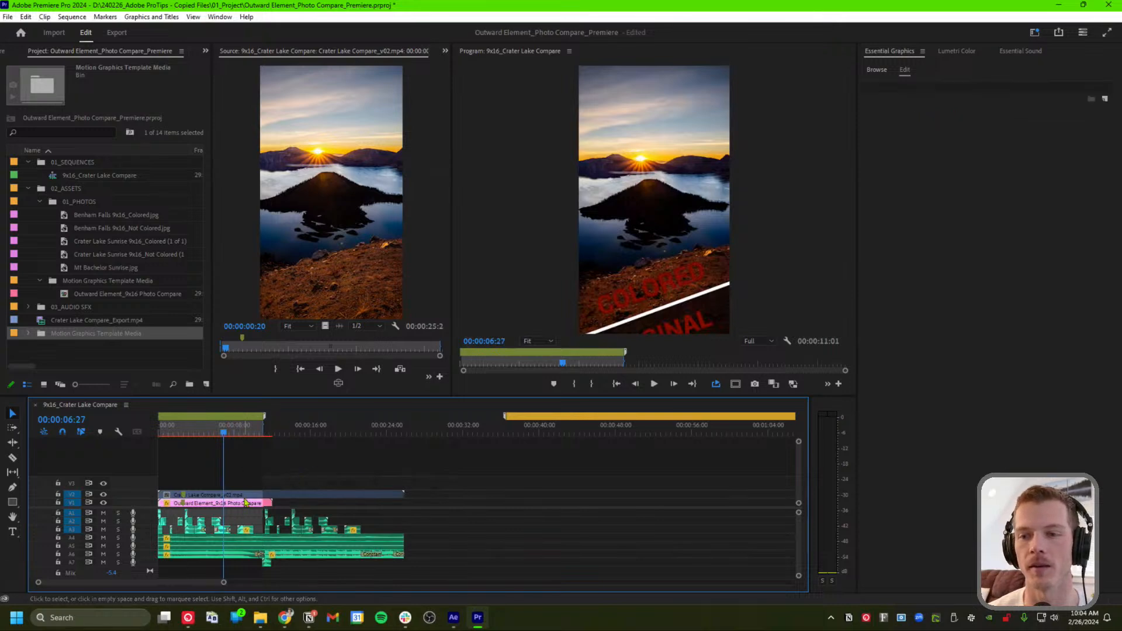
drag(243, 507, 558, 503)
click(515, 435)
Replace the copied graphic's 1st Image with Benham Falls 9x16_Colored.jpg and preview it
drag(529, 432, 556, 436)
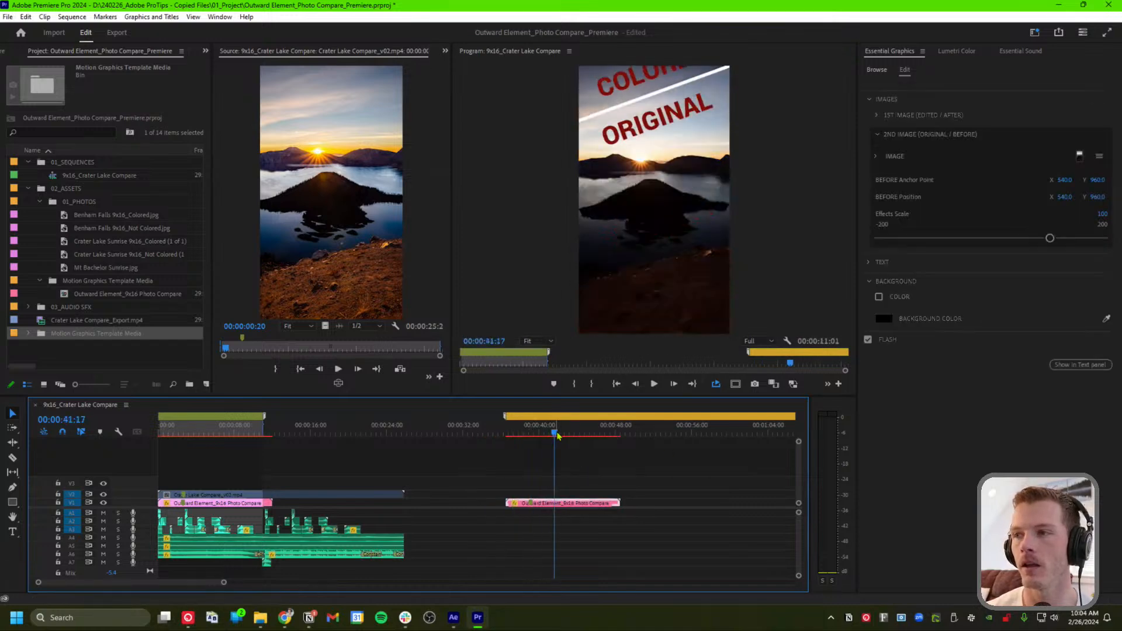
click(877, 116)
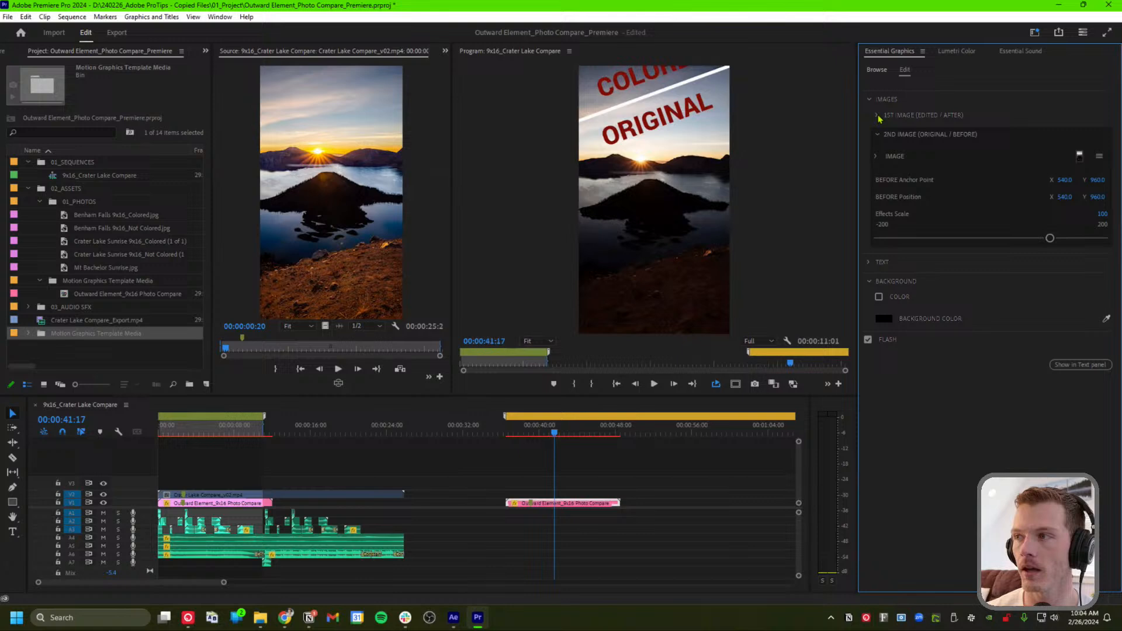
click(95, 216)
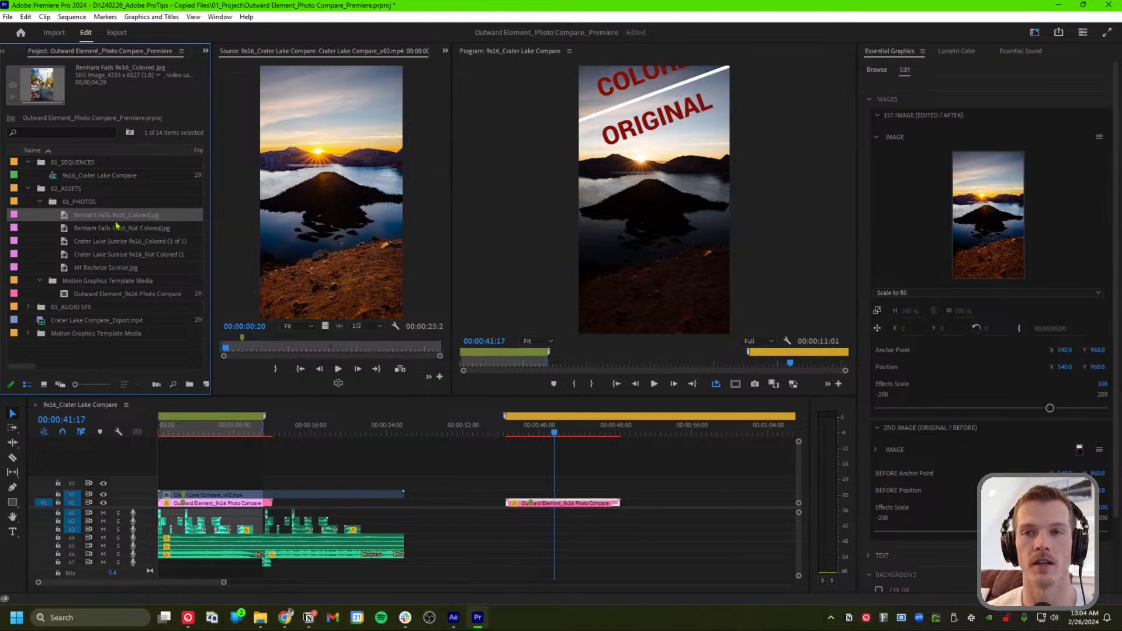
drag(120, 220, 958, 228)
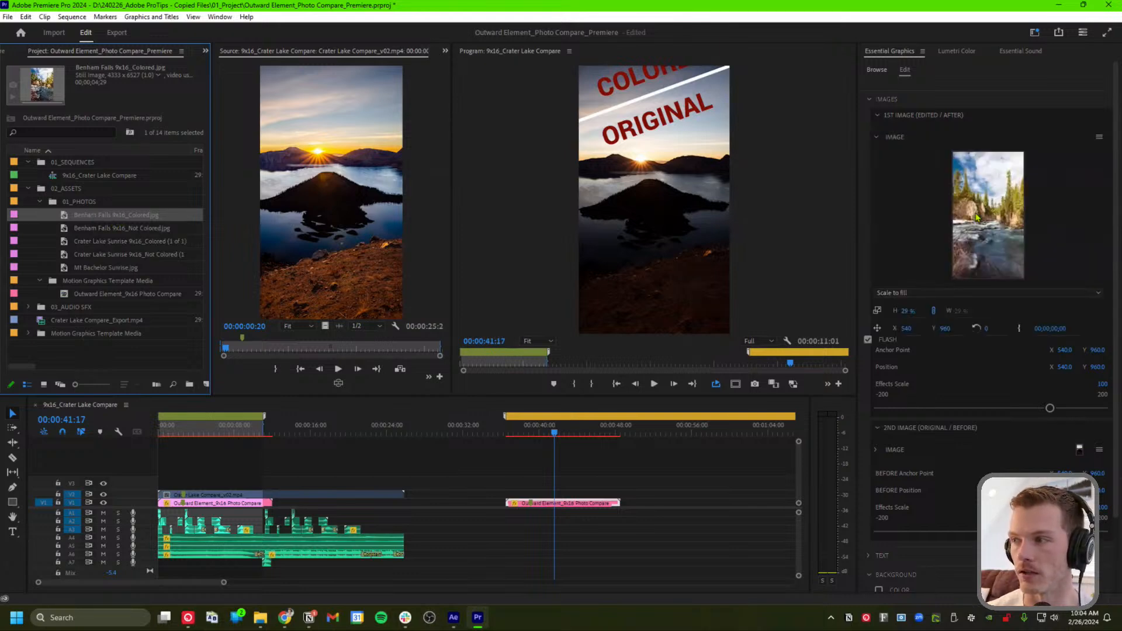
click(514, 434)
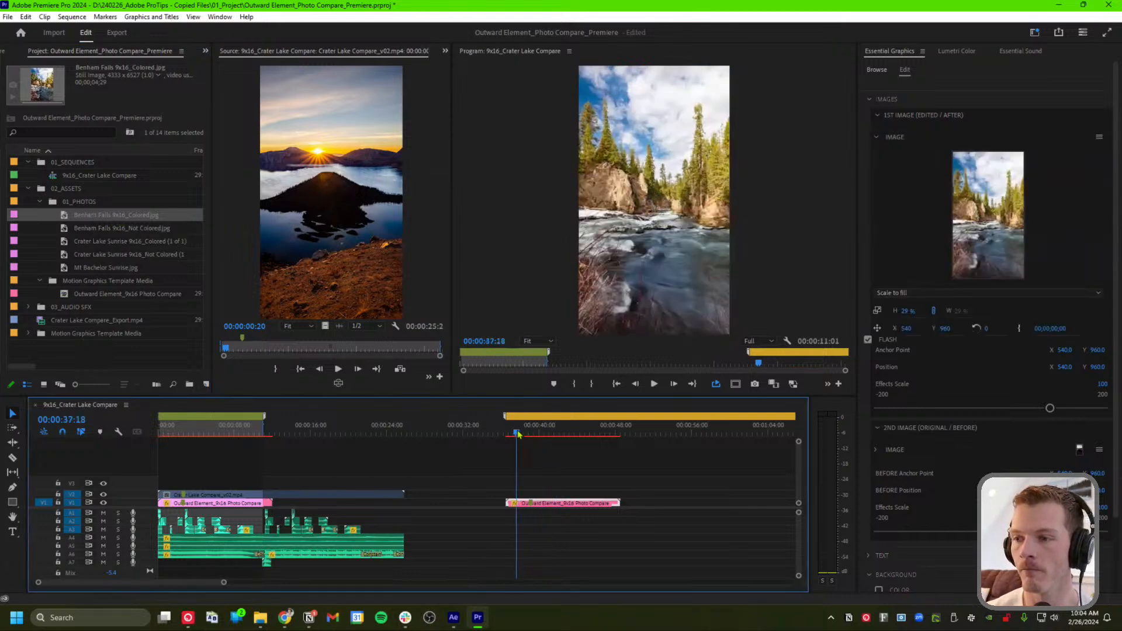
drag(517, 434, 520, 434)
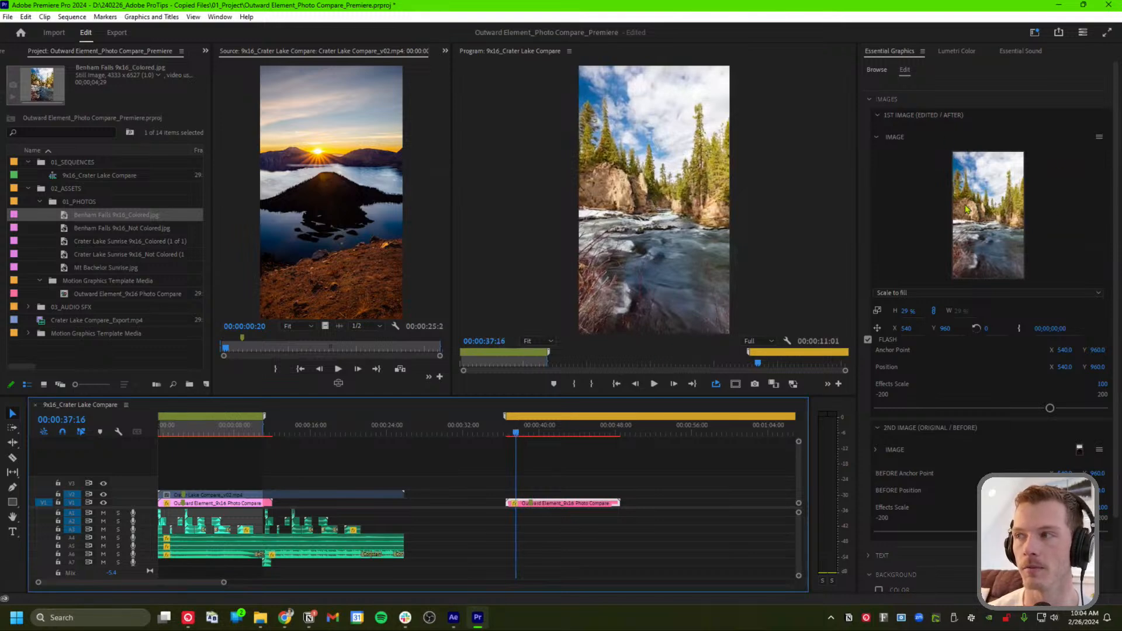
Replace the 2nd Image with Benham Falls 9x16_Not Colored.jpg
scroll(894, 385, down, 2)
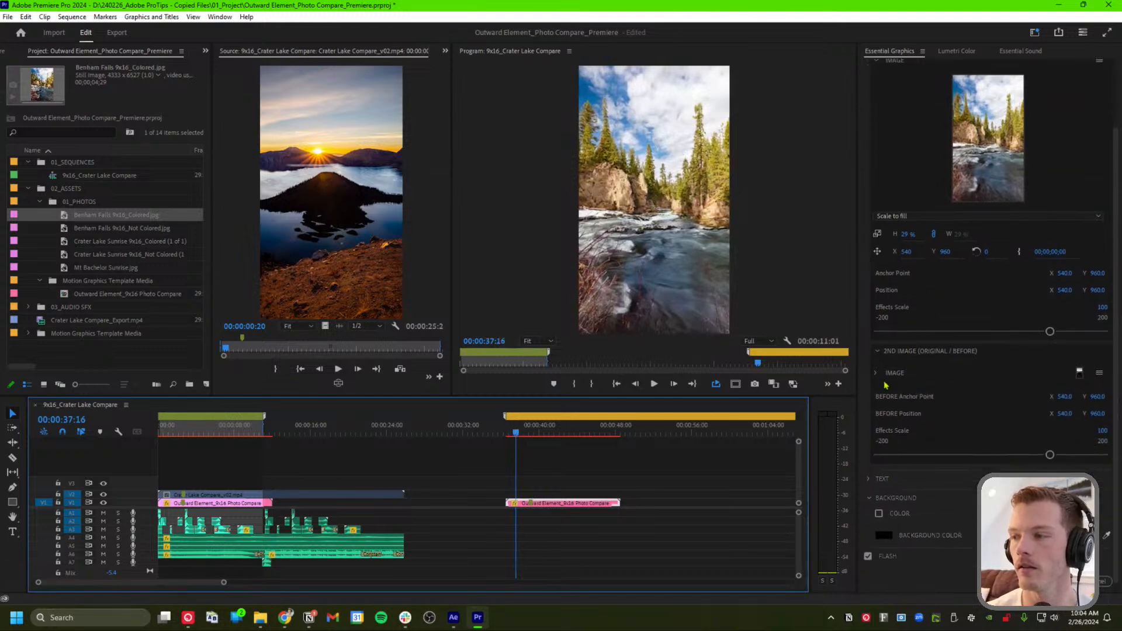
click(876, 374)
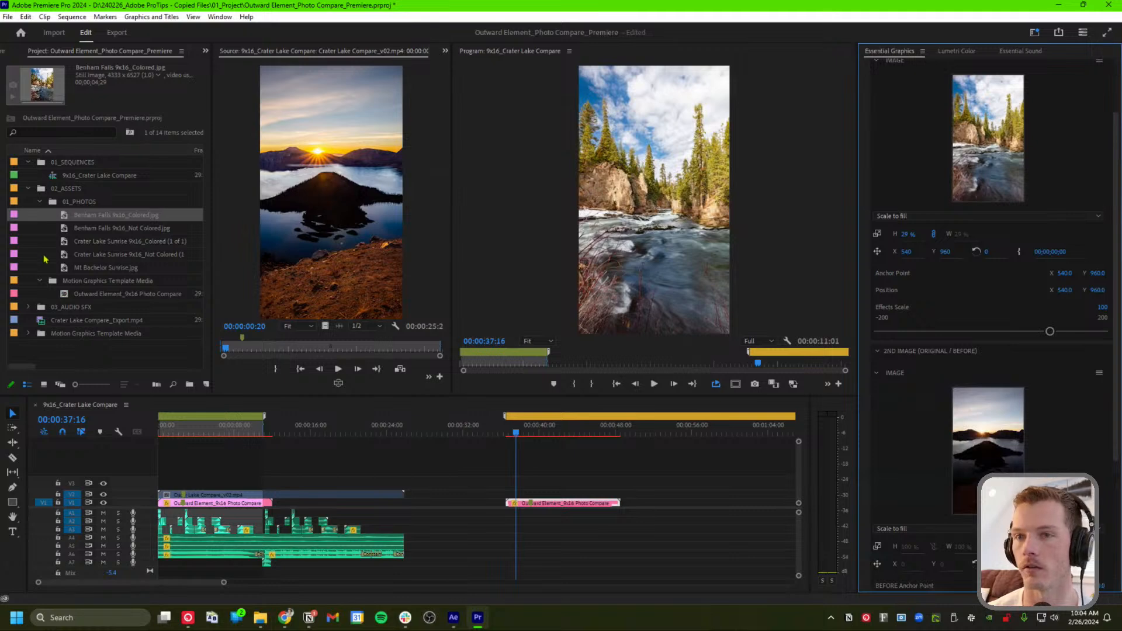
click(130, 229)
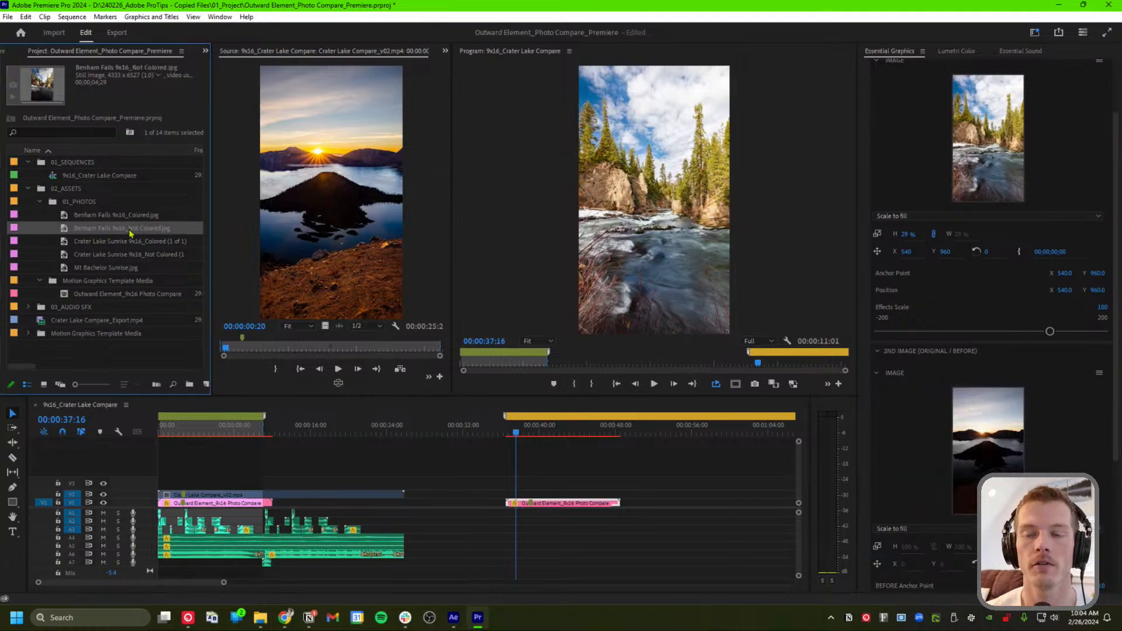
drag(131, 234, 297, 205)
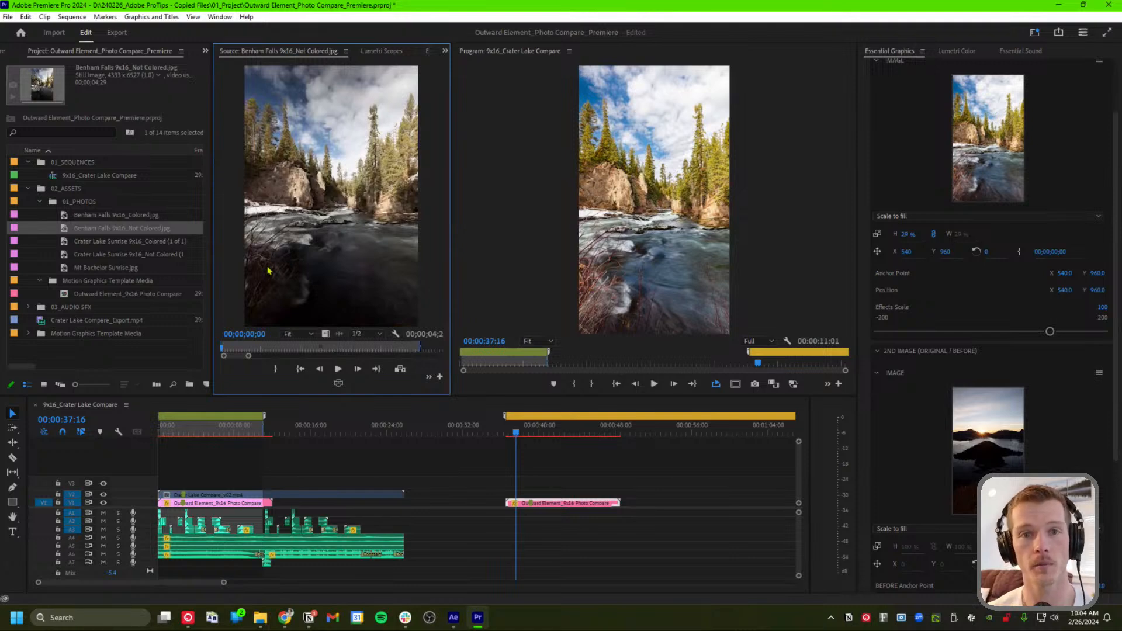
drag(148, 233, 988, 468)
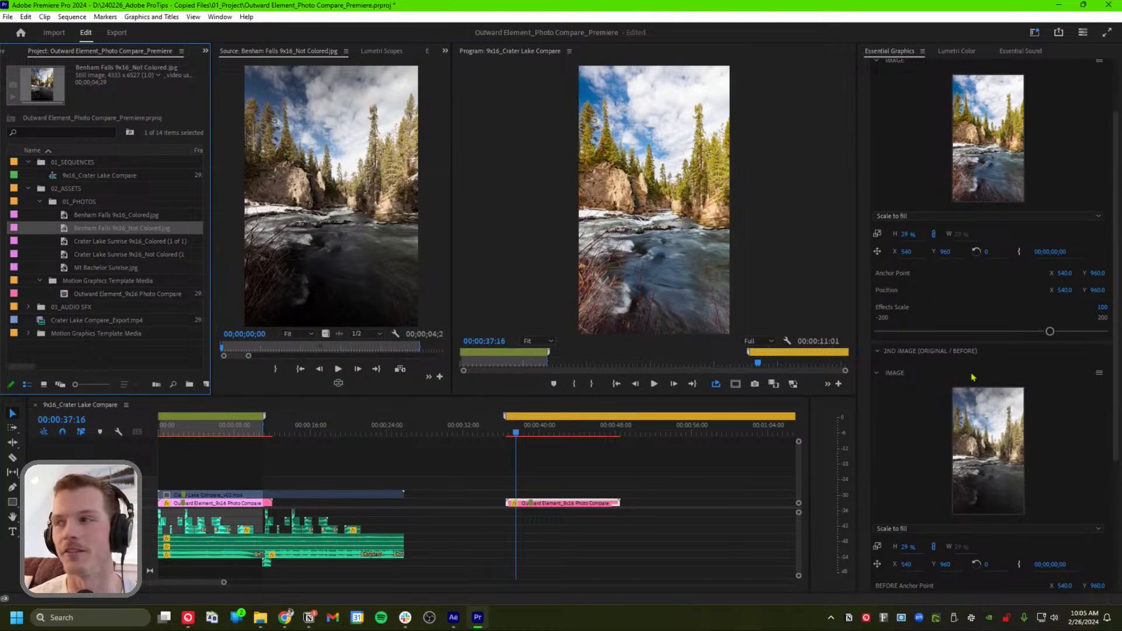
Preview the Benham Falls graphic's title animating over the new photos
scroll(910, 492, down, 1)
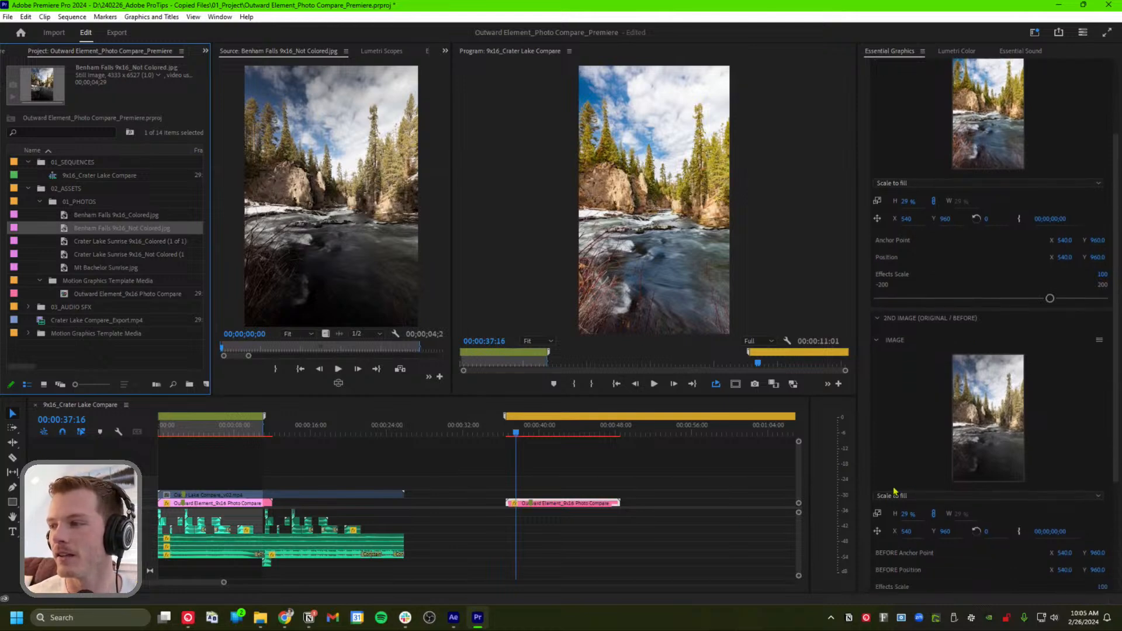
click(521, 434)
drag(521, 435, 543, 434)
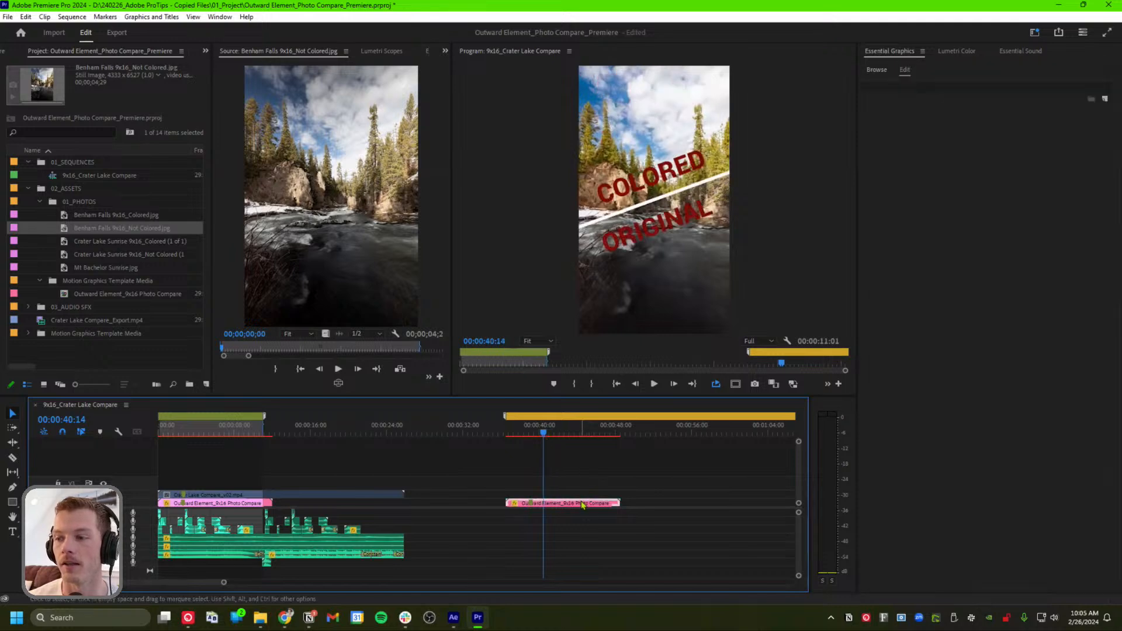
Alt-drag a copy of the Photo Compare clip to a later spot on V2 and preview it
click(580, 504)
drag(580, 506, 695, 499)
key(Delete)
drag(240, 504, 716, 505)
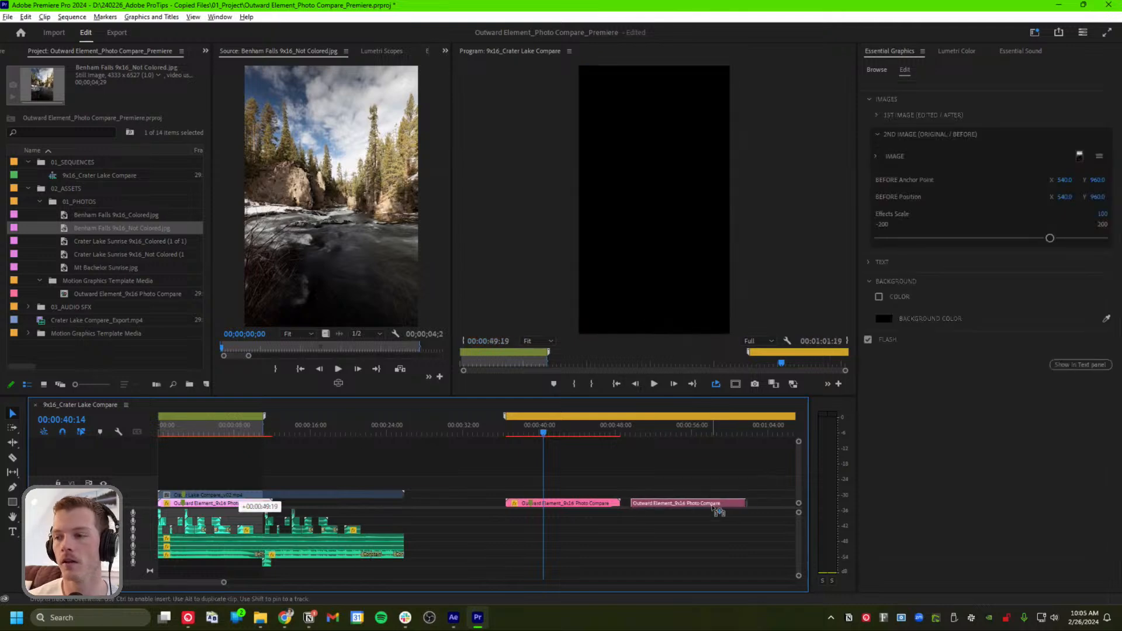
click(569, 432)
drag(570, 432, 666, 431)
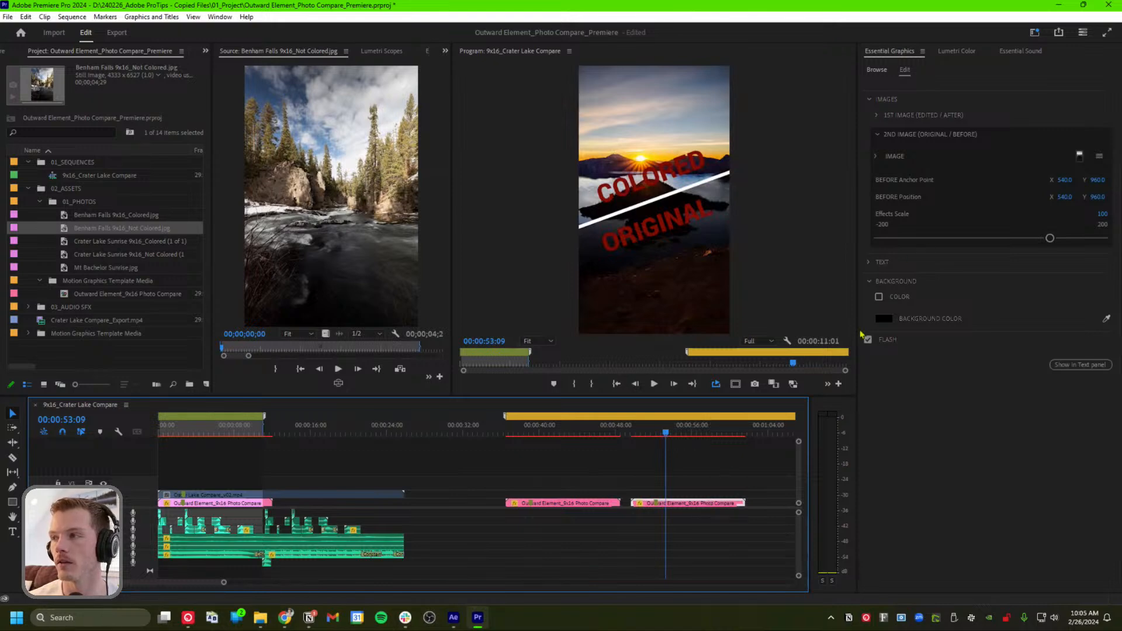
Delete COLORED from the second compare clip's Top Text field
click(870, 263)
click(919, 387)
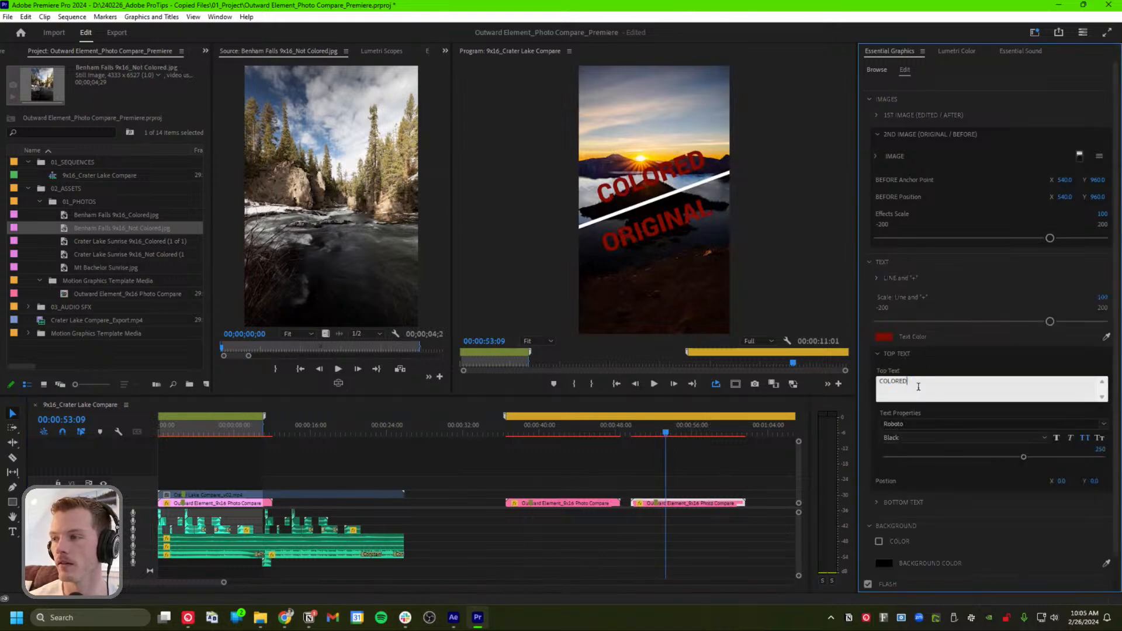
double_click(917, 387)
key(BackSpace)
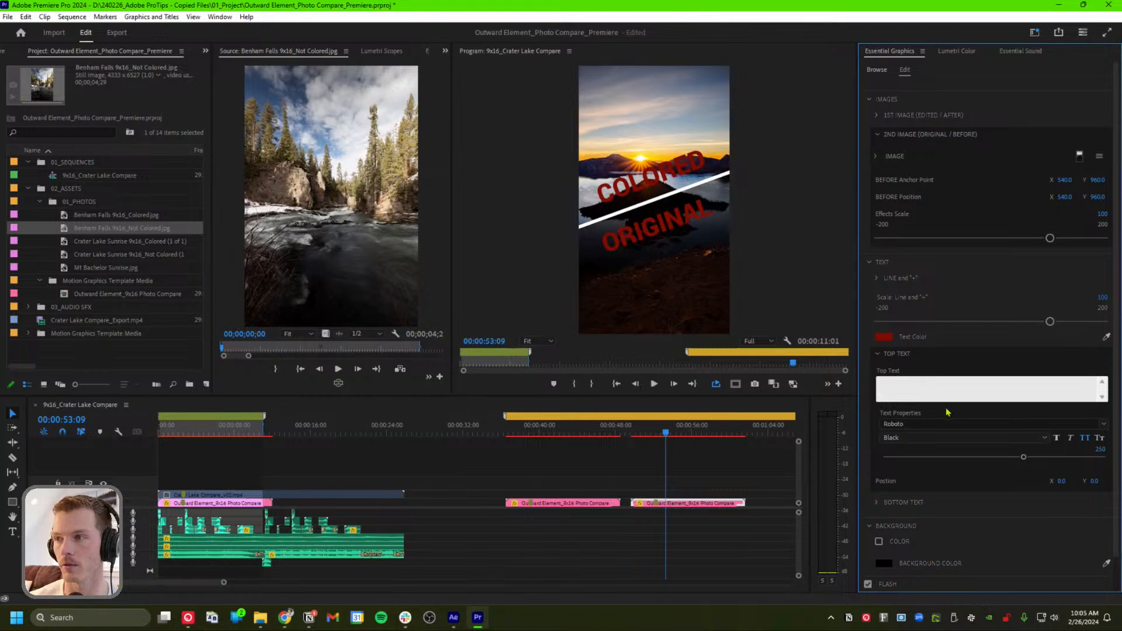
click(961, 533)
Delete ORIGINAL from the Bottom Text field and preview the unlabelled clip
scroll(970, 409, down, 1)
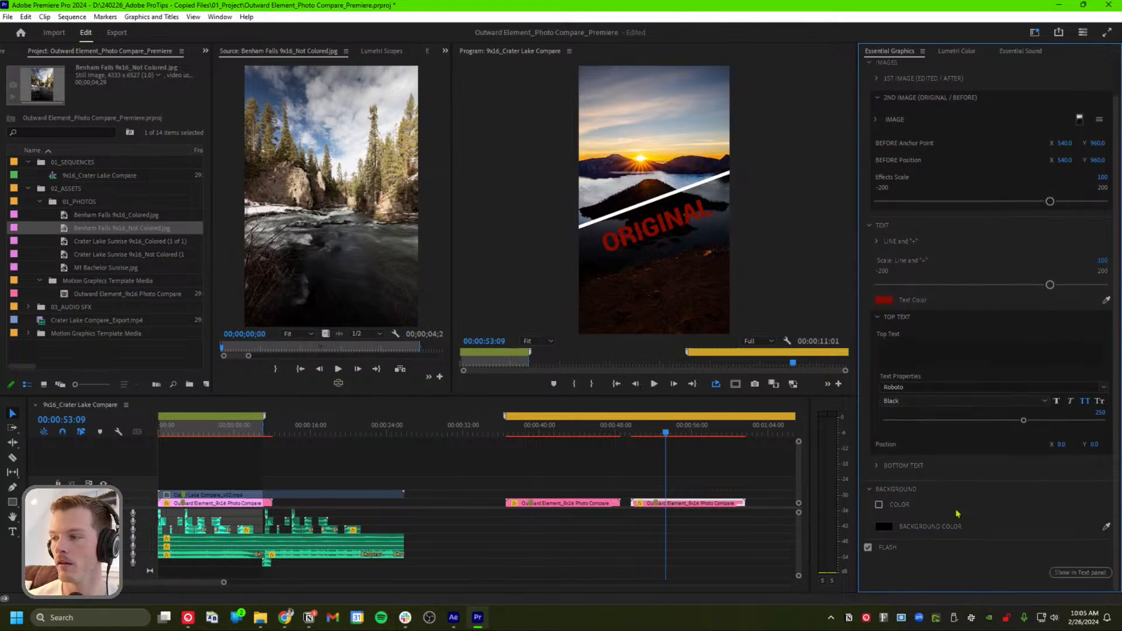
click(877, 465)
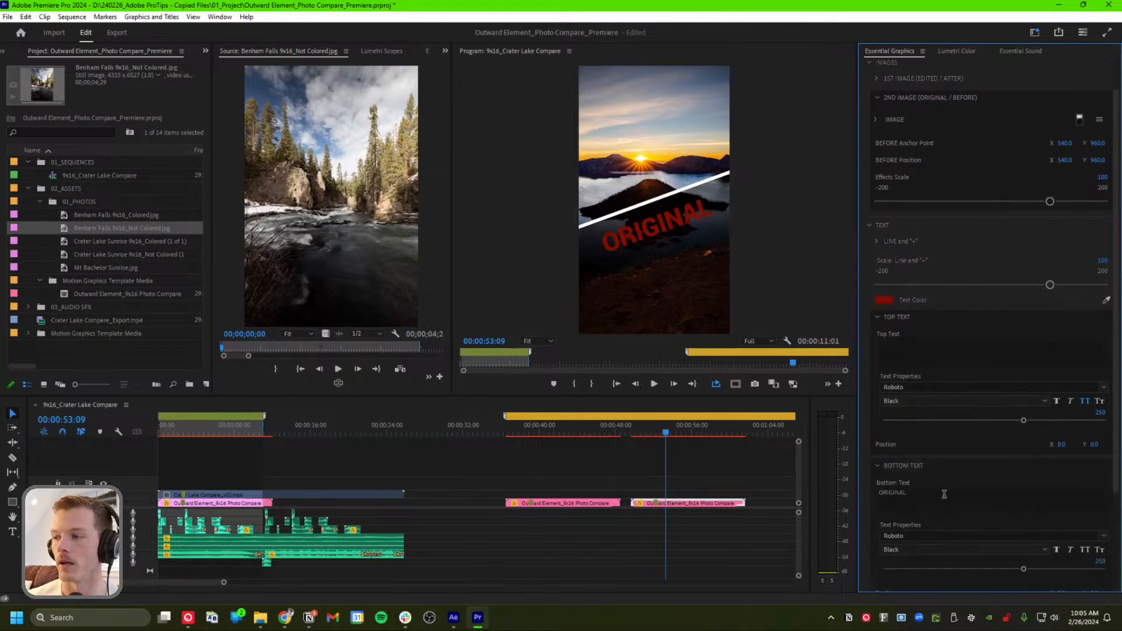
click(943, 494)
key(ctrl+a)
key(BackSpace)
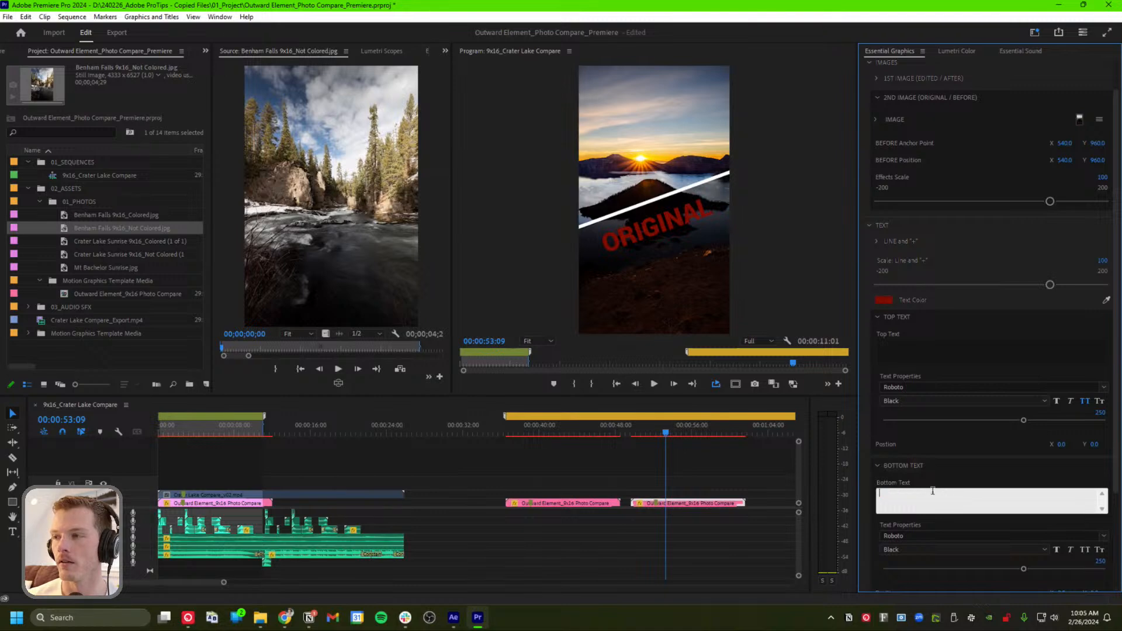
click(745, 480)
click(695, 504)
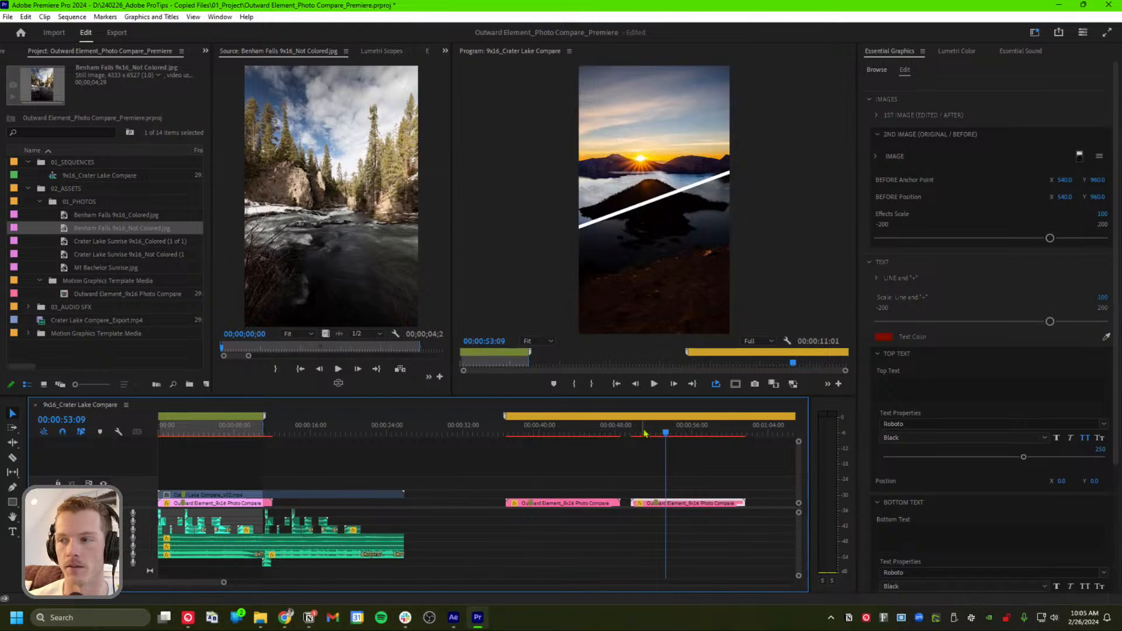
drag(647, 432, 642, 432)
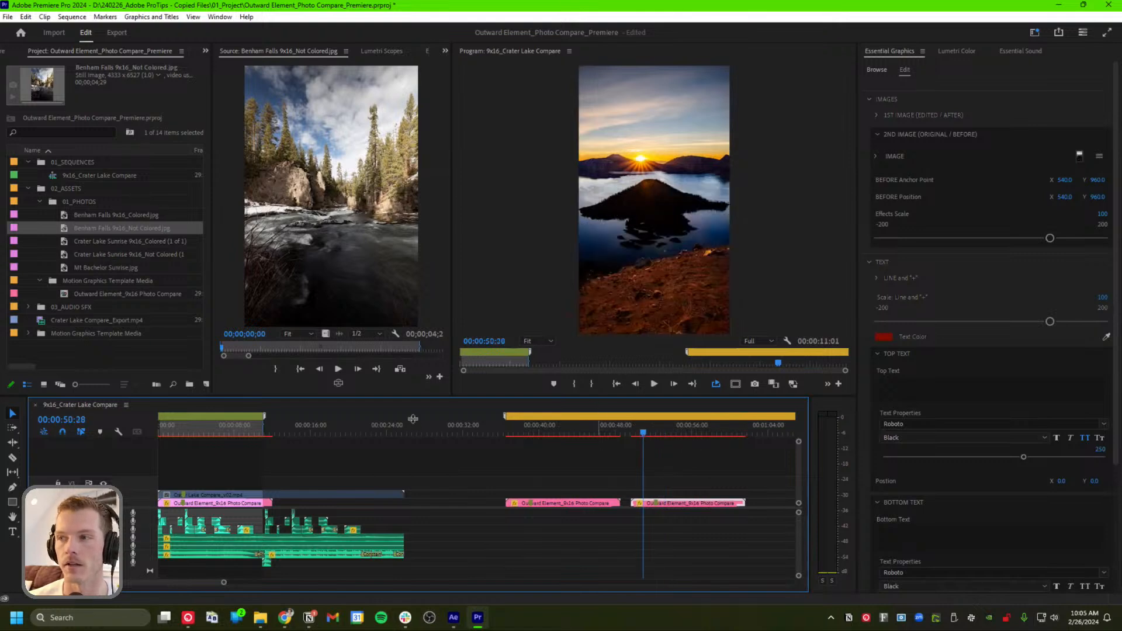
Drop Mt Bachelor Sunrise.jpg into the 2nd Image slot
click(111, 268)
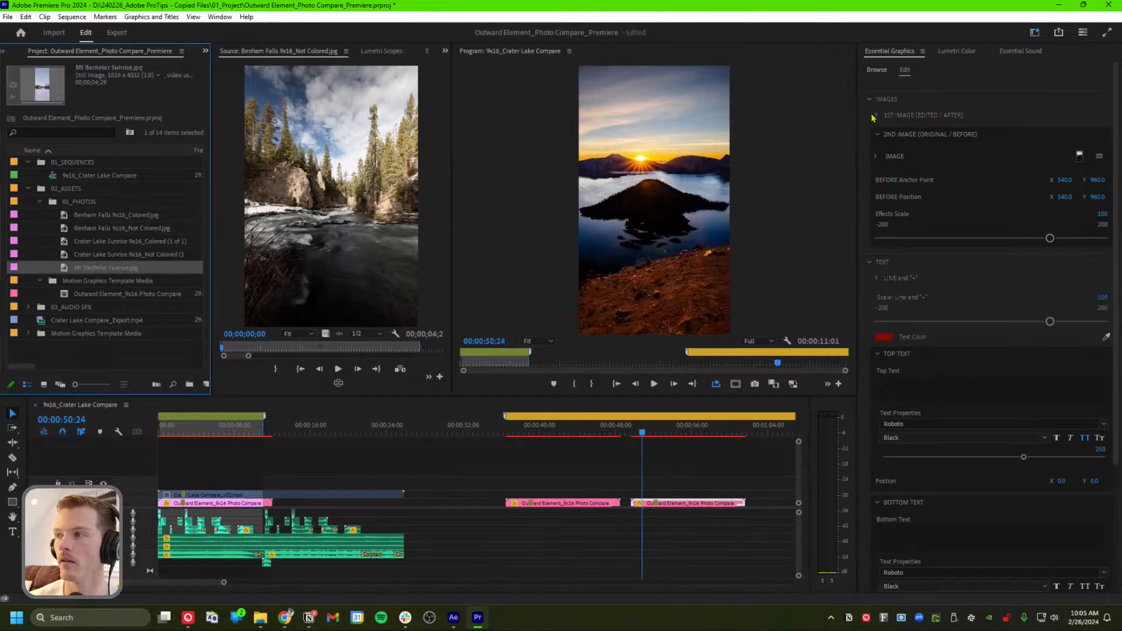
click(879, 135)
click(879, 135)
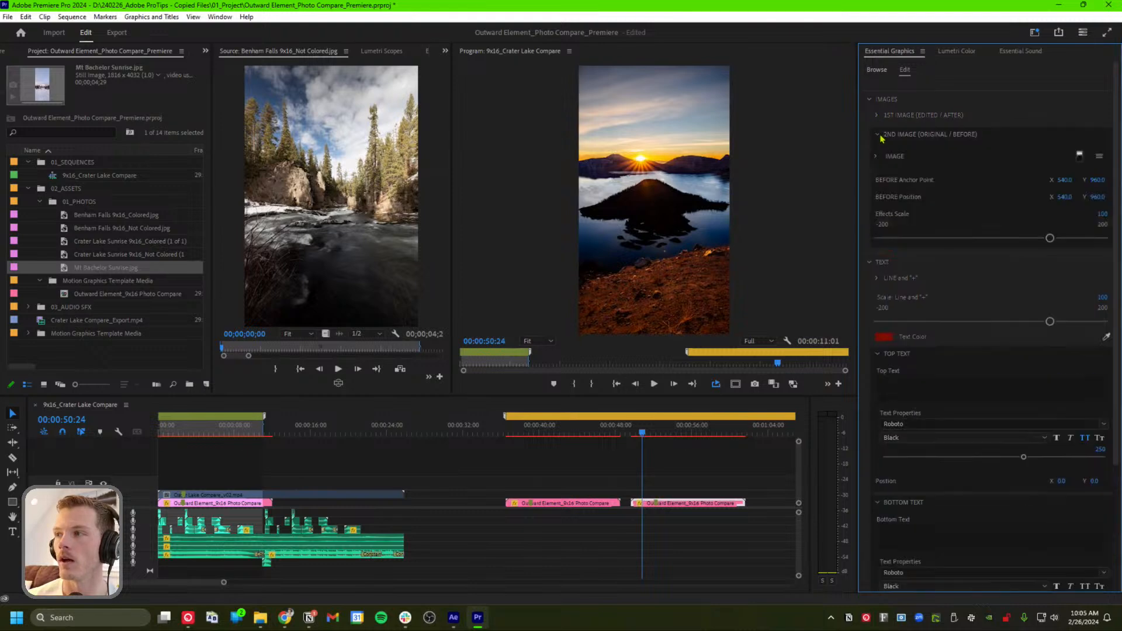
click(876, 157)
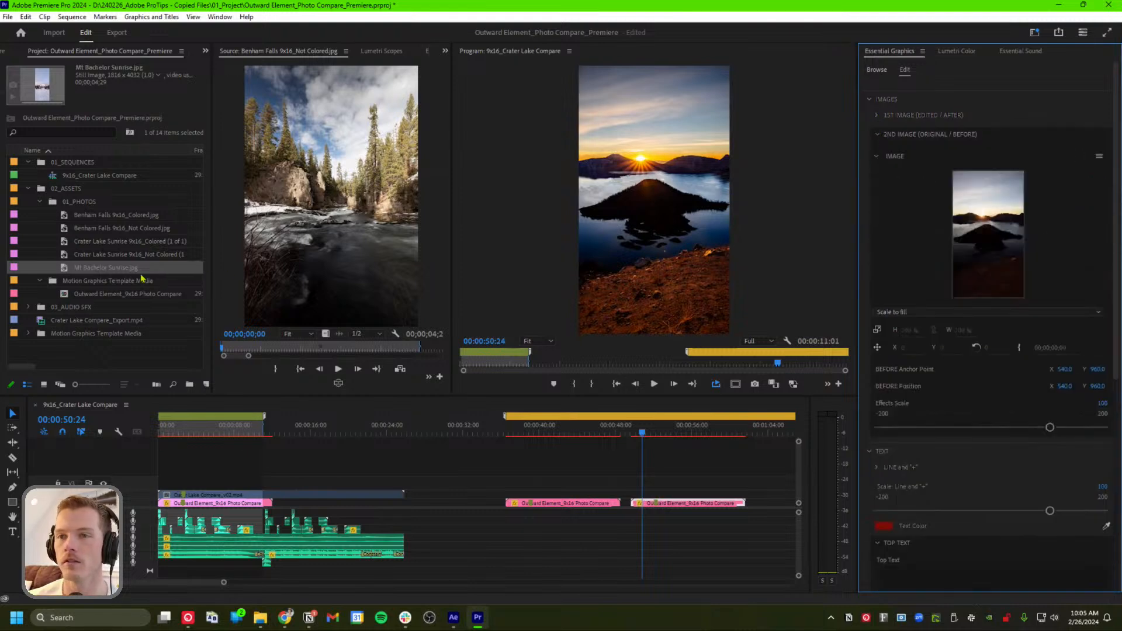
drag(110, 268, 993, 257)
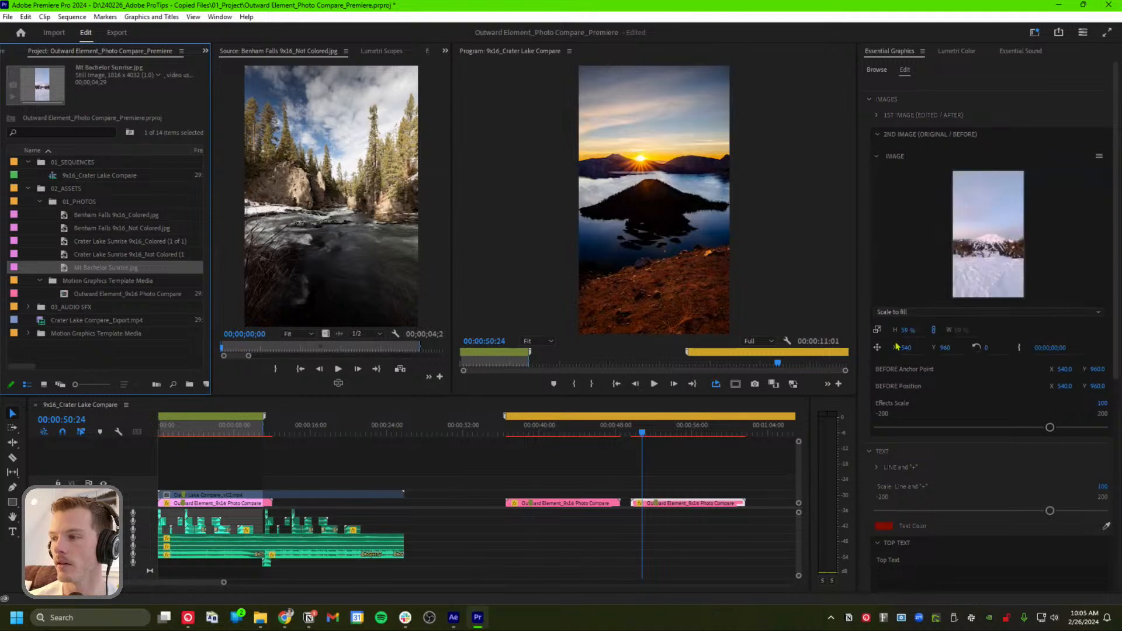
Scale the Mt Bachelor image to 62 % and position it at X 507, Y 867
click(906, 331)
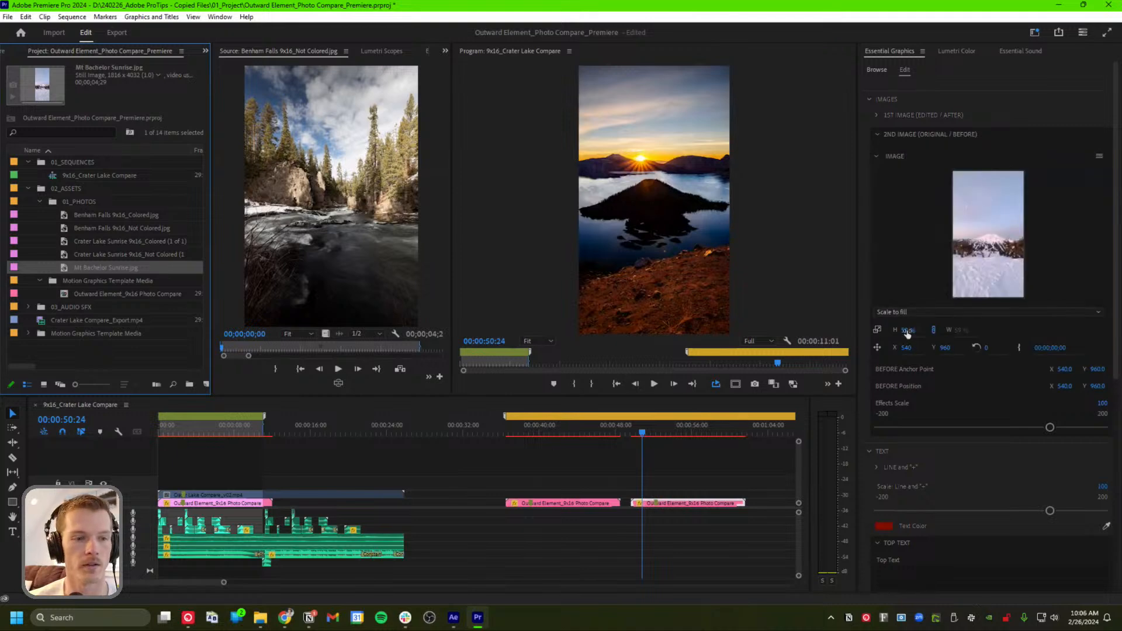
click(906, 332)
drag(914, 328, 903, 329)
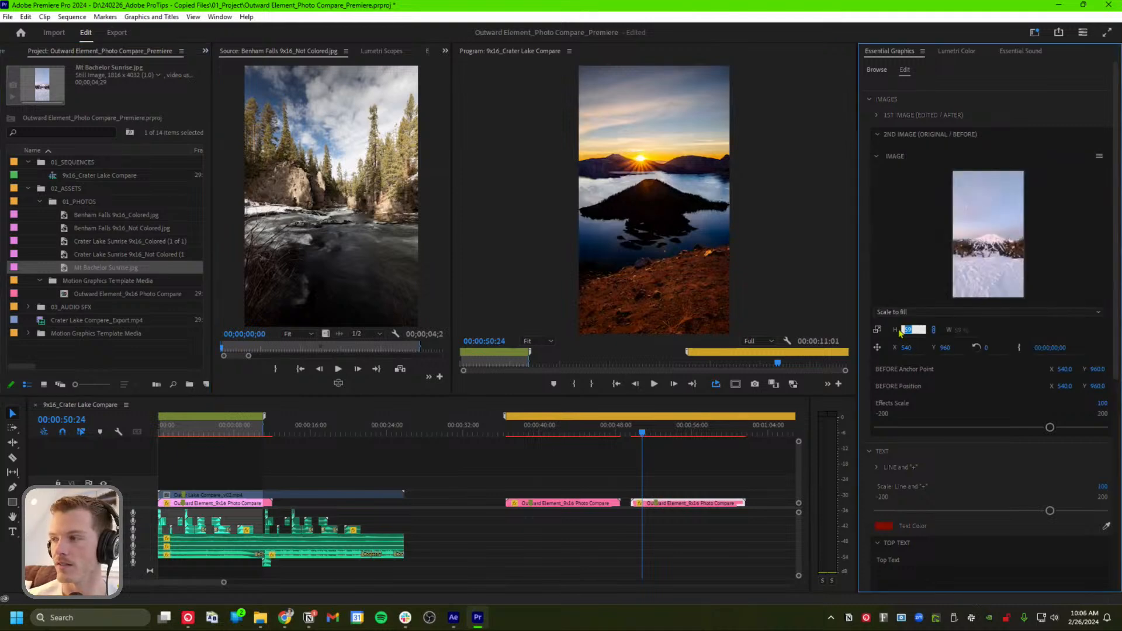
text(62)
key(Return)
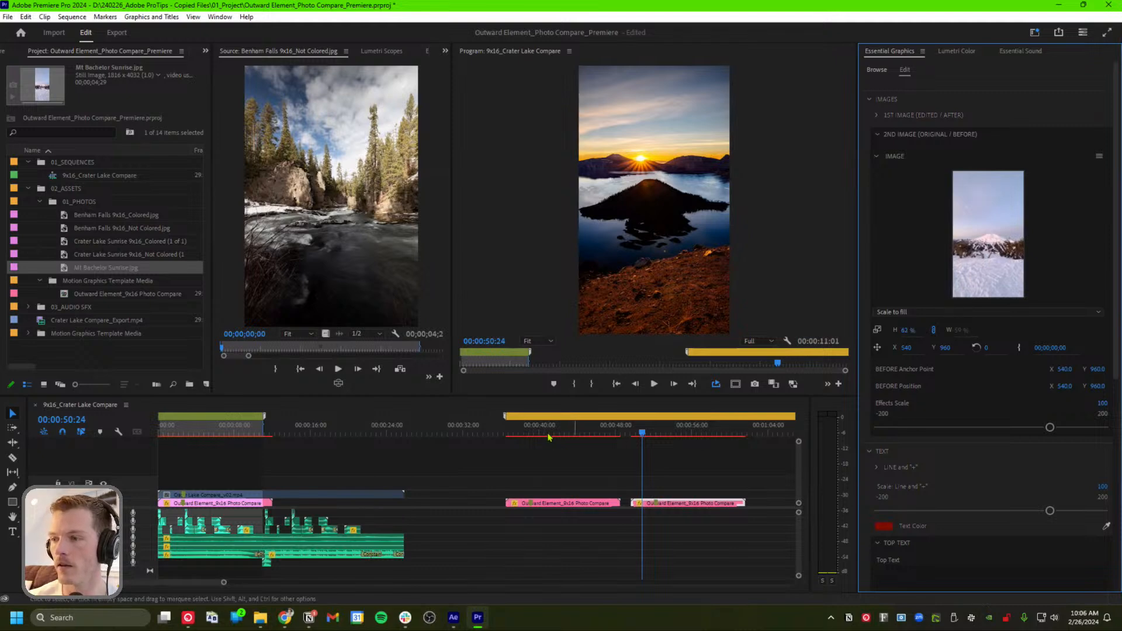
click(683, 432)
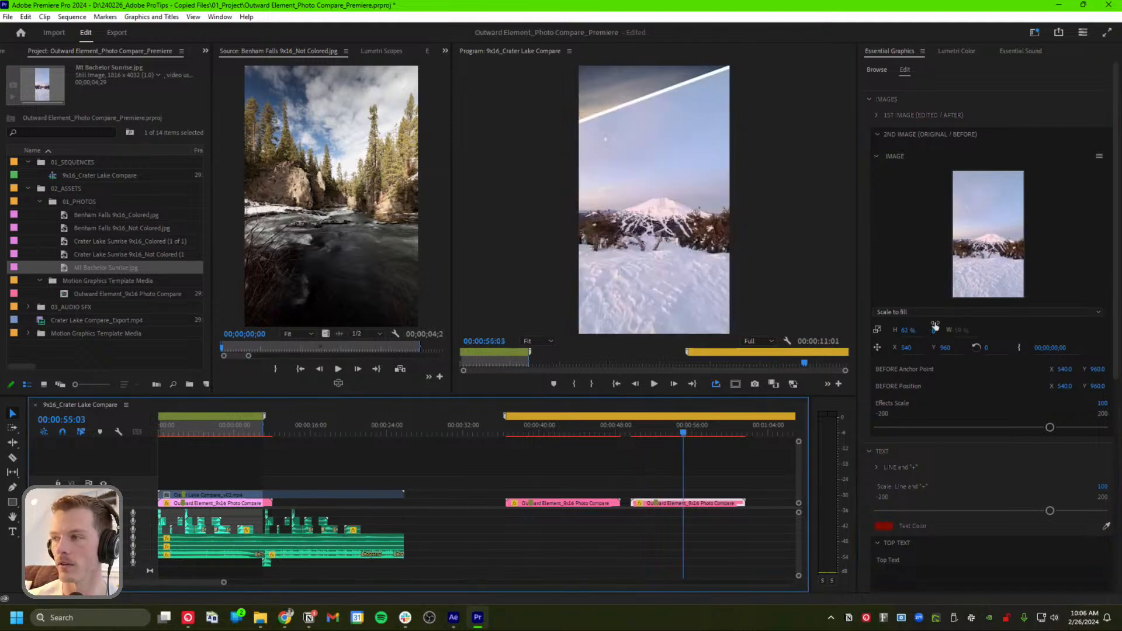
click(911, 347)
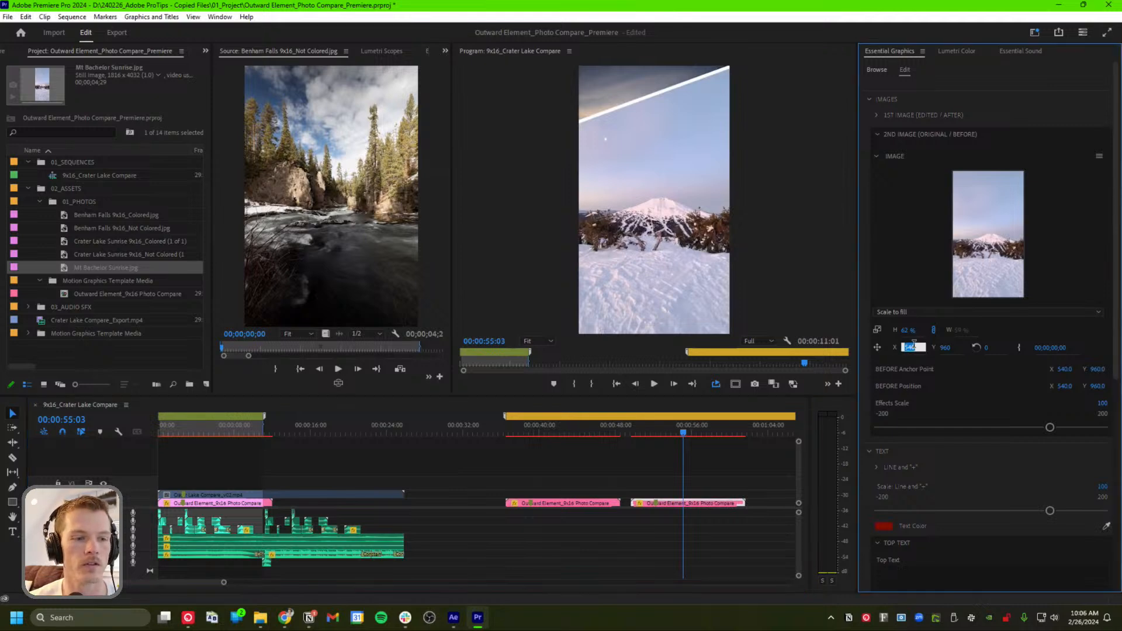
text(50)
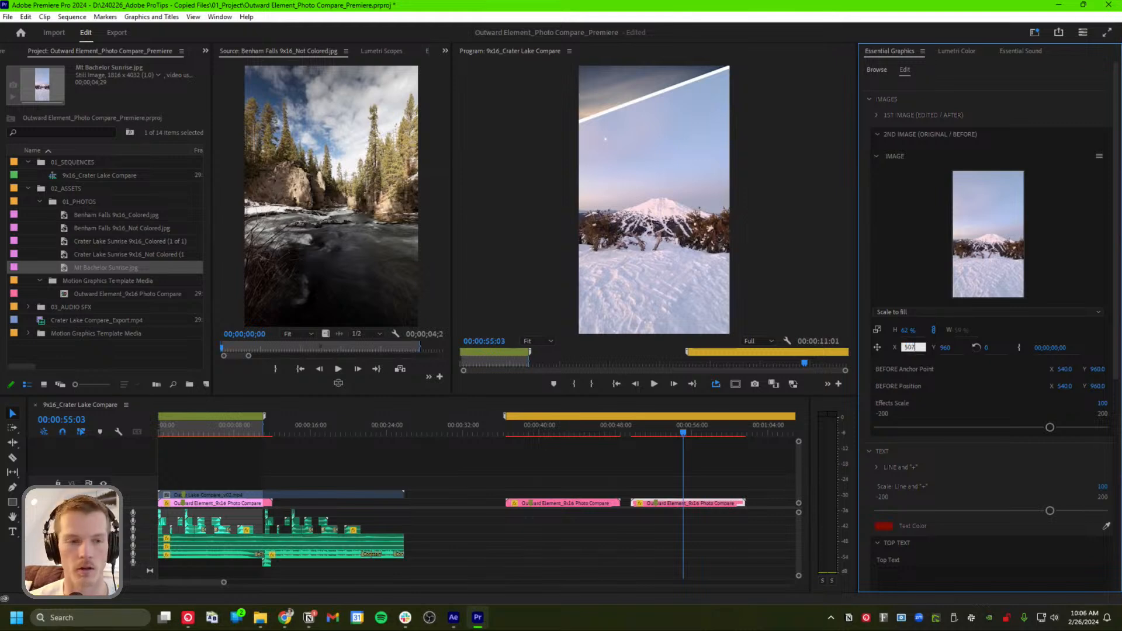
key(Tab)
text(867)
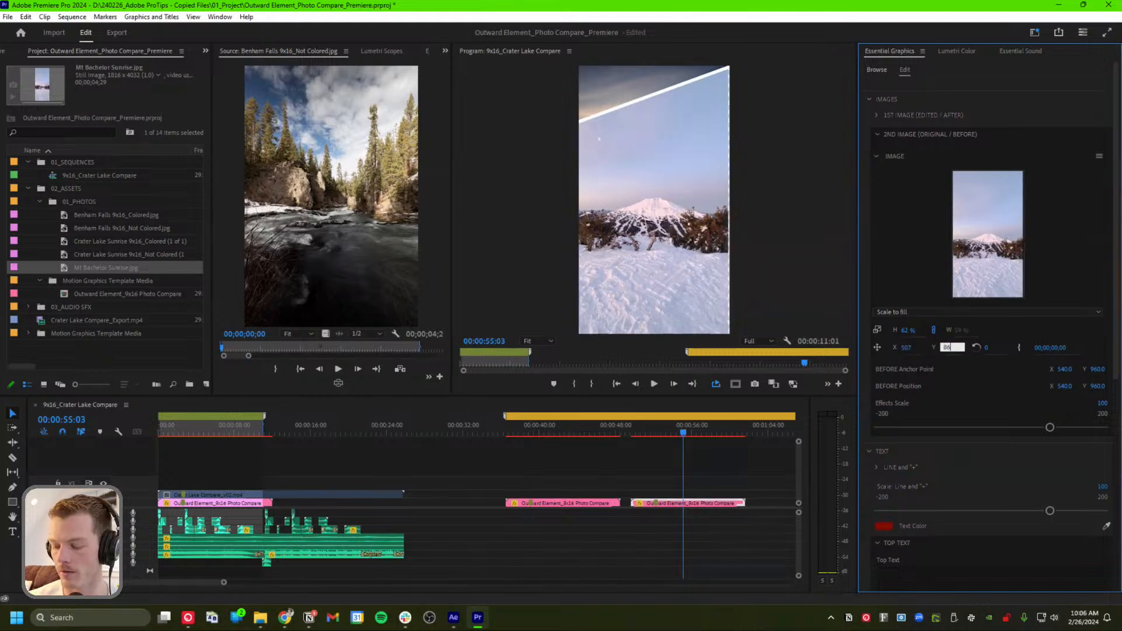
key(Return)
mouse_move(682, 433)
mouse_down()
mouse_move(638, 436)
mouse_move(681, 435)
mouse_move(669, 435)
mouse_up()
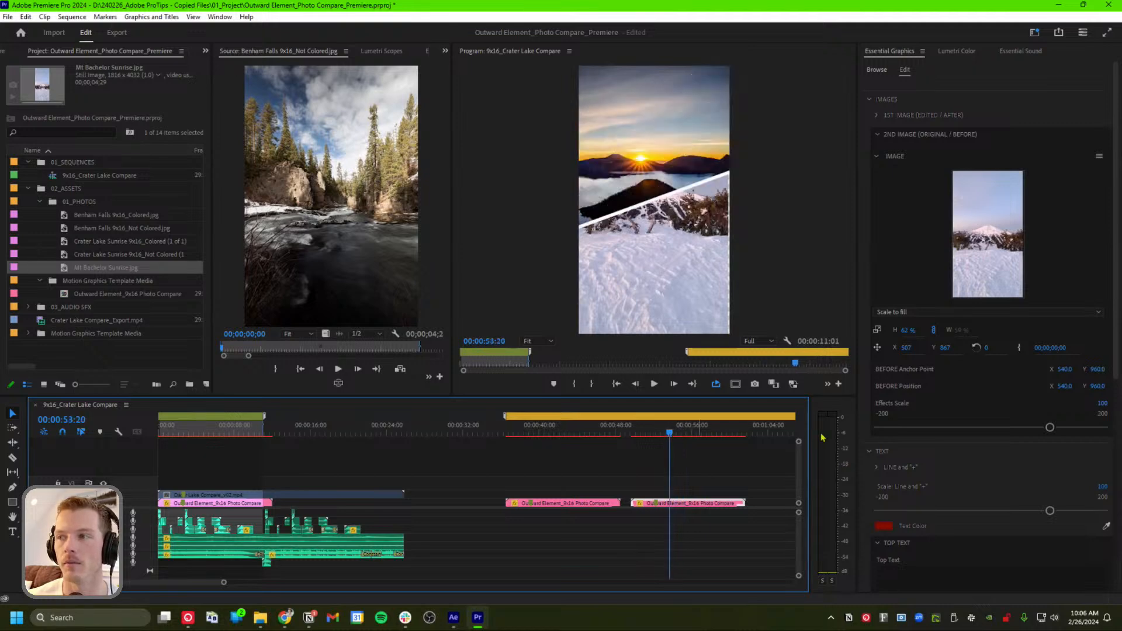
Change the top text to SUMMER VIBES
scroll(964, 455, down, 4)
scroll(991, 443, down, 1)
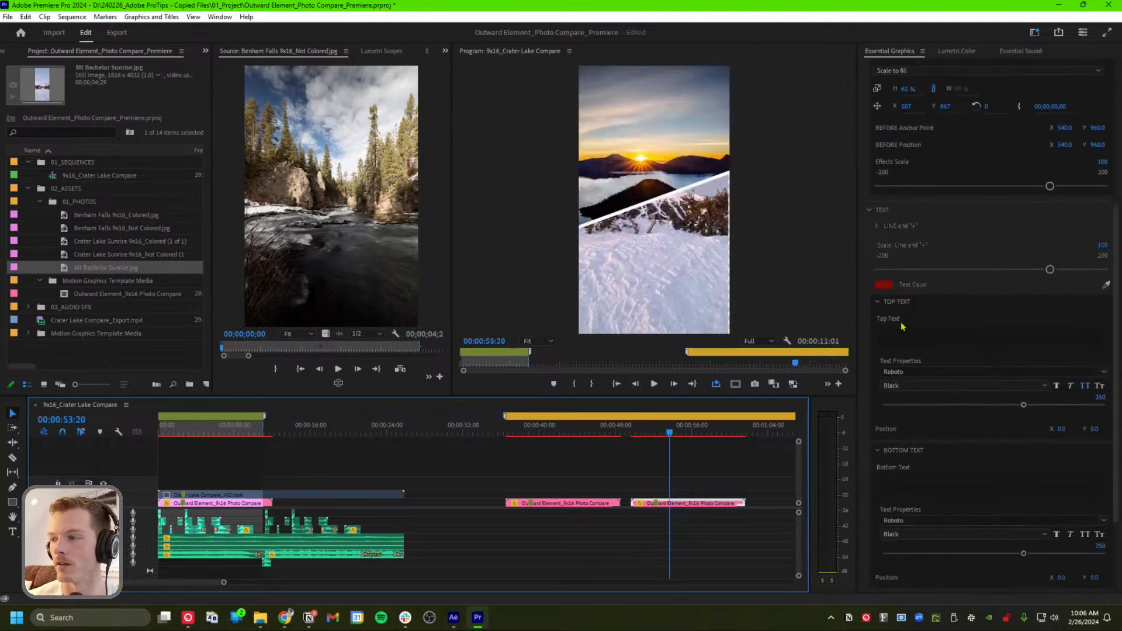
click(909, 335)
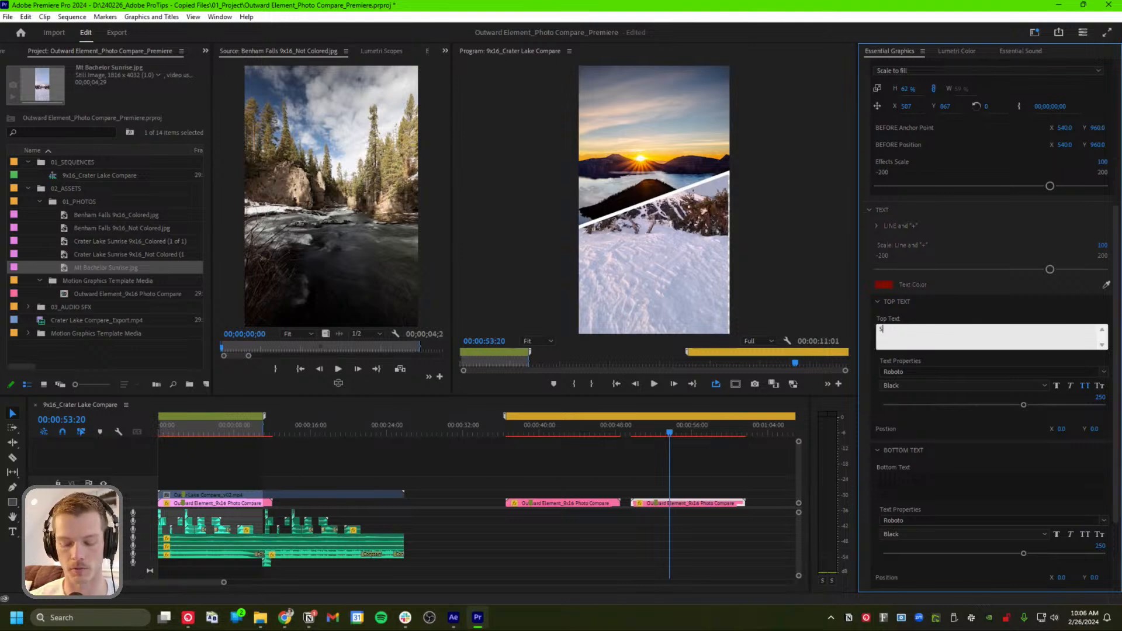
text(SUMMER VIBES)
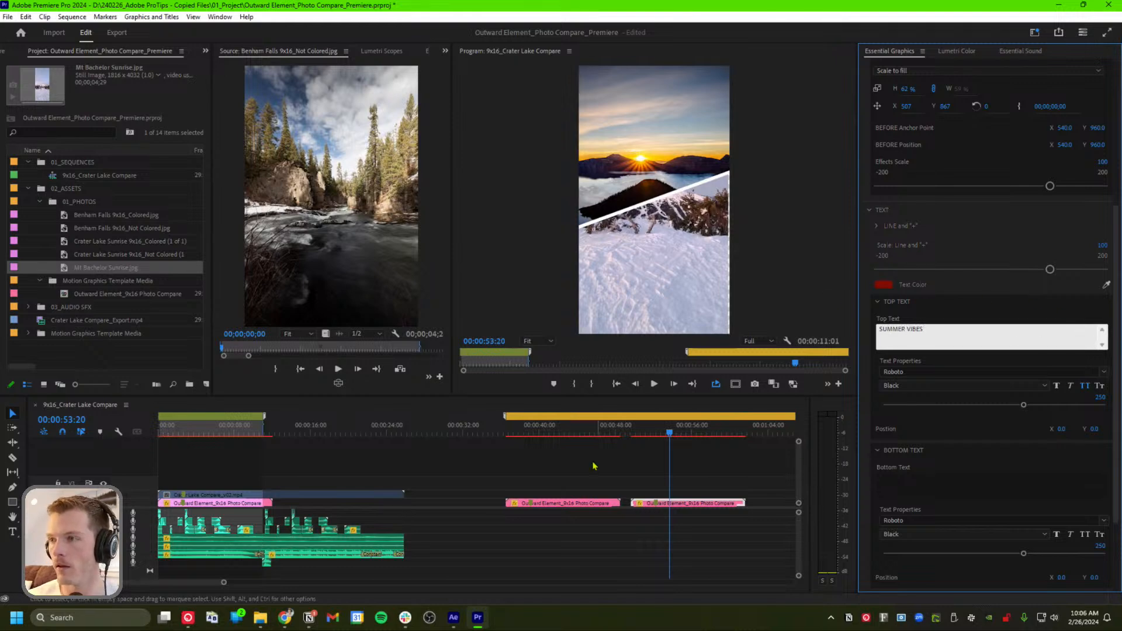
click(669, 434)
mouse_move(670, 434)
mouse_down()
mouse_move(634, 434)
mouse_move(665, 435)
mouse_up()
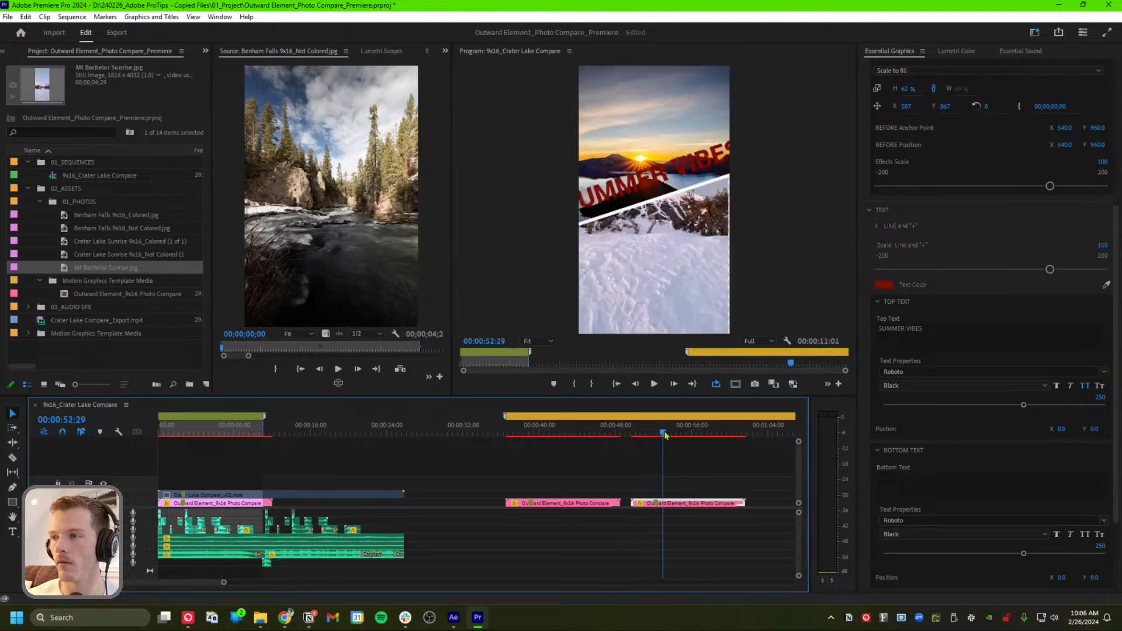
Set the top text size to 180 and make the caption text colour white
click(883, 284)
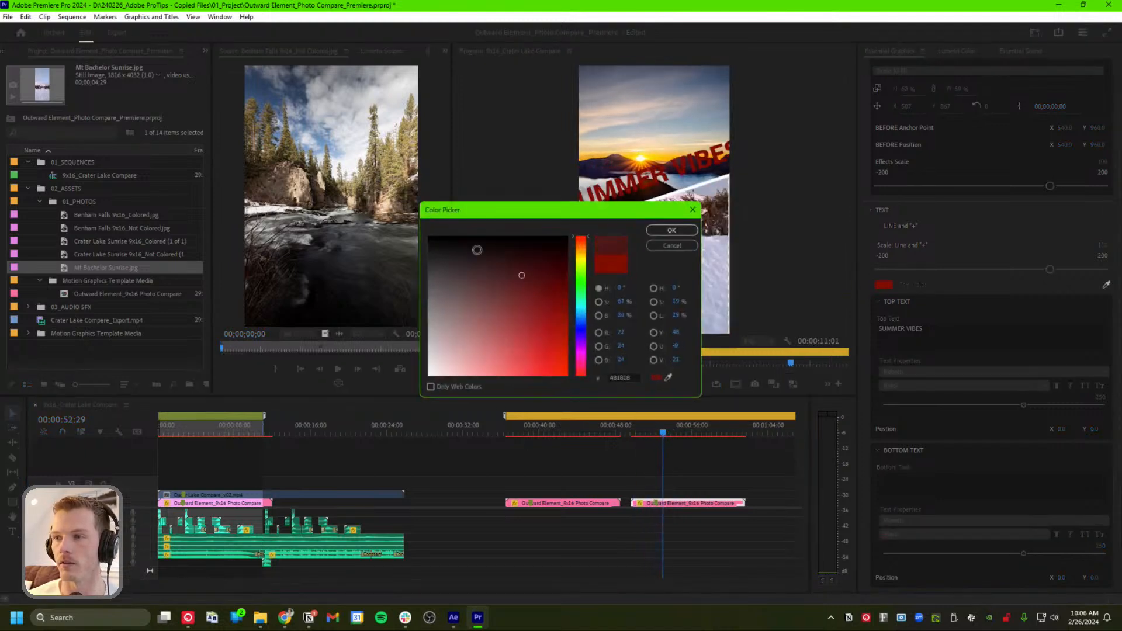
drag(477, 250, 428, 236)
click(671, 231)
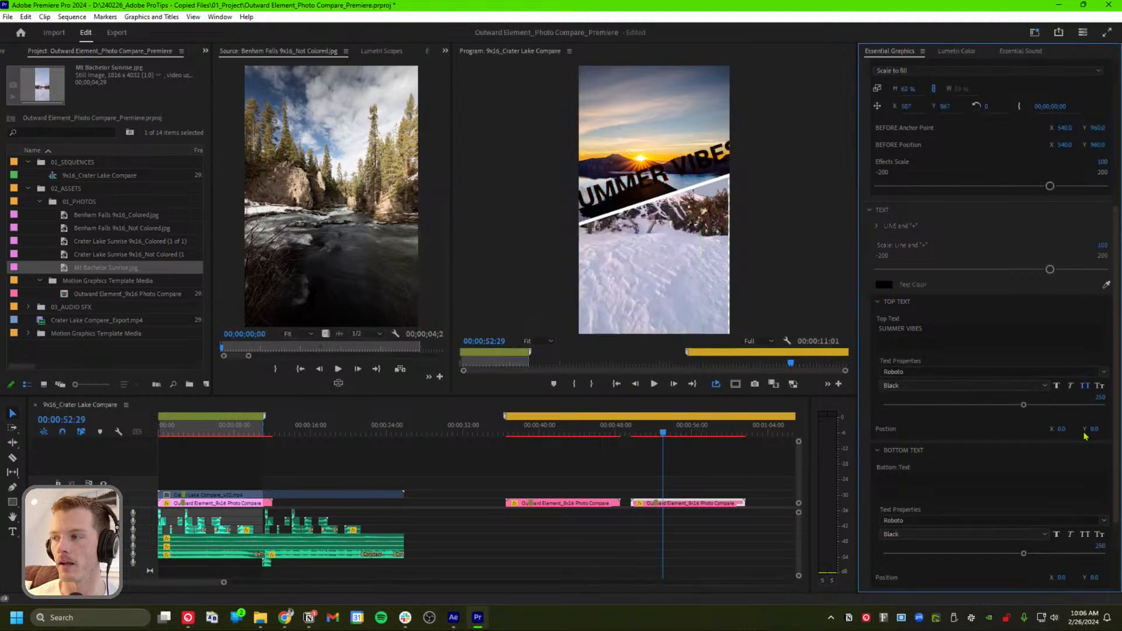
click(1100, 397)
text(180)
key(Return)
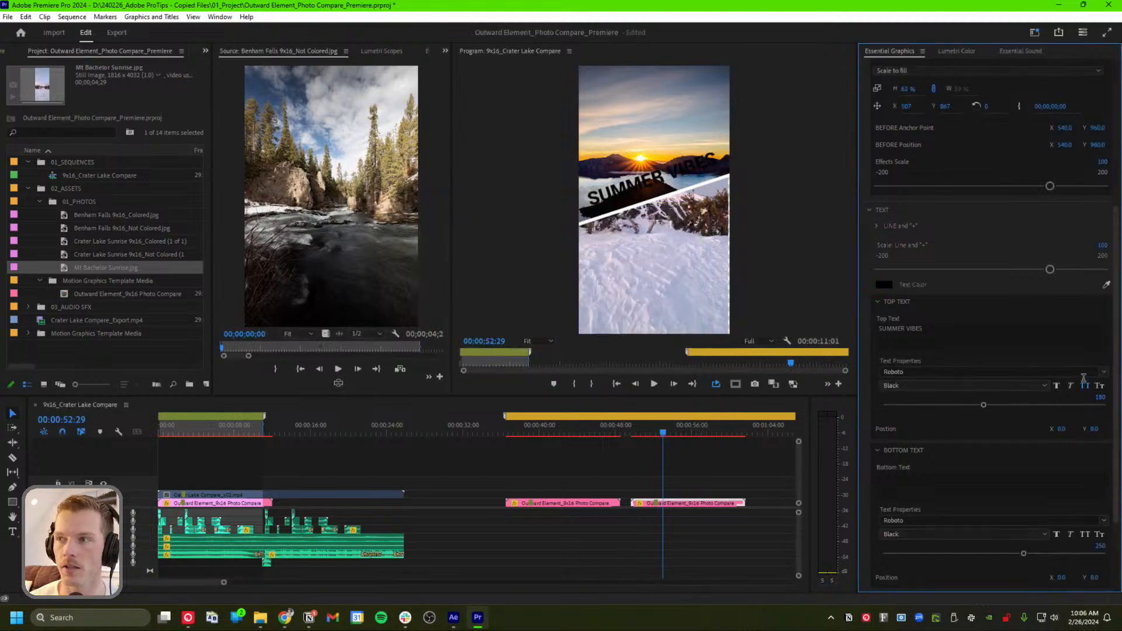
click(888, 285)
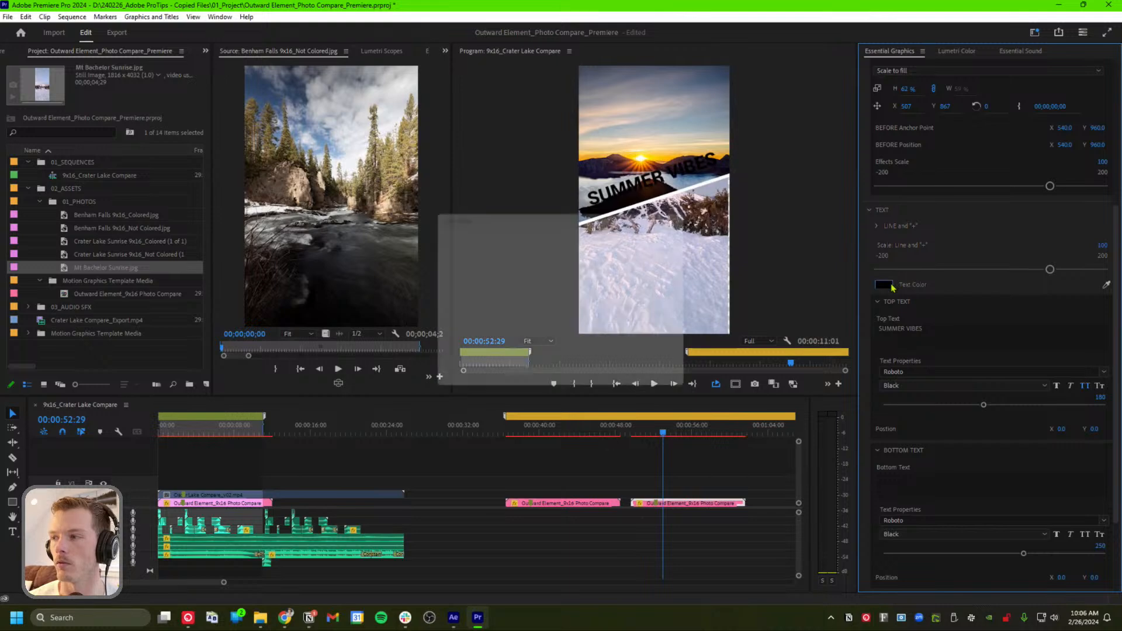
click(429, 375)
click(670, 231)
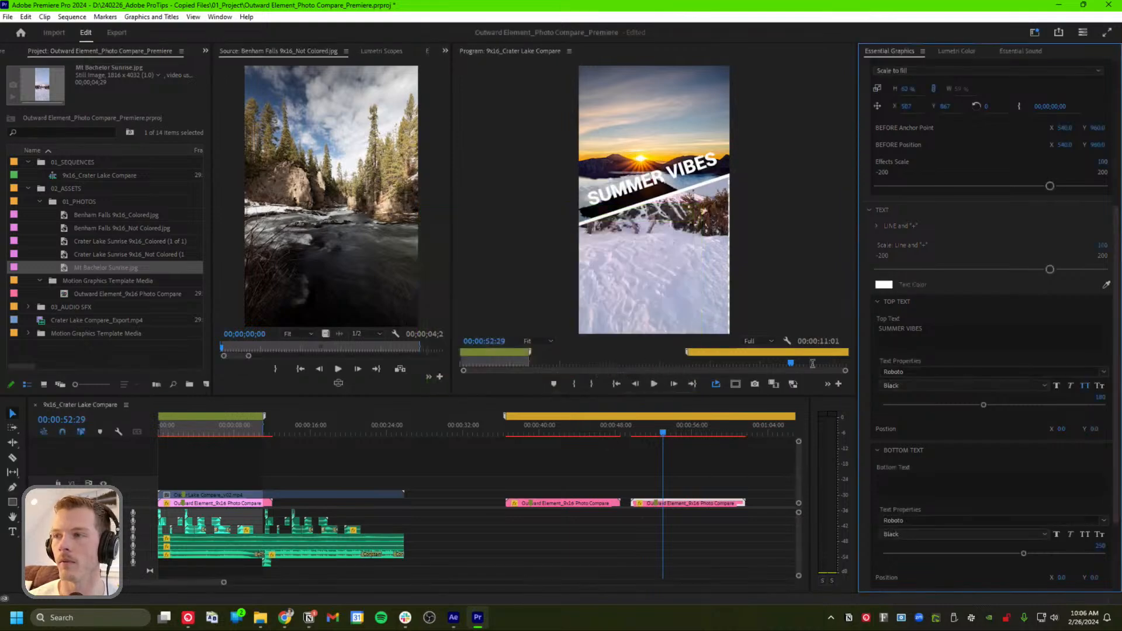
Enter WINTER VIBES as the bottom text and set its size to 180
click(930, 479)
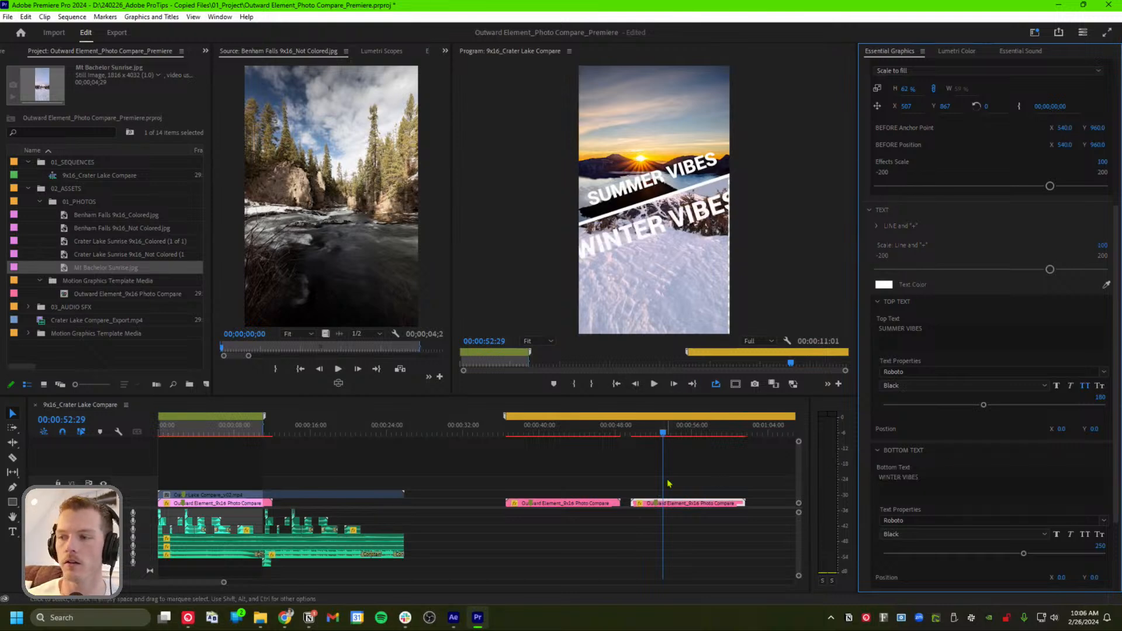
click(686, 461)
click(691, 503)
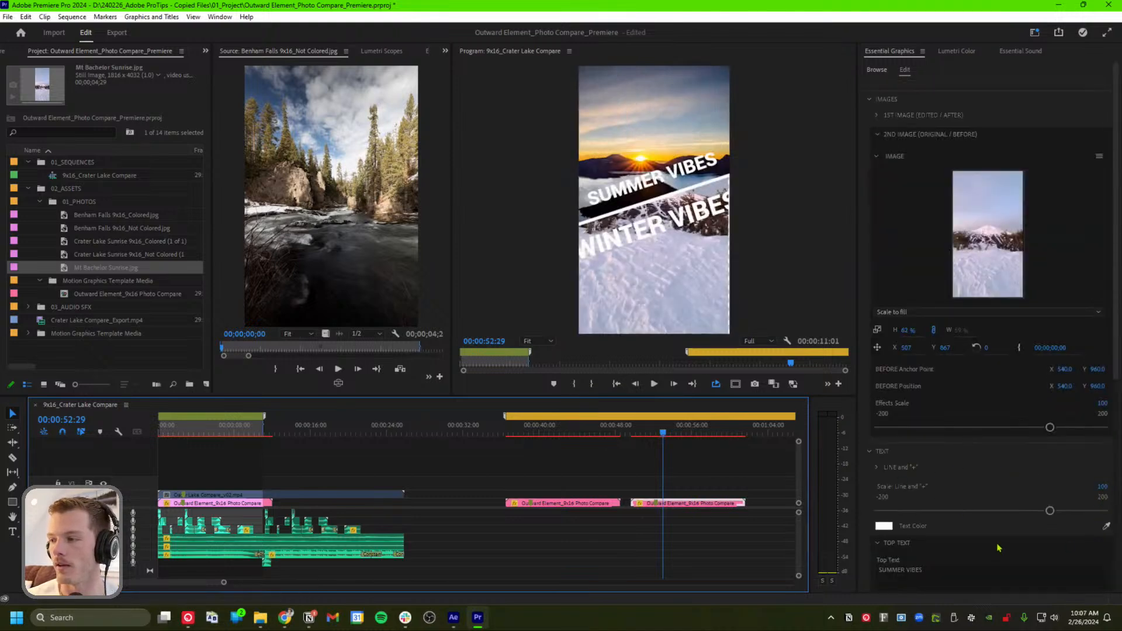
scroll(998, 547, down, 1)
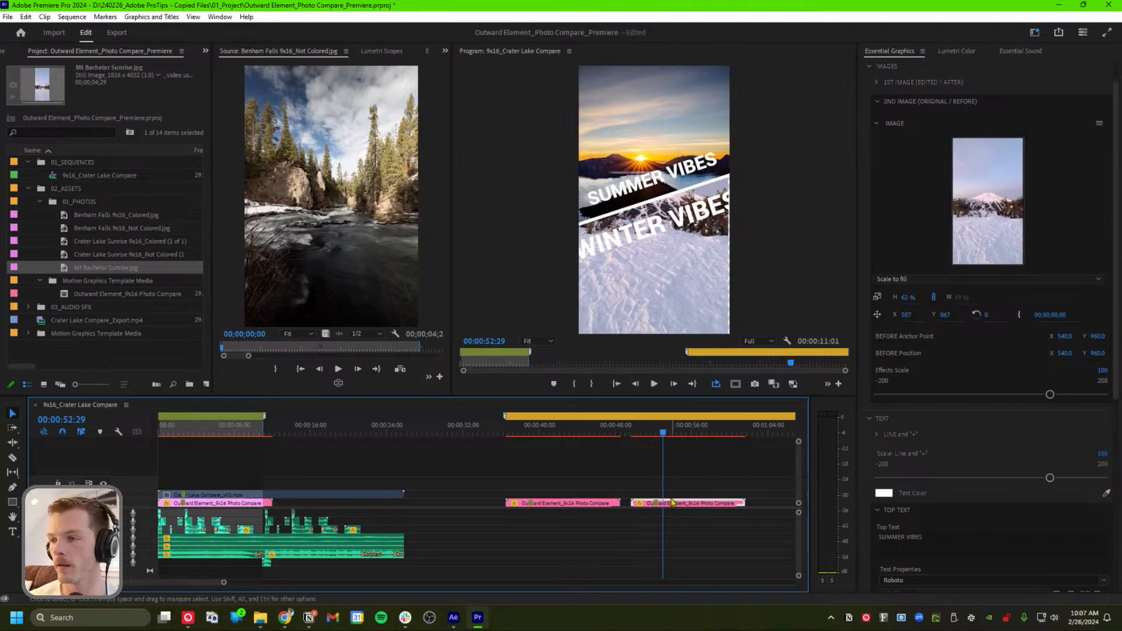
scroll(993, 520, down, 6)
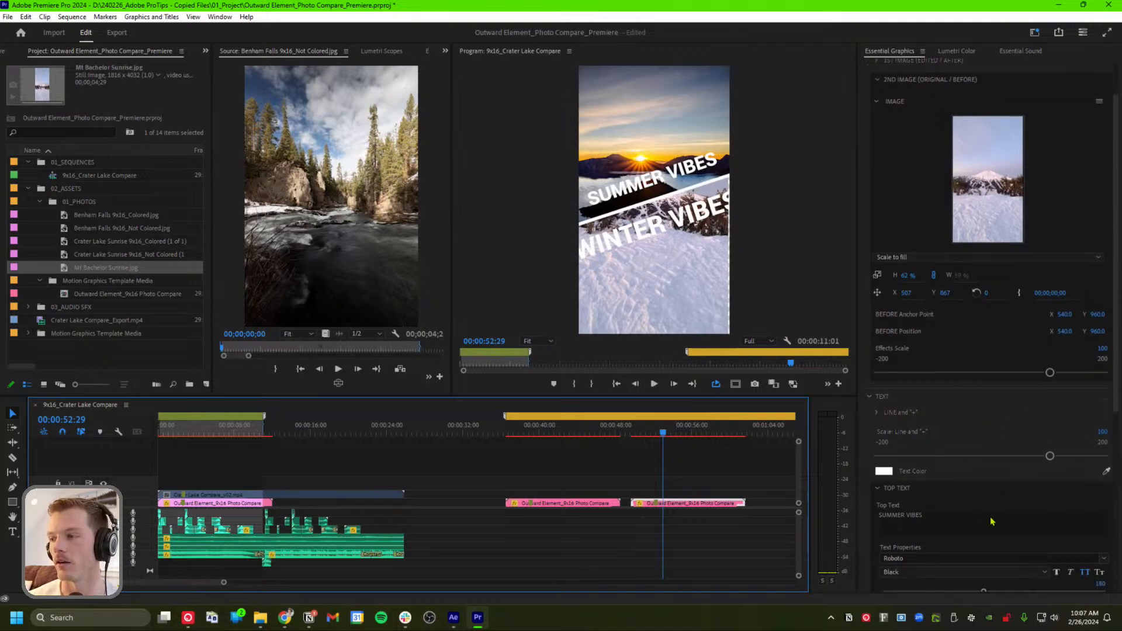
scroll(1044, 516, down, 2)
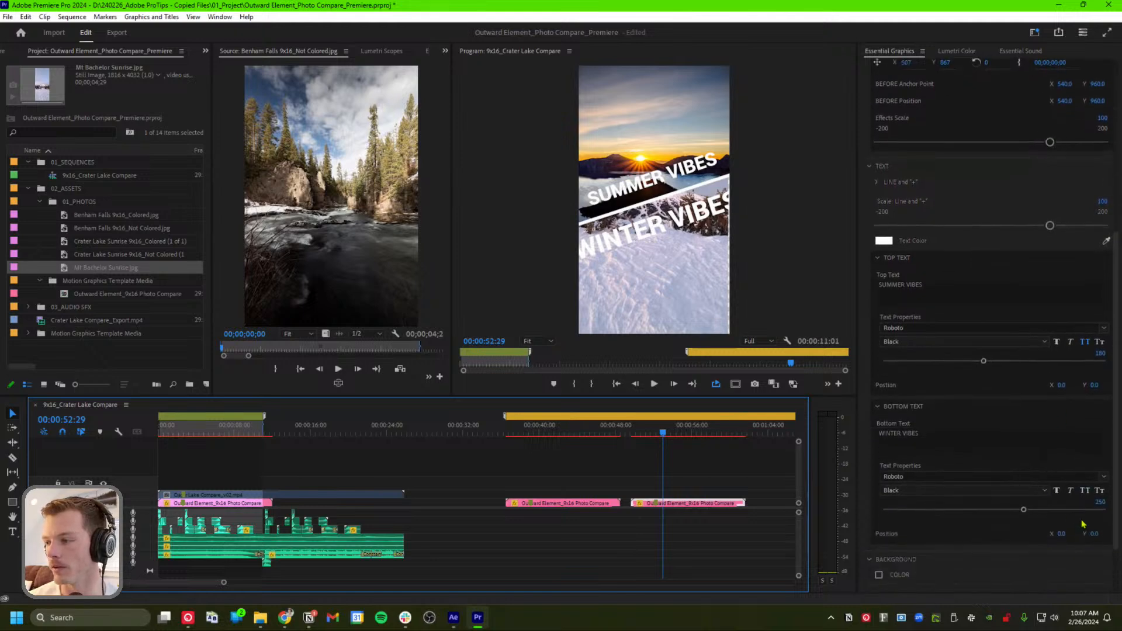
click(1098, 502)
text(180)
key(Return)
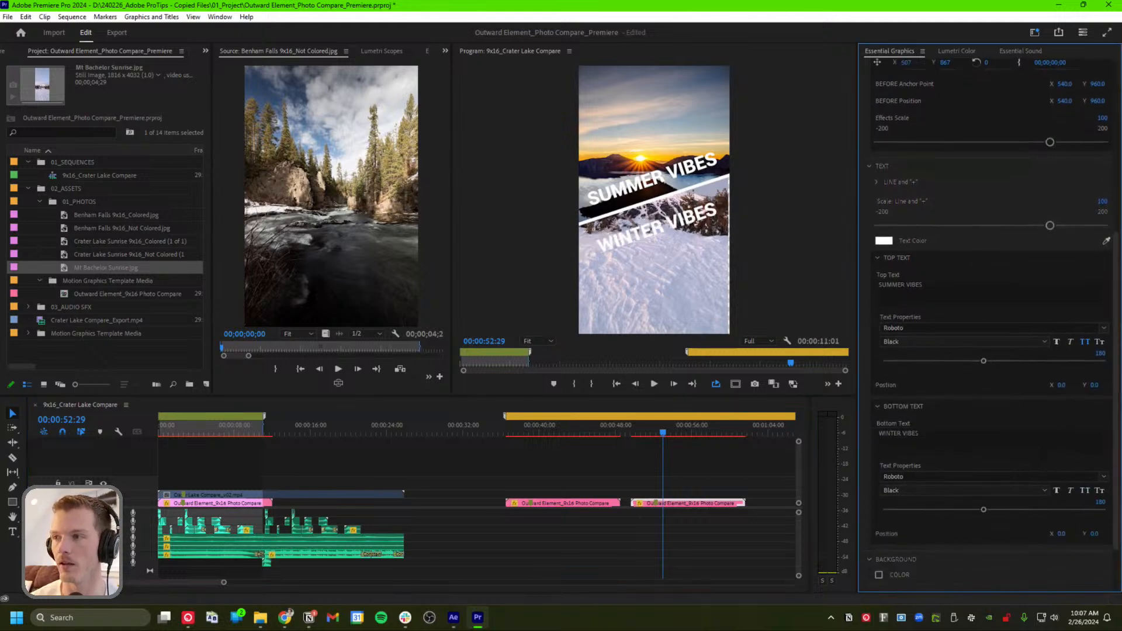
Preview the finished clip and save the Premiere Pro project
drag(643, 425, 733, 417)
click(648, 468)
key(ctrl+s)
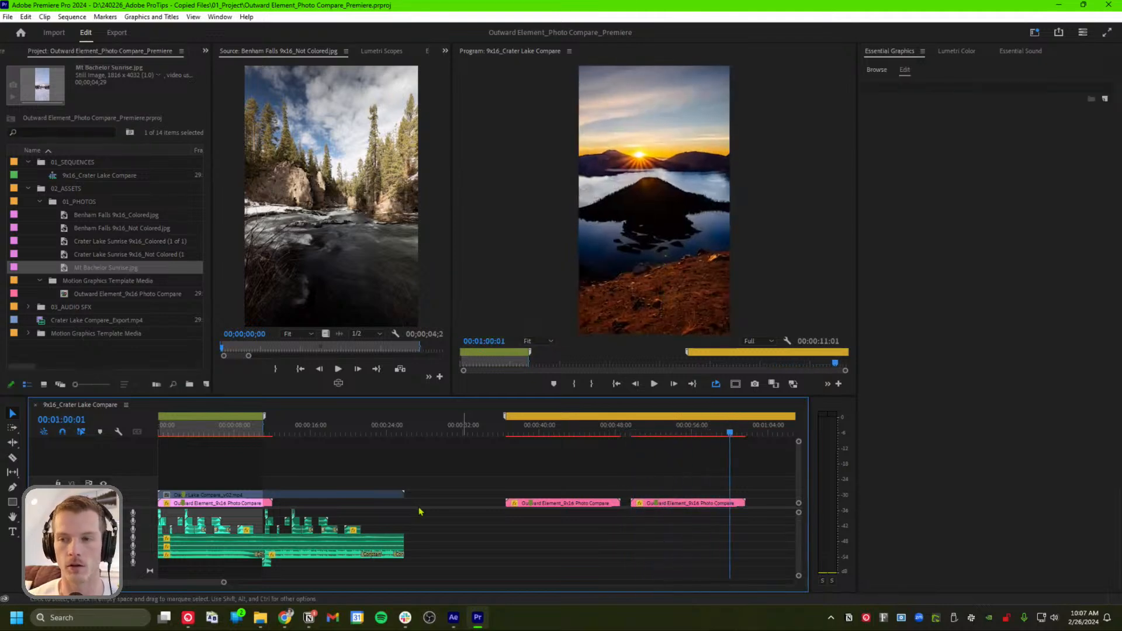
In After Effects, preview the Photo Compare v02 - FOR ADOBE LIVE composition
click(453, 617)
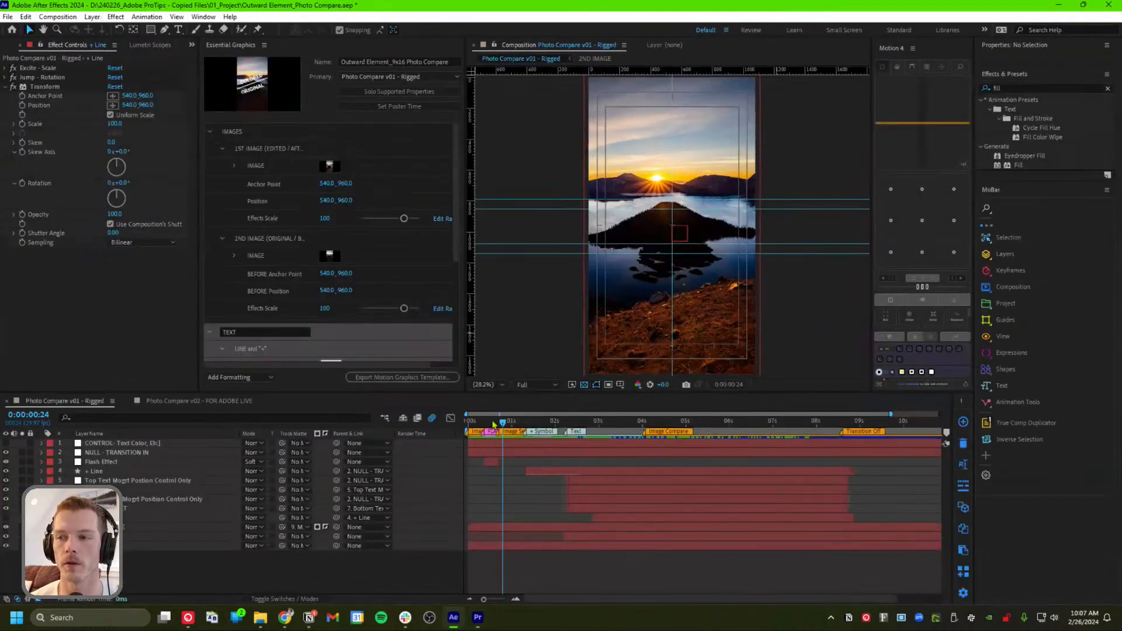
drag(502, 421, 577, 421)
drag(620, 416, 767, 420)
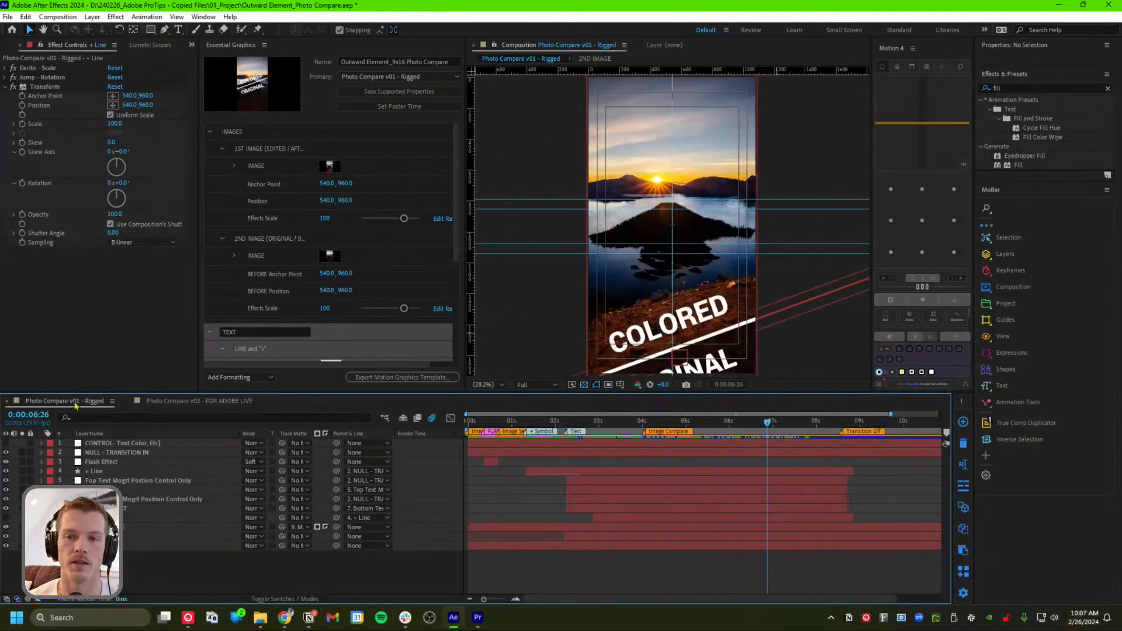
click(146, 401)
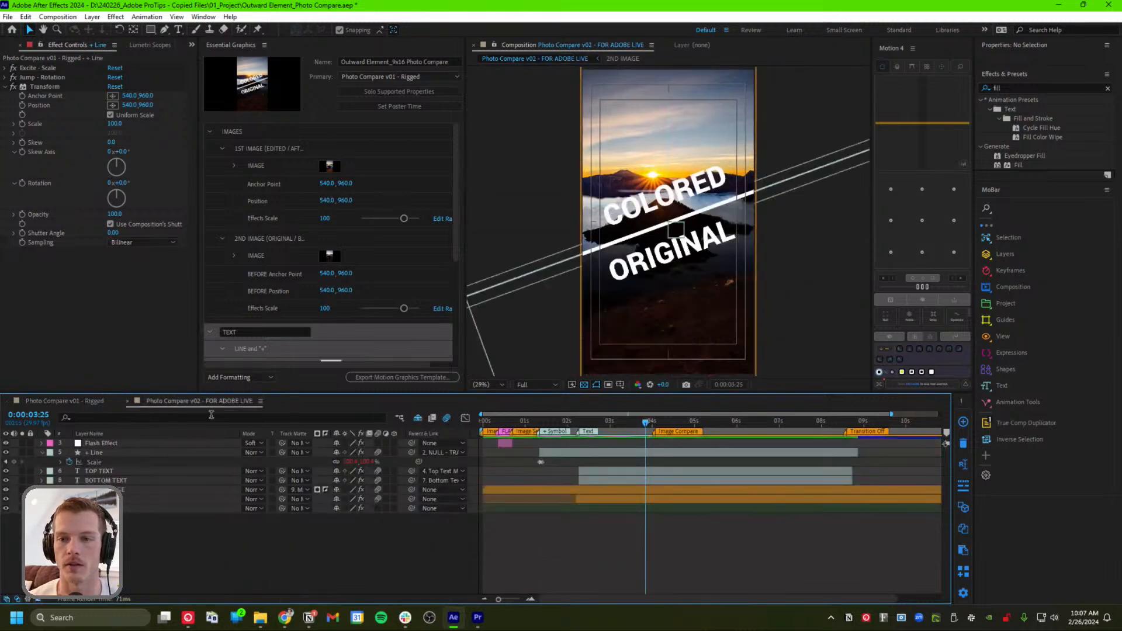
drag(636, 423, 583, 425)
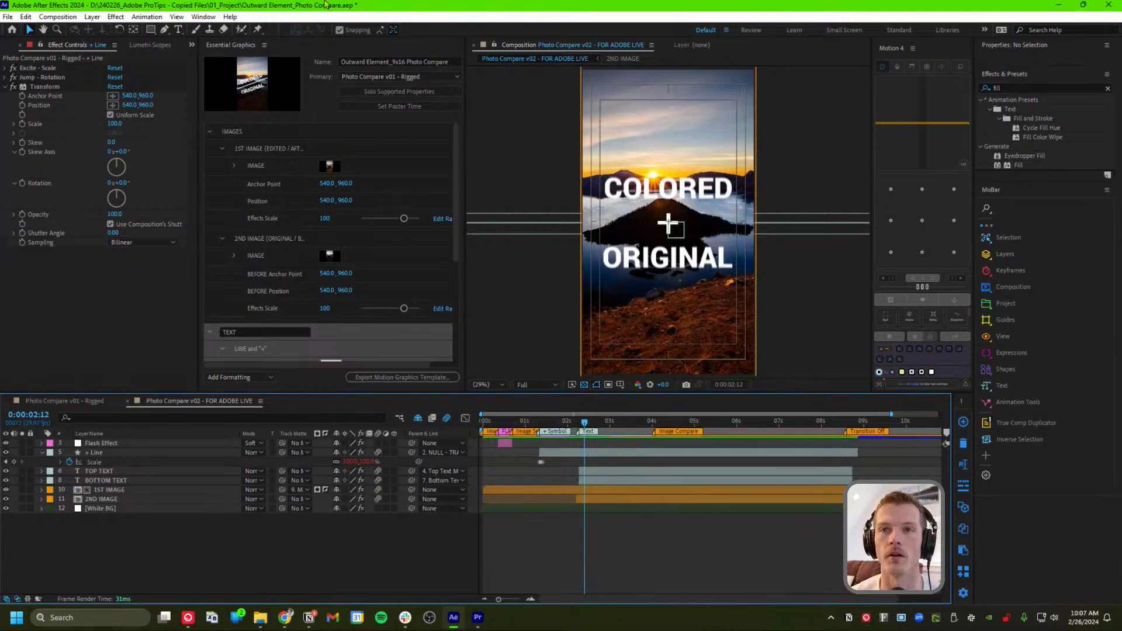
Show After Effects' Essential Graphics panel and compare it with Premiere's template clip controls
click(203, 17)
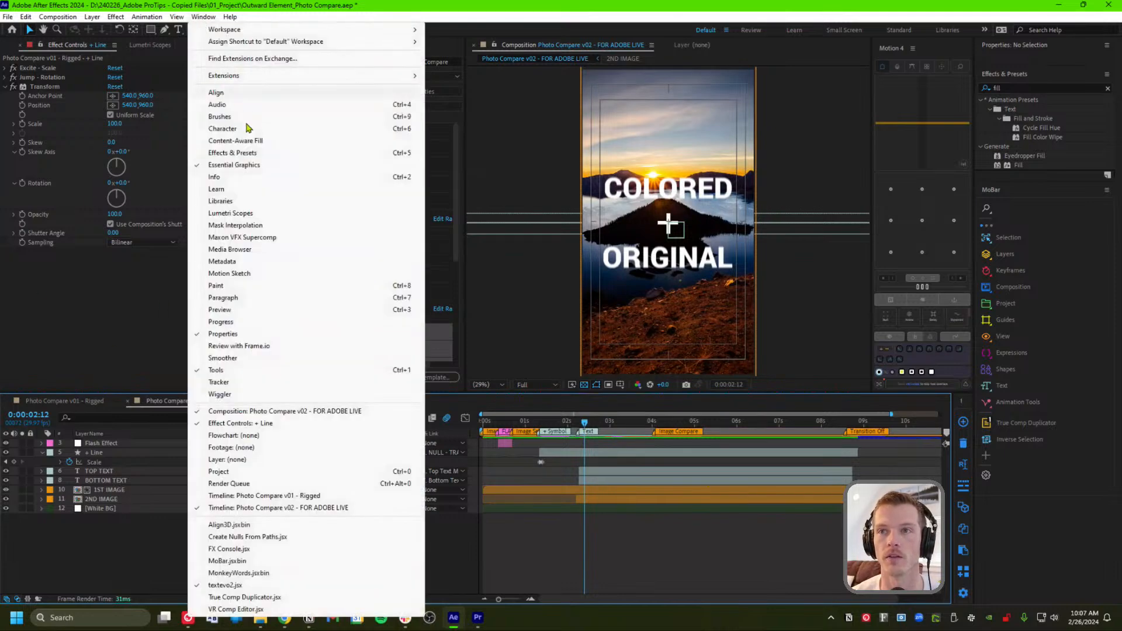
click(322, 166)
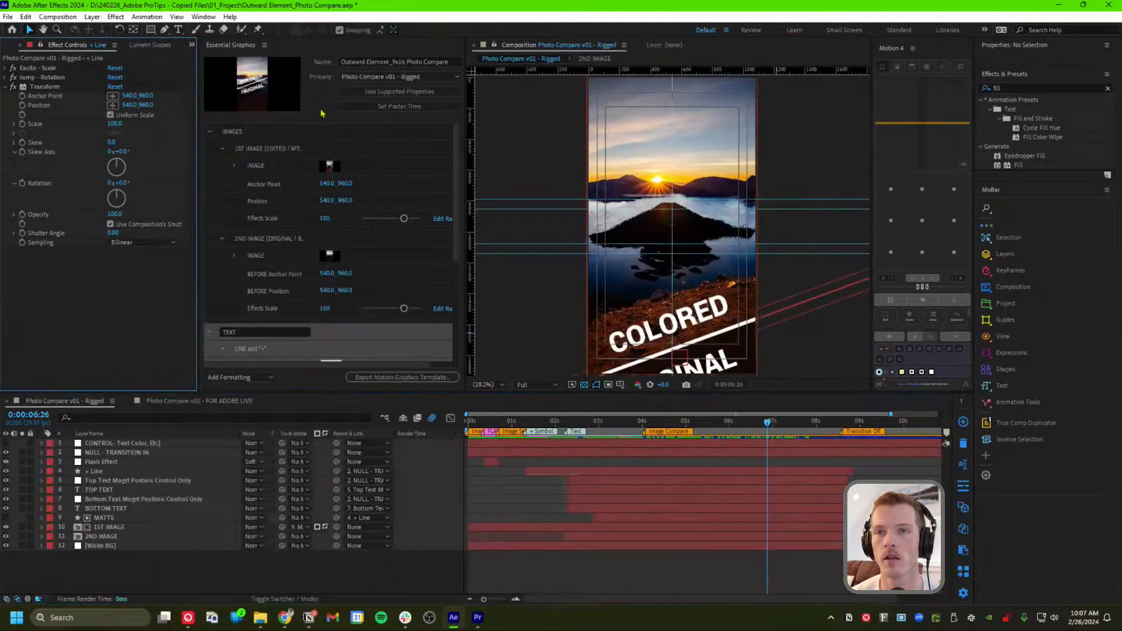
click(240, 51)
scroll(459, 168, down, 1)
scroll(459, 168, up, 1)
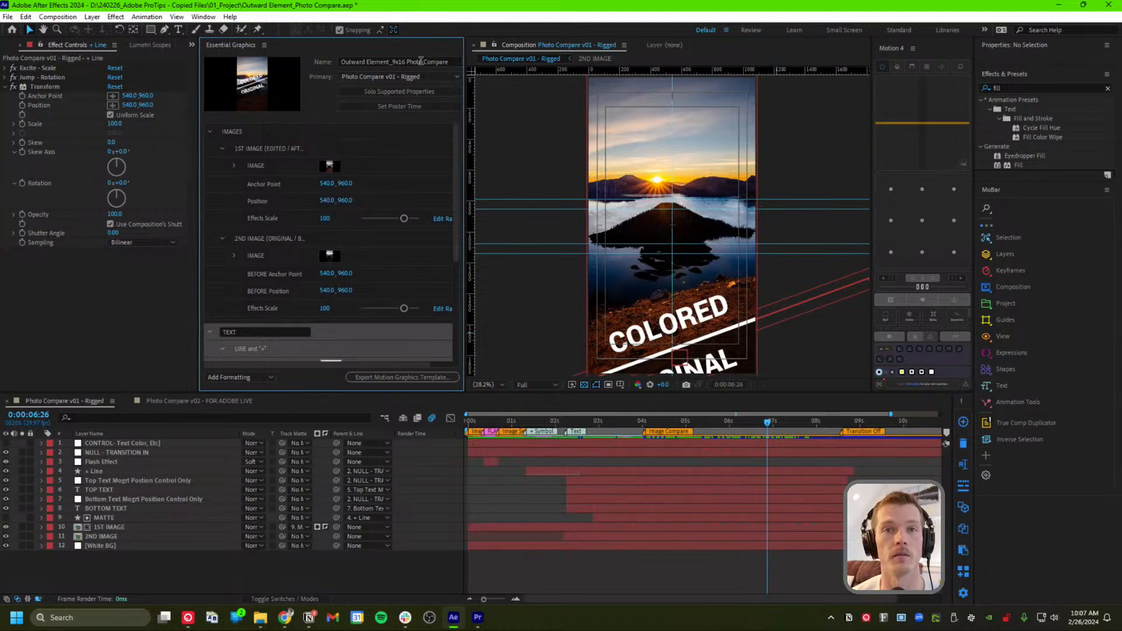
scroll(456, 155, down, 1)
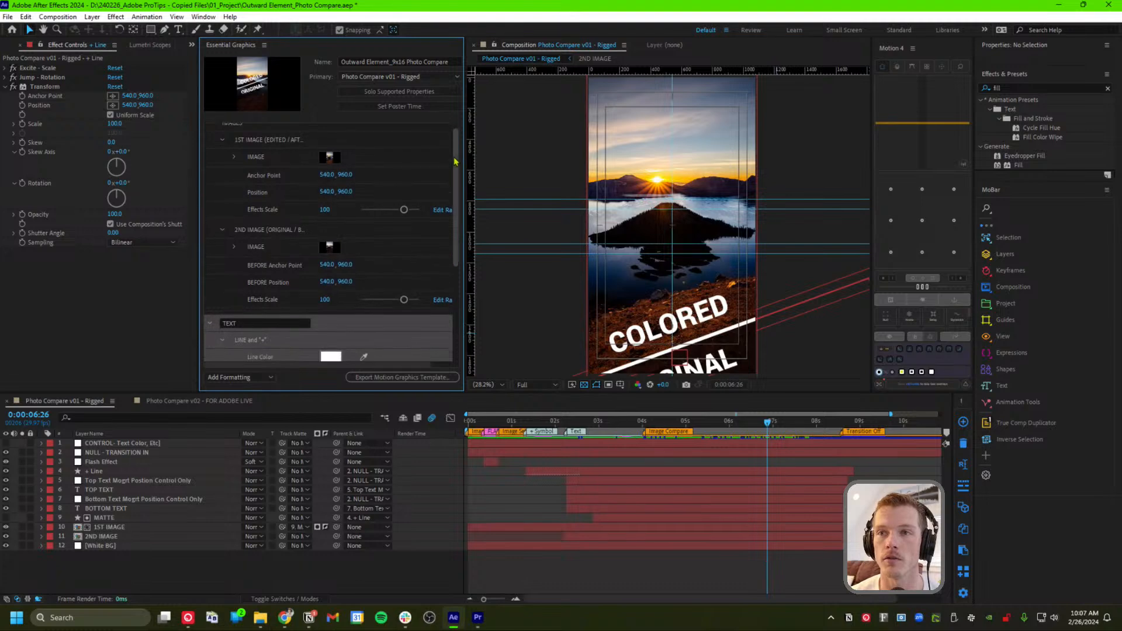
scroll(453, 155, up, 1)
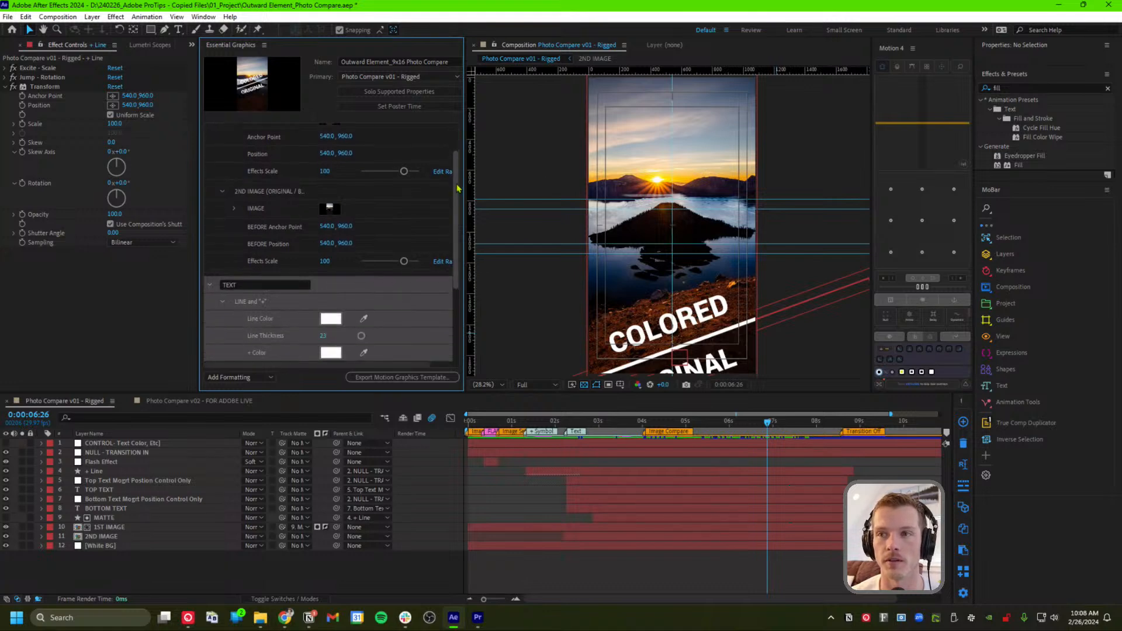
drag(460, 158, 460, 273)
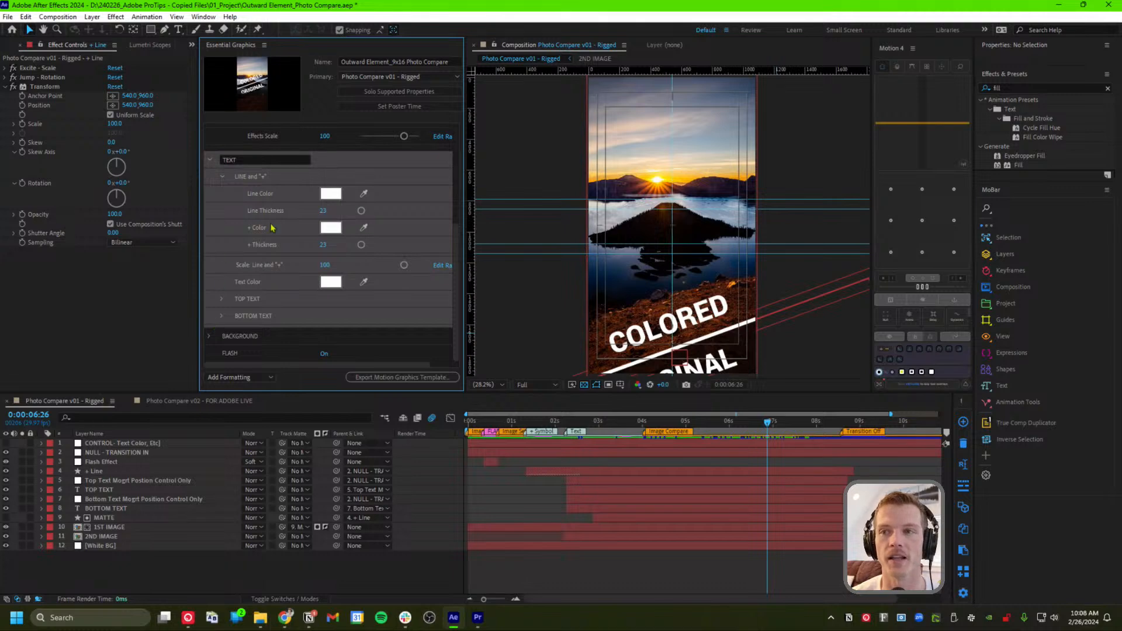
click(476, 619)
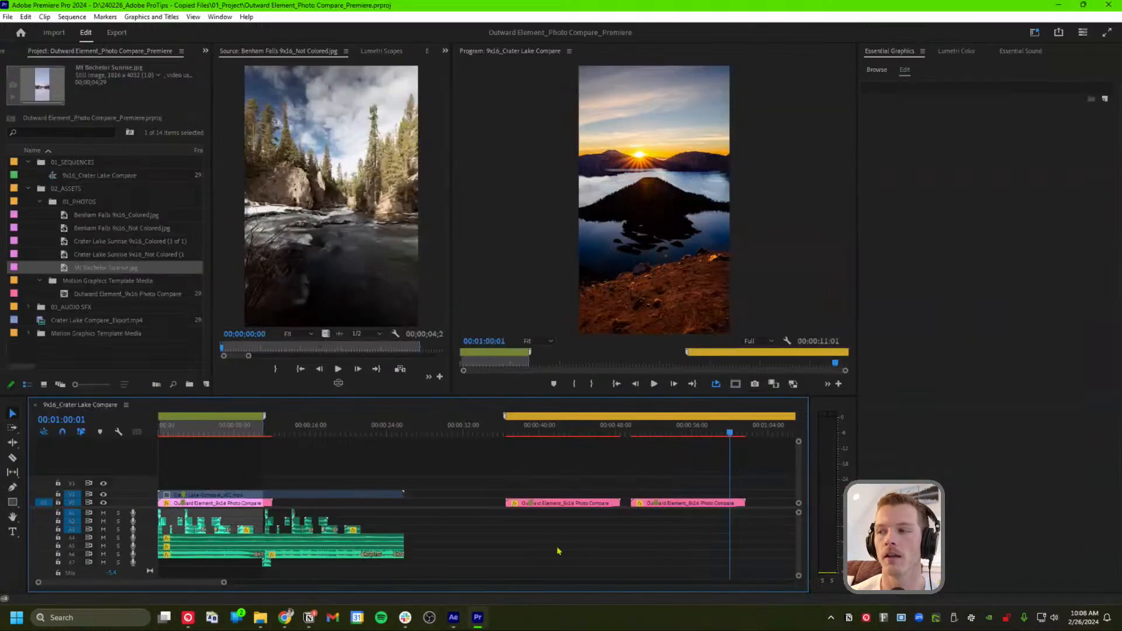
click(693, 503)
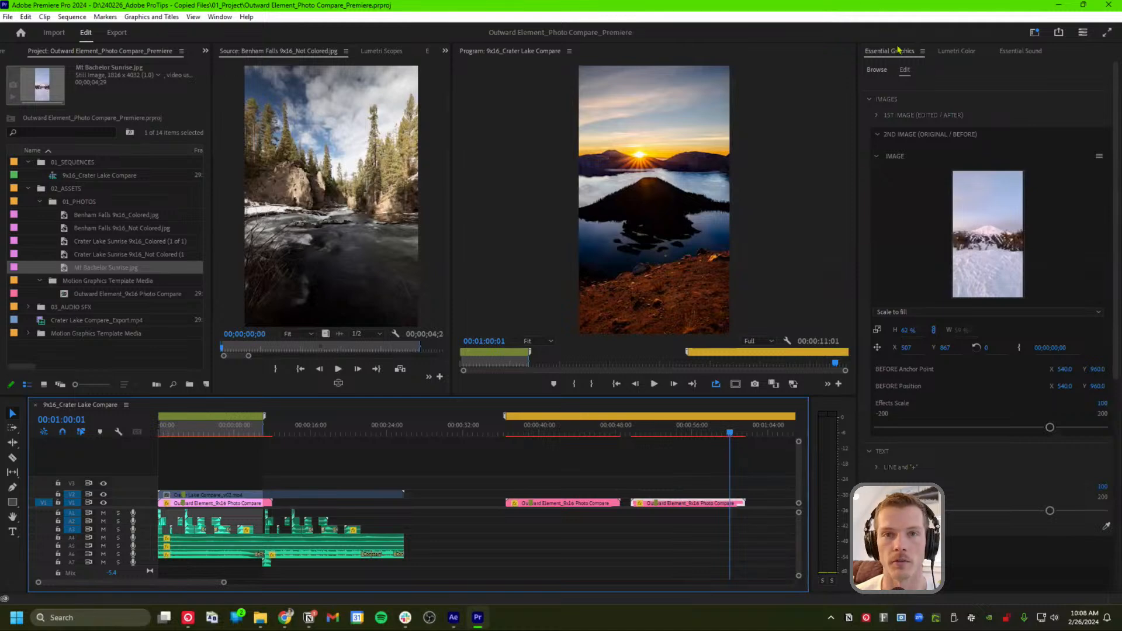
Show the Project panel and choose Photo Compare v02 - FOR ADOBE LIVE as Essential Graphics primary comp
click(452, 617)
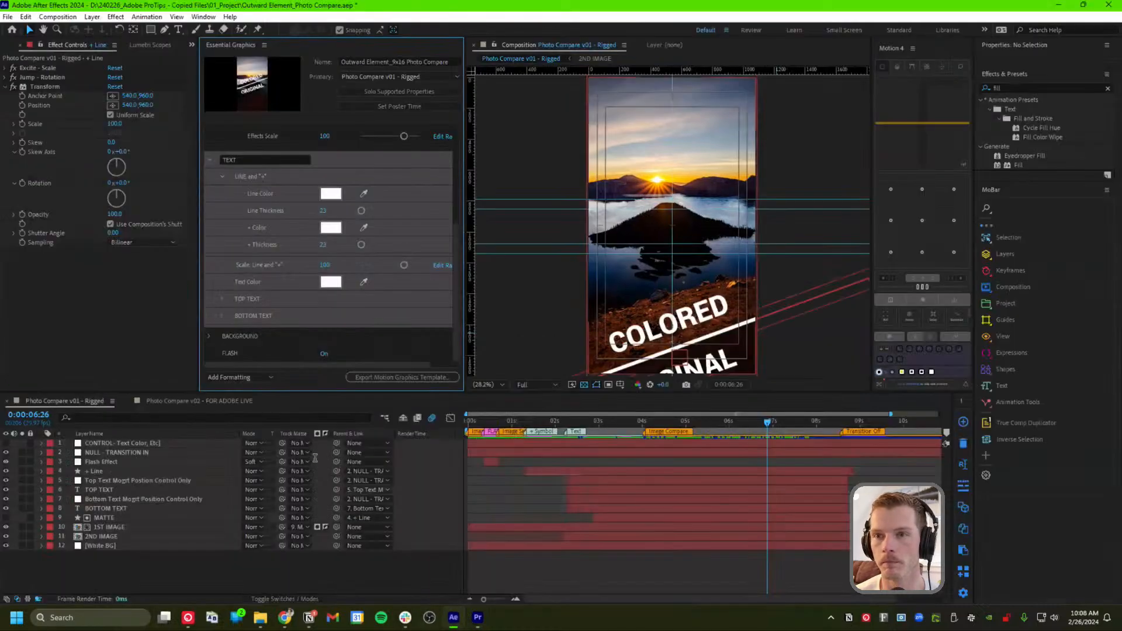
click(112, 302)
click(202, 404)
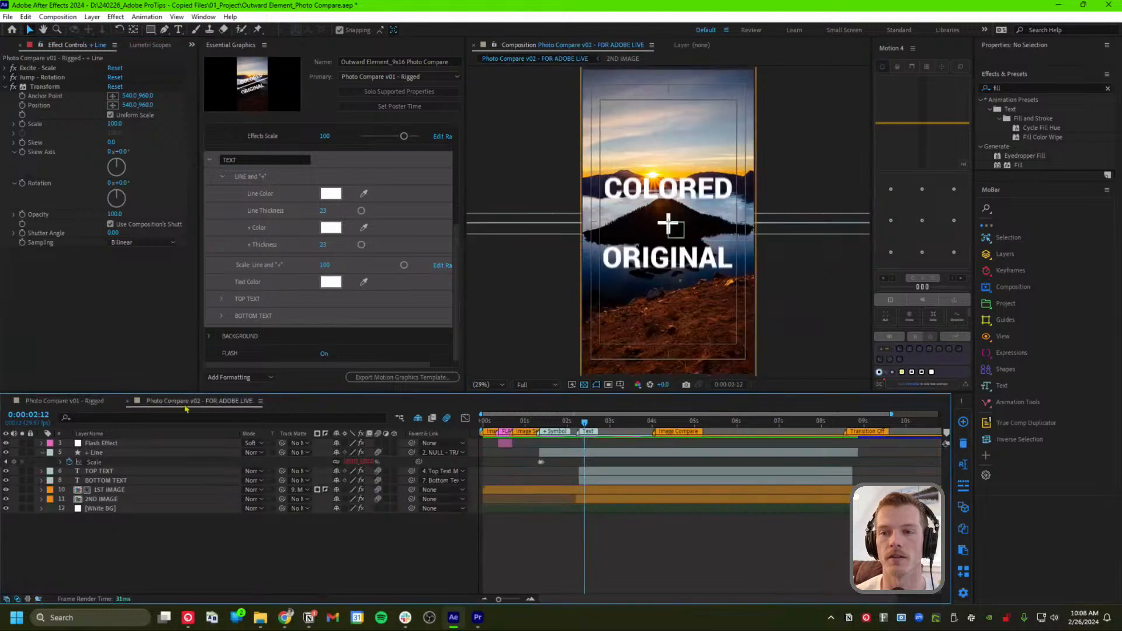
click(380, 78)
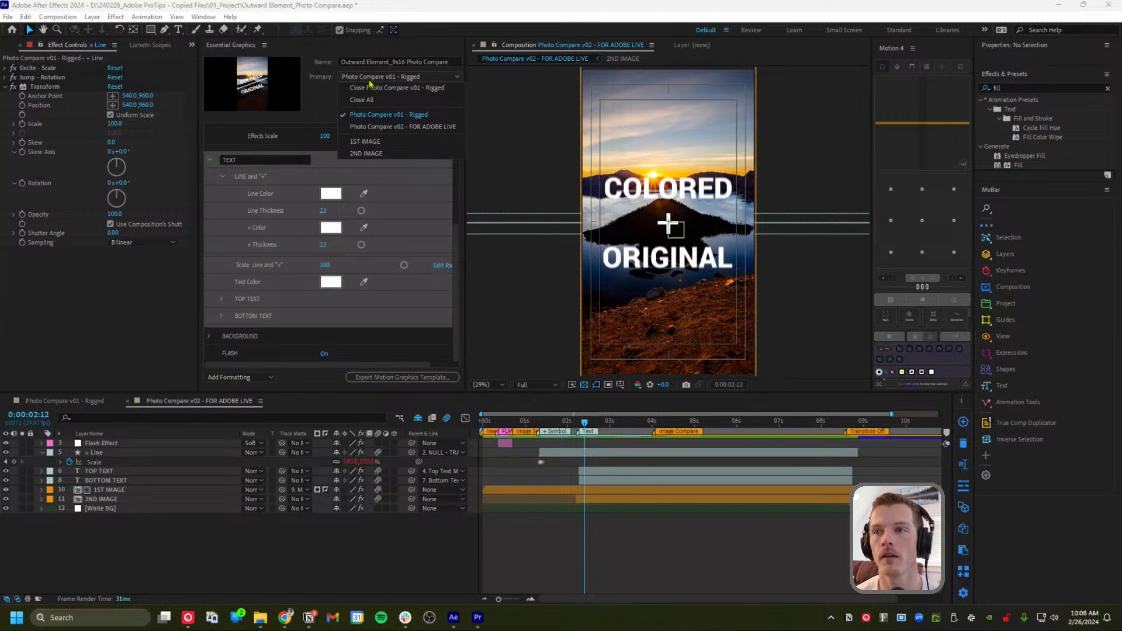
key(Escape)
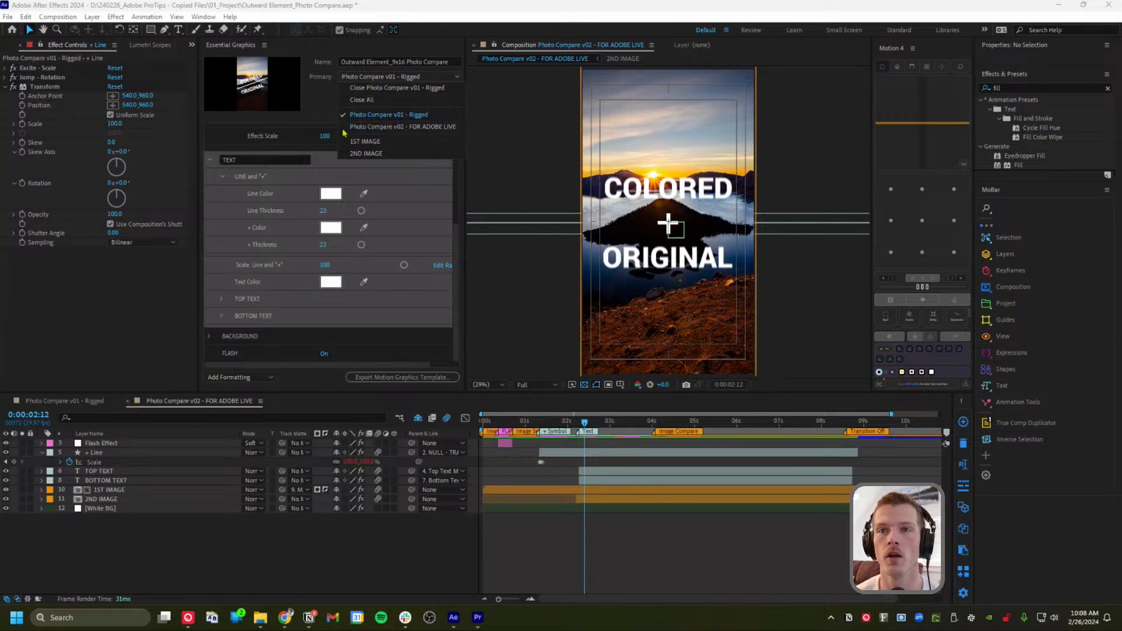
click(137, 45)
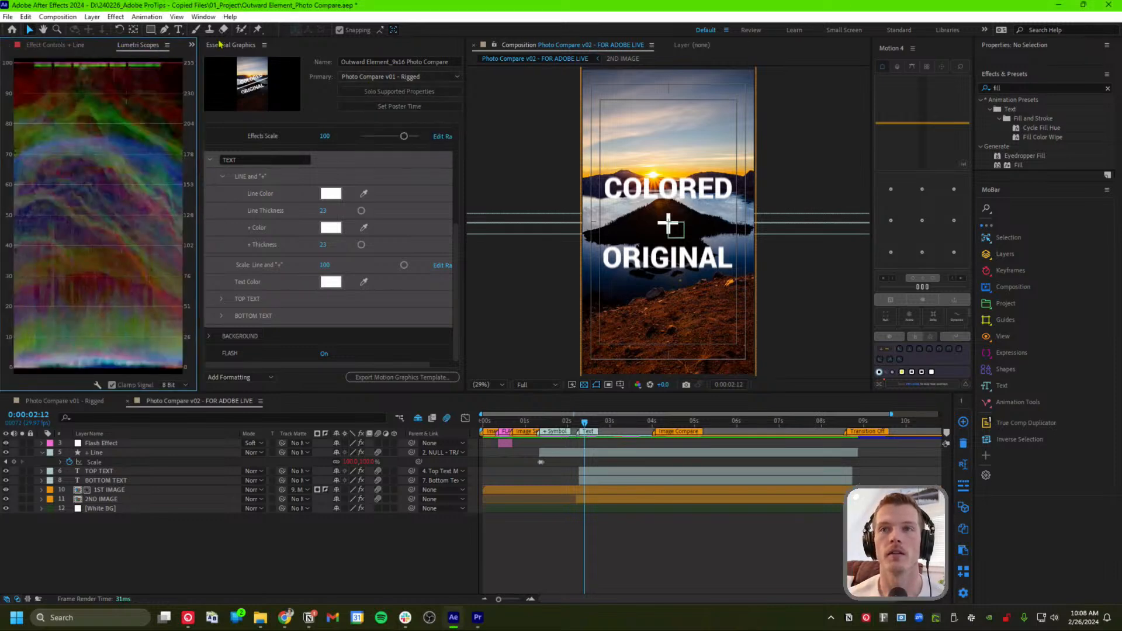
click(192, 46)
click(216, 59)
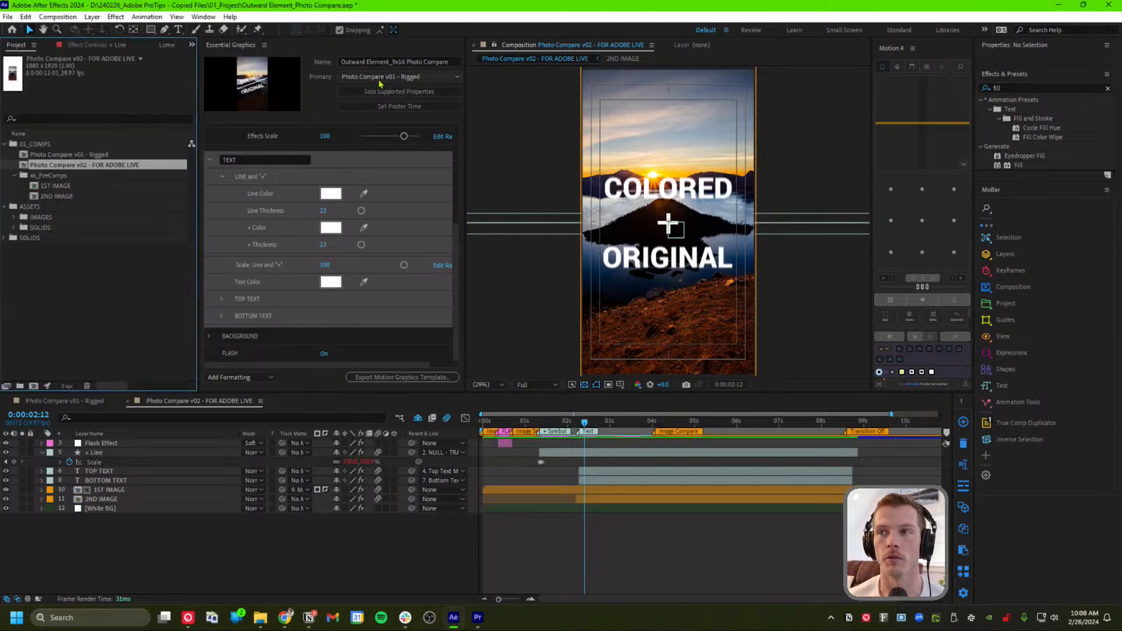
click(397, 77)
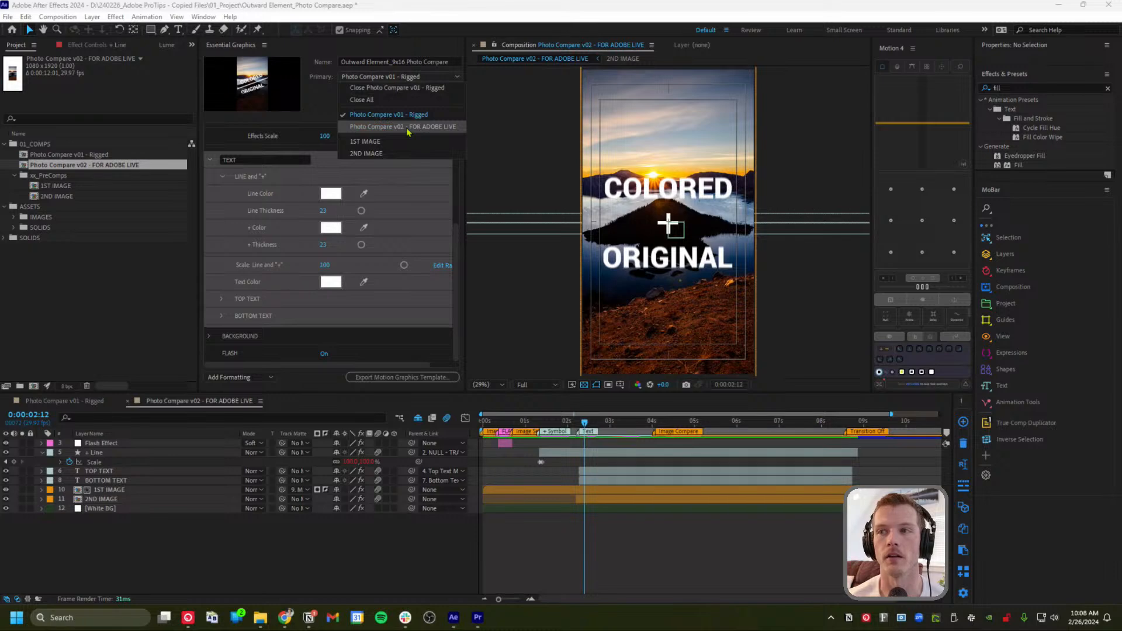
click(408, 127)
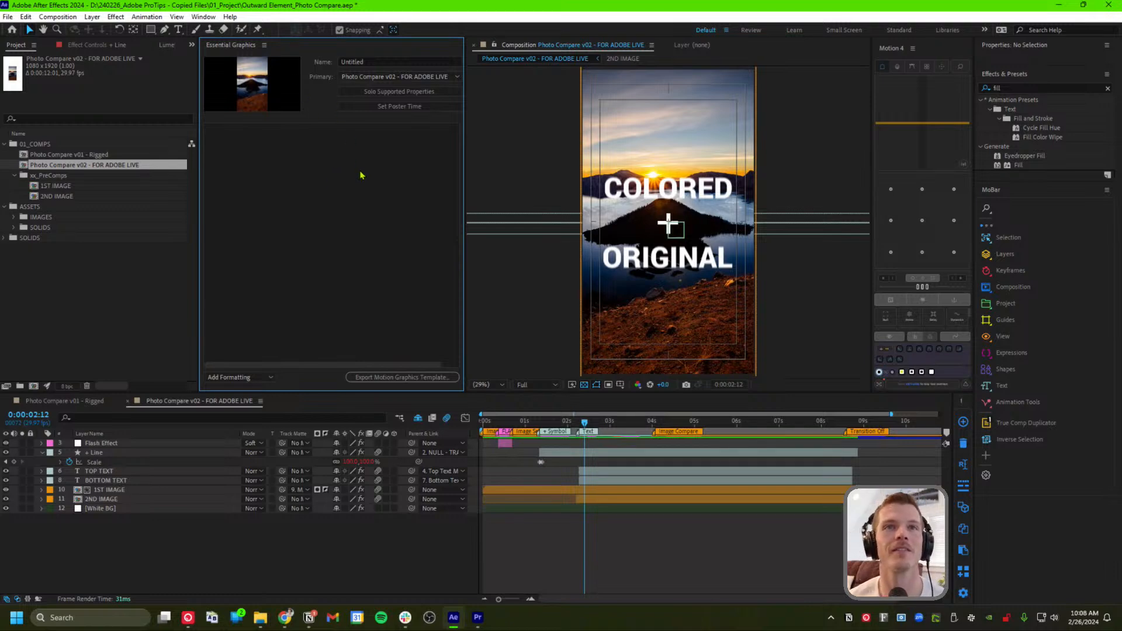
Enter ADOBE LIVE 9x16 in the Essential Graphics Name field
click(364, 62)
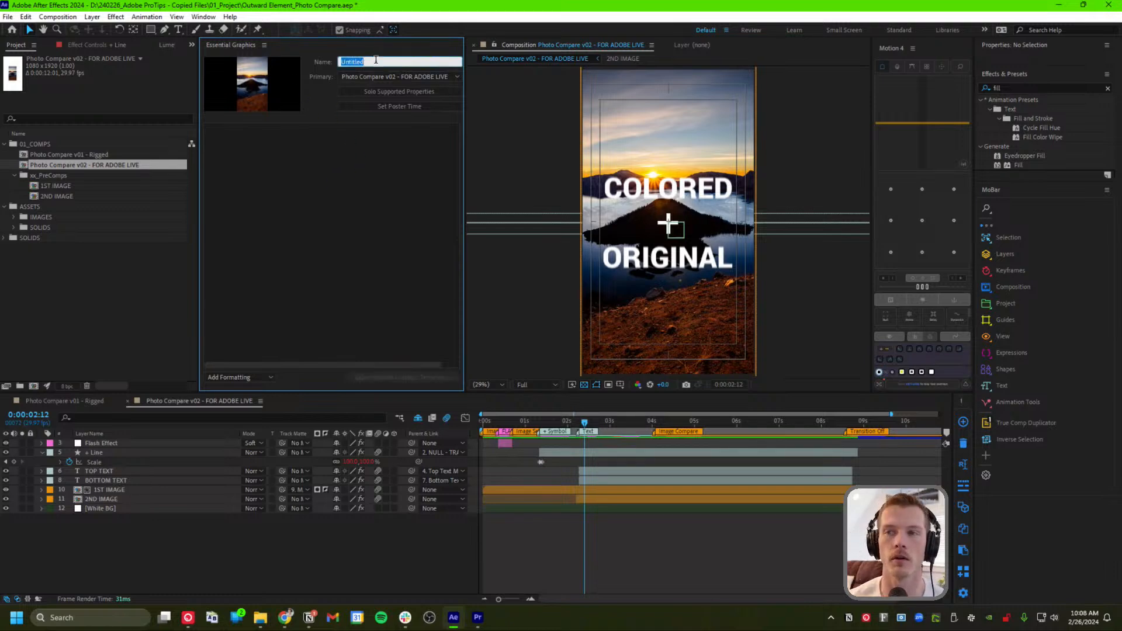
text(ADOBE LIVE)
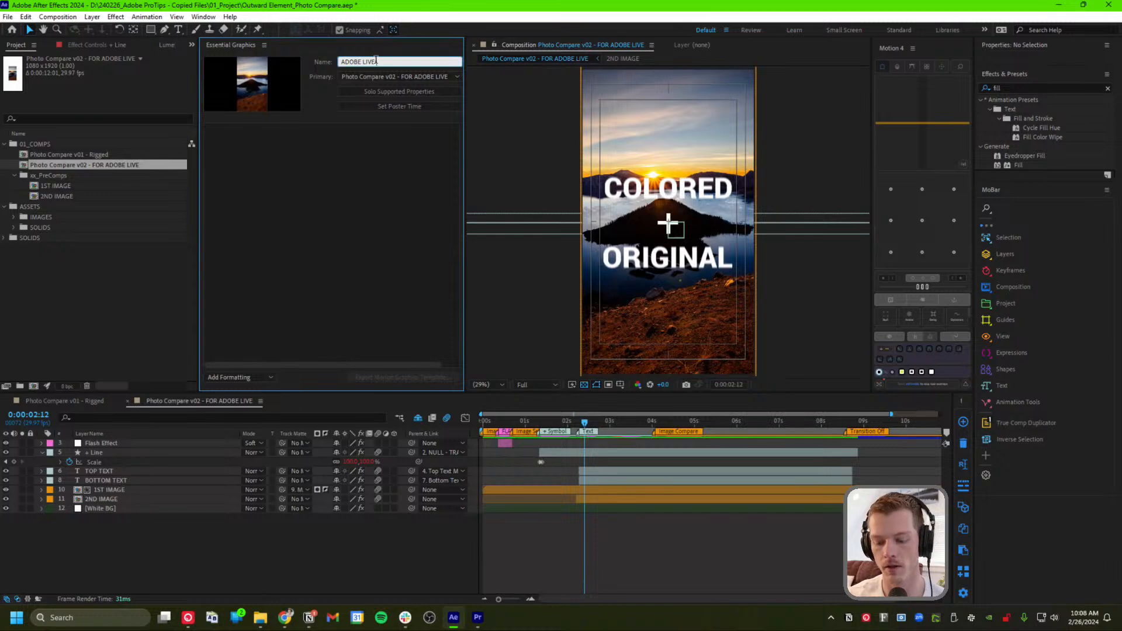
text( 9x16)
key(Return)
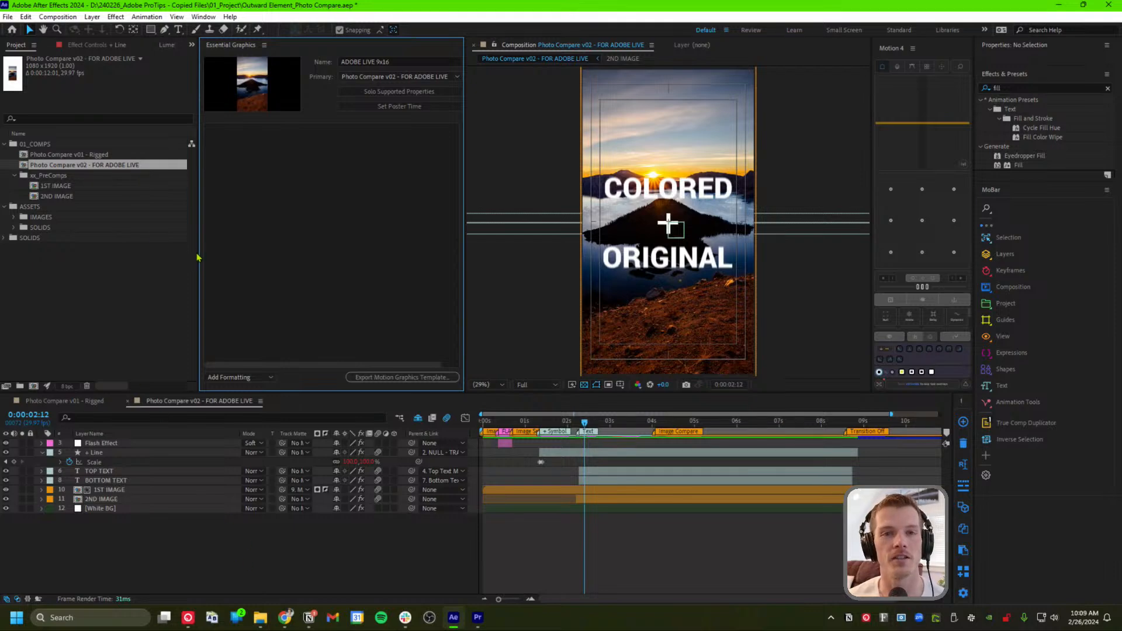
click(572, 422)
Add groups to the Essential Graphics template, undoing the accidentally nested group
click(250, 377)
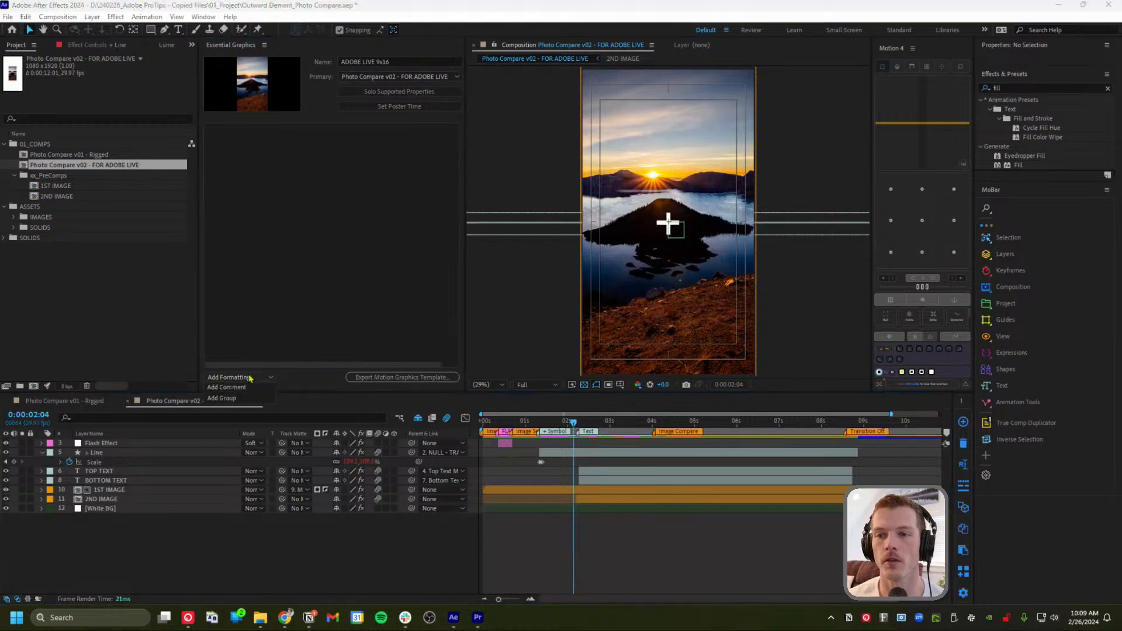
click(251, 368)
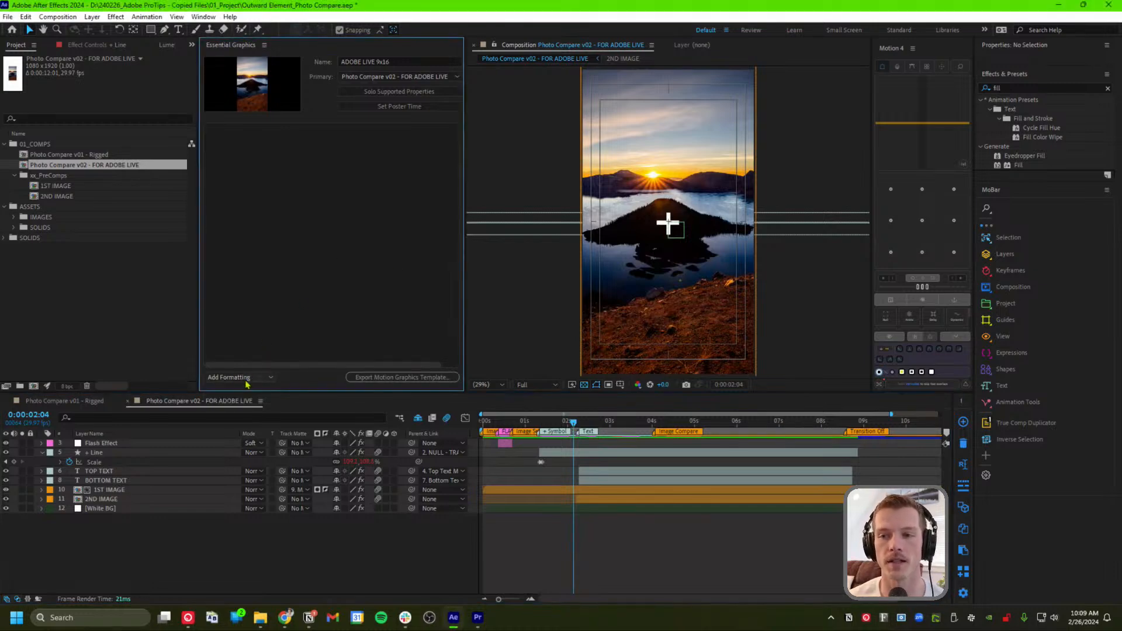
click(251, 377)
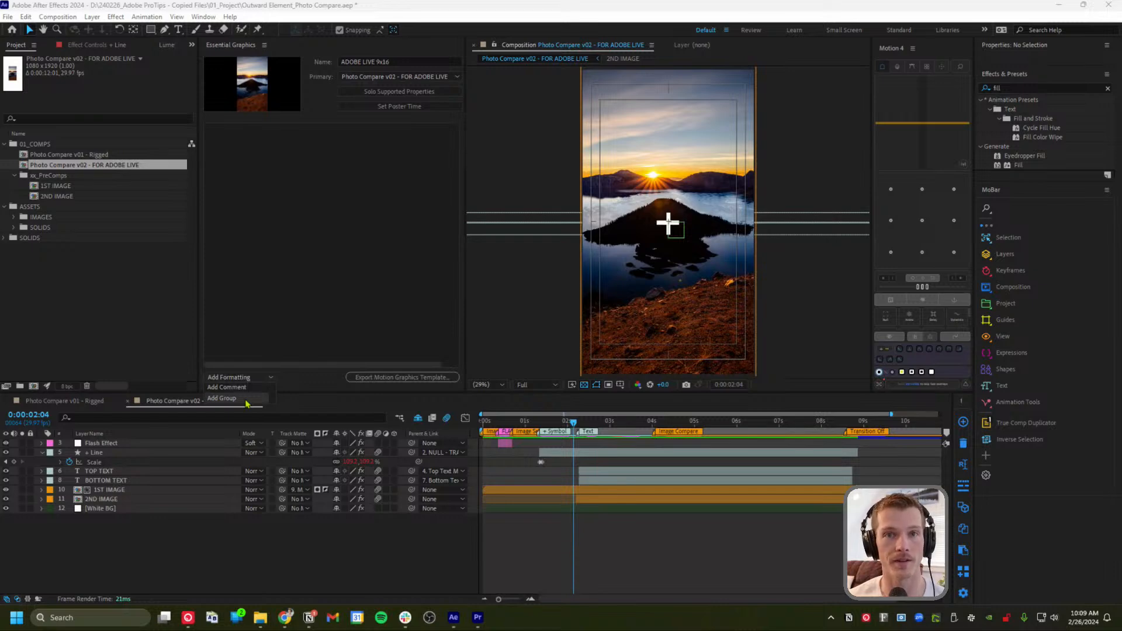
click(246, 403)
click(257, 377)
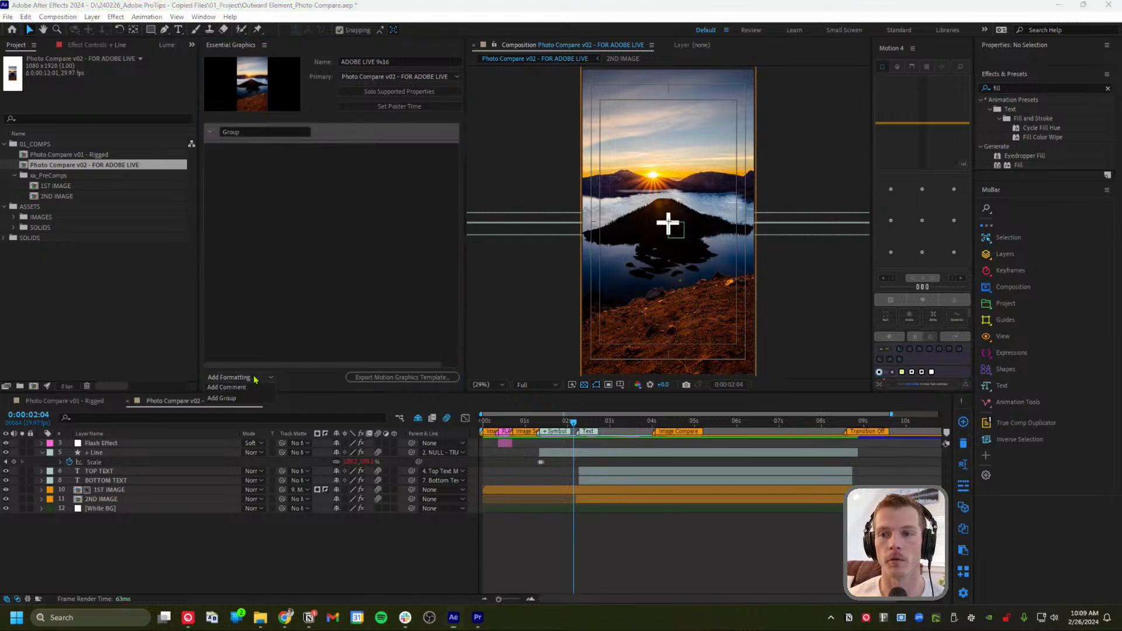
click(254, 403)
click(258, 380)
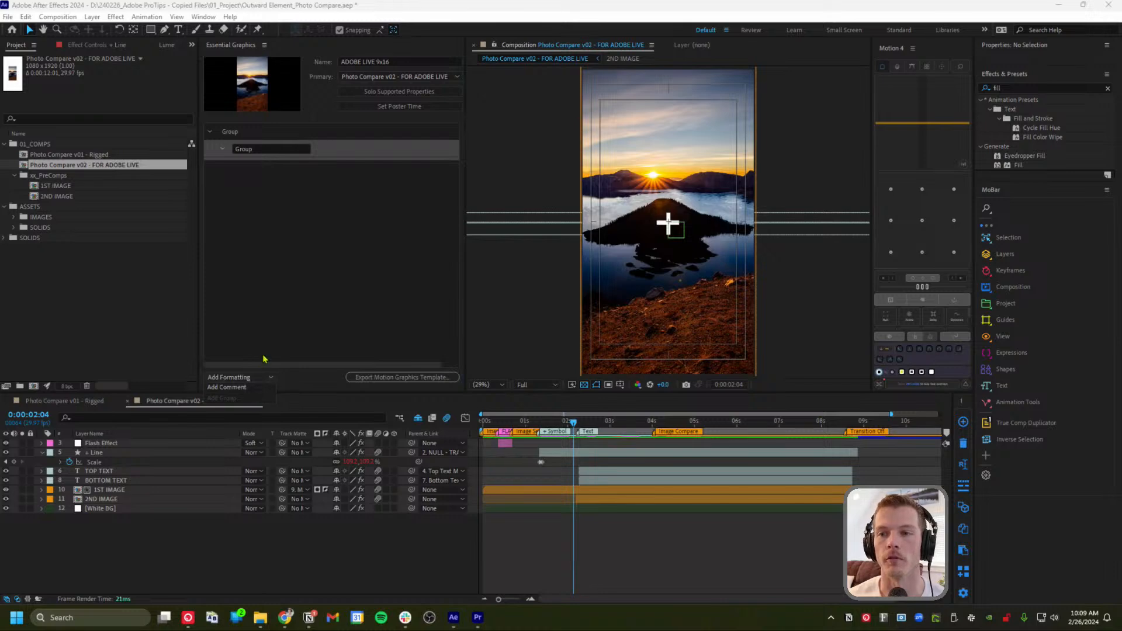
click(281, 307)
key(ctrl+z)
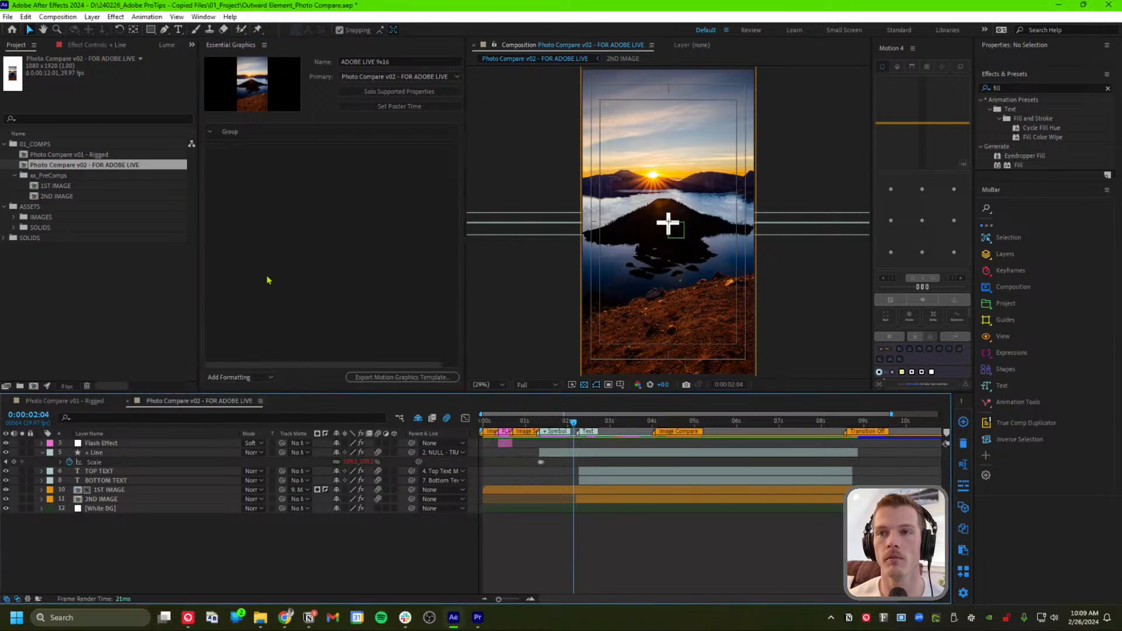
Add more groups, then delete the extra fourth group so three remain
click(255, 379)
click(254, 405)
click(257, 377)
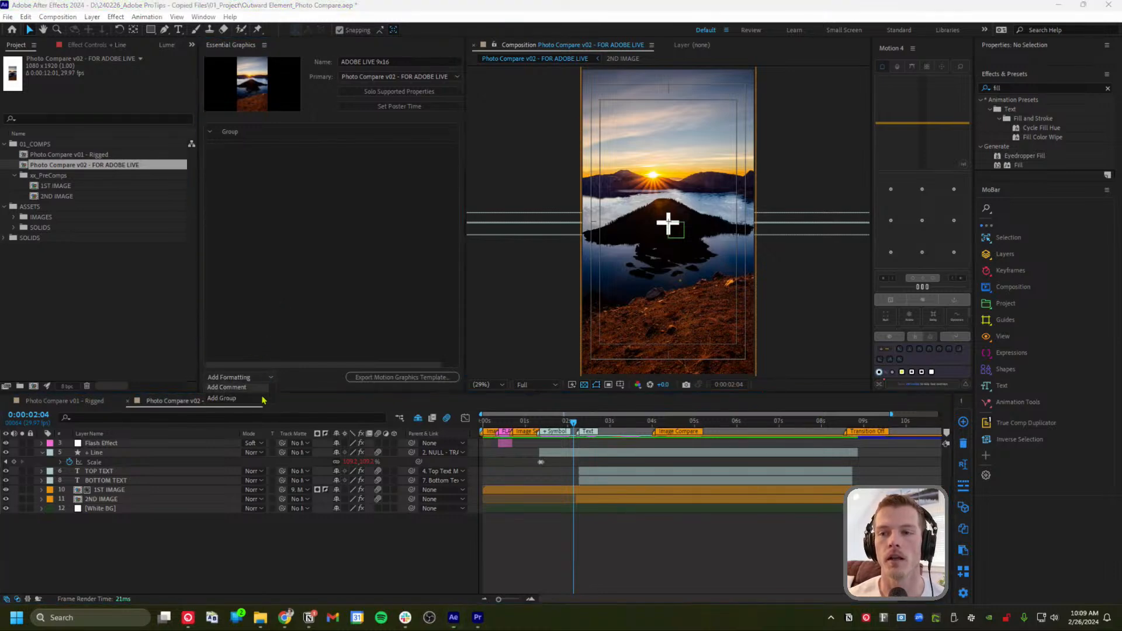
click(263, 401)
click(279, 311)
click(262, 378)
click(261, 400)
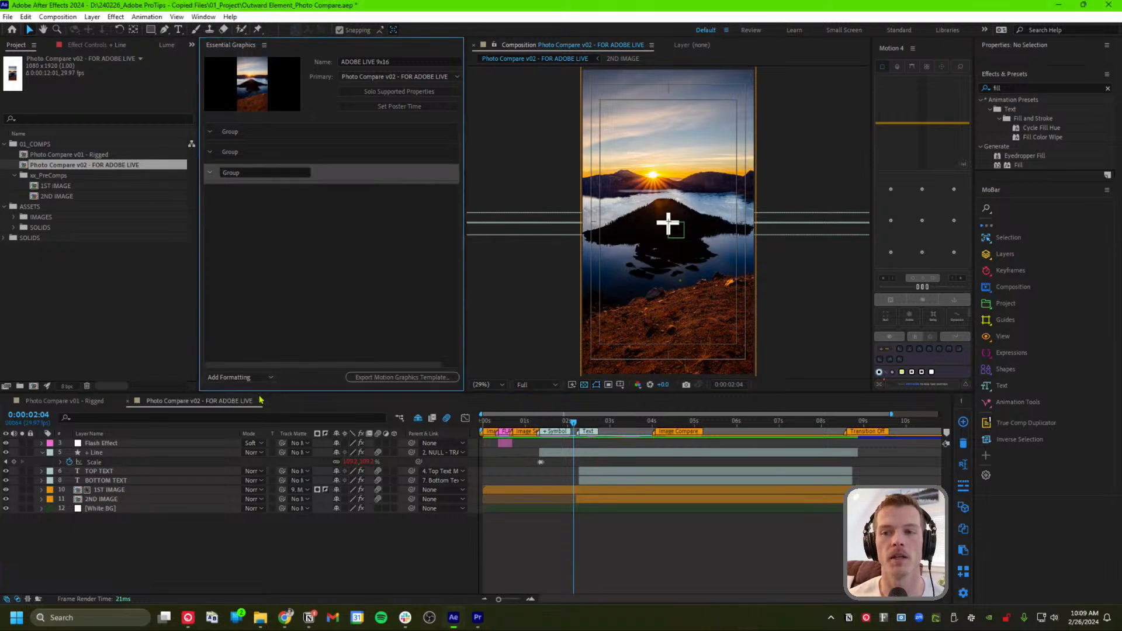
click(286, 301)
click(266, 378)
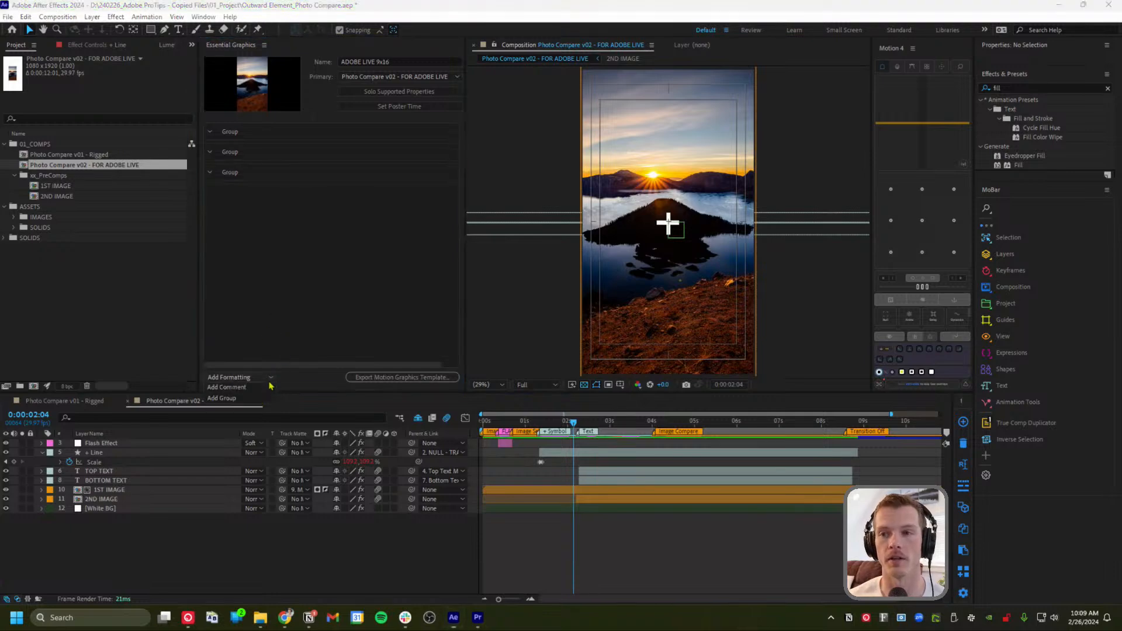
click(266, 401)
click(293, 282)
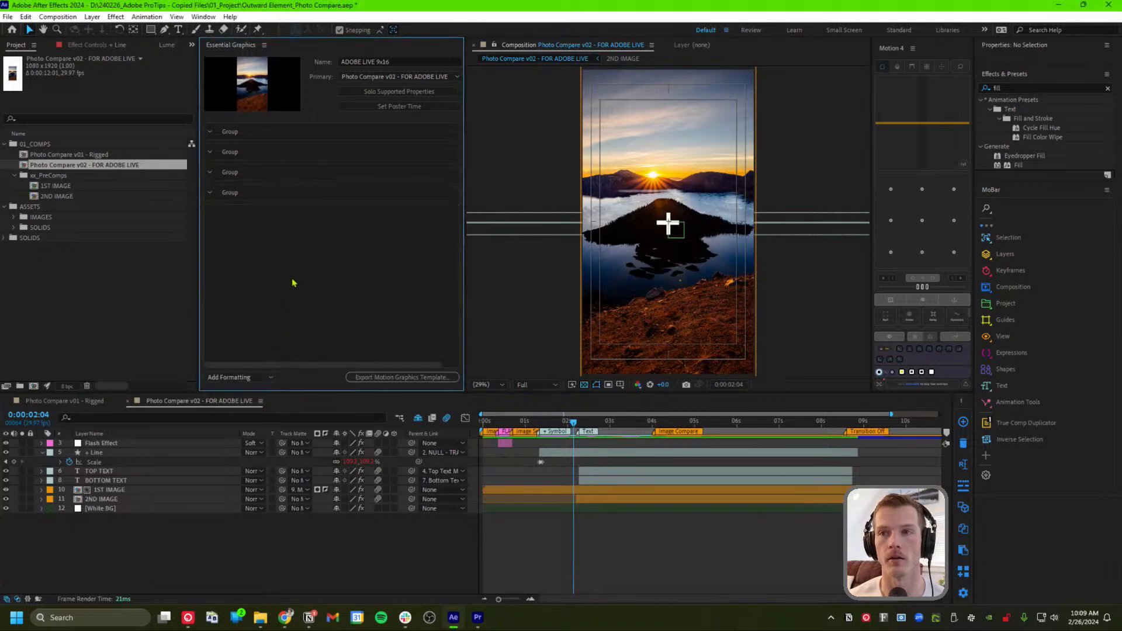
click(253, 201)
key(Delete)
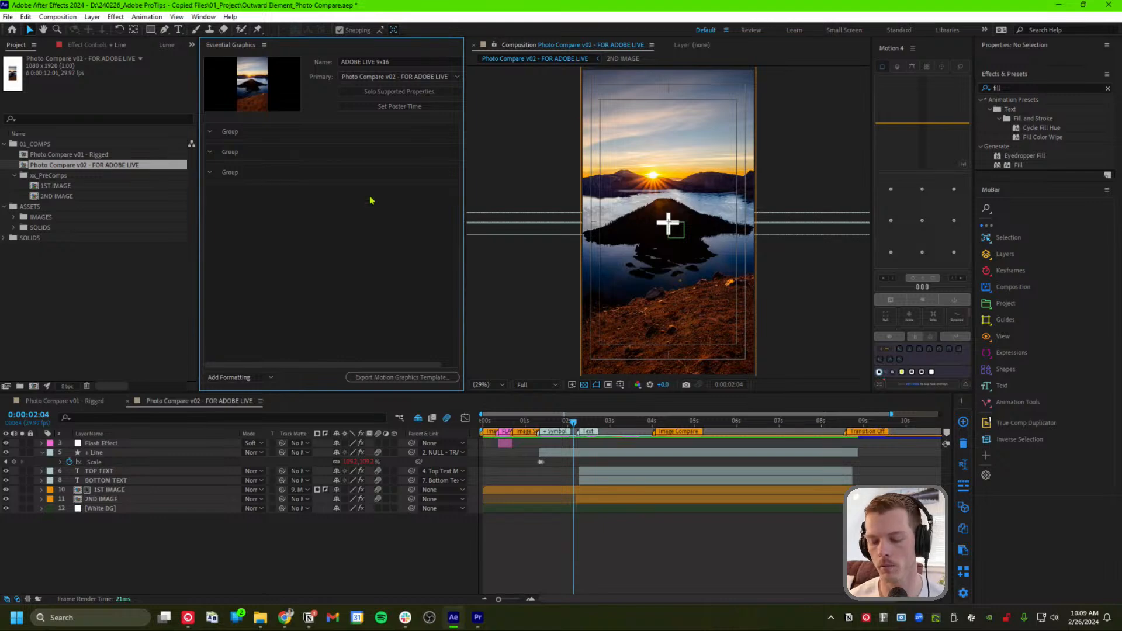
Rename the three groups IMAGES, TEXT and BACKGROUND
double_click(237, 131)
drag(253, 133, 221, 132)
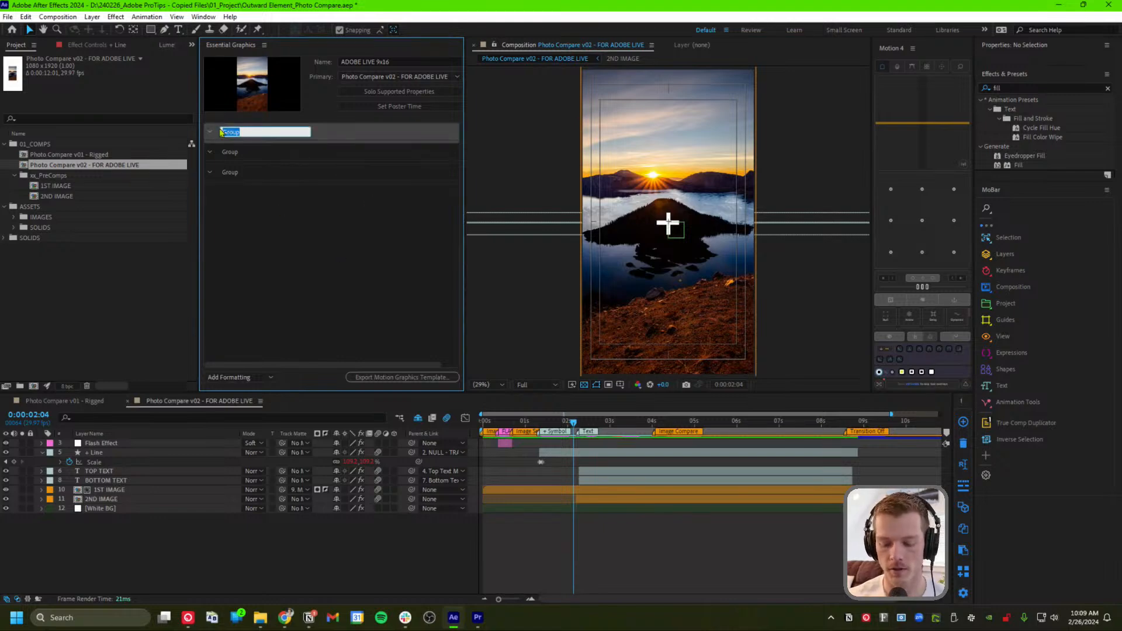
text(IMAGES)
key(Return)
double_click(230, 152)
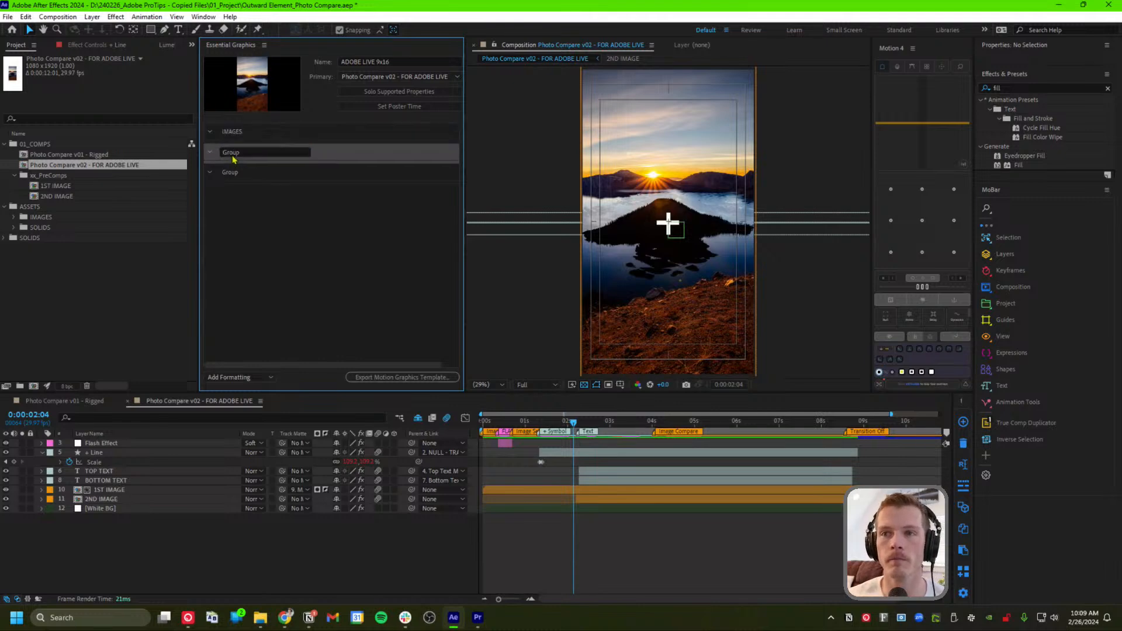
double_click(246, 151)
text(TEXT)
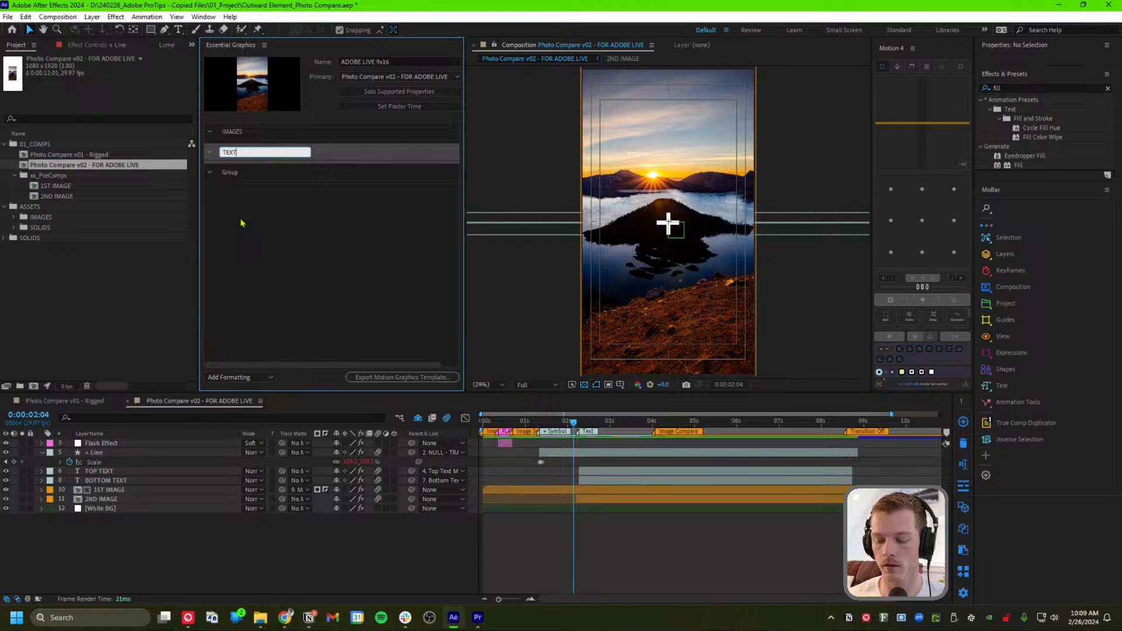
key(Return)
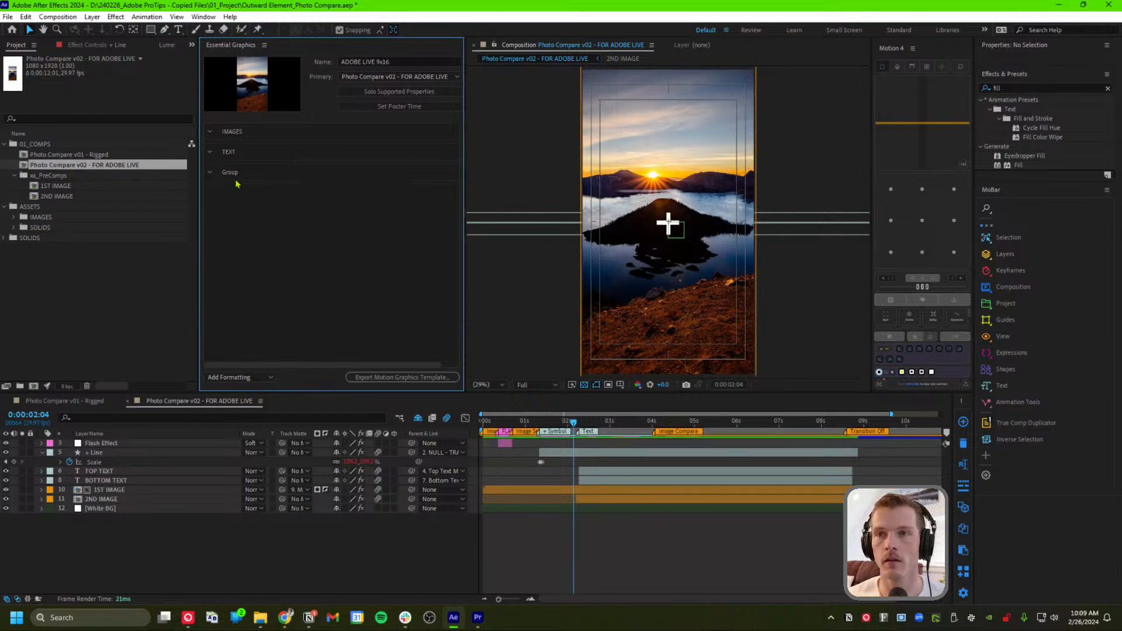
double_click(233, 172)
double_click(249, 171)
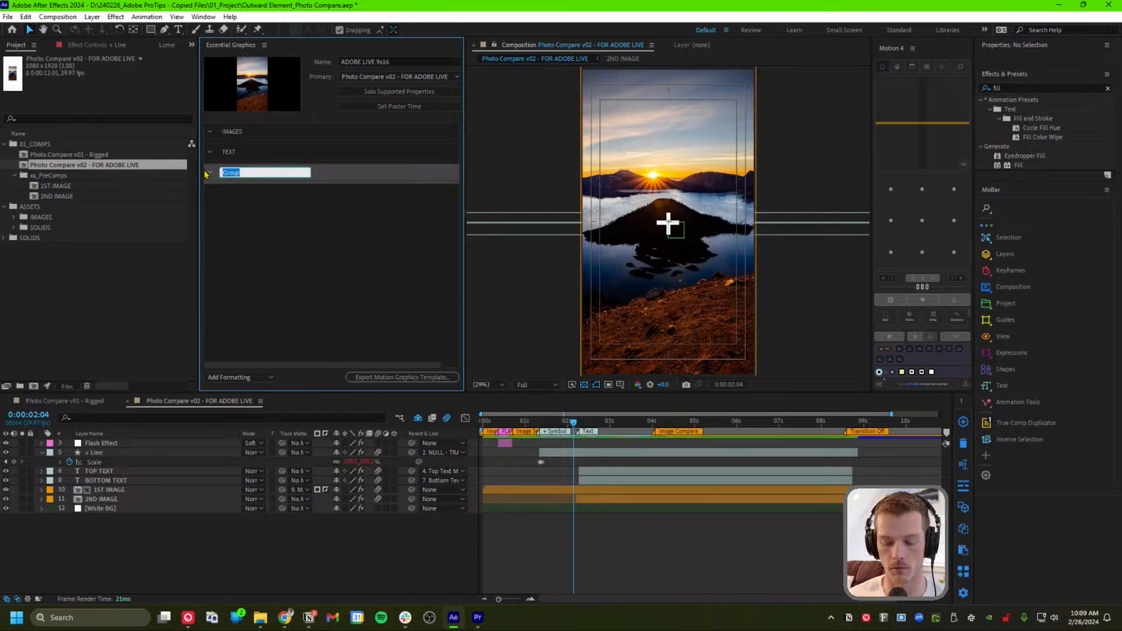
text(BACKGR)
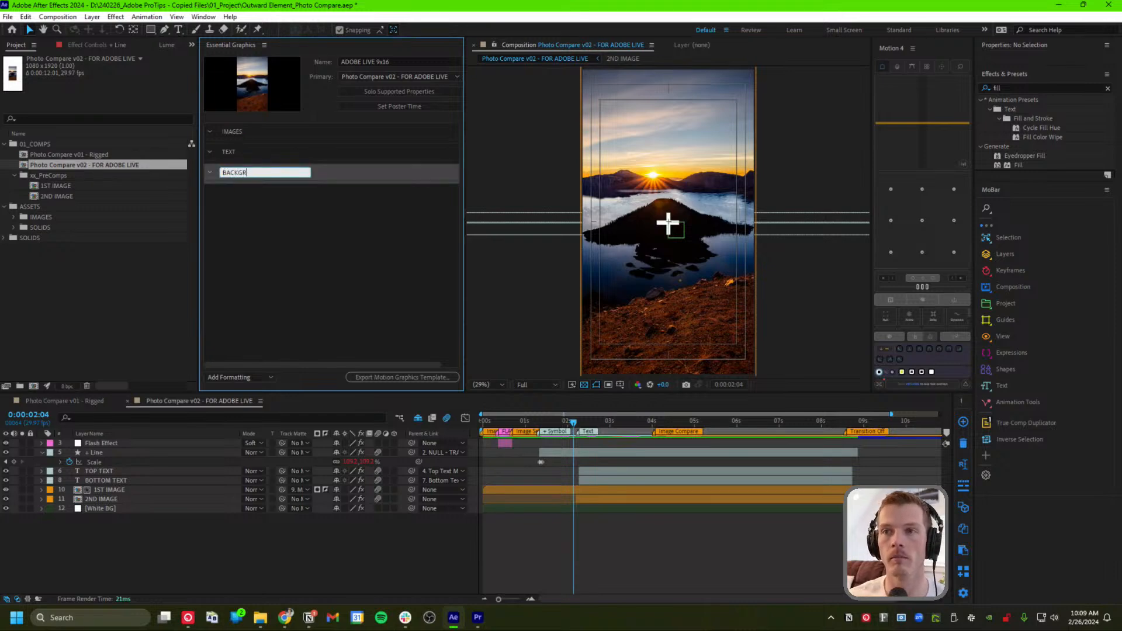
text(OUND)
key(Return)
Deselect the groups and select the White BG layer in the timeline
click(264, 219)
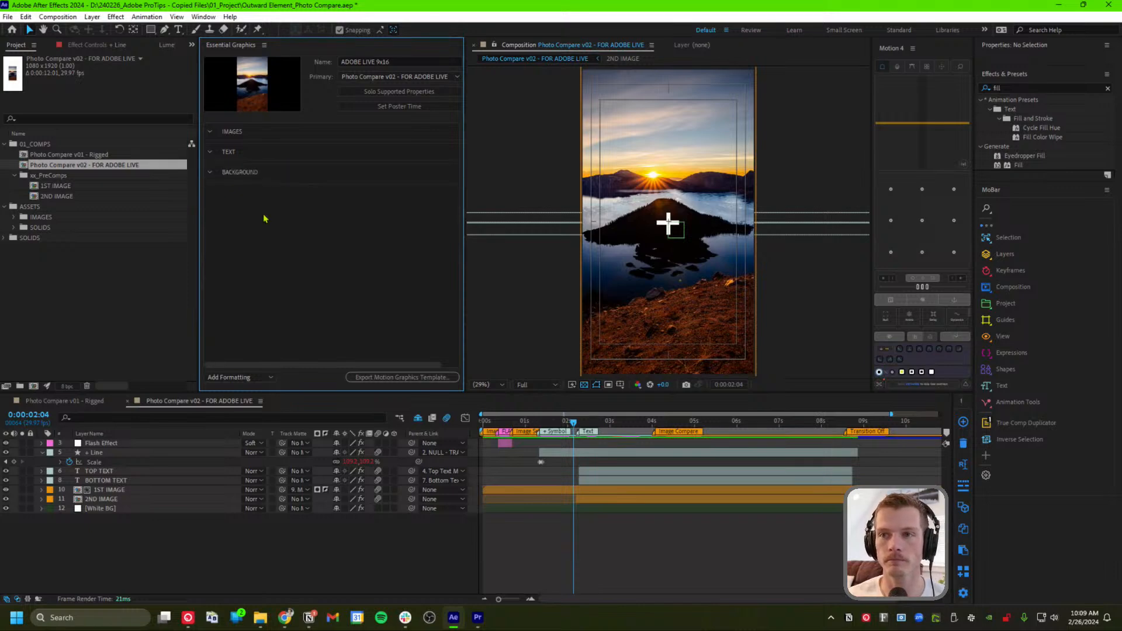
click(118, 444)
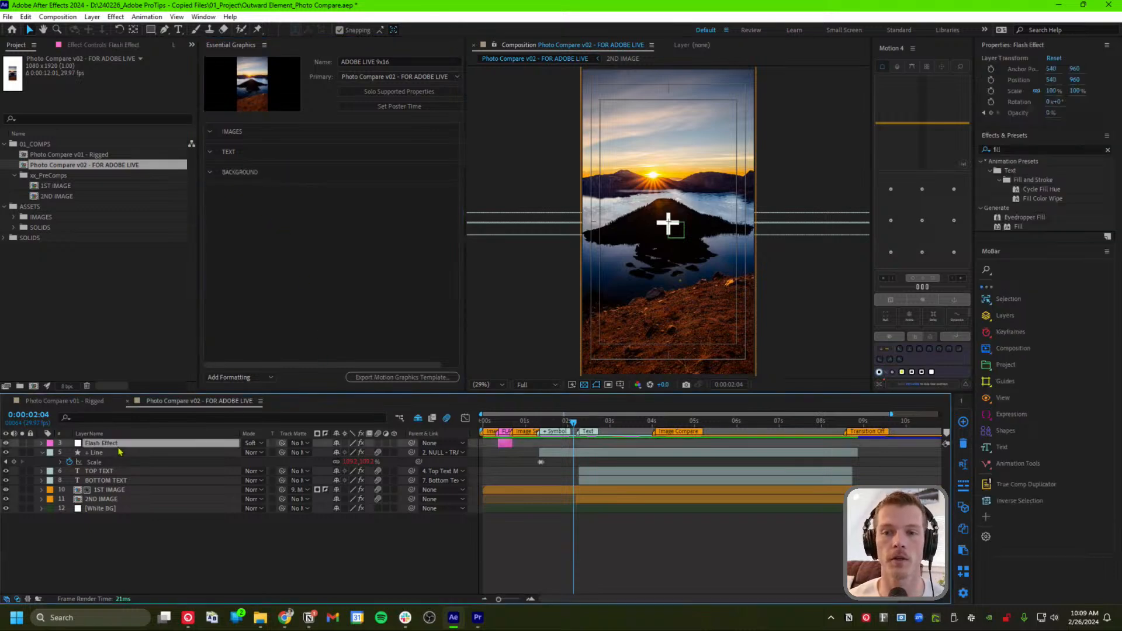
click(108, 510)
click(111, 499)
click(115, 490)
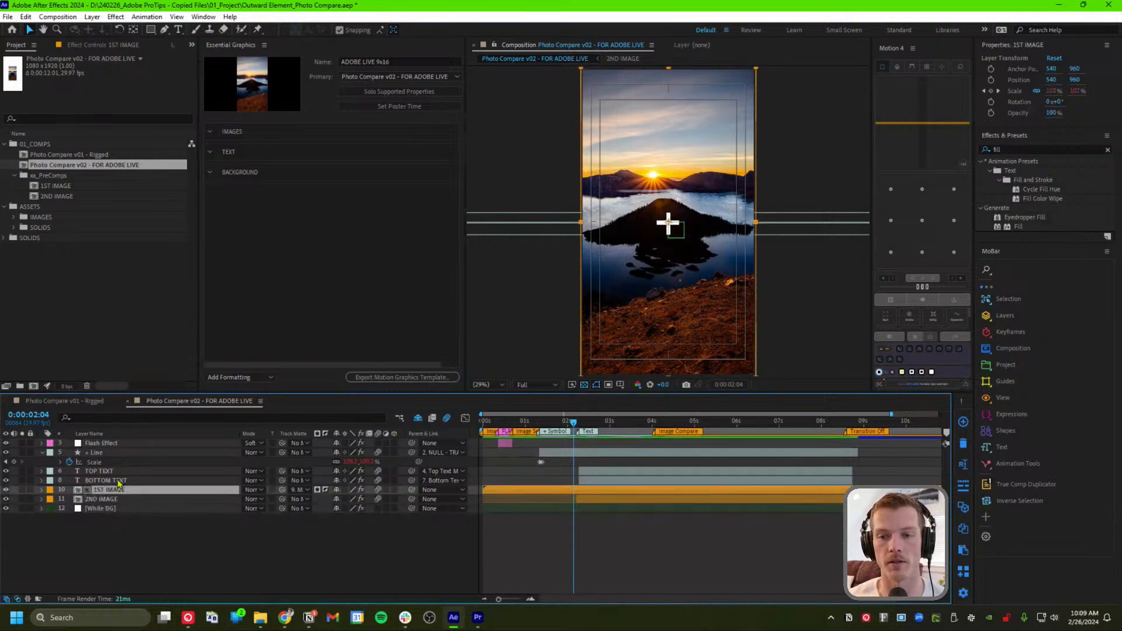
click(118, 480)
click(124, 471)
click(129, 454)
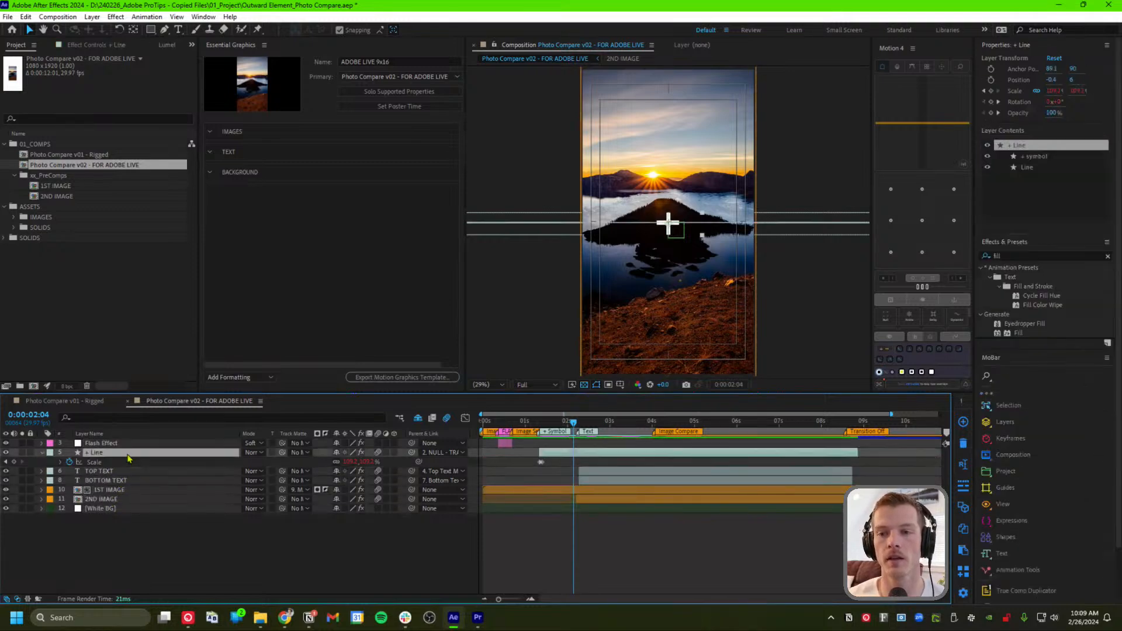
drag(574, 423, 616, 426)
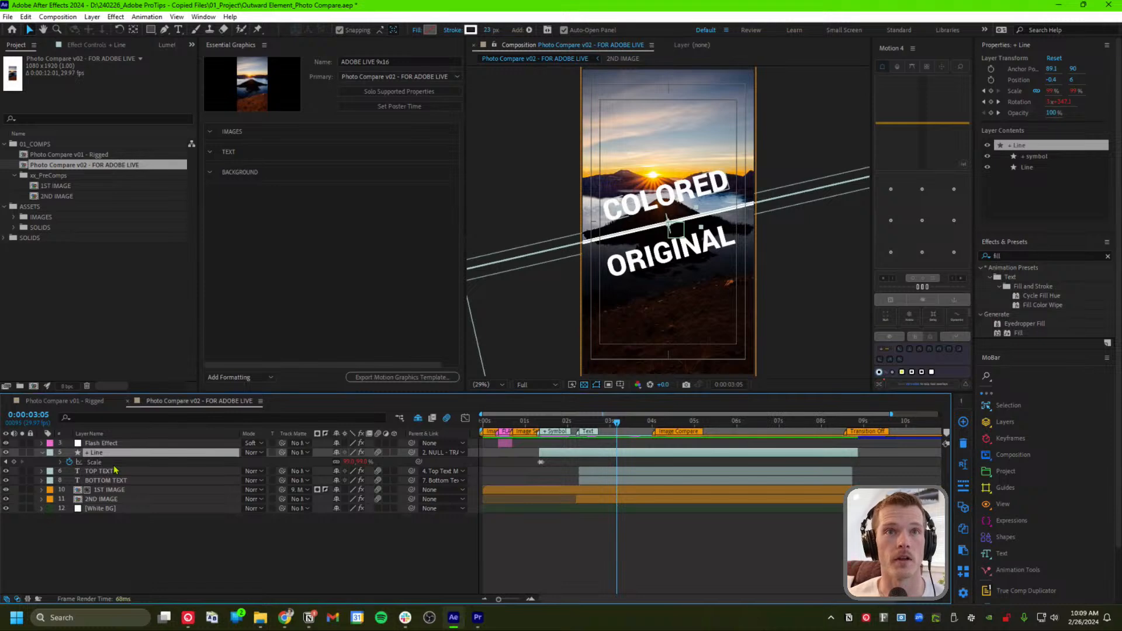
click(260, 269)
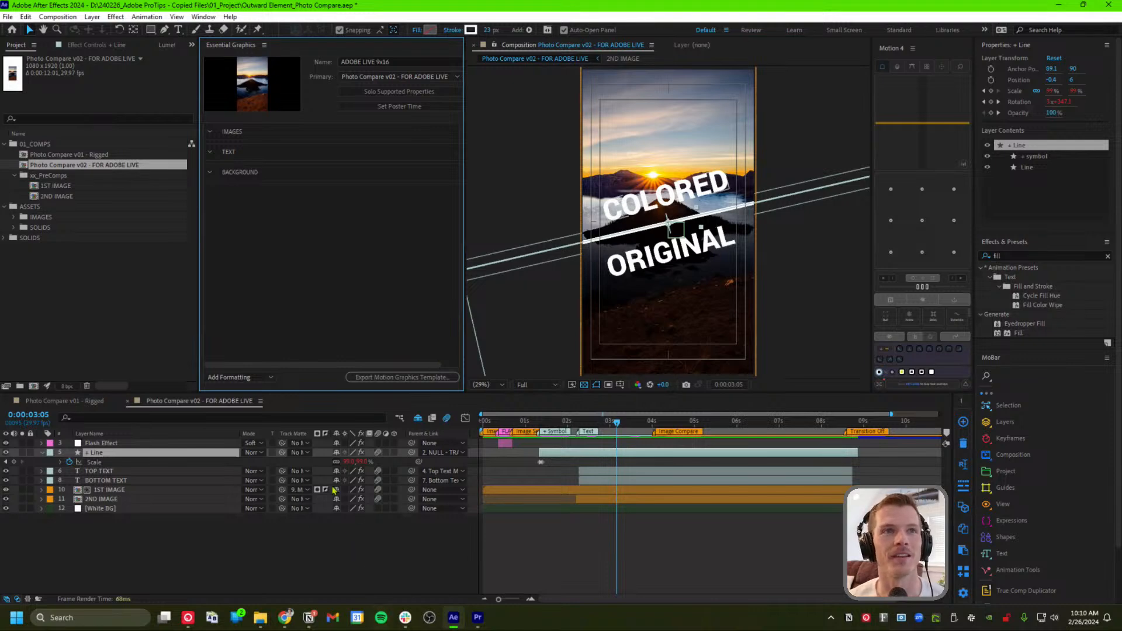
mouse_move(618, 423)
mouse_down()
mouse_move(506, 425)
mouse_move(619, 424)
mouse_up()
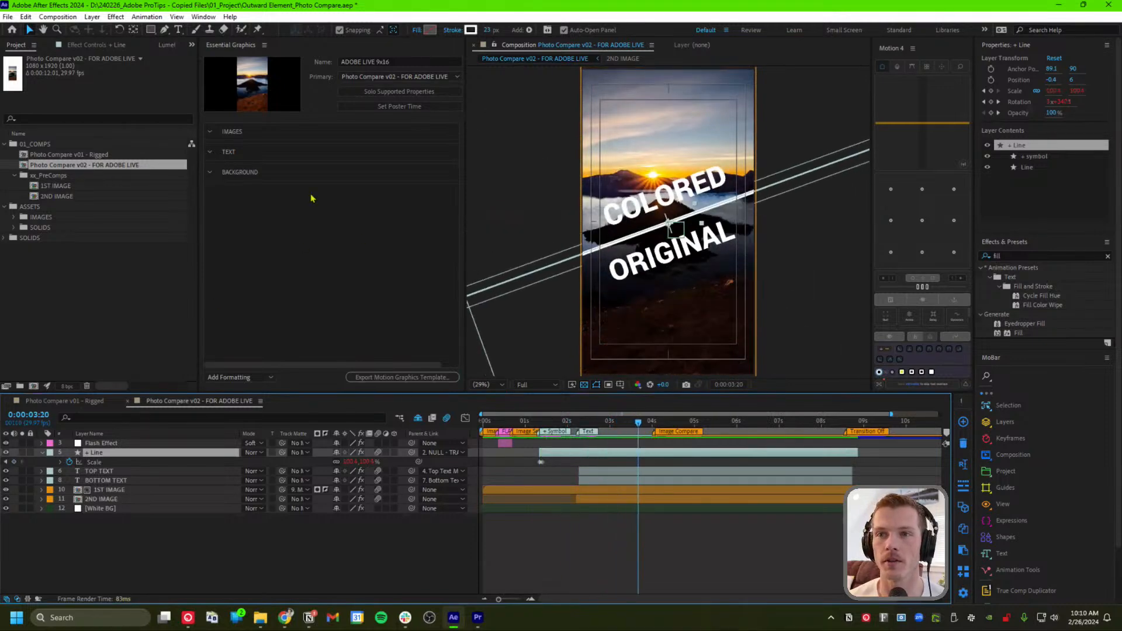
click(304, 218)
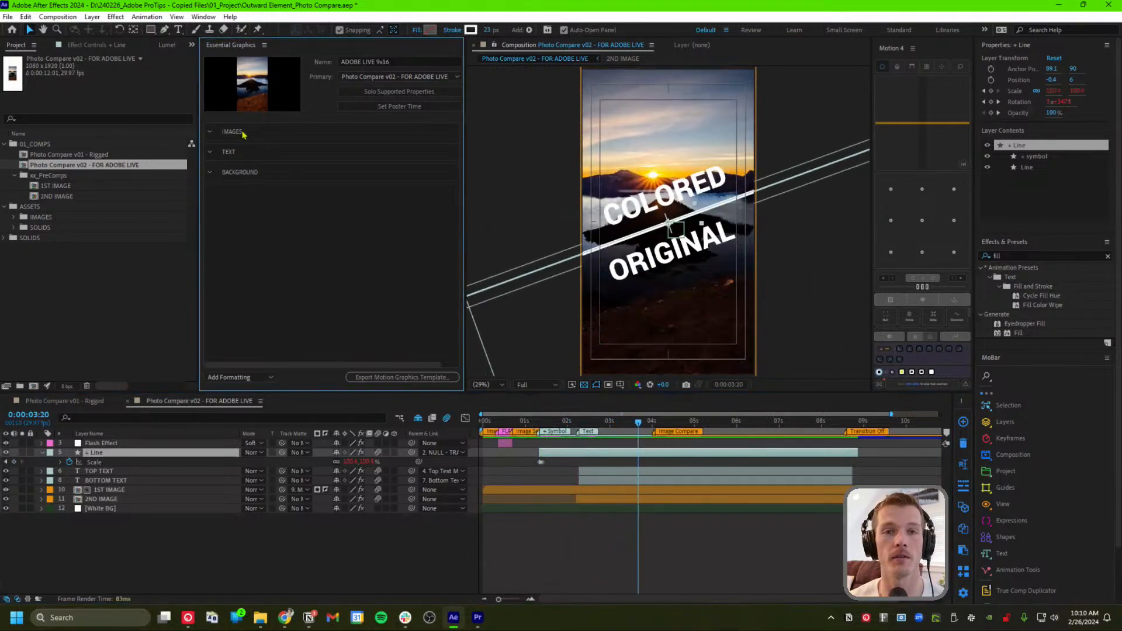
click(82, 547)
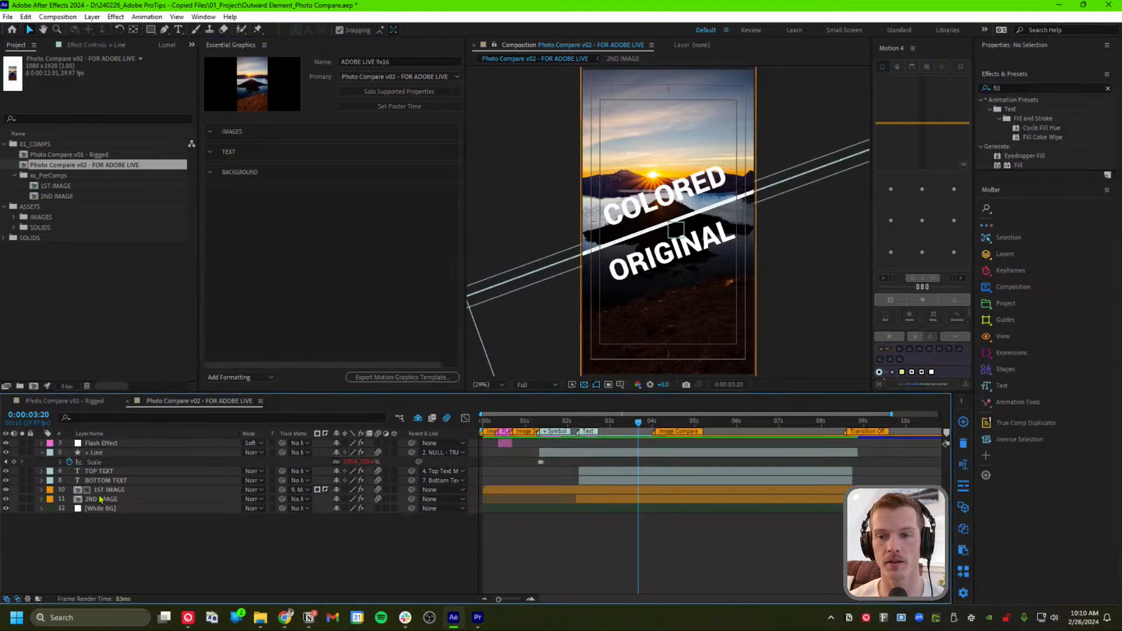
click(101, 500)
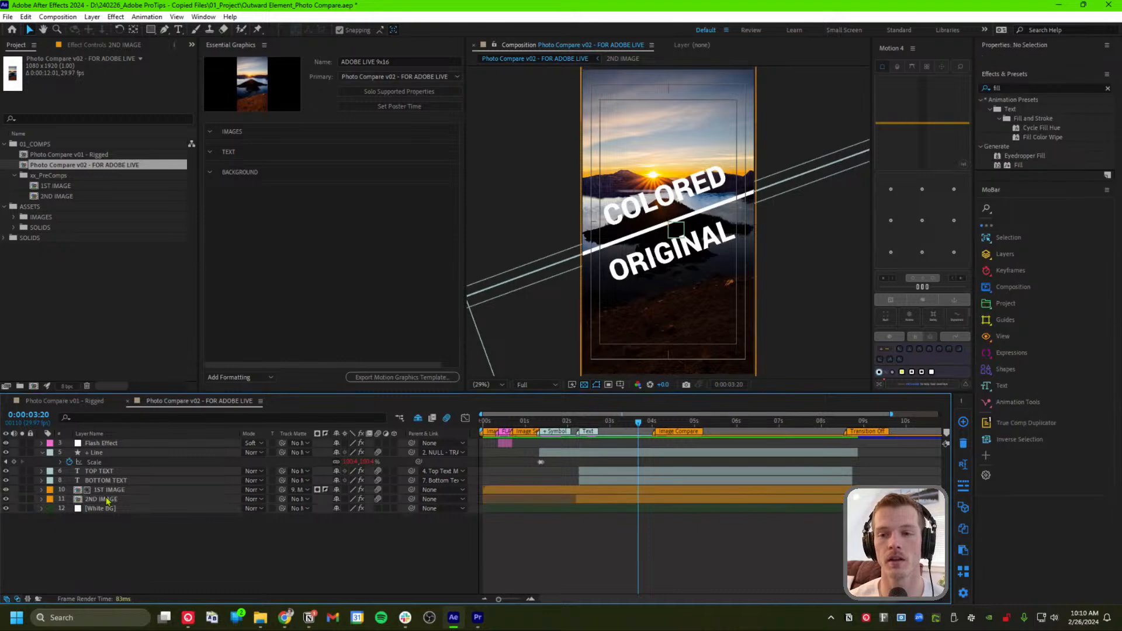
Open 2ND IMAGE, check its 1080 × 1920 Composition Settings unchanged, and select the Crater Lake layer
double_click(108, 500)
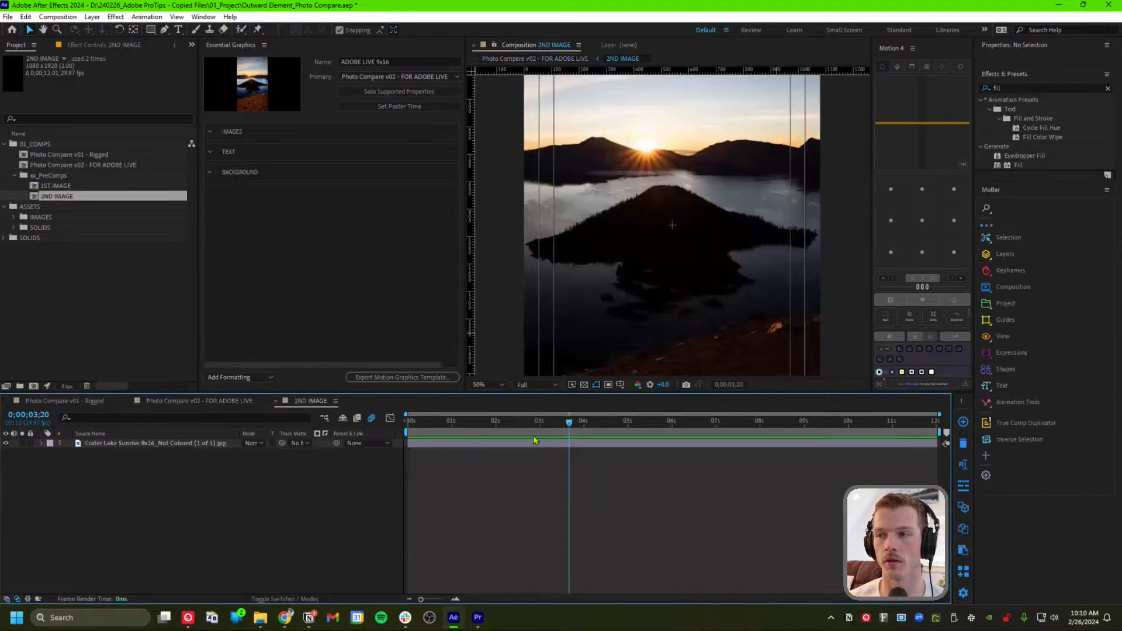
drag(514, 423, 397, 444)
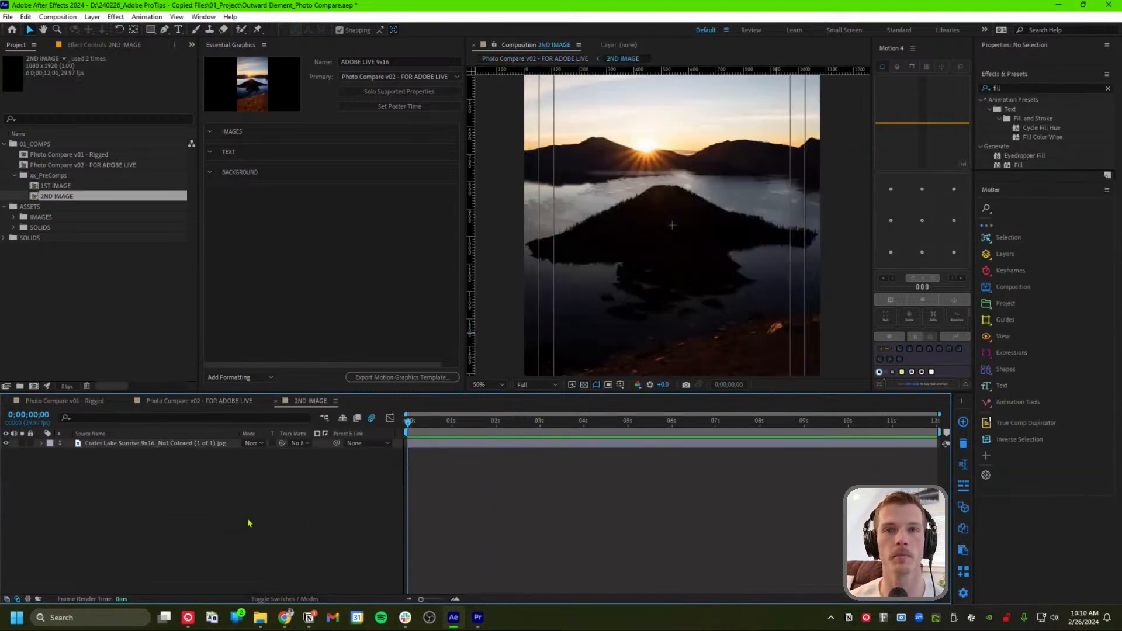
key(ctrl+k)
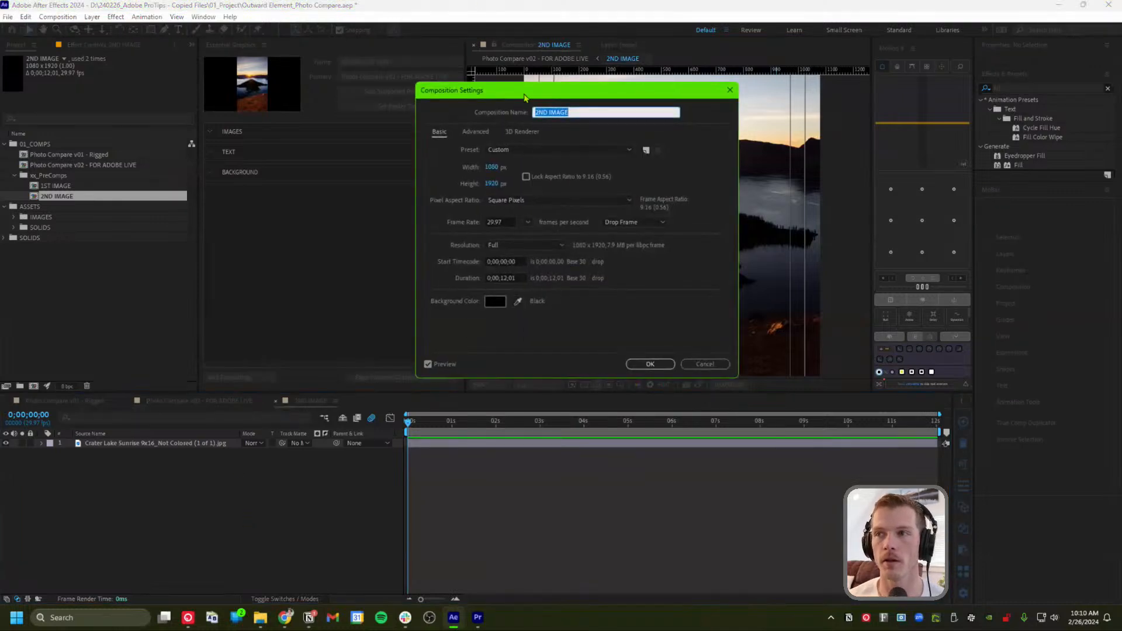
drag(522, 93, 474, 100)
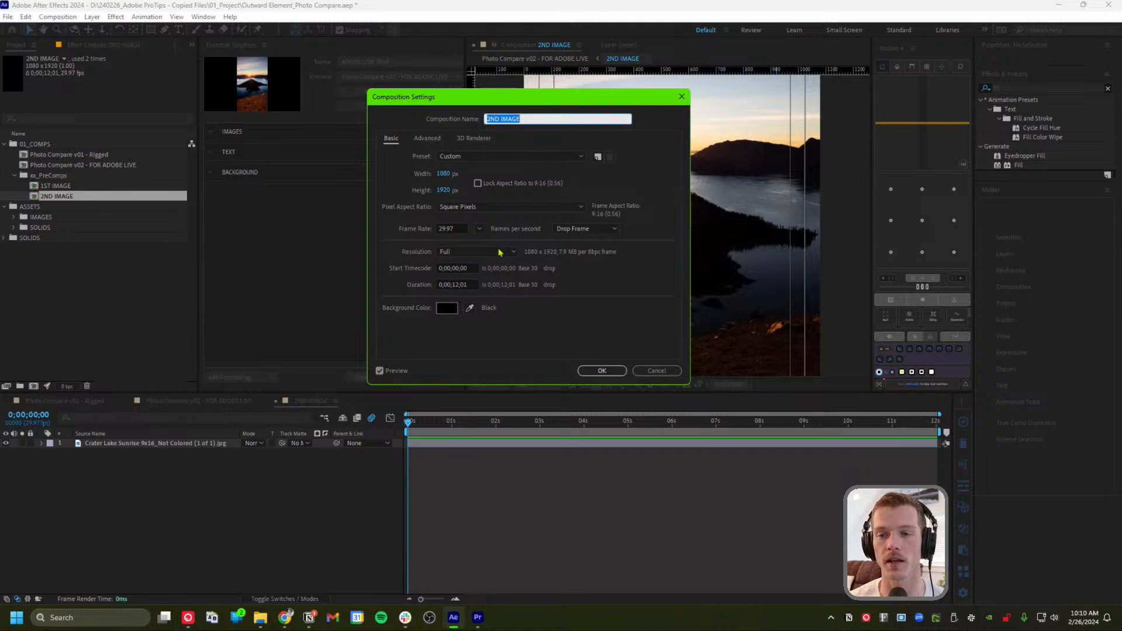
click(422, 177)
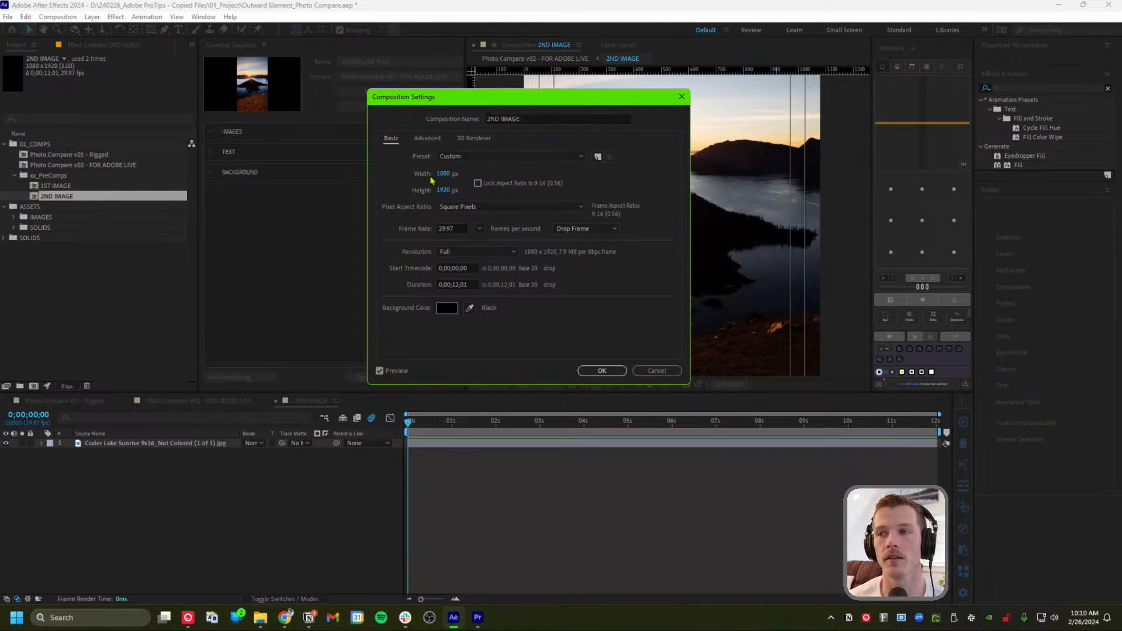
click(655, 370)
click(171, 447)
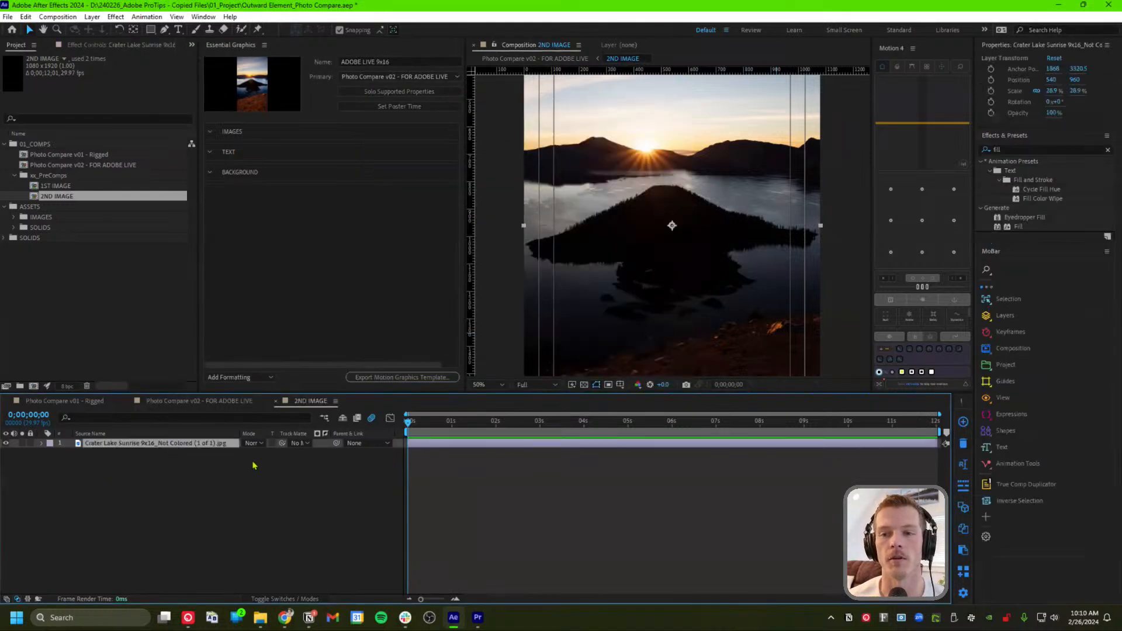
In Photo Compare v02, add the 1ST IMAGE layer to the IMAGES group
click(198, 401)
click(129, 498)
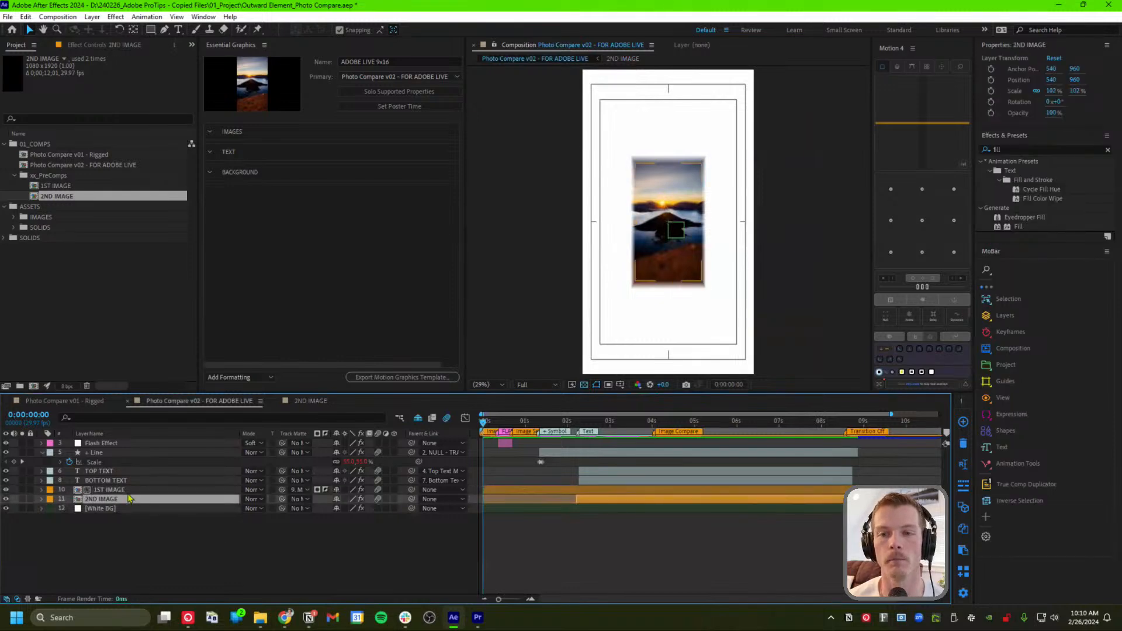
click(127, 489)
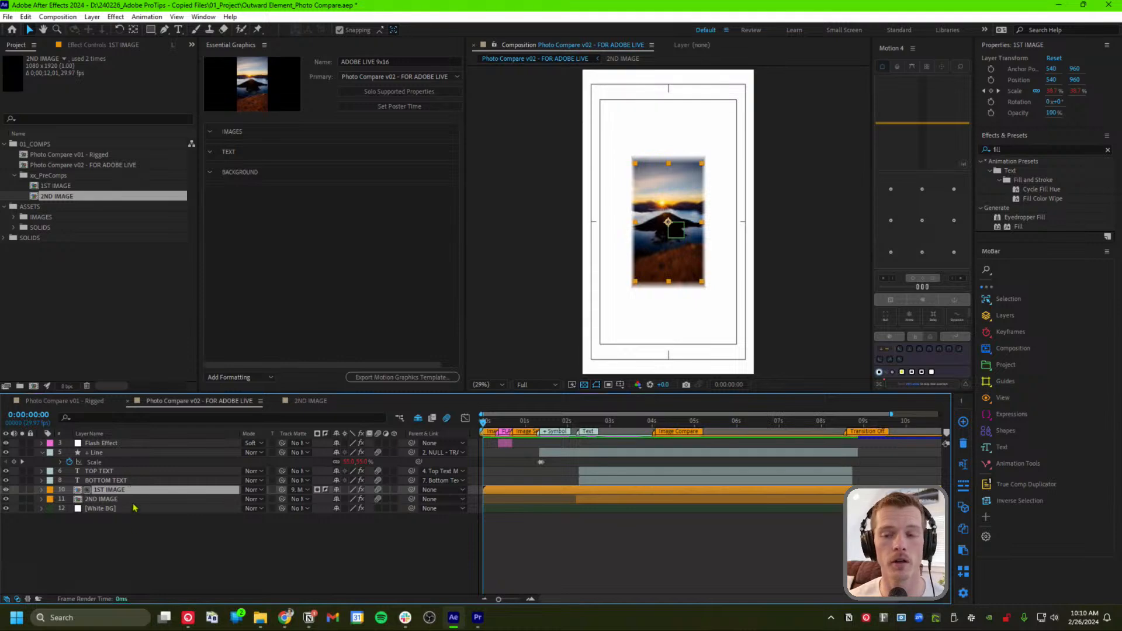
click(117, 492)
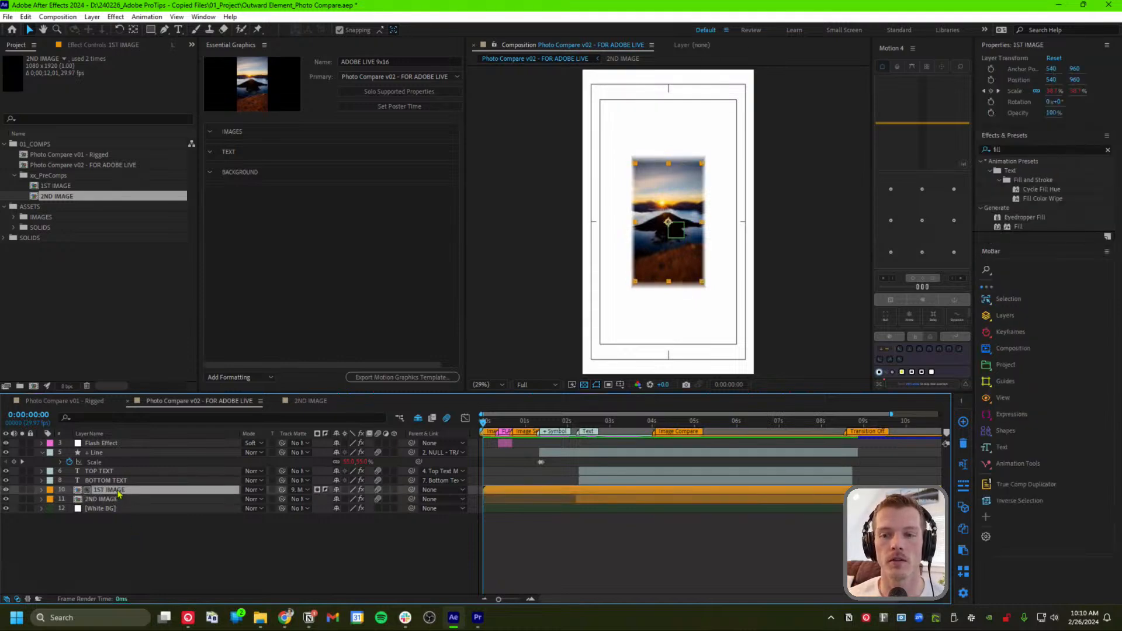
drag(117, 491, 254, 136)
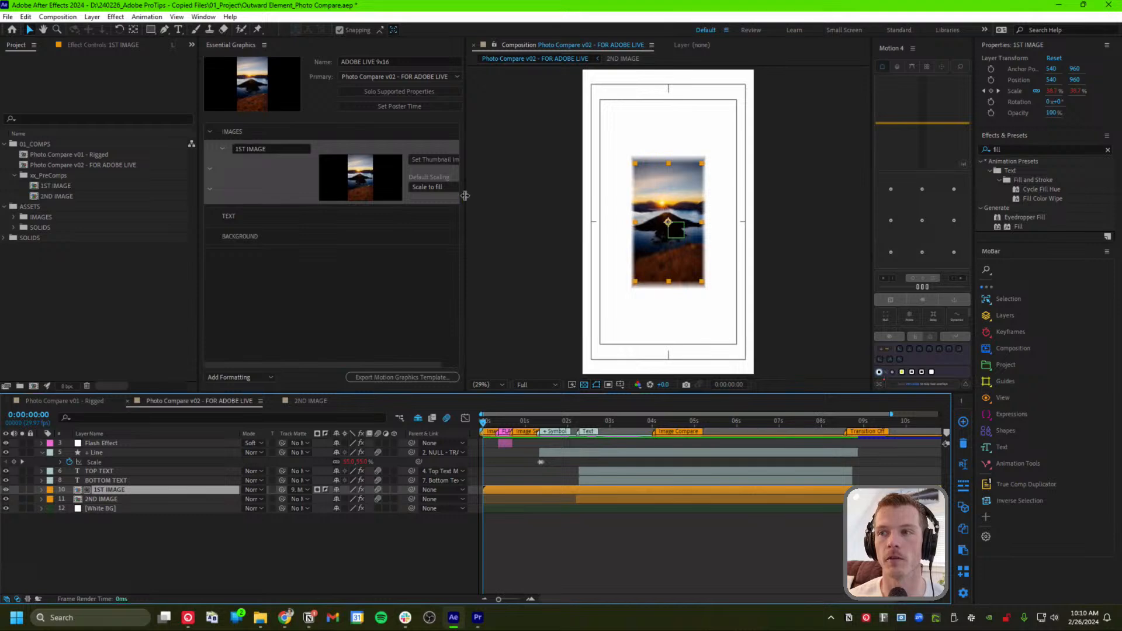
drag(466, 195, 502, 194)
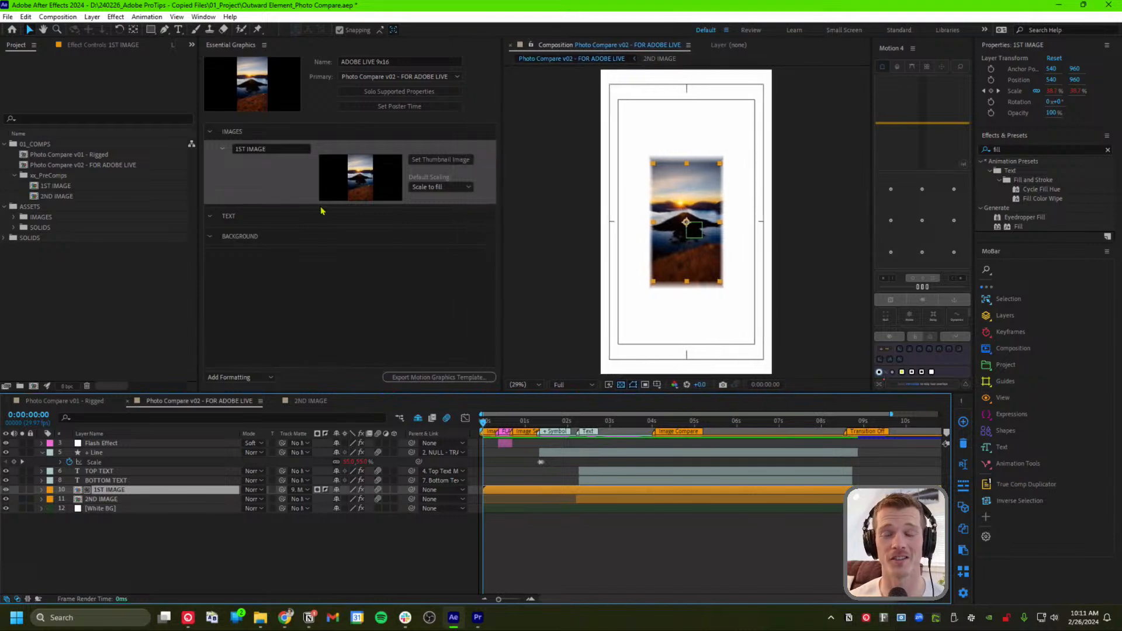
Add the 2ND IMAGE layer to the IMAGES group too, both set to Scale to fill
click(501, 421)
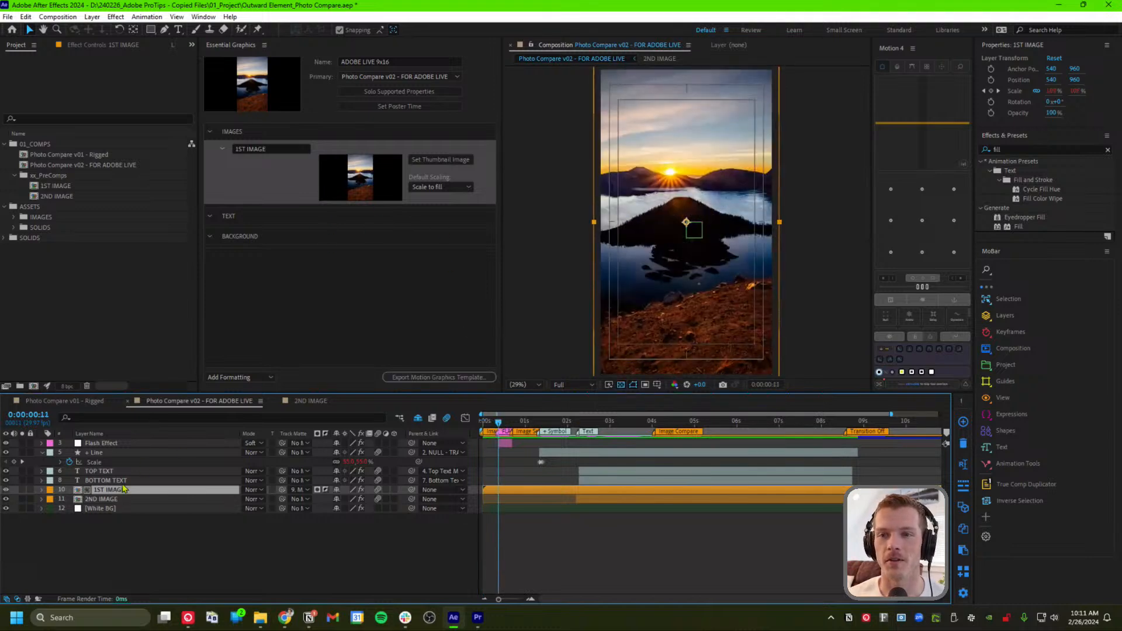
click(93, 499)
drag(94, 500, 264, 202)
click(222, 214)
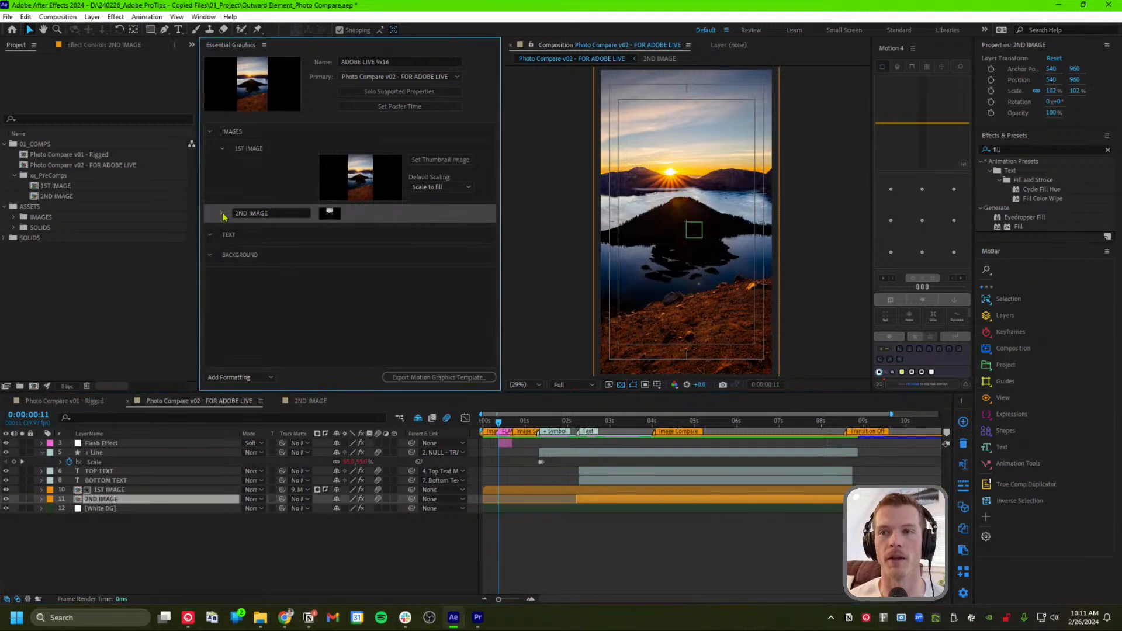
click(222, 214)
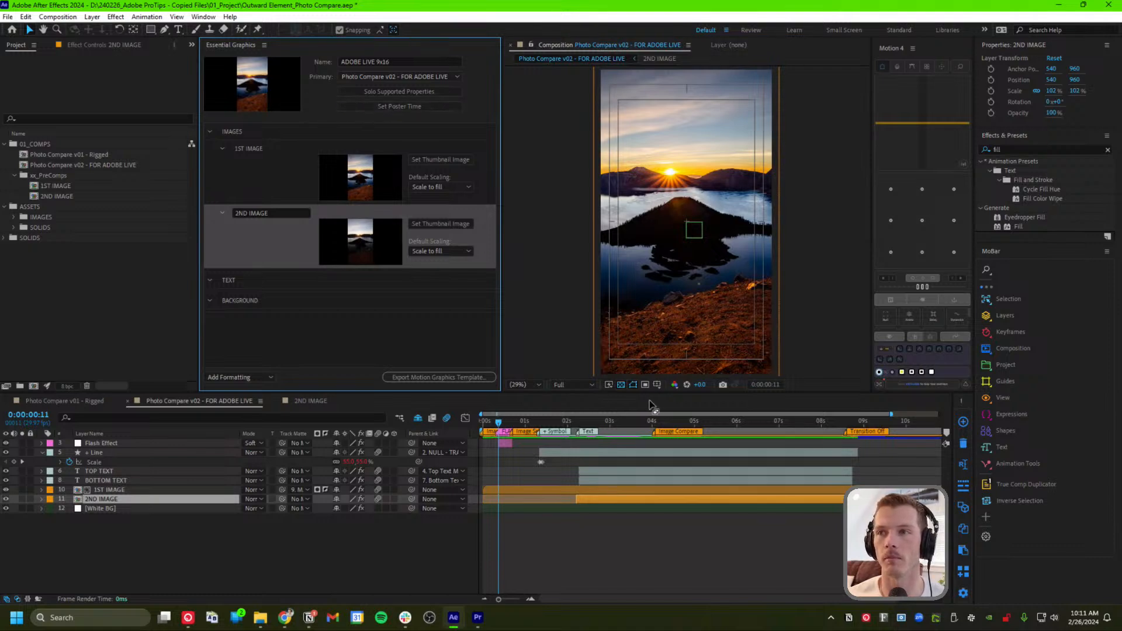
drag(540, 422, 606, 431)
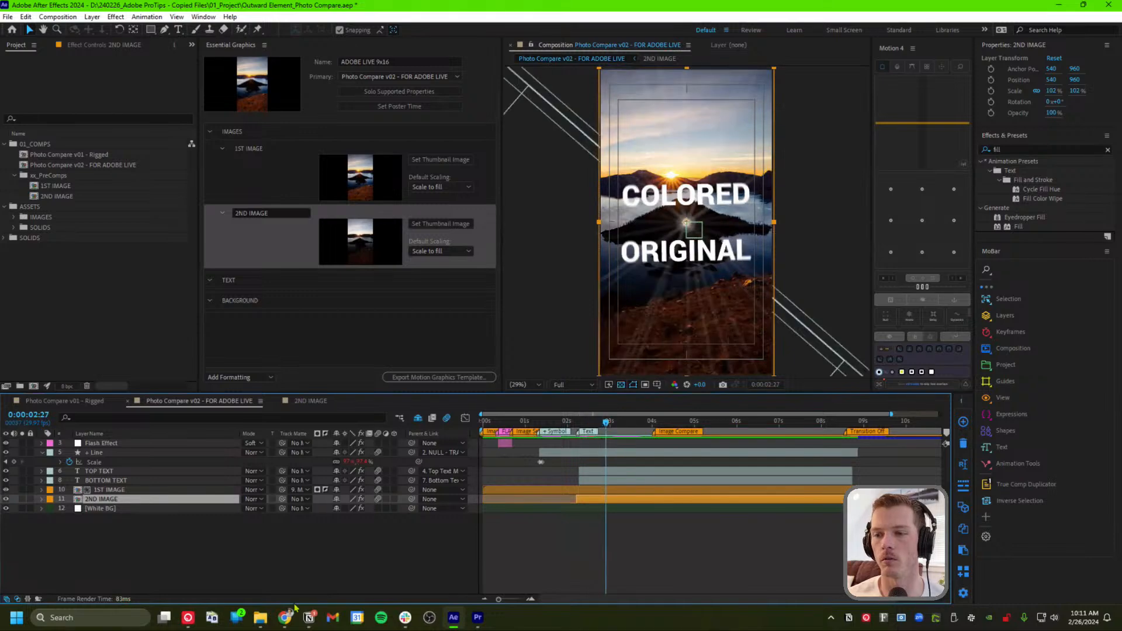
click(477, 616)
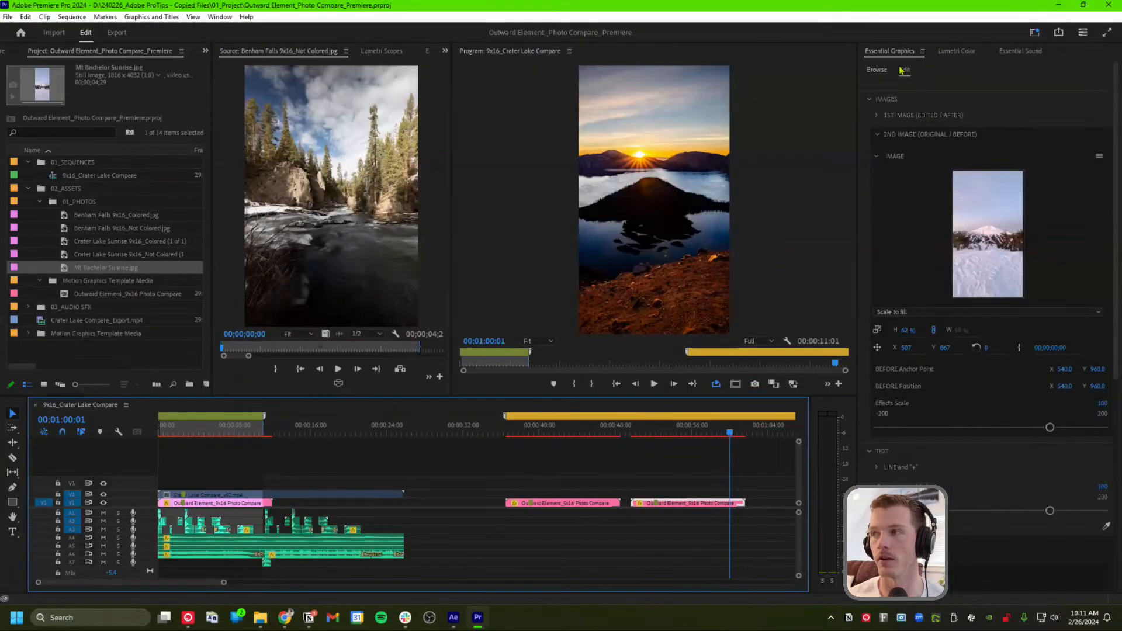
click(878, 74)
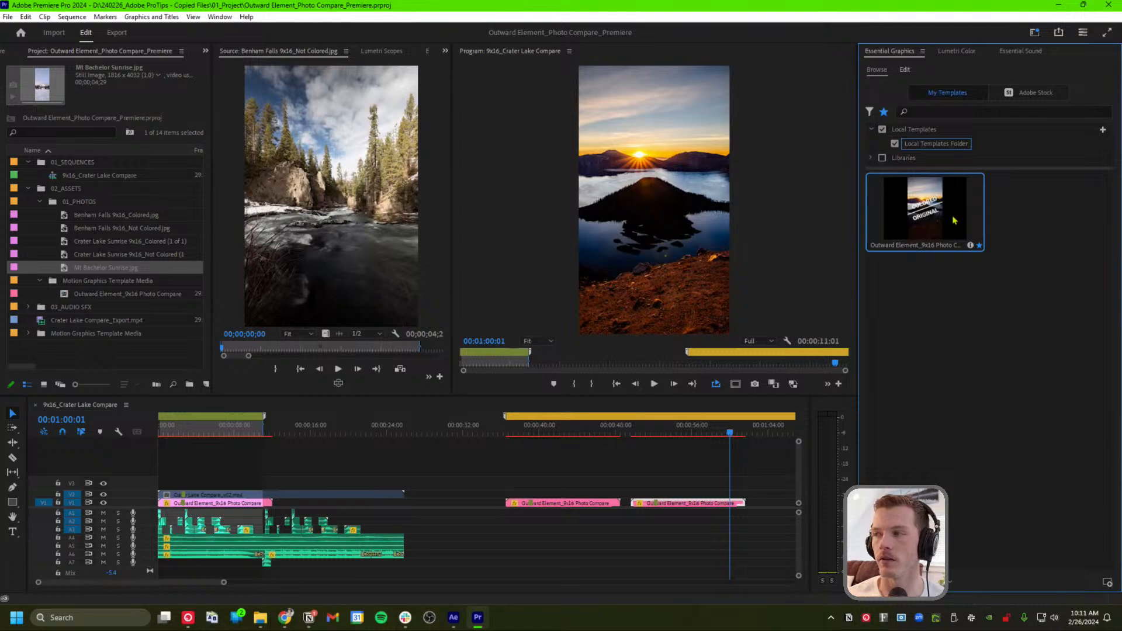
click(454, 617)
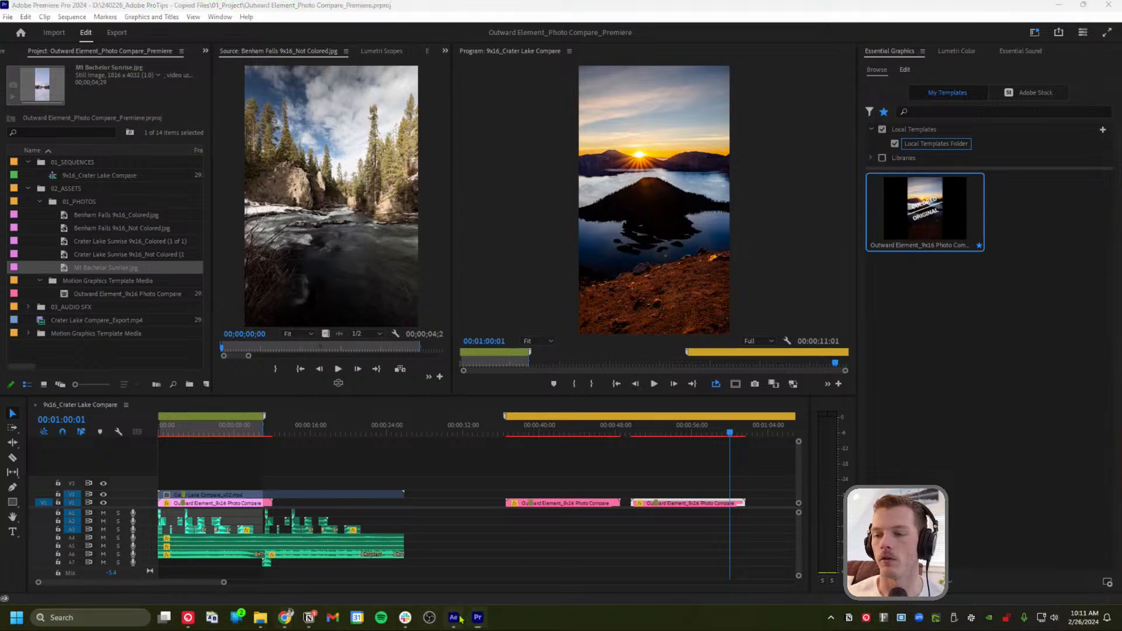
mouse_move(611, 428)
mouse_down()
mouse_move(783, 430)
mouse_move(560, 442)
mouse_move(615, 424)
mouse_up()
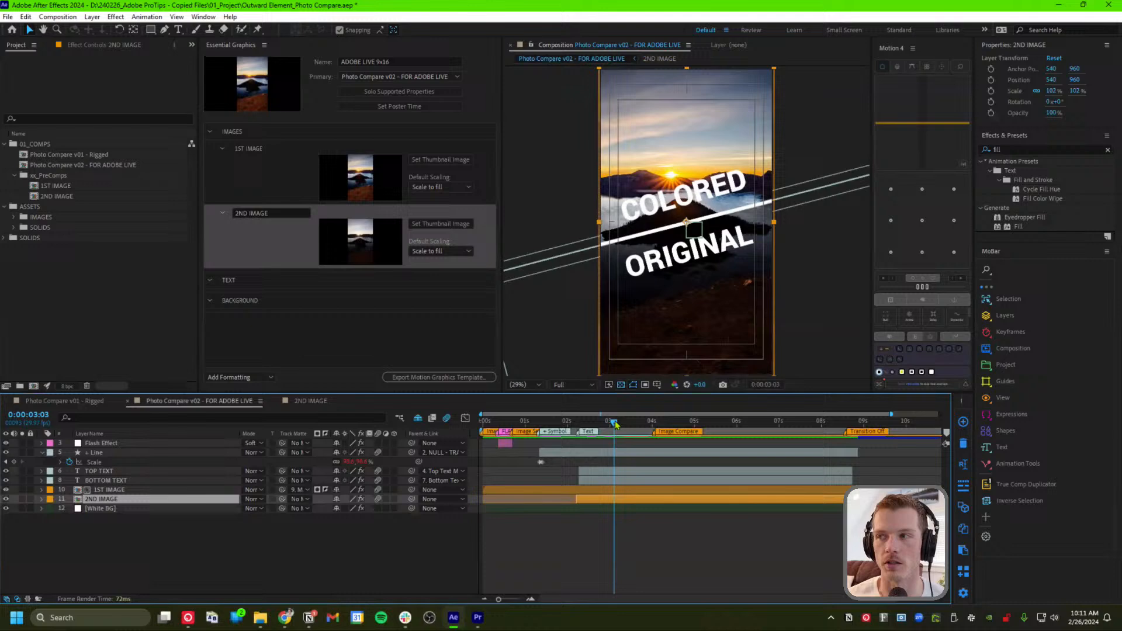
Set the poster frame on the COLORED / ORIGINAL frame, then switch to Premiere Pro
click(400, 107)
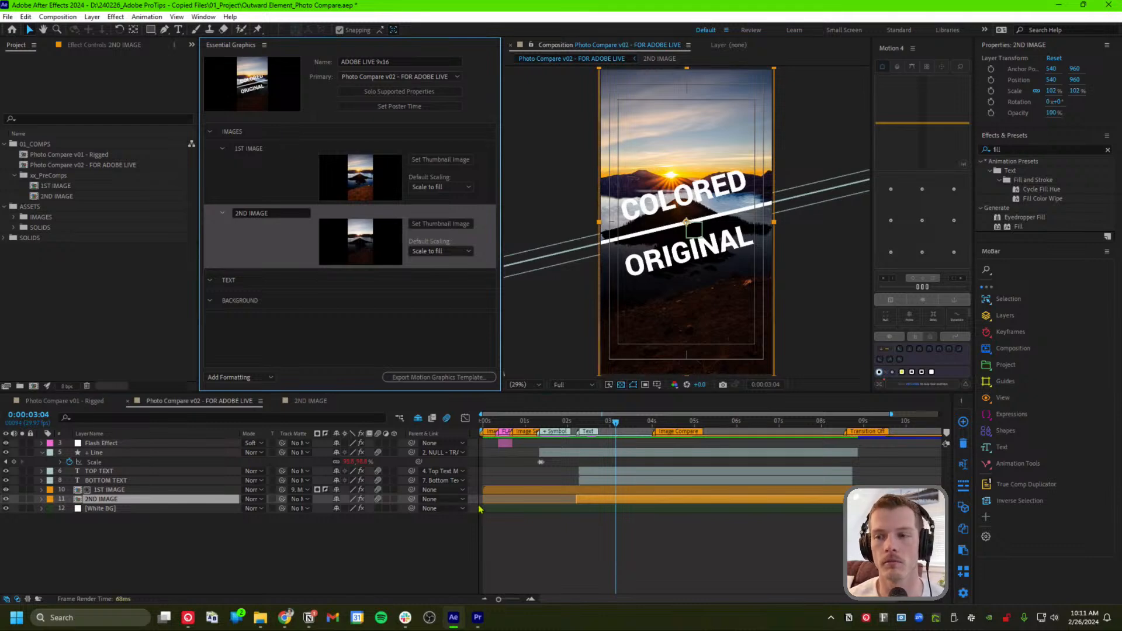
click(551, 591)
drag(566, 422, 506, 422)
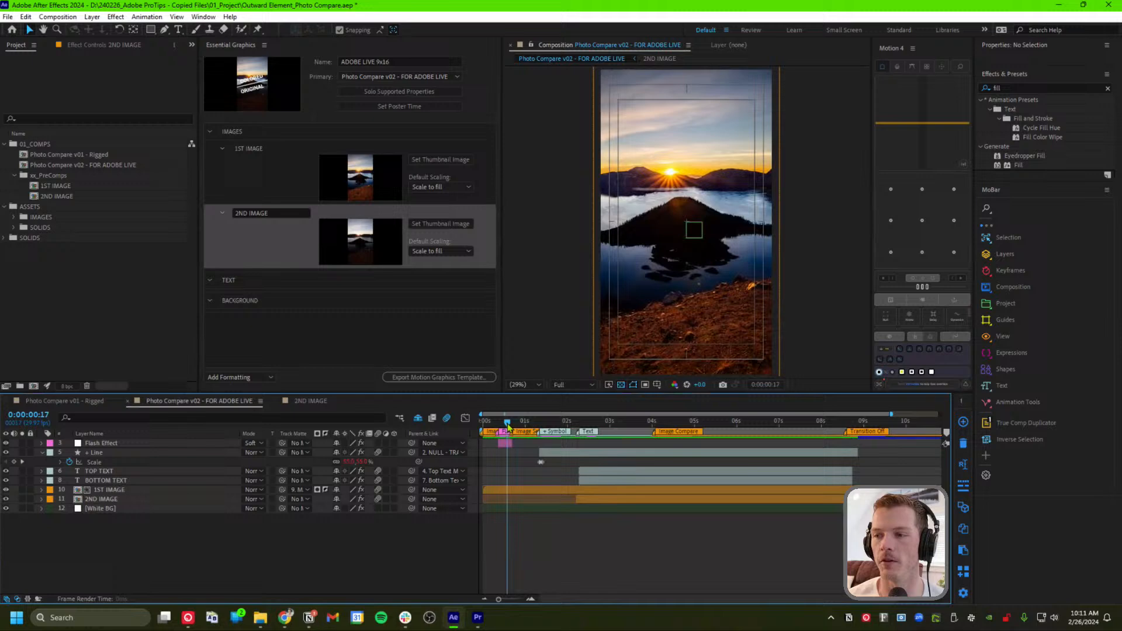
click(272, 151)
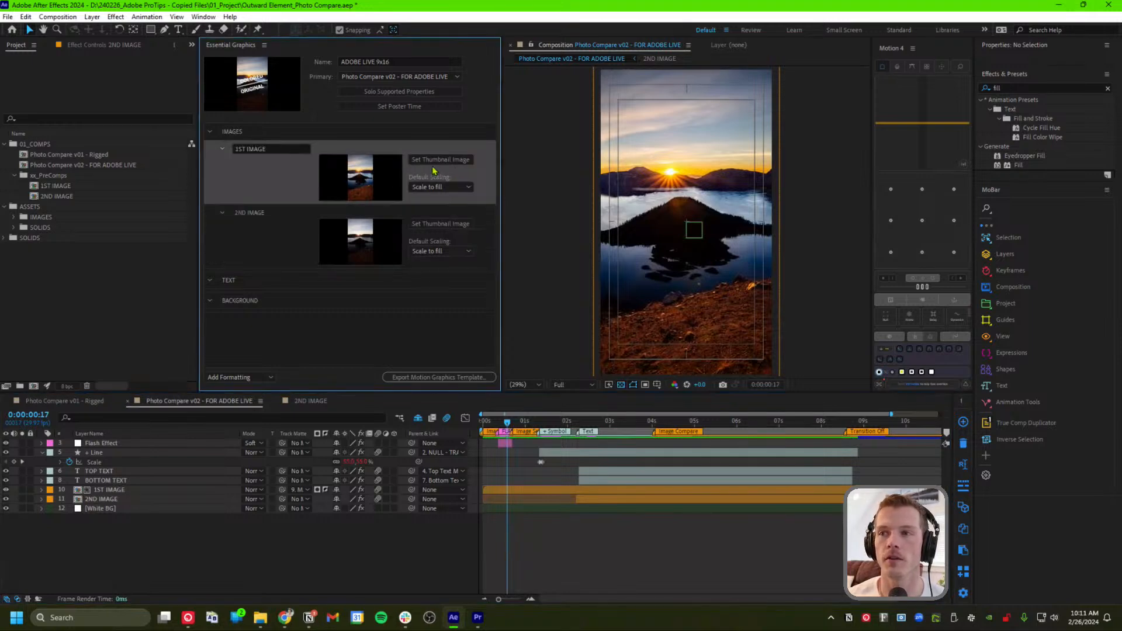
click(478, 617)
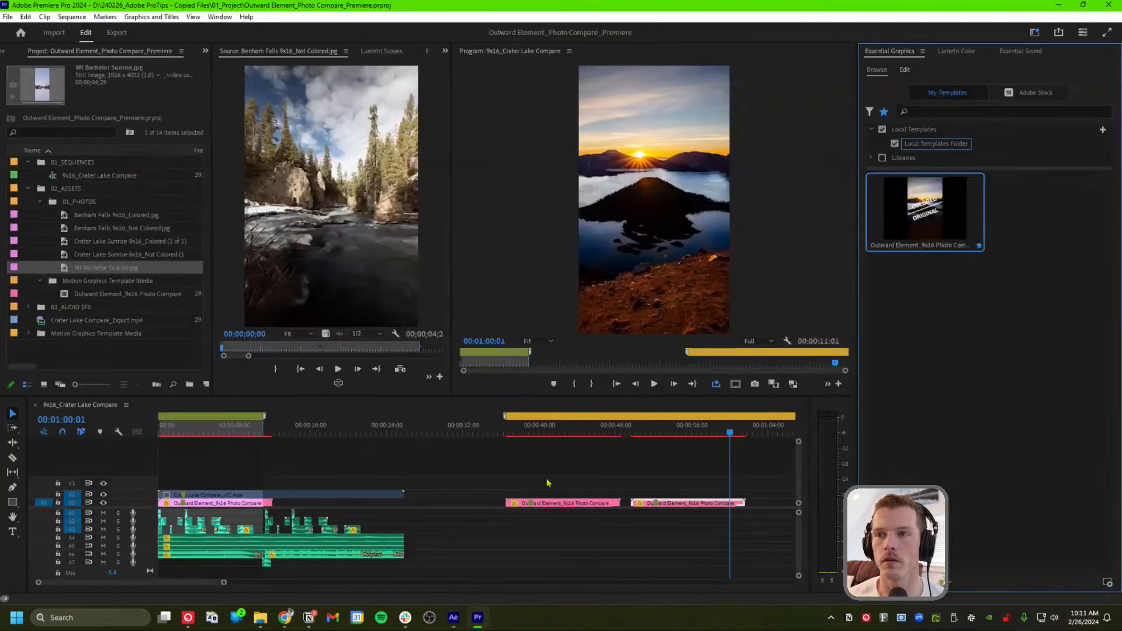
Show the template's editable properties in Premiere's Edit tab, then return to After Effects
click(904, 70)
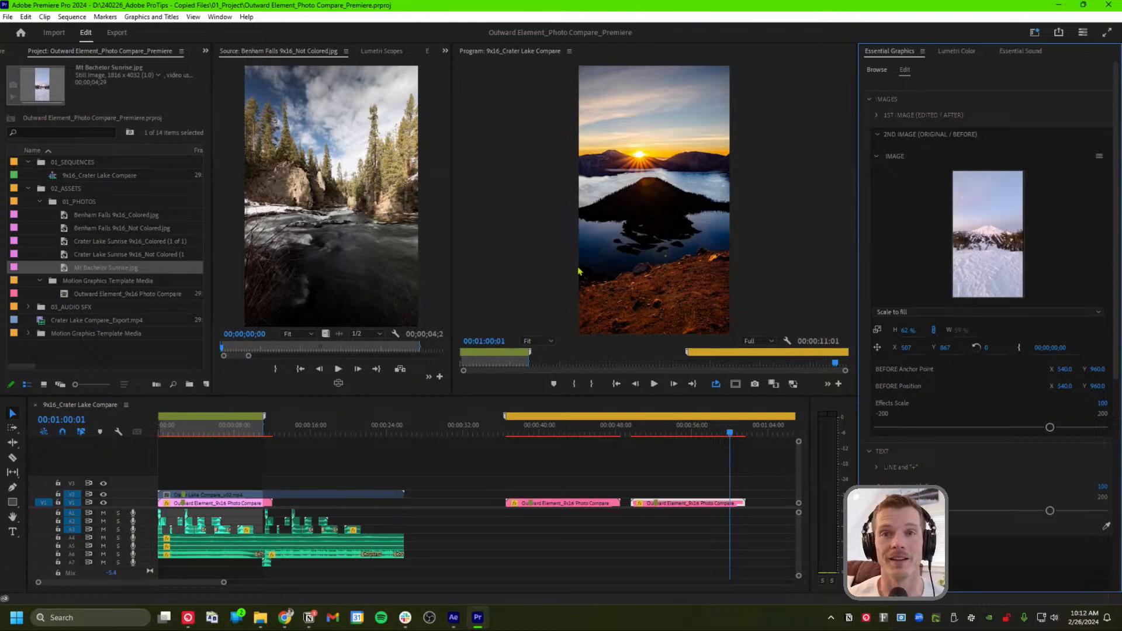
key(alt+Tab)
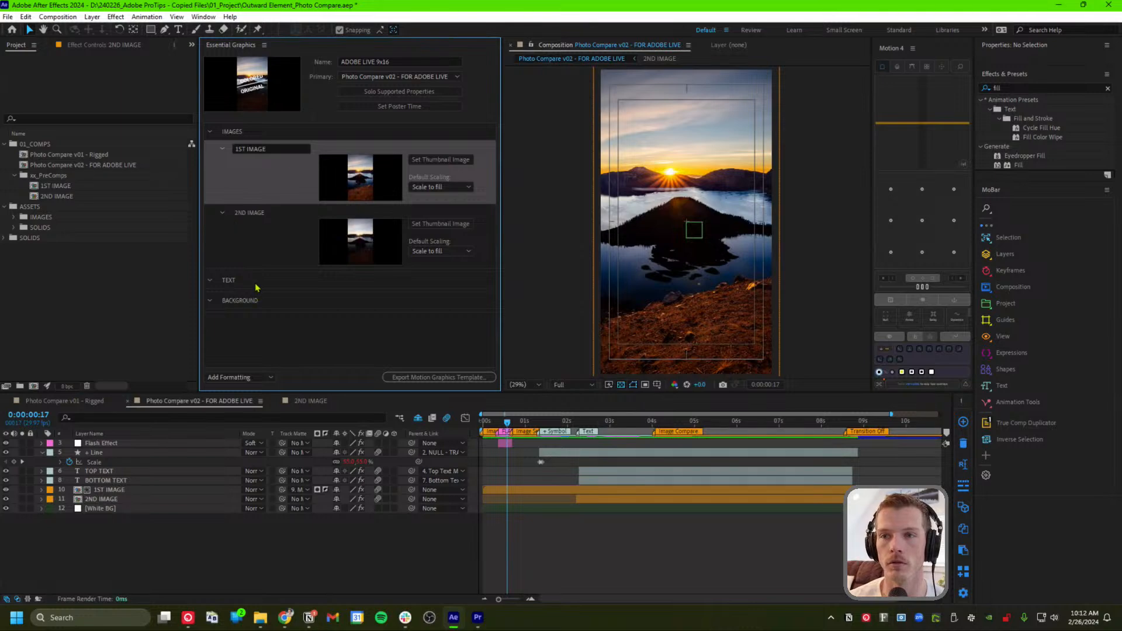
click(255, 324)
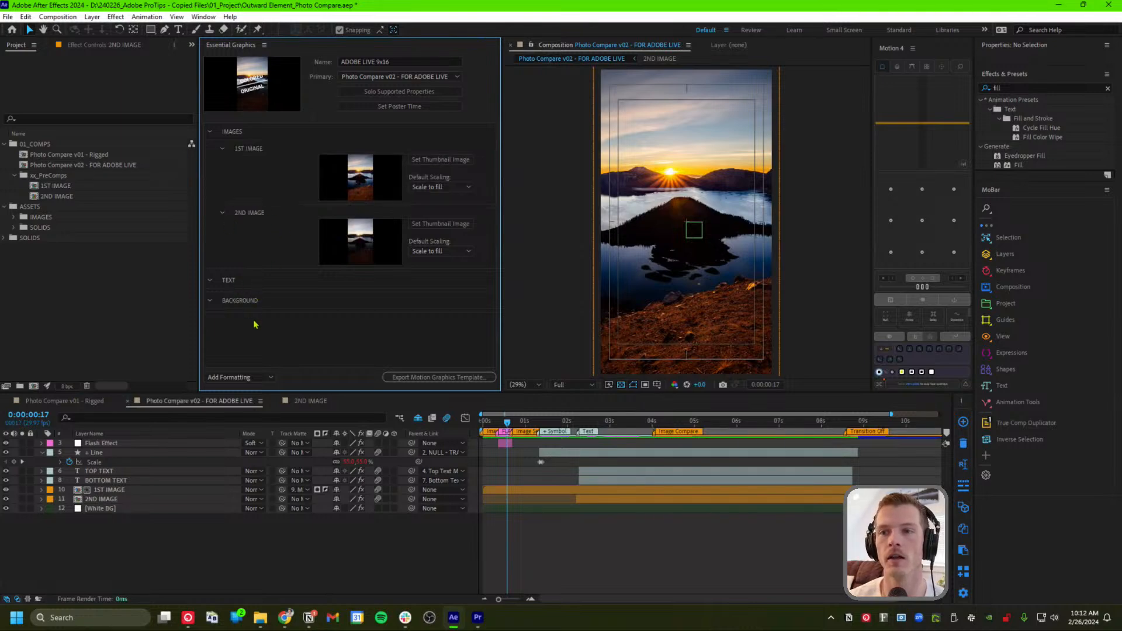
click(115, 546)
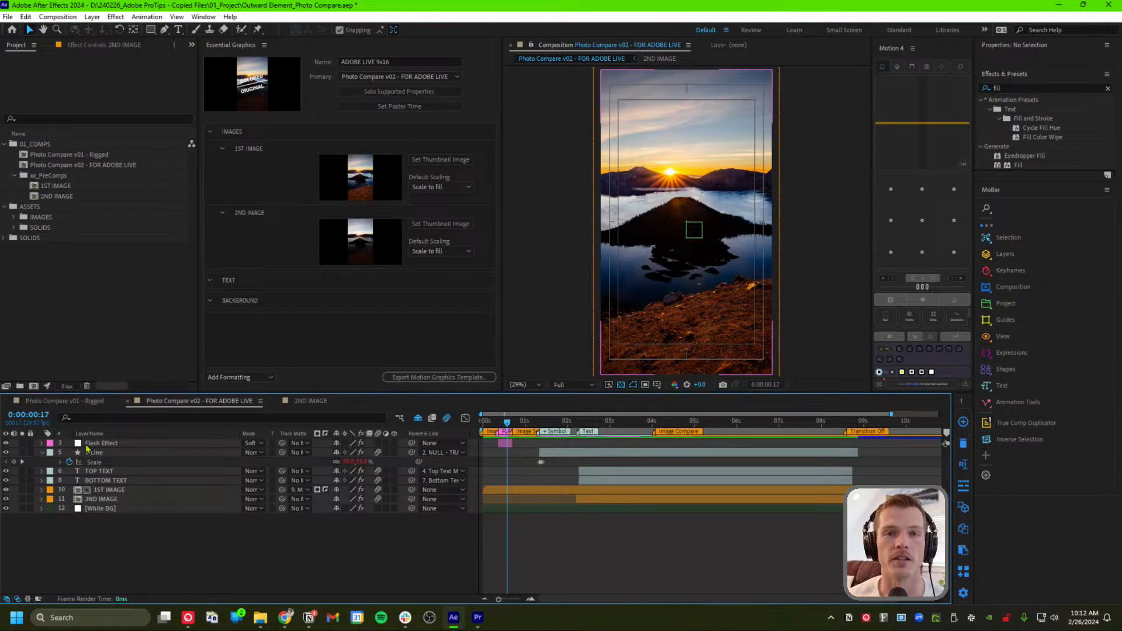
click(110, 509)
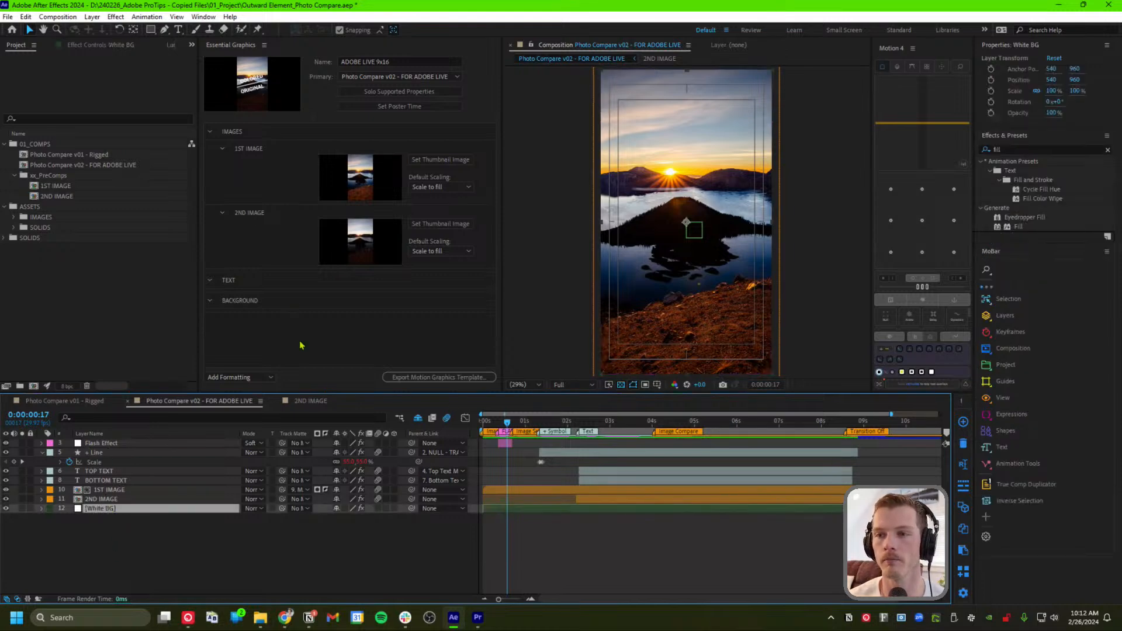
click(42, 509)
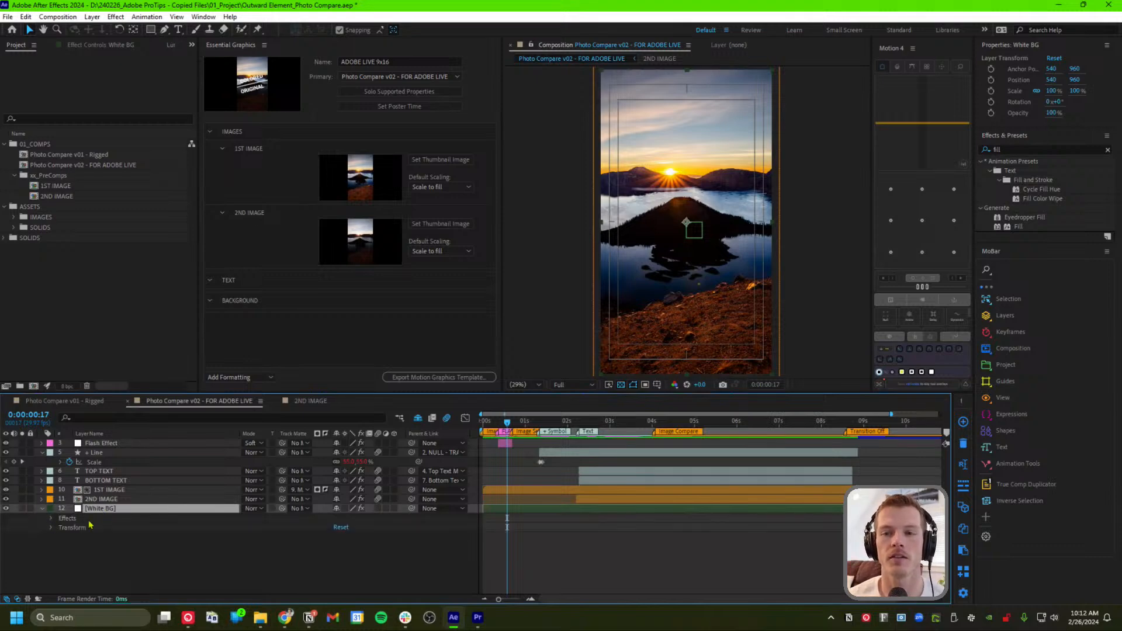
click(51, 528)
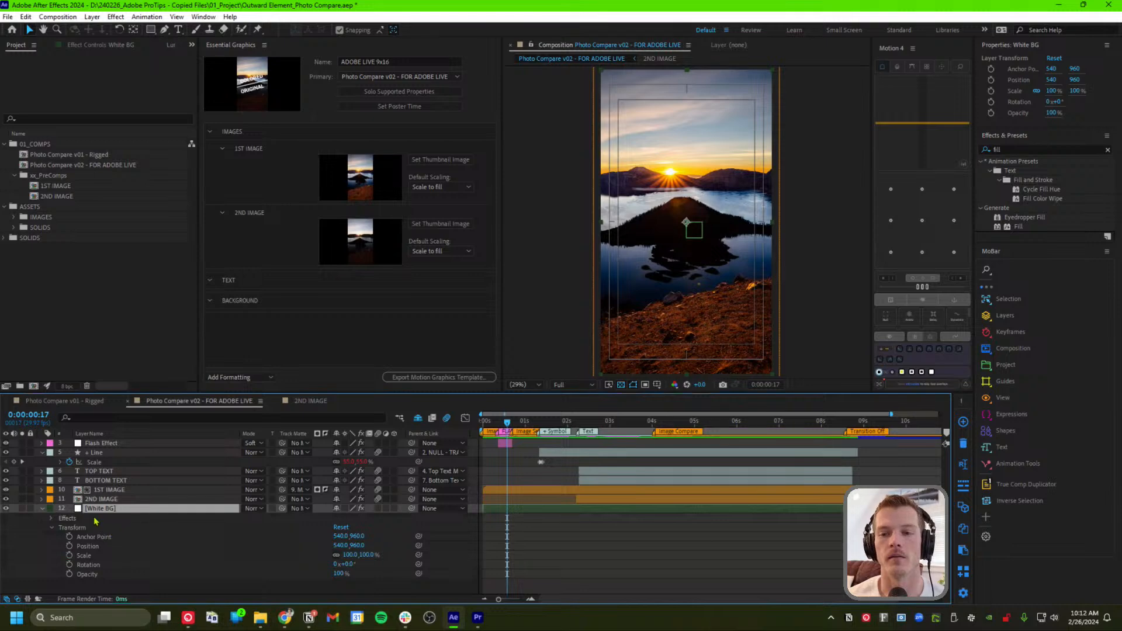
drag(105, 509, 308, 340)
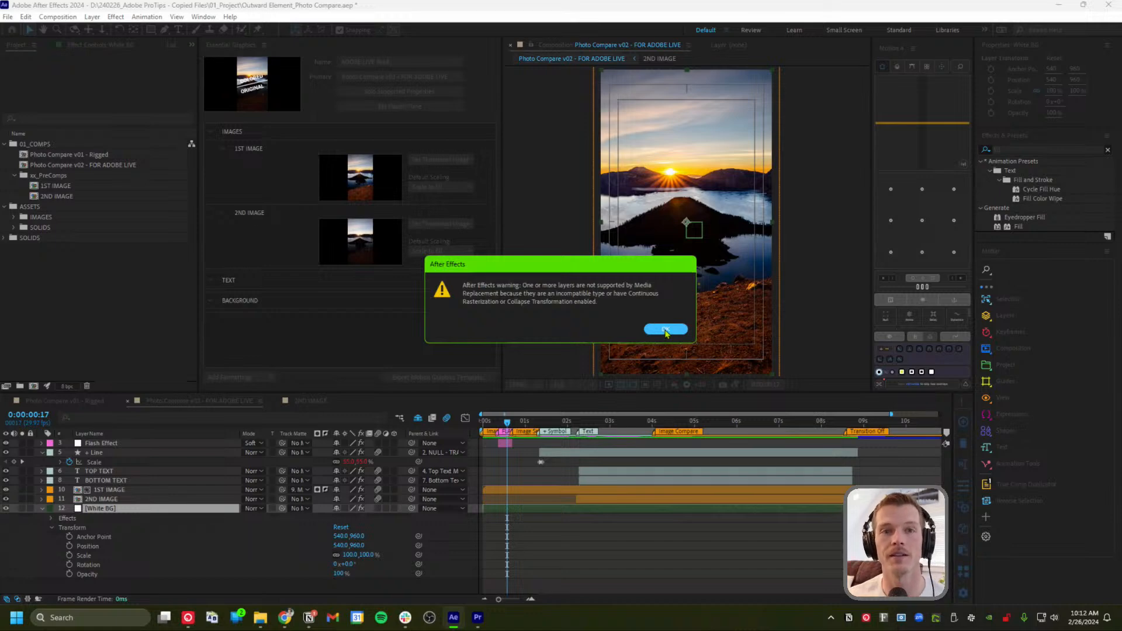
click(666, 330)
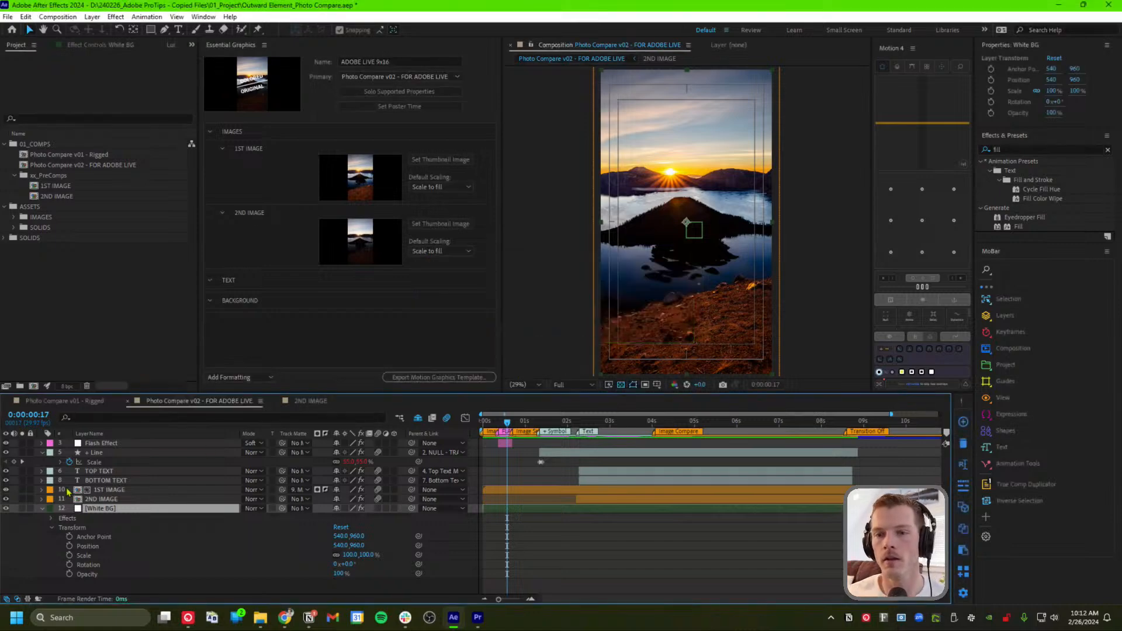
click(52, 518)
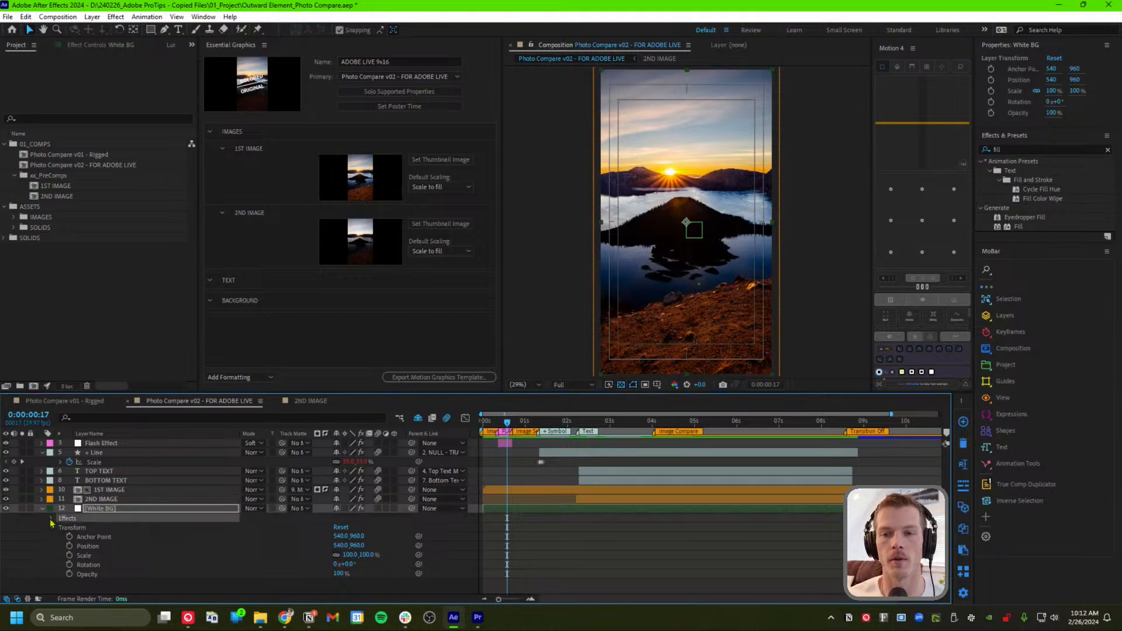
click(51, 519)
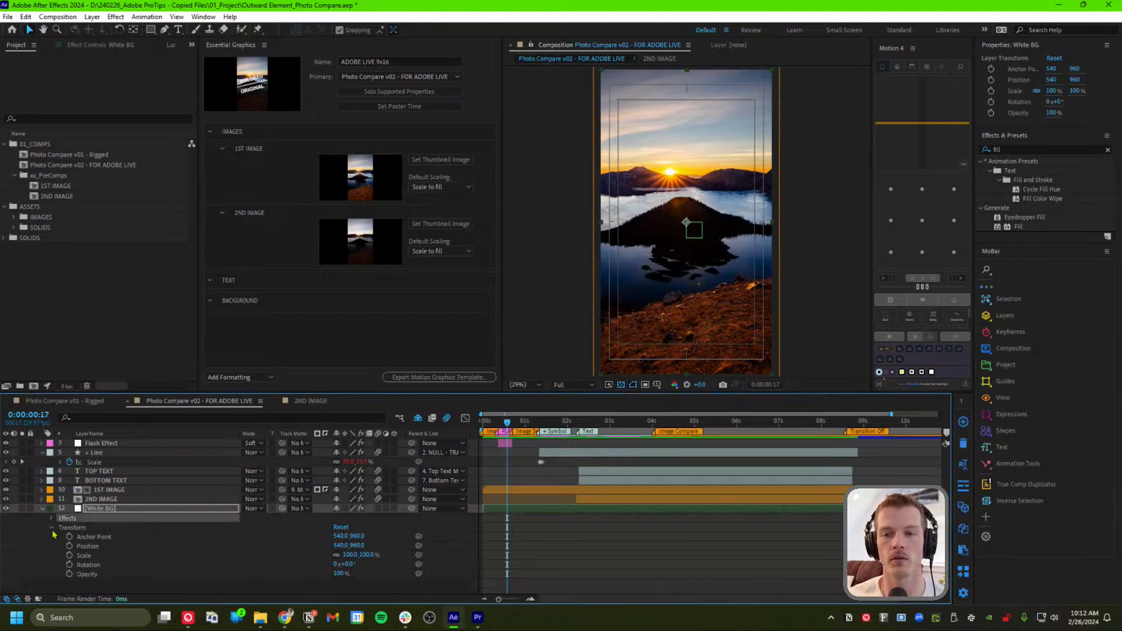
click(52, 528)
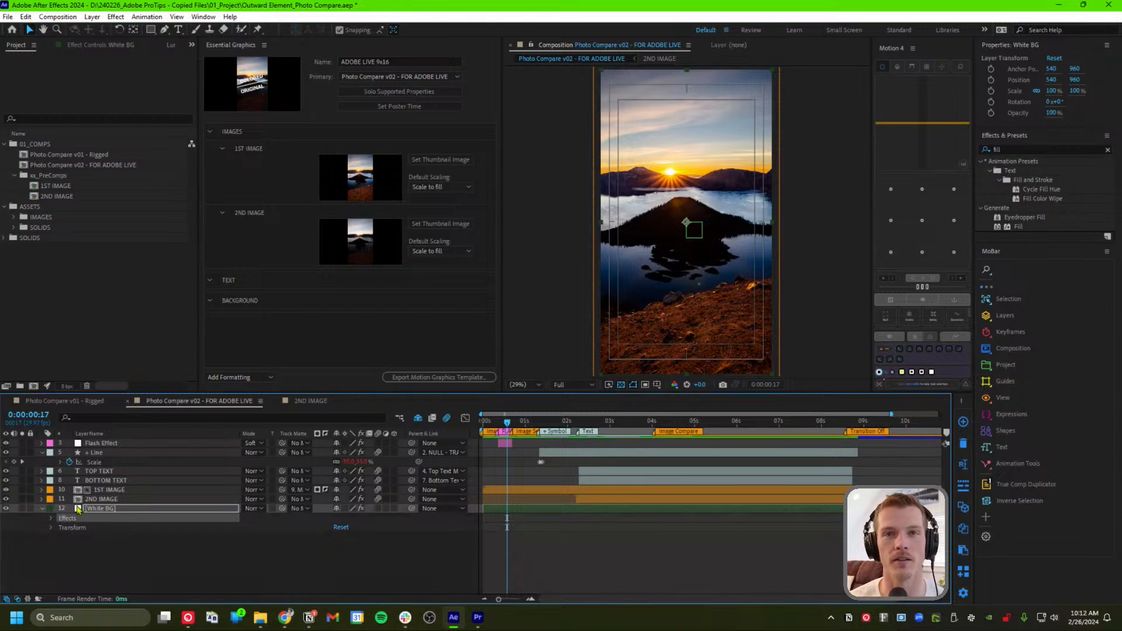
click(90, 548)
Remove the extra Fill and the Checkbox Control from the White BG layer
click(103, 509)
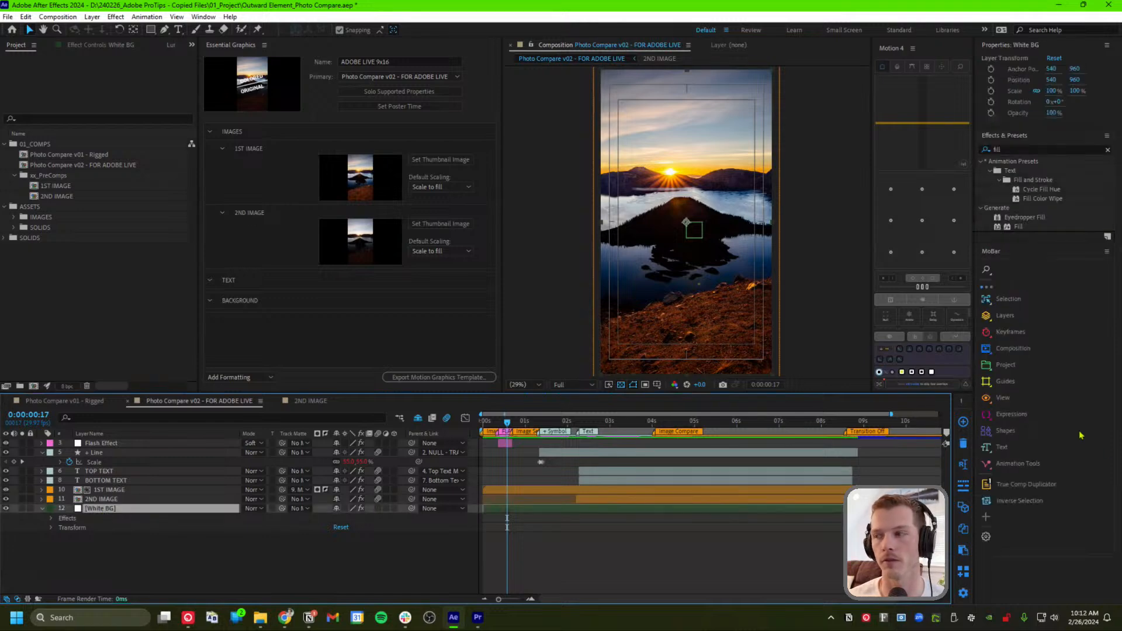
click(1022, 153)
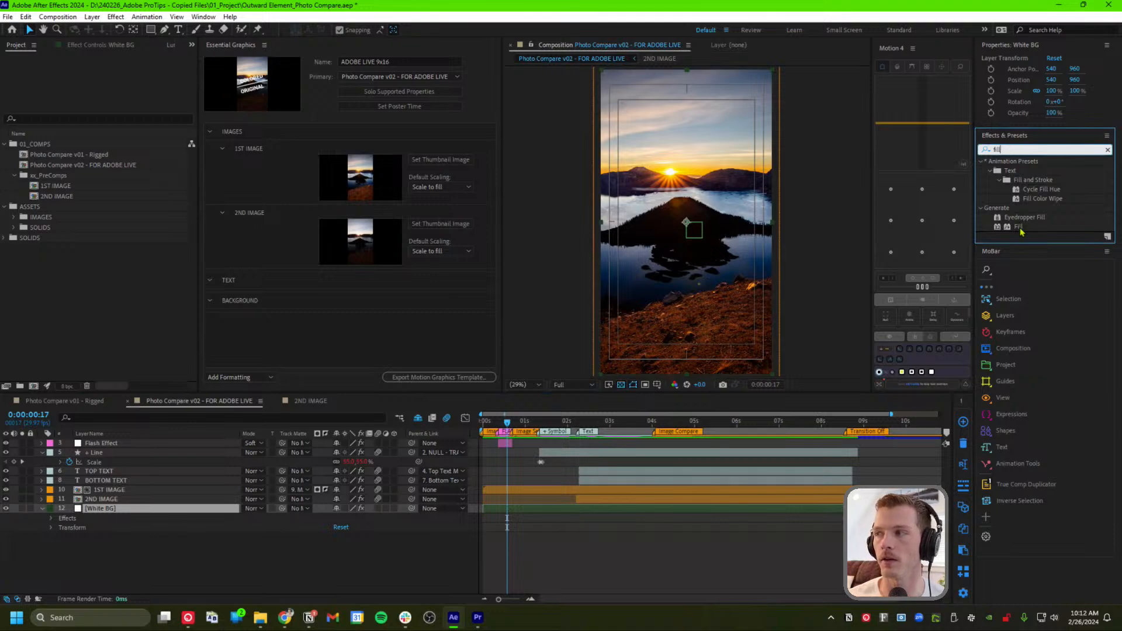
drag(1019, 226, 96, 515)
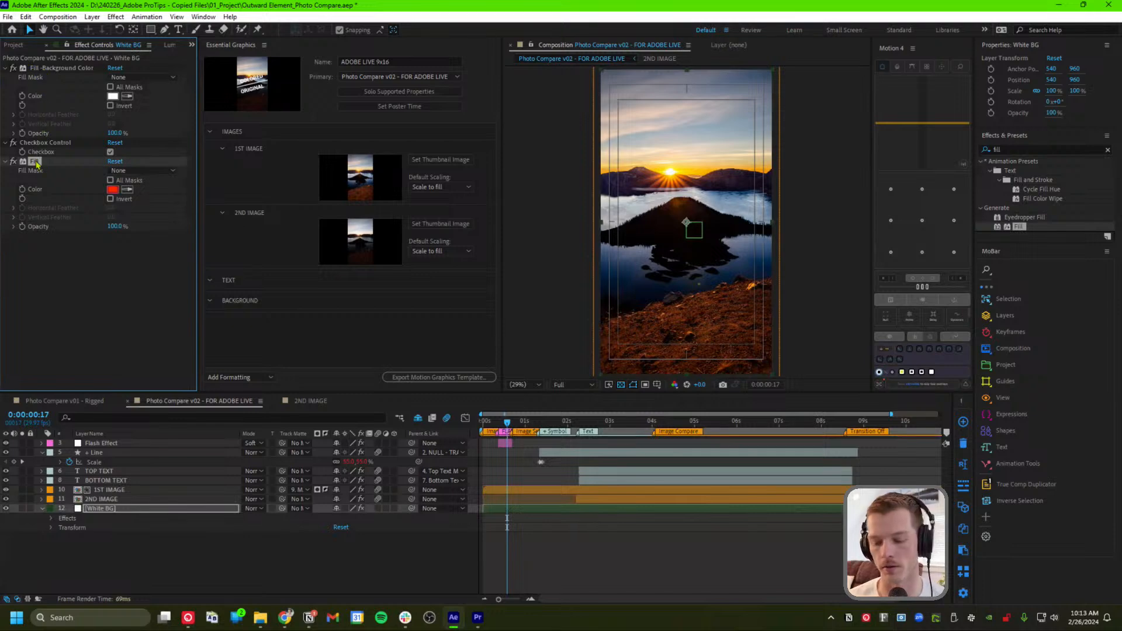
key(Delete)
click(73, 69)
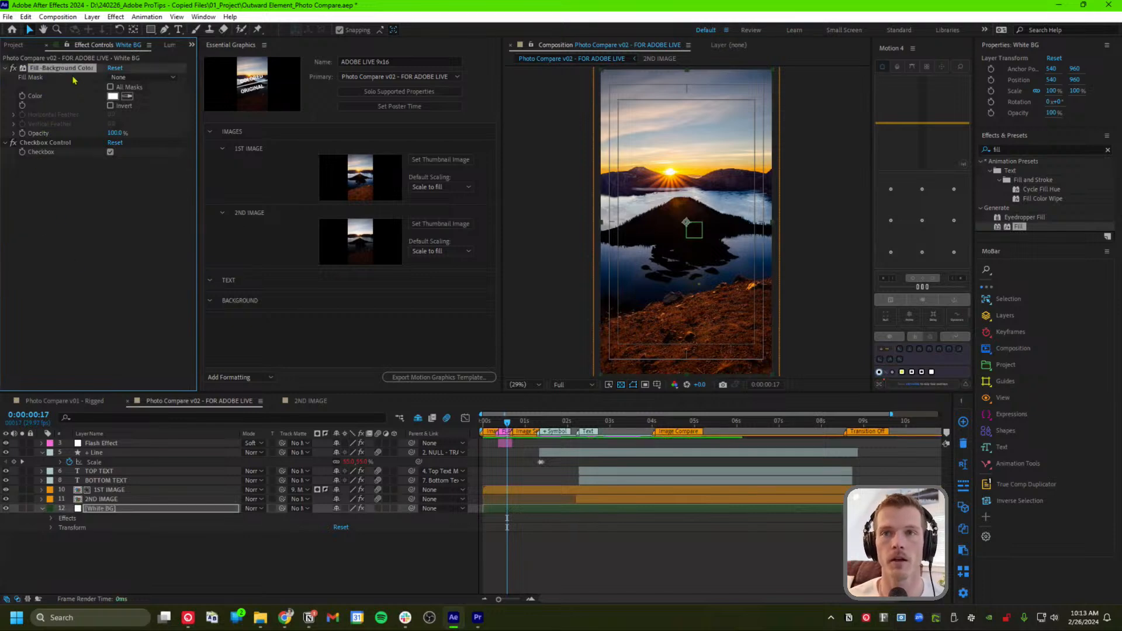
click(56, 200)
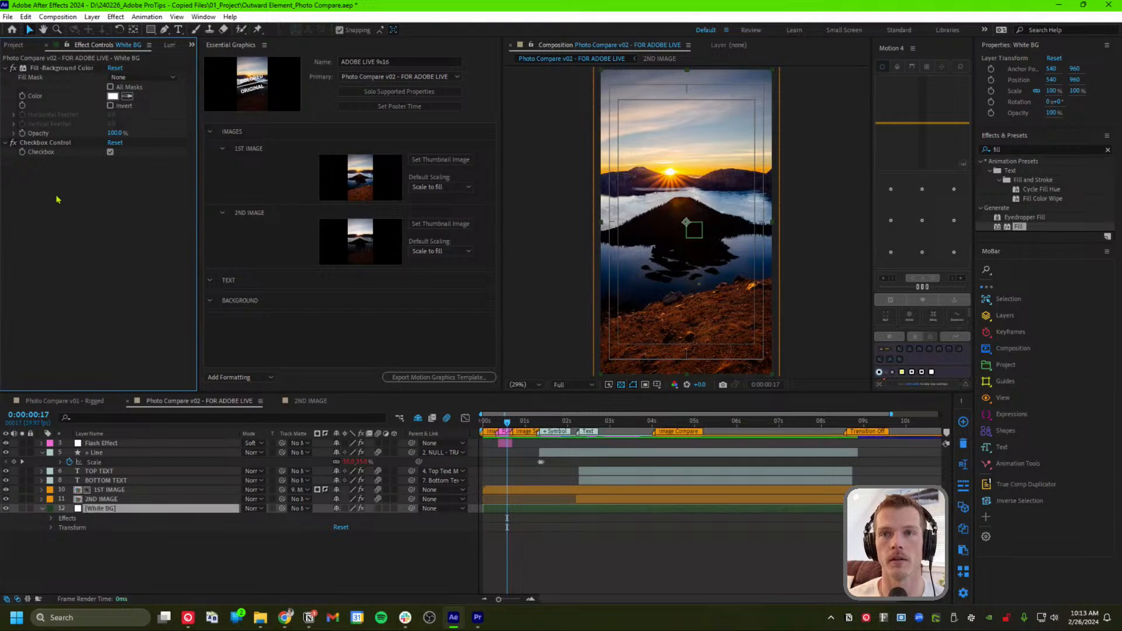
click(45, 144)
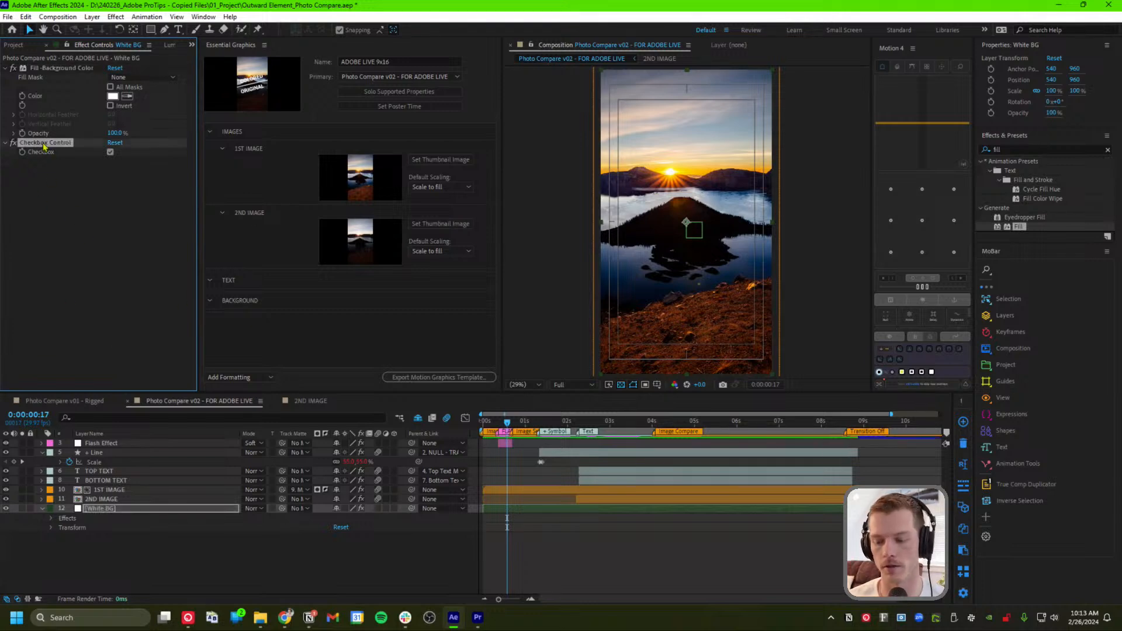
key(Delete)
Preview a red background fill, cancel to keep white, and drag the effect to Essential Graphics
click(49, 69)
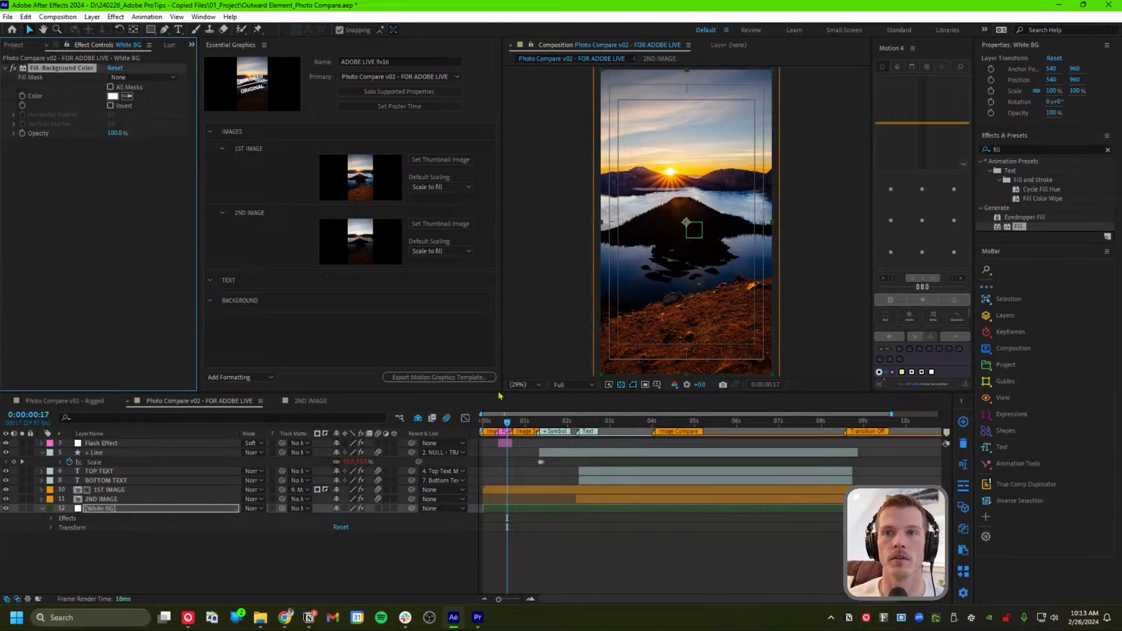
click(488, 420)
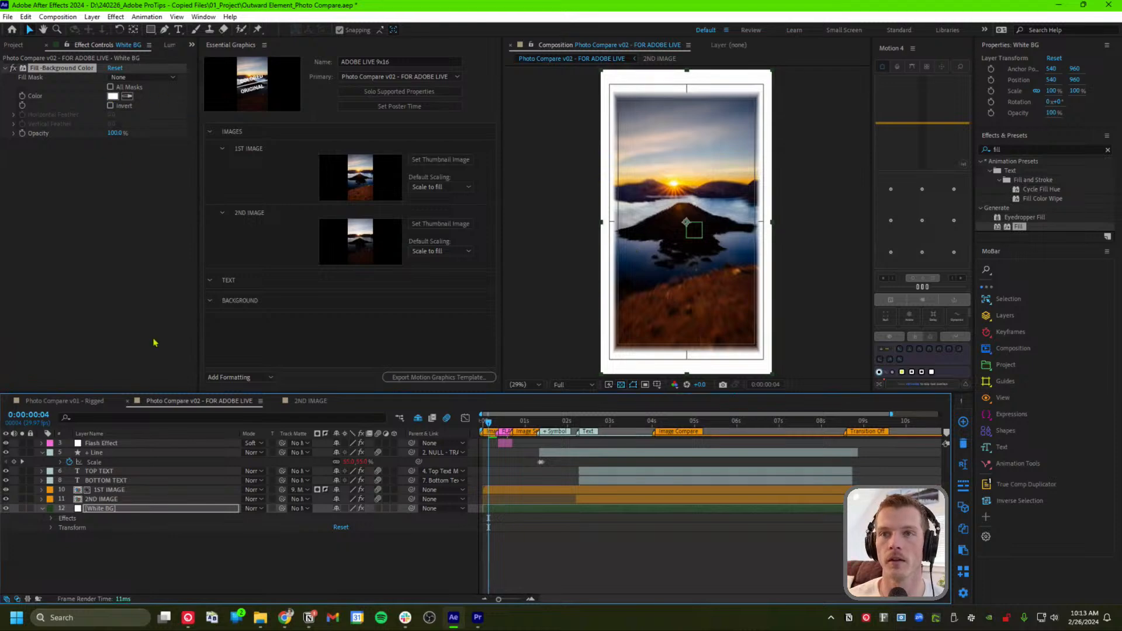
click(113, 96)
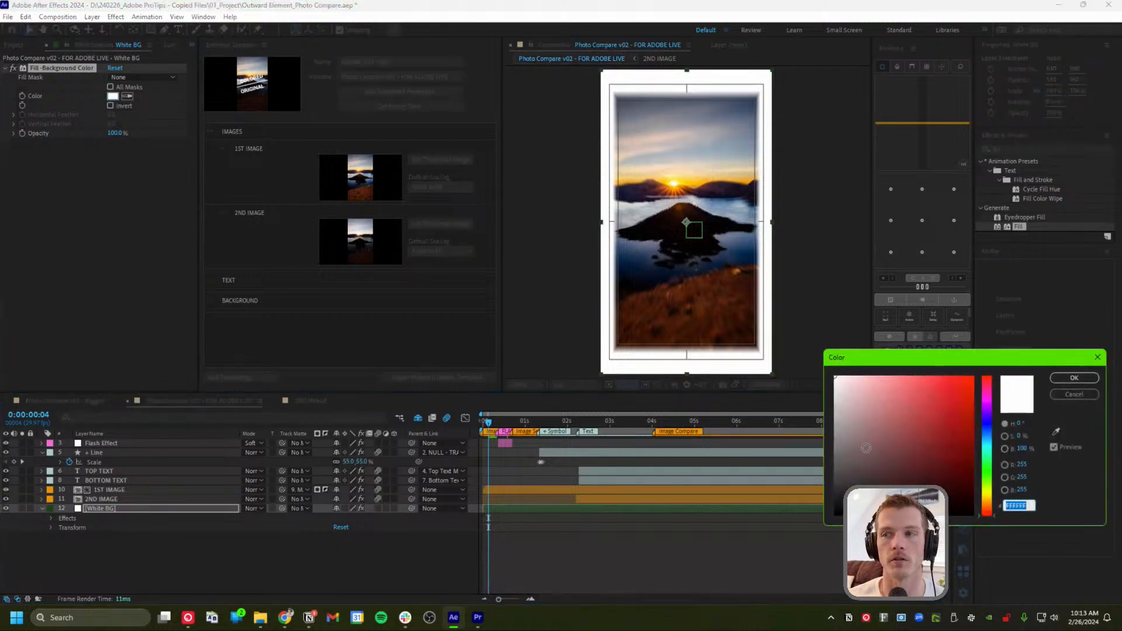
click(958, 380)
drag(958, 380, 927, 439)
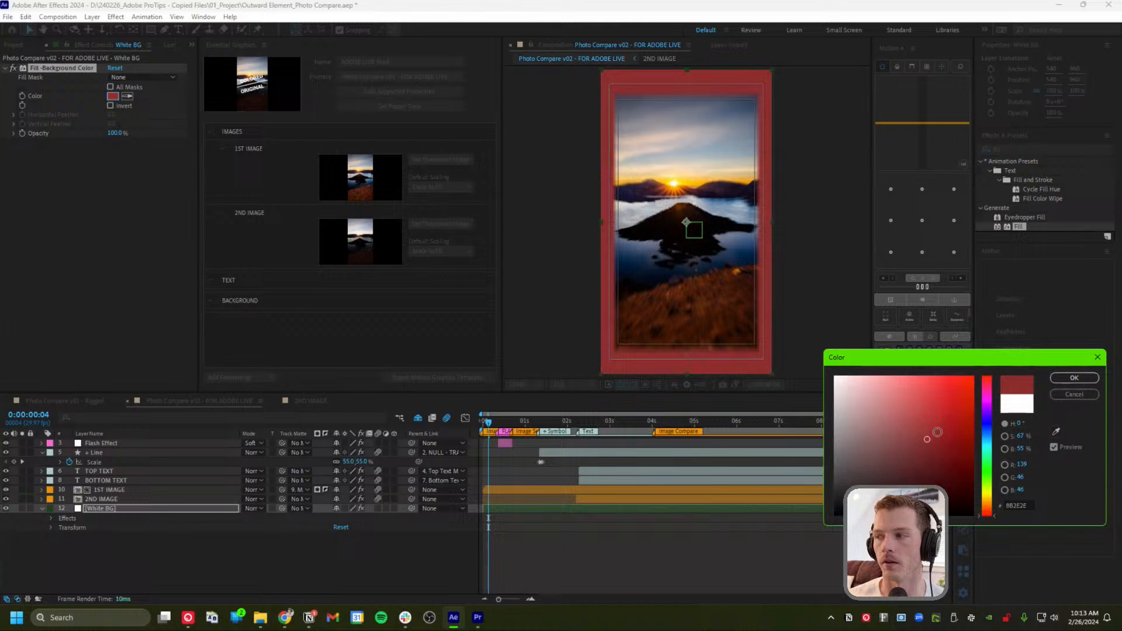
click(1082, 394)
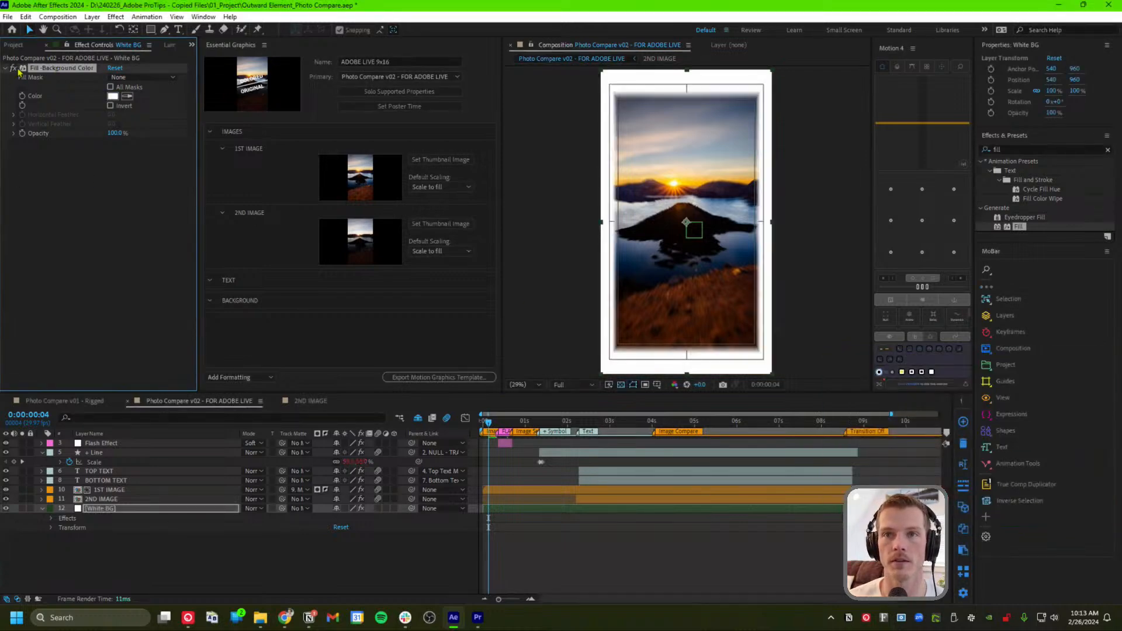
drag(48, 69, 318, 323)
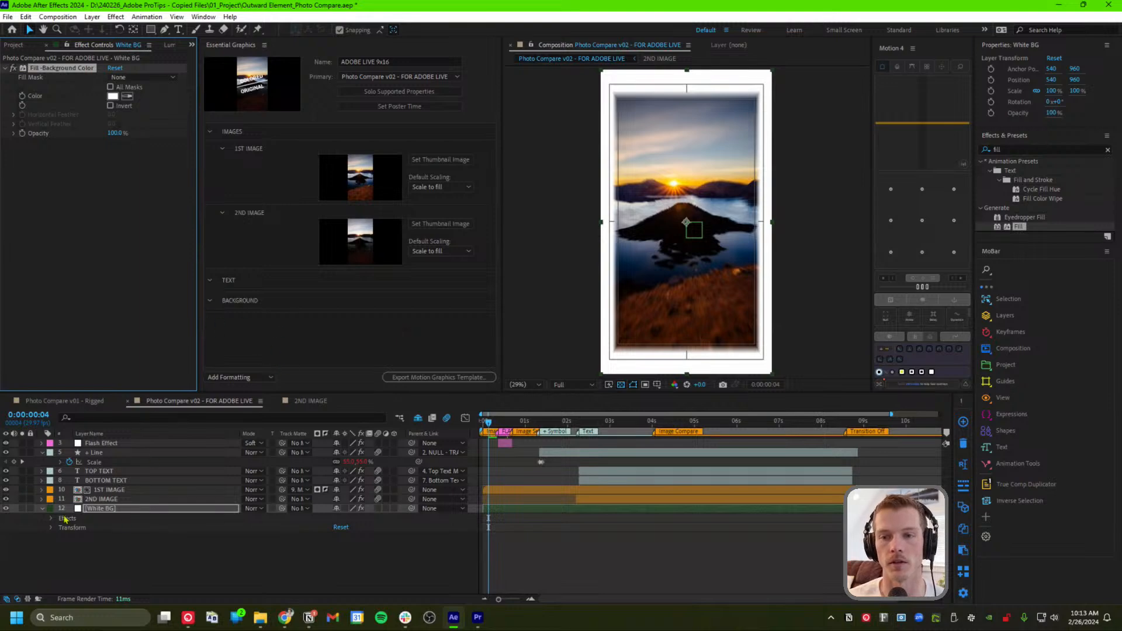
Expose the Fill-Background Color's Color as an Essential Graphics control named COLOR
click(42, 509)
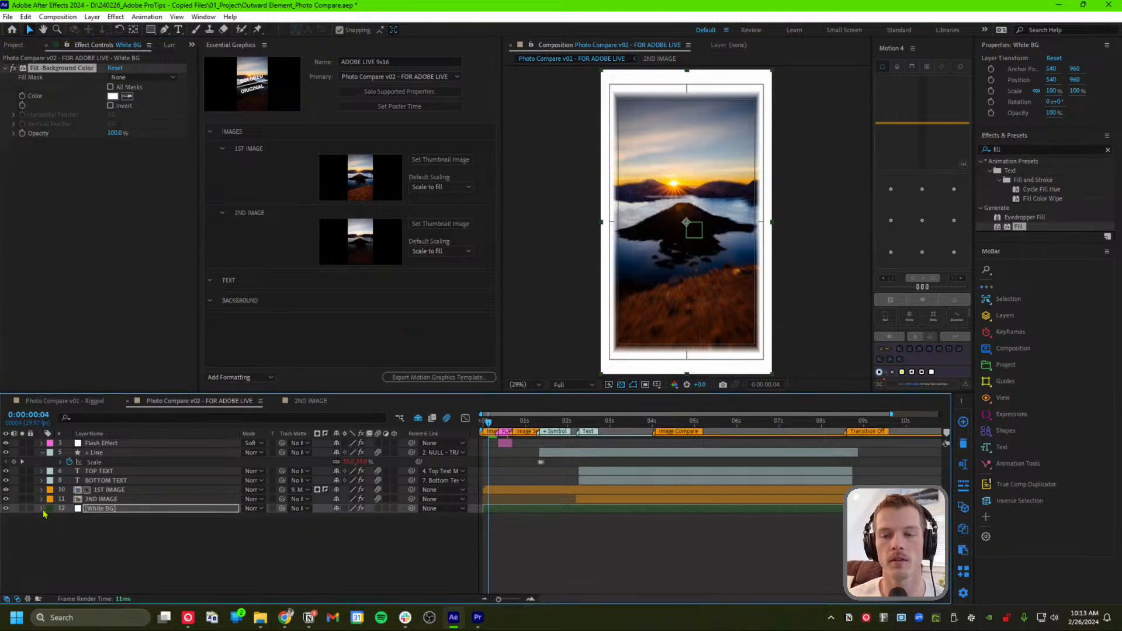
click(43, 510)
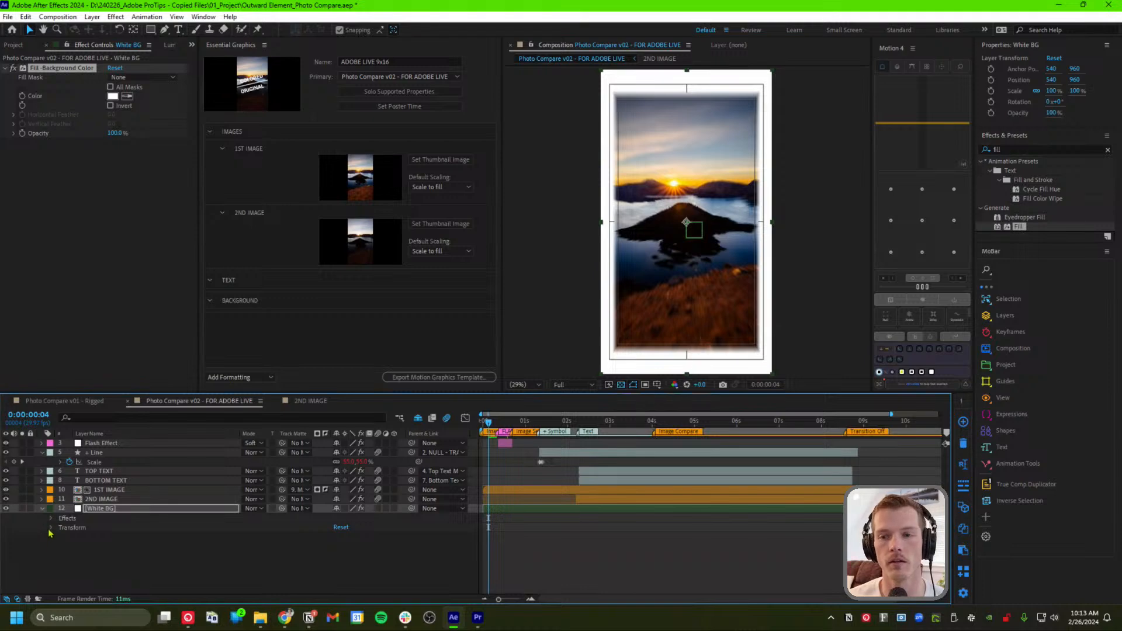
click(51, 518)
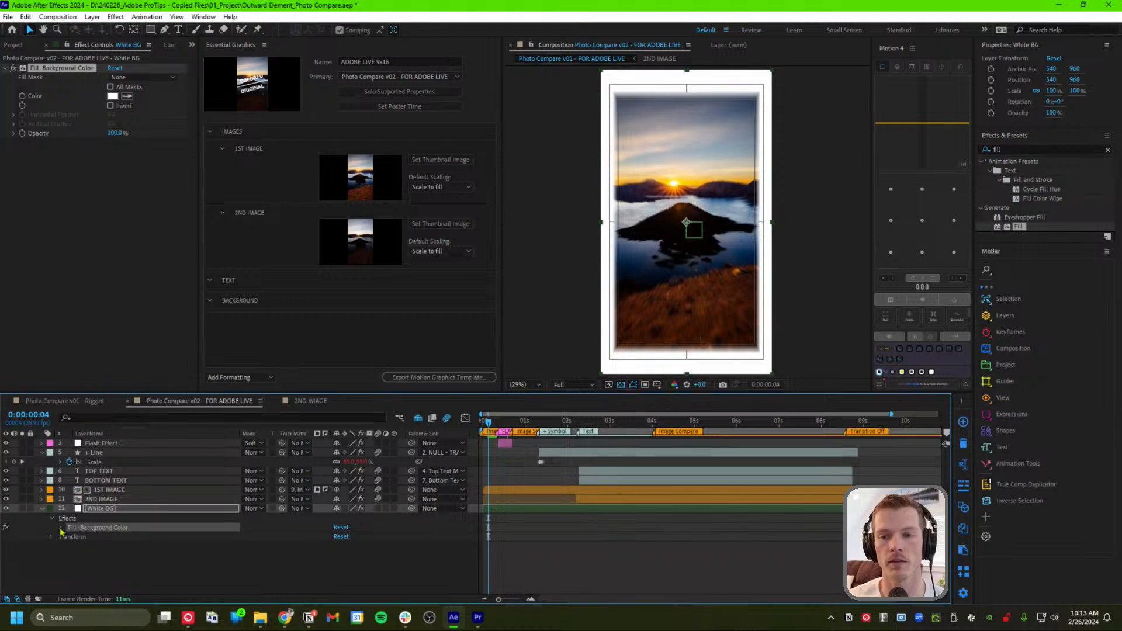
click(60, 527)
scroll(172, 542, down, 1)
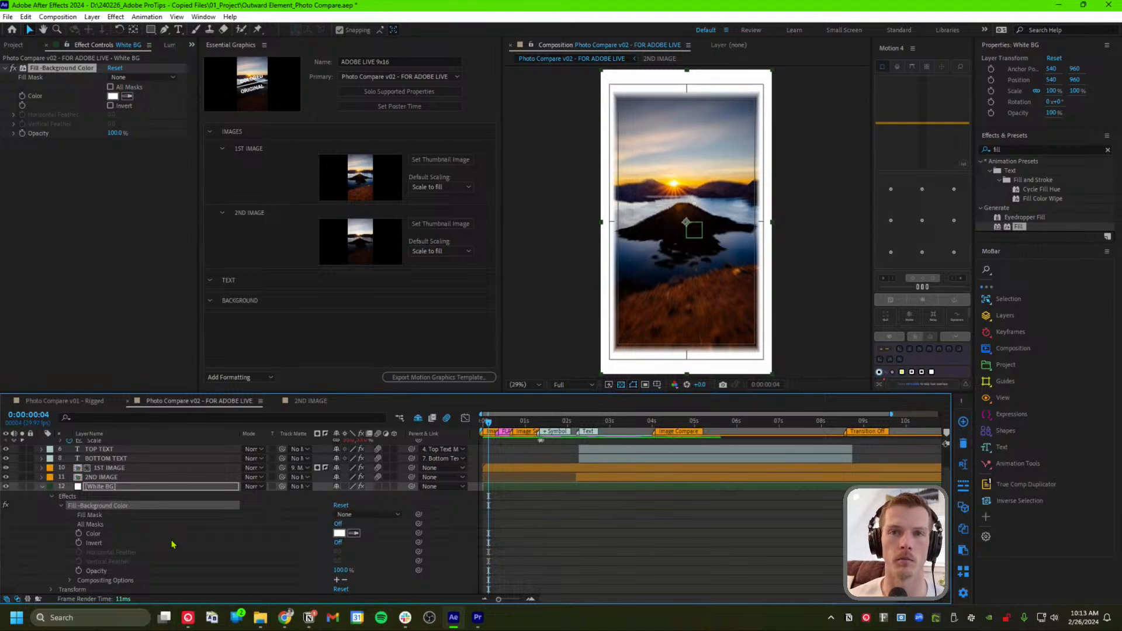
click(92, 534)
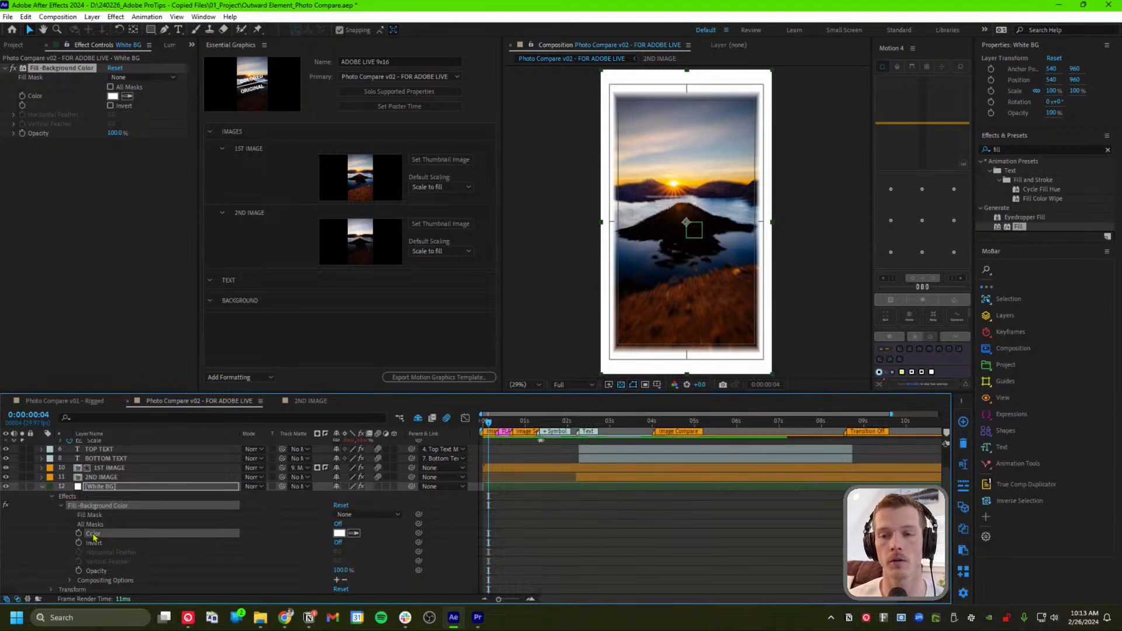
drag(93, 534, 237, 339)
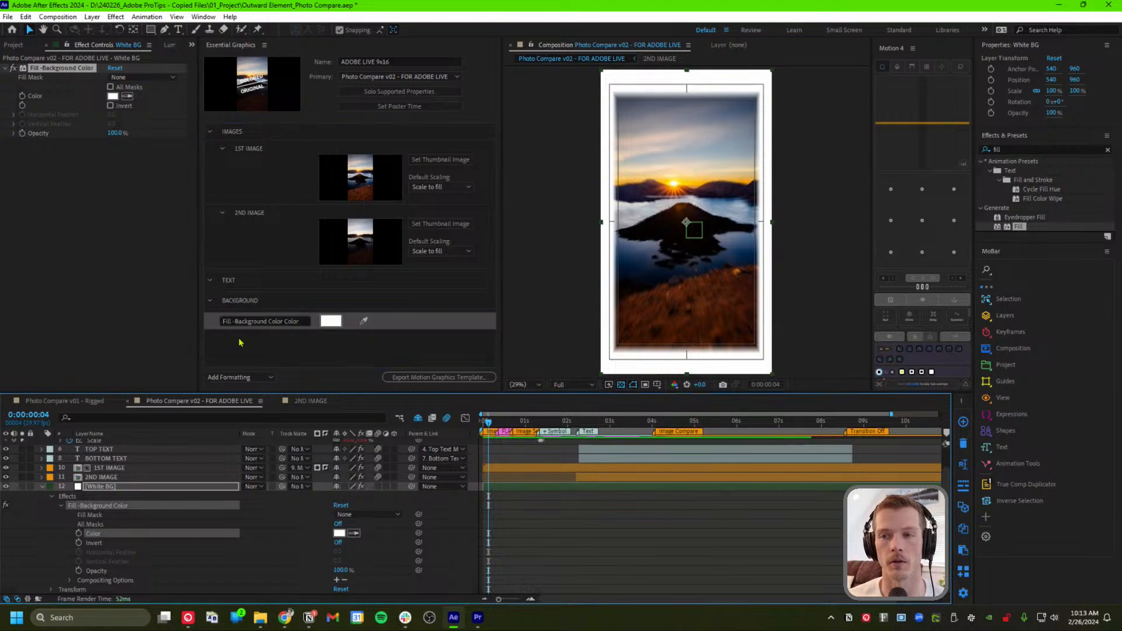
click(250, 322)
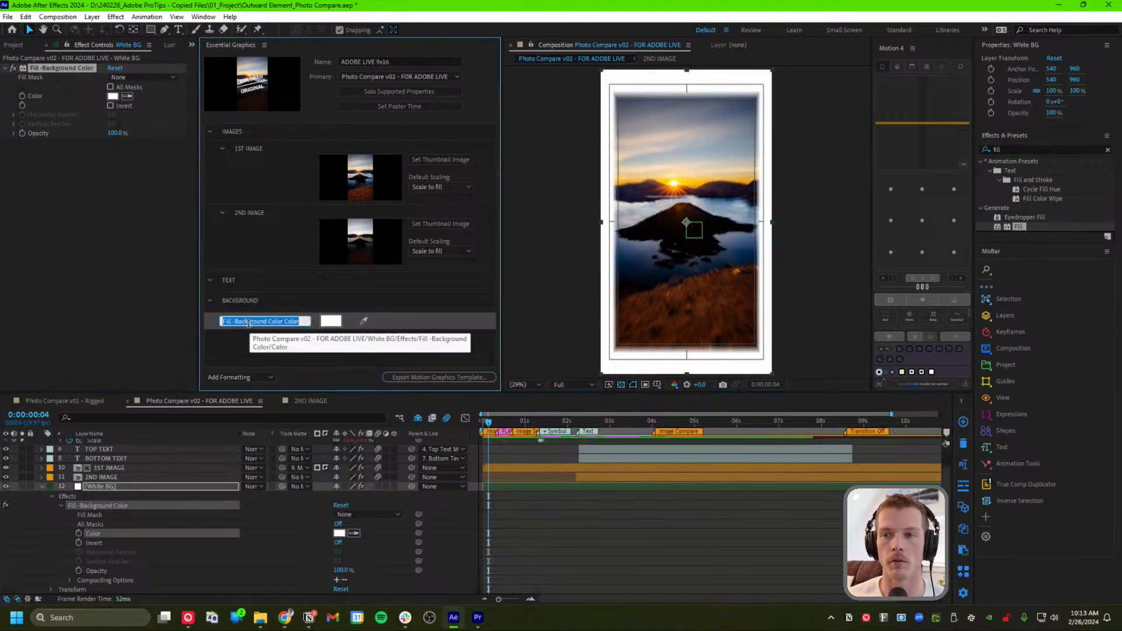
text(BACKGROUN)
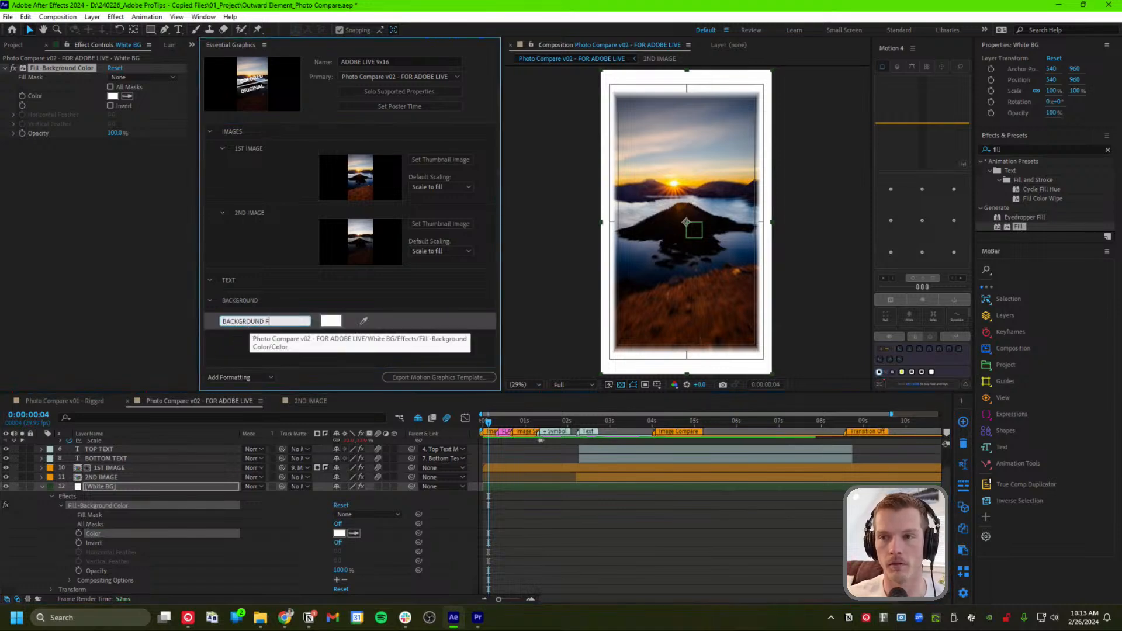
text(D F)
key(BackSpace)
key(BackSpace)
key(BackSpace)
key(BackSpace)
key(BackSpace)
key(BackSpace)
key(BackSpace)
key(BackSpace)
key(BackSpace)
key(BackSpace)
key(BackSpace)
key(BackSpace)
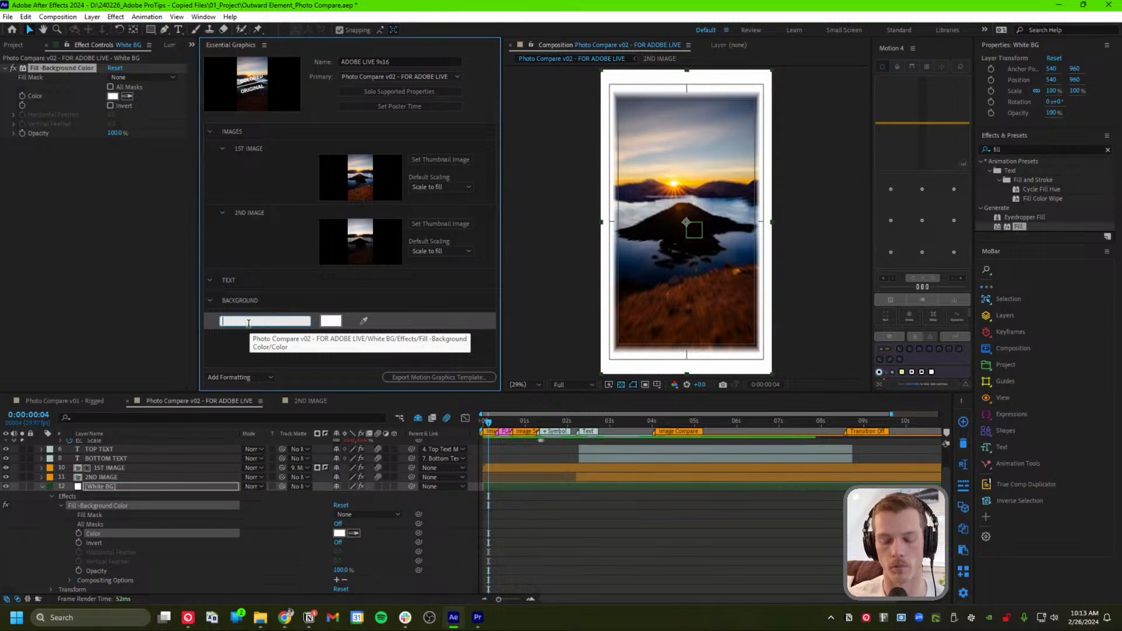
text(COLOR)
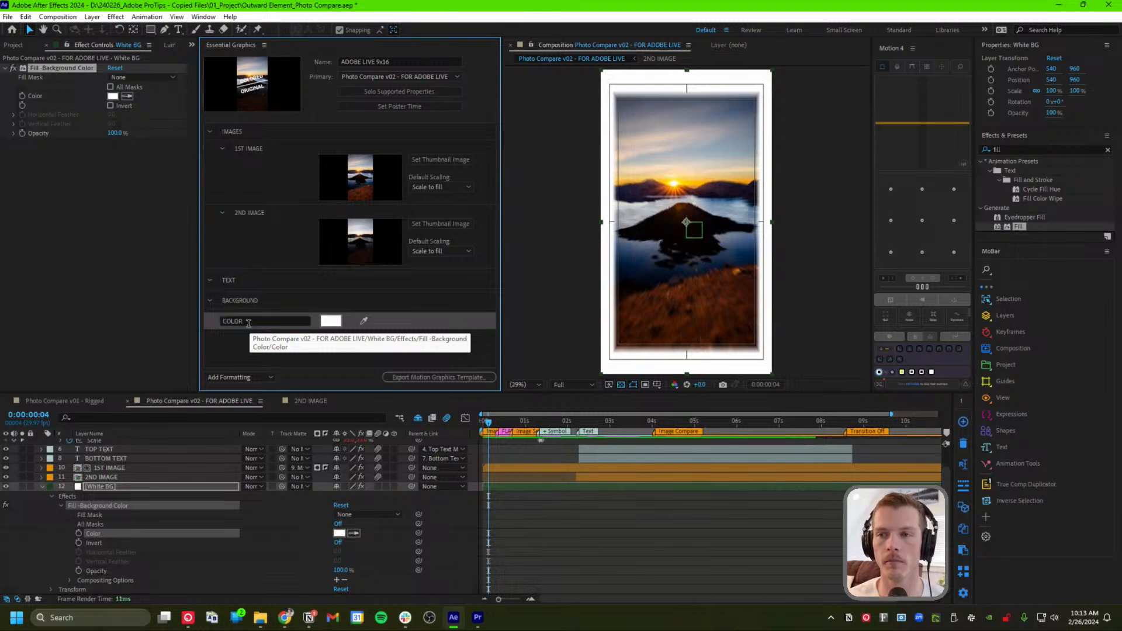
key(Return)
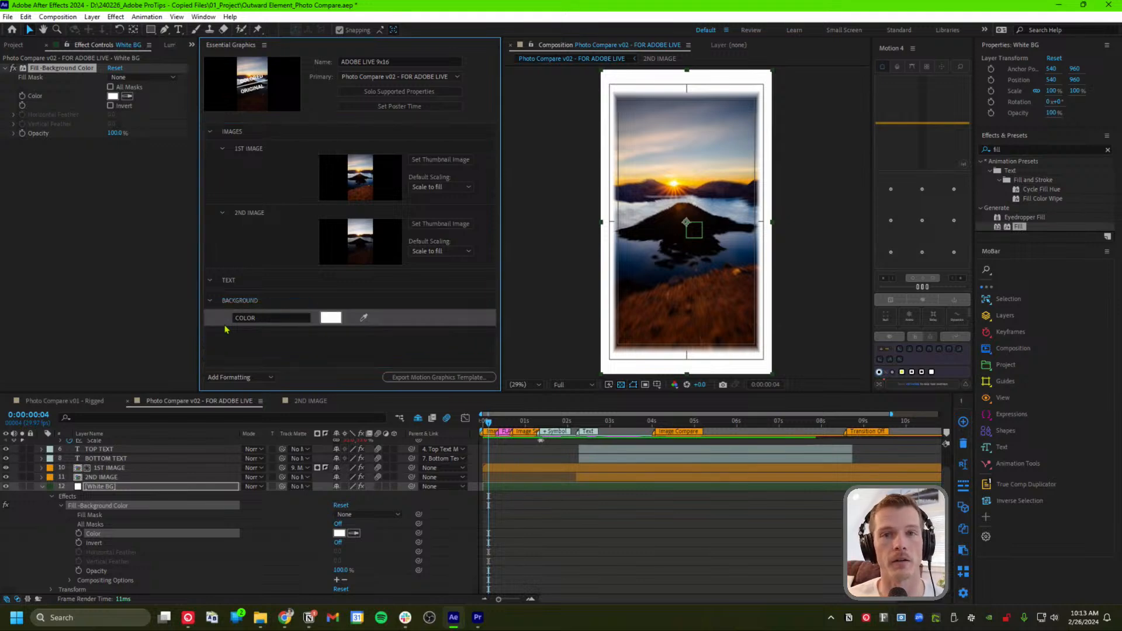
Test the COLOR control with a red shade, then undo it back to white
click(330, 318)
drag(930, 403, 971, 403)
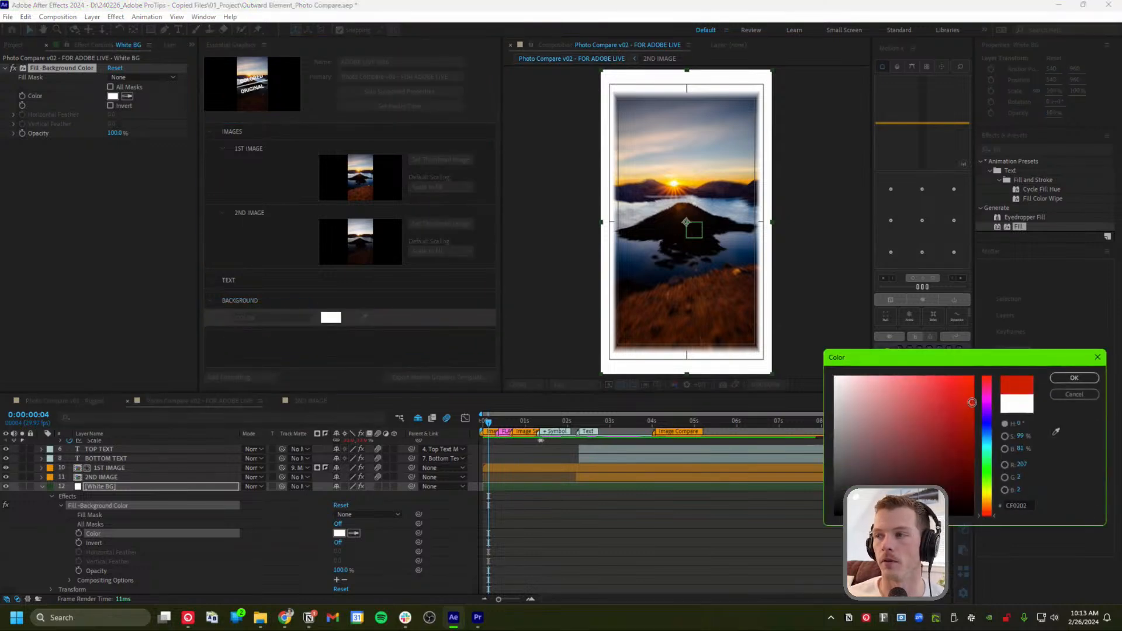
click(1074, 377)
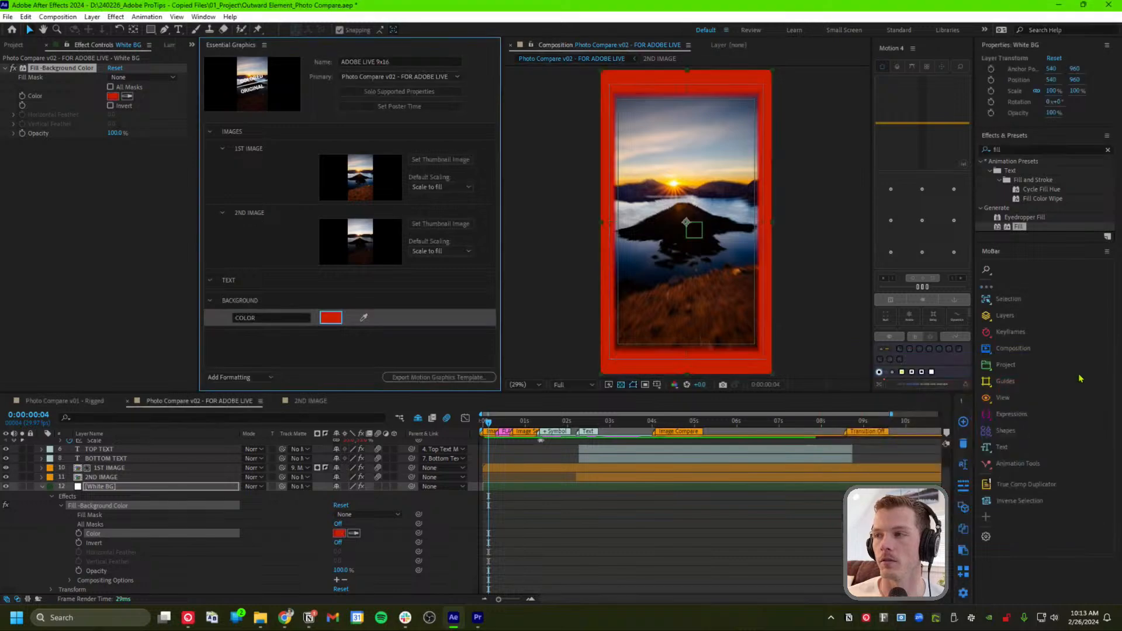
key(ctrl+z)
click(319, 360)
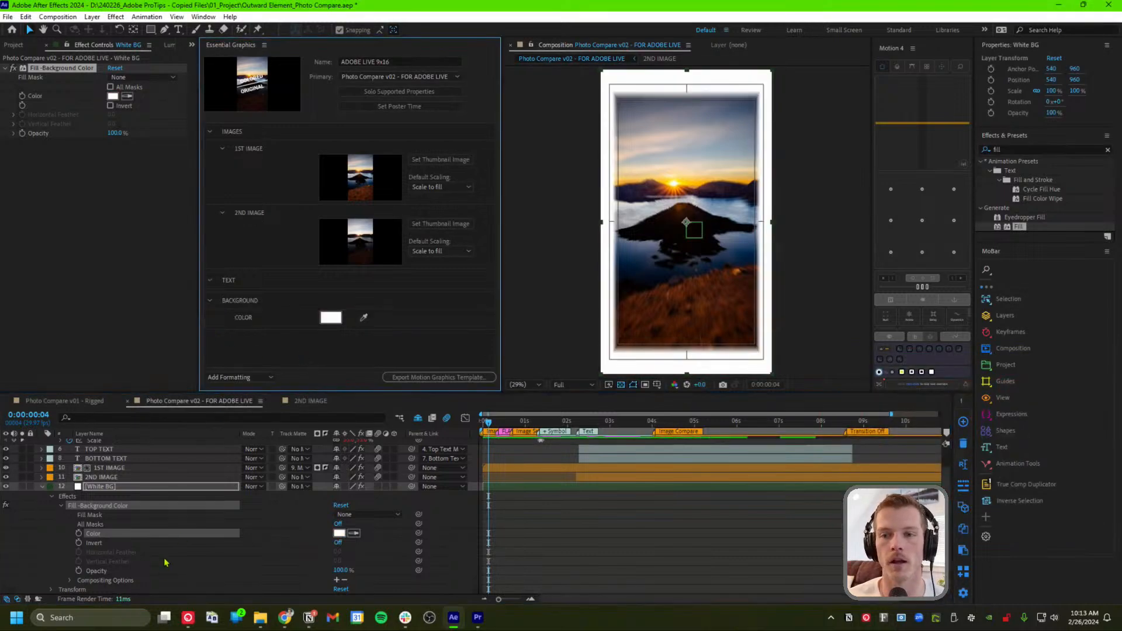
click(42, 487)
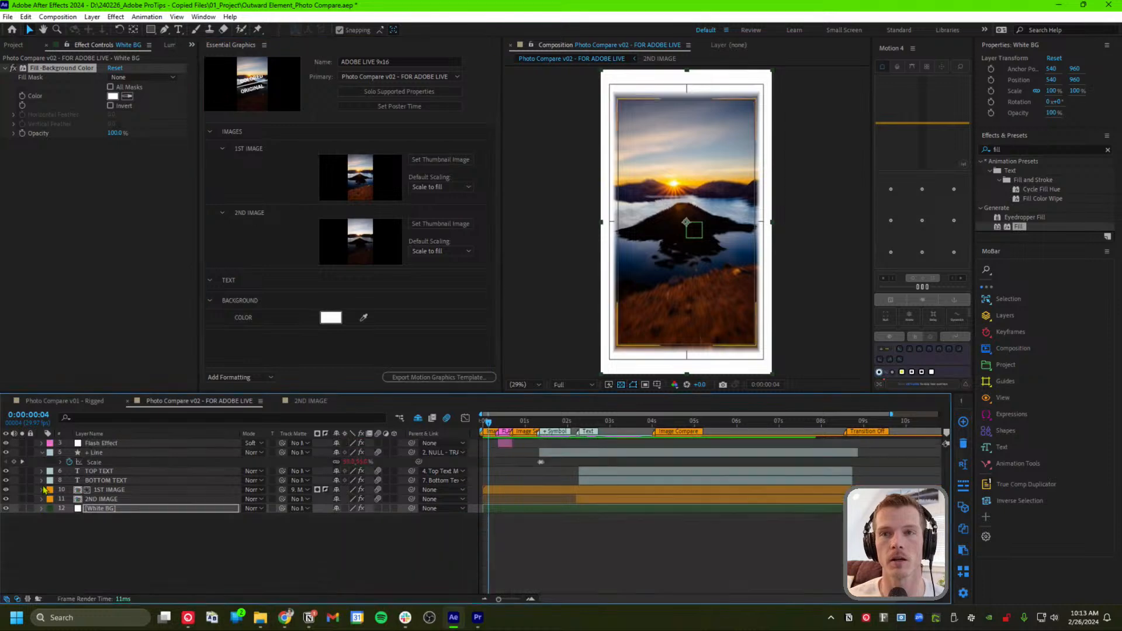
click(103, 500)
Apply a Checkbox Control effect to the White BG layer and test toggling it
click(104, 508)
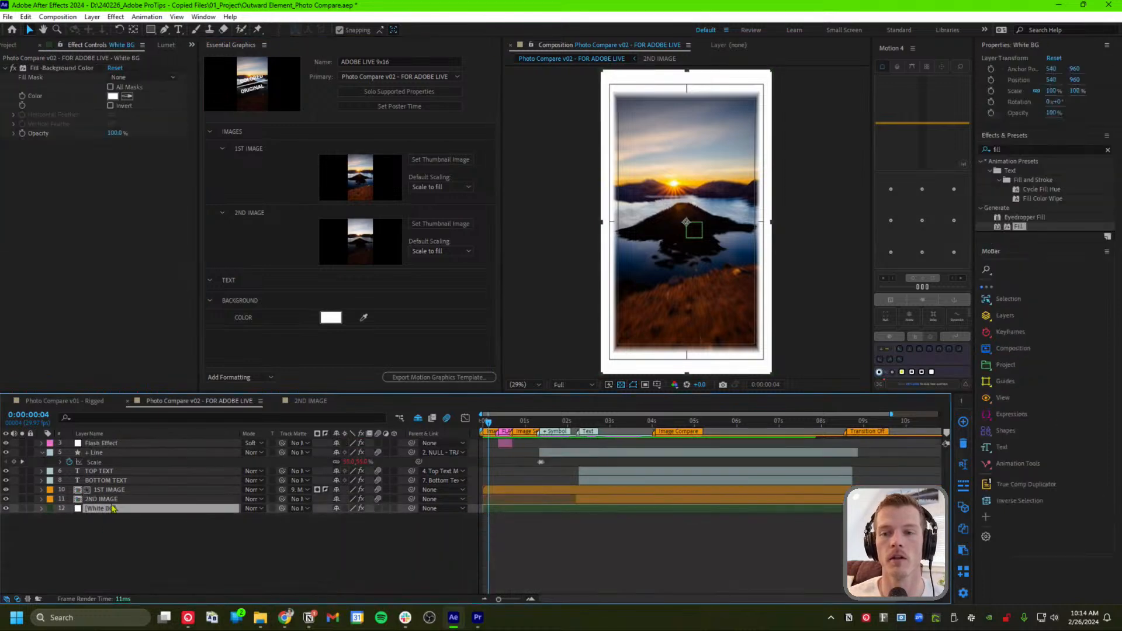
click(1013, 149)
text(check)
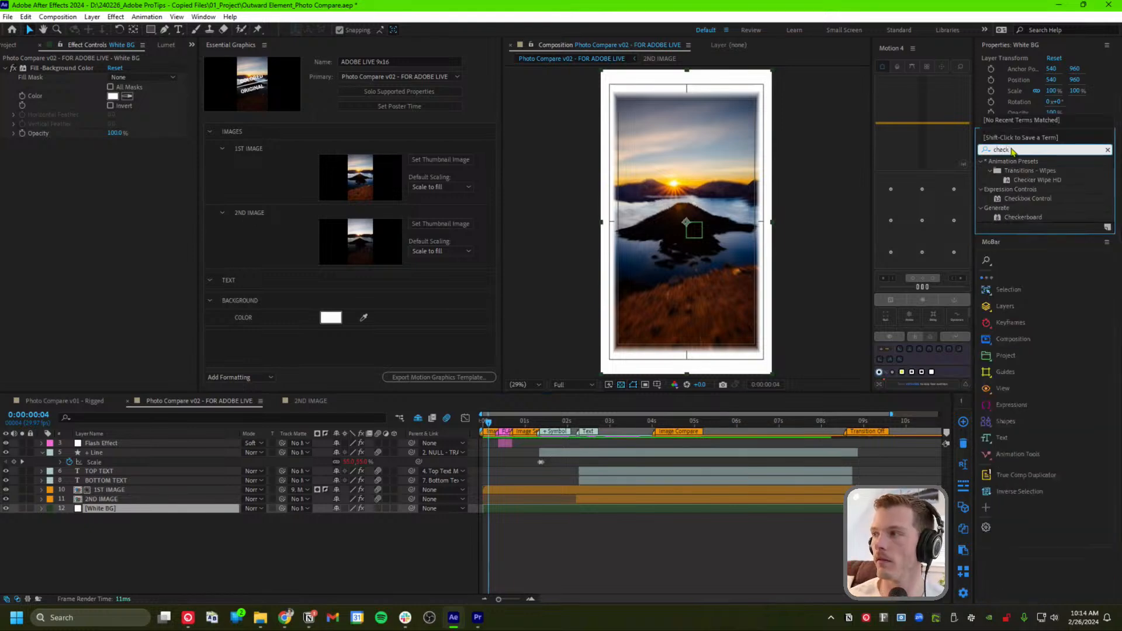
click(1049, 200)
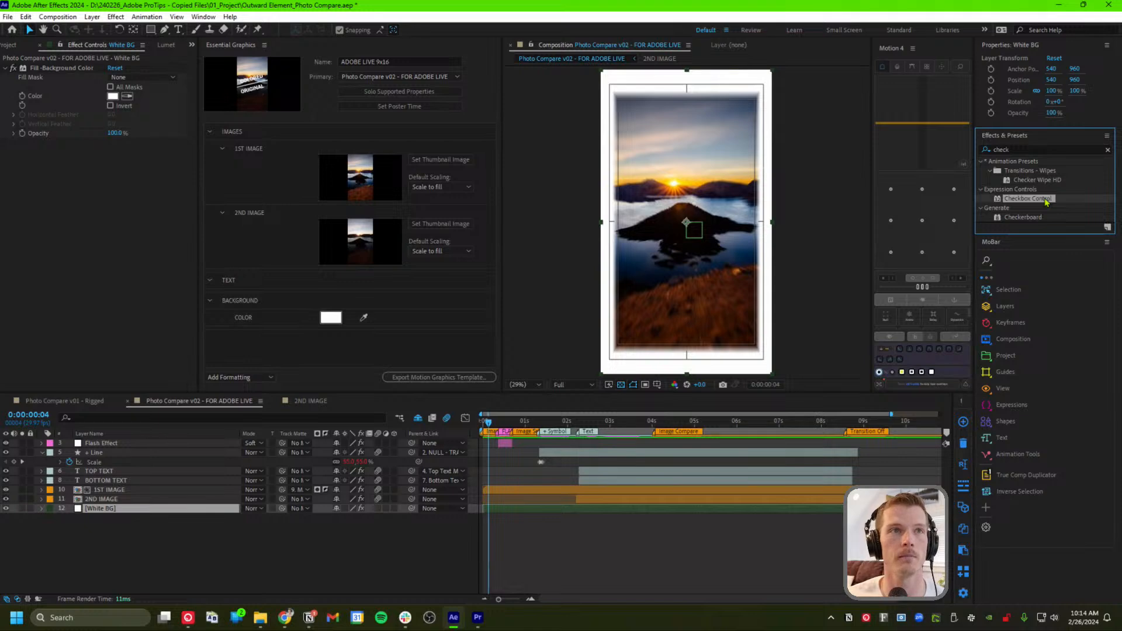
drag(1045, 201, 88, 181)
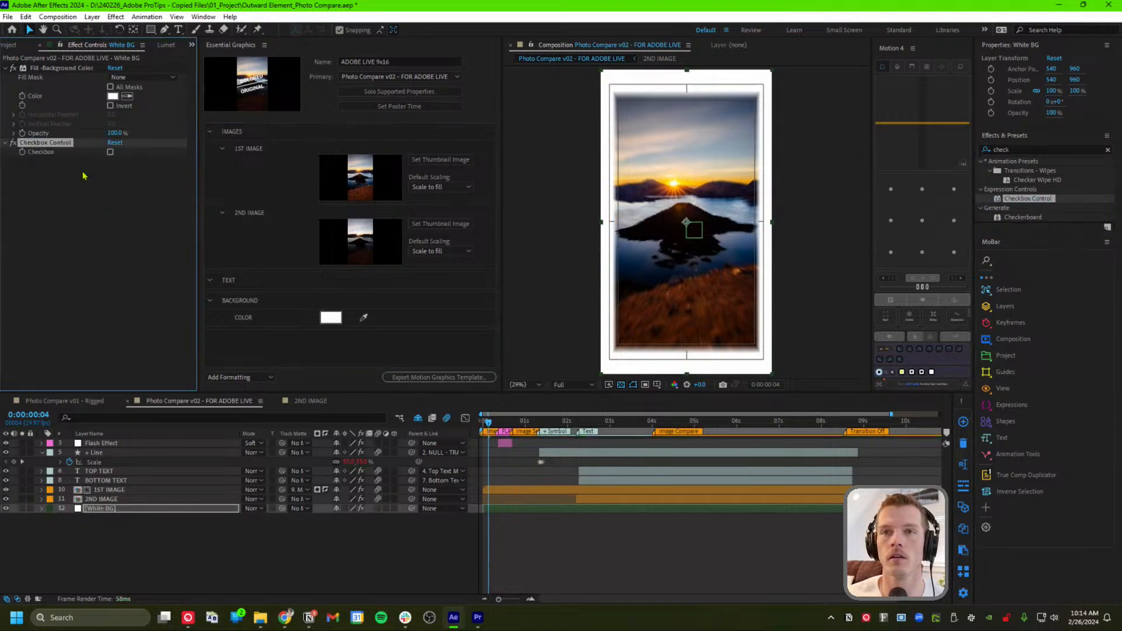
click(110, 154)
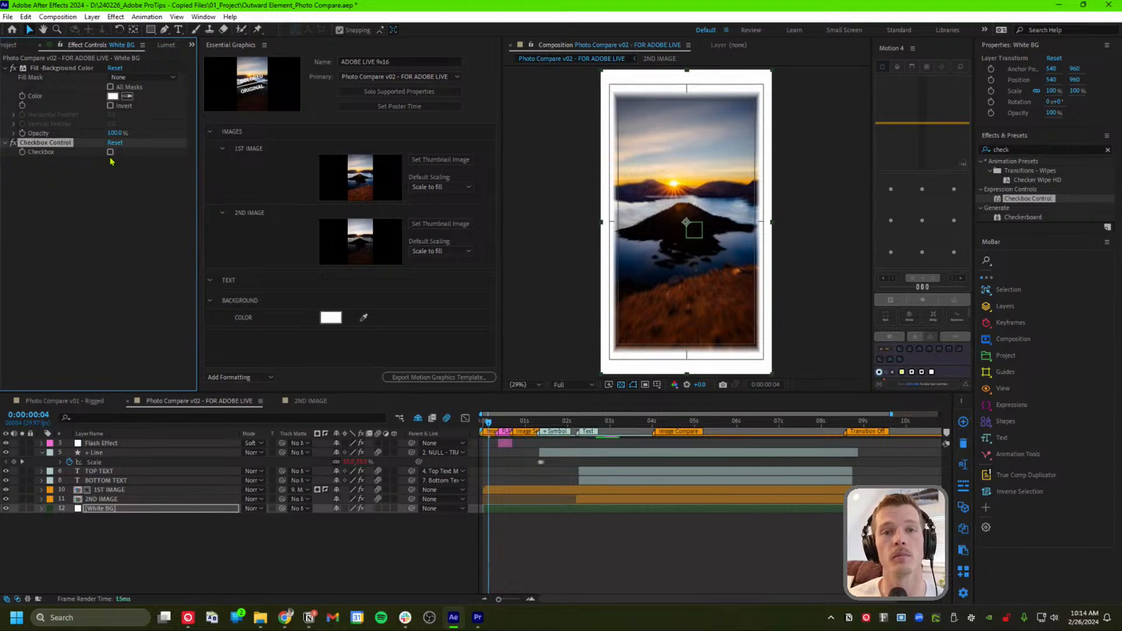
click(111, 153)
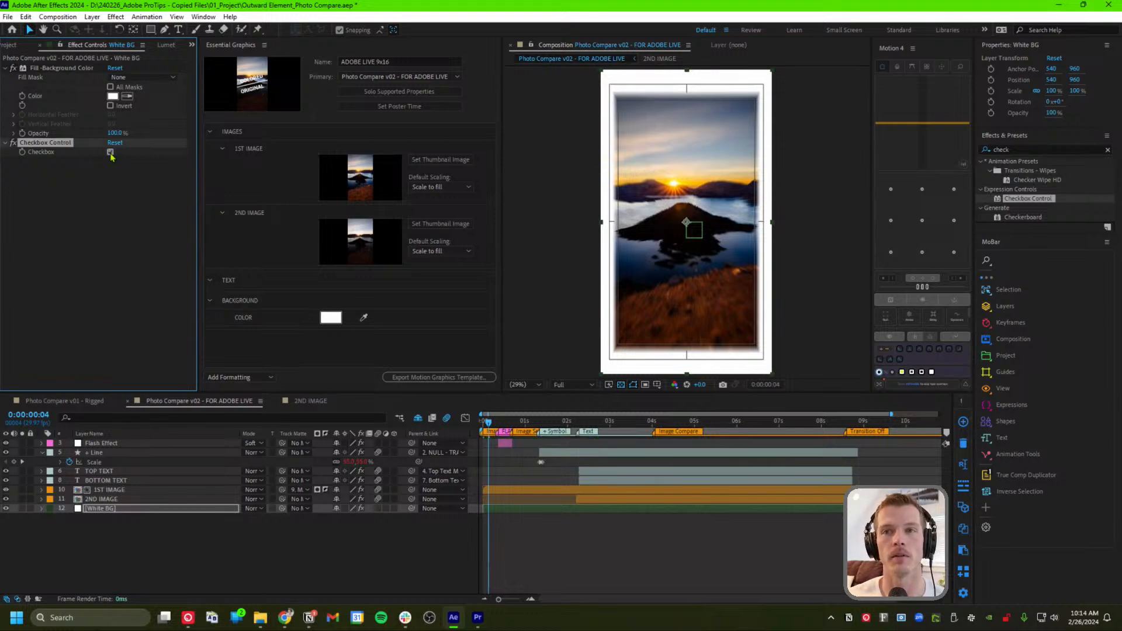
click(110, 153)
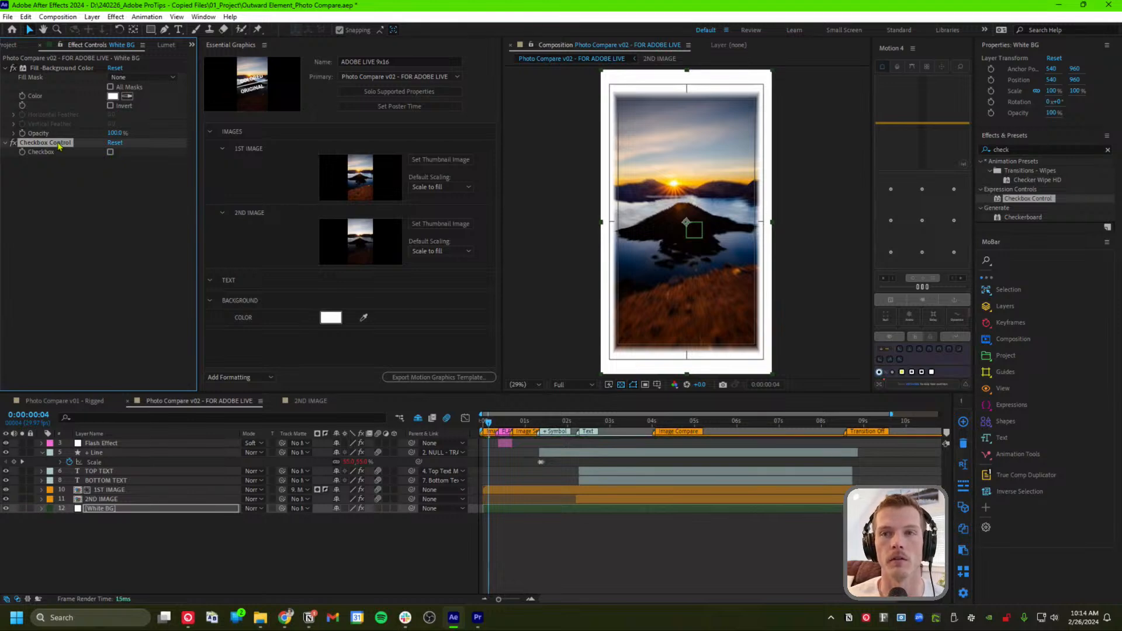
Rename the Checkbox Control effect to BACKGROUDN ON OFF
right_click(57, 144)
click(97, 151)
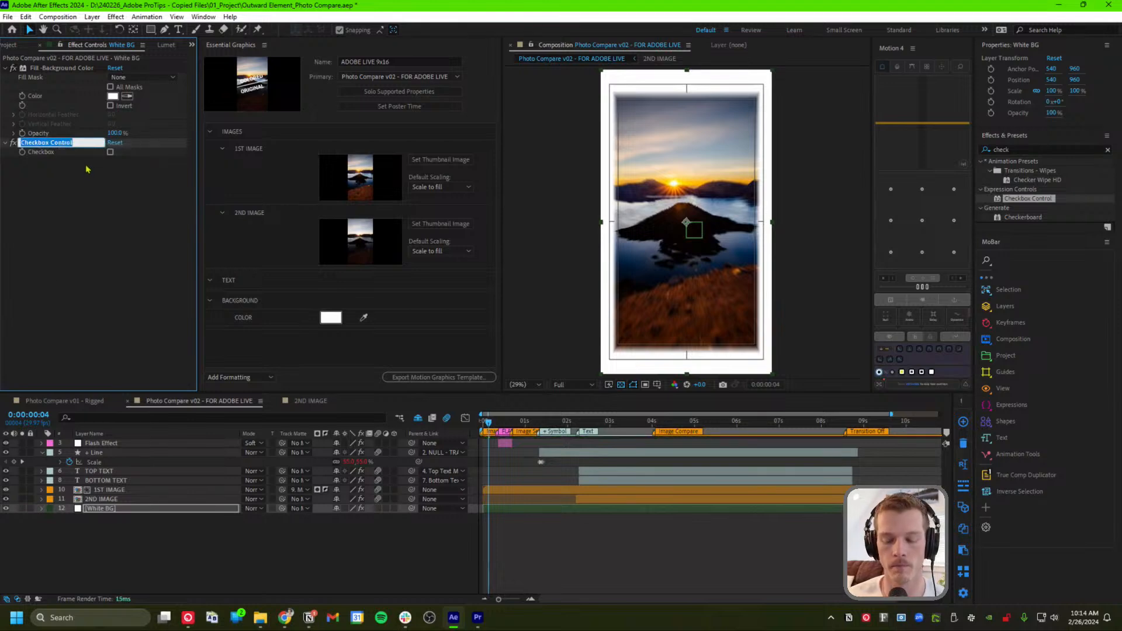
text(BACKGR)
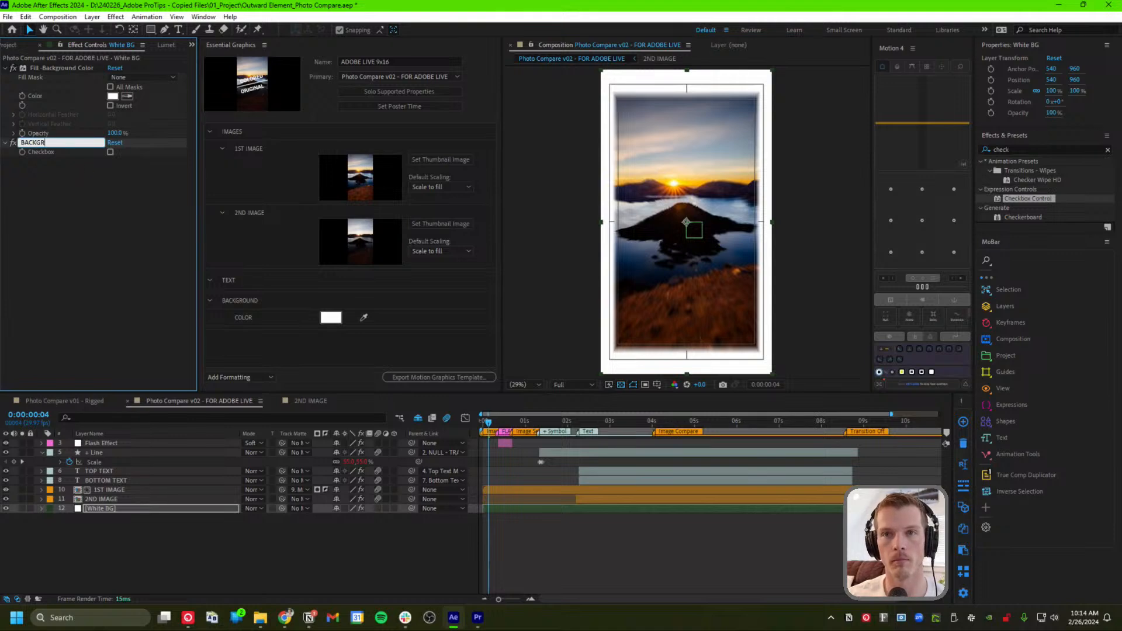
text(OUDN ON OFF)
key(Return)
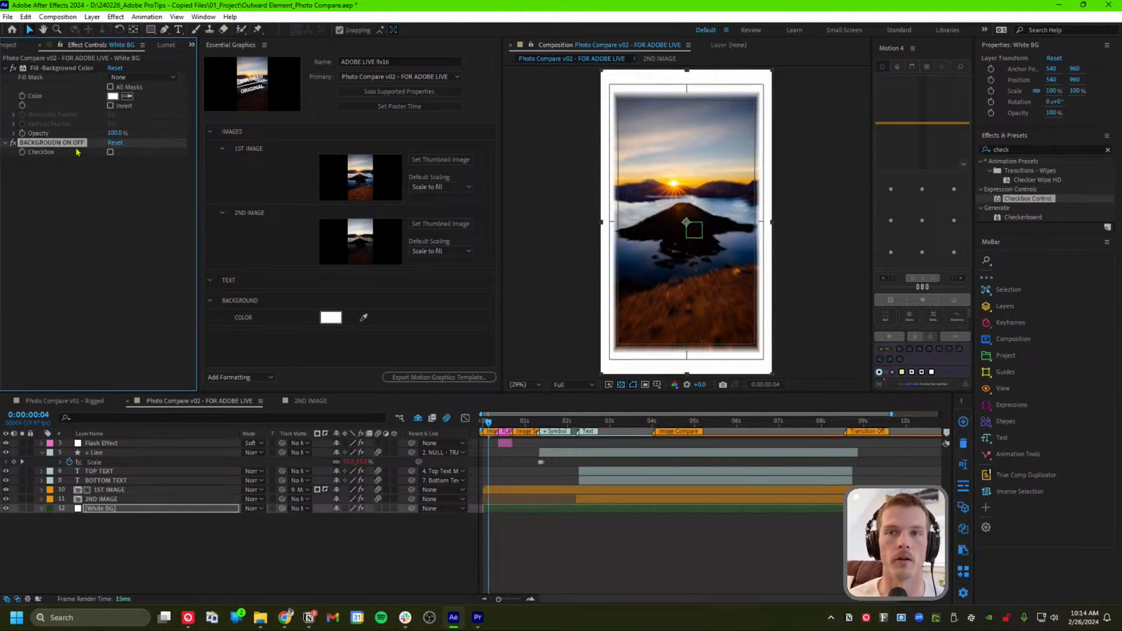
click(87, 201)
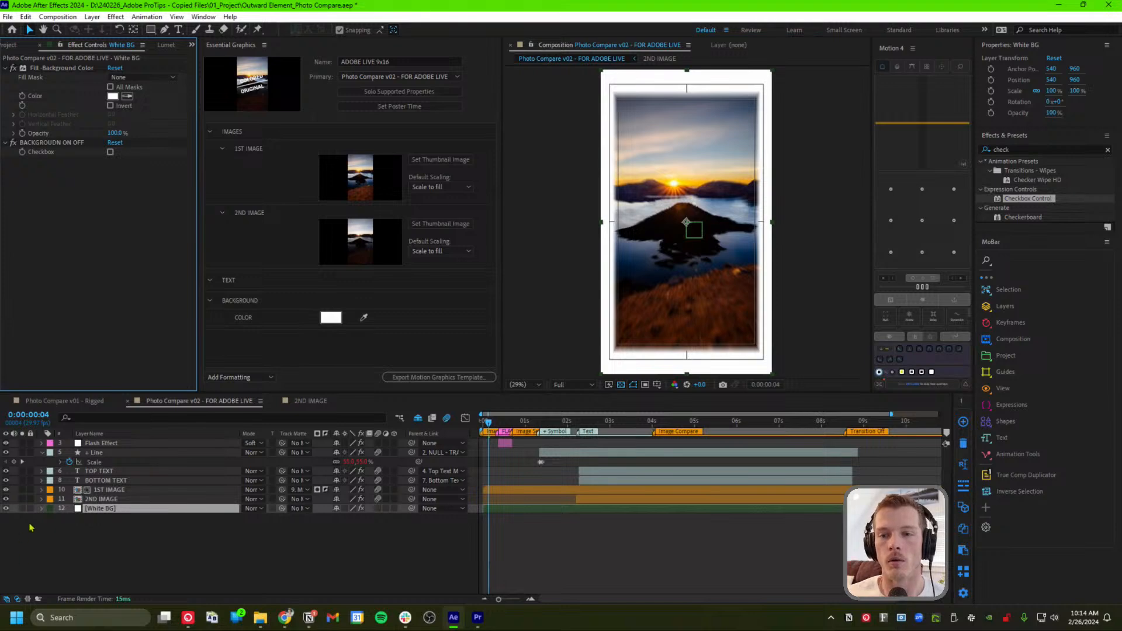
Pick-whip White BG's Opacity expression to the BACKGROUDN ON OFF checkbox and begin adding *100
click(42, 508)
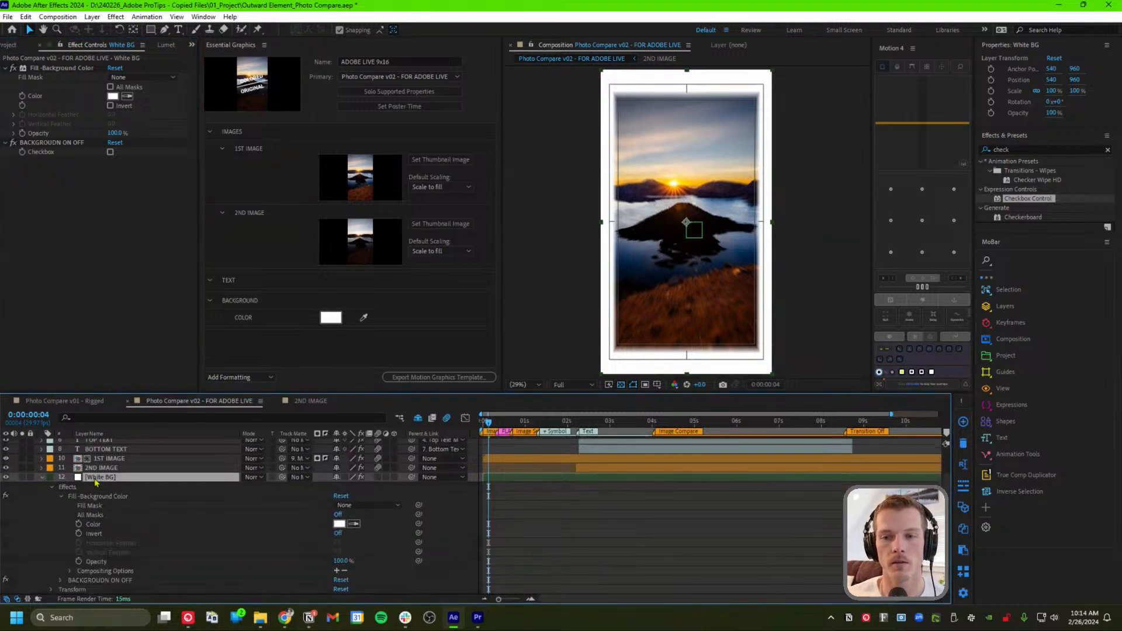
key(t)
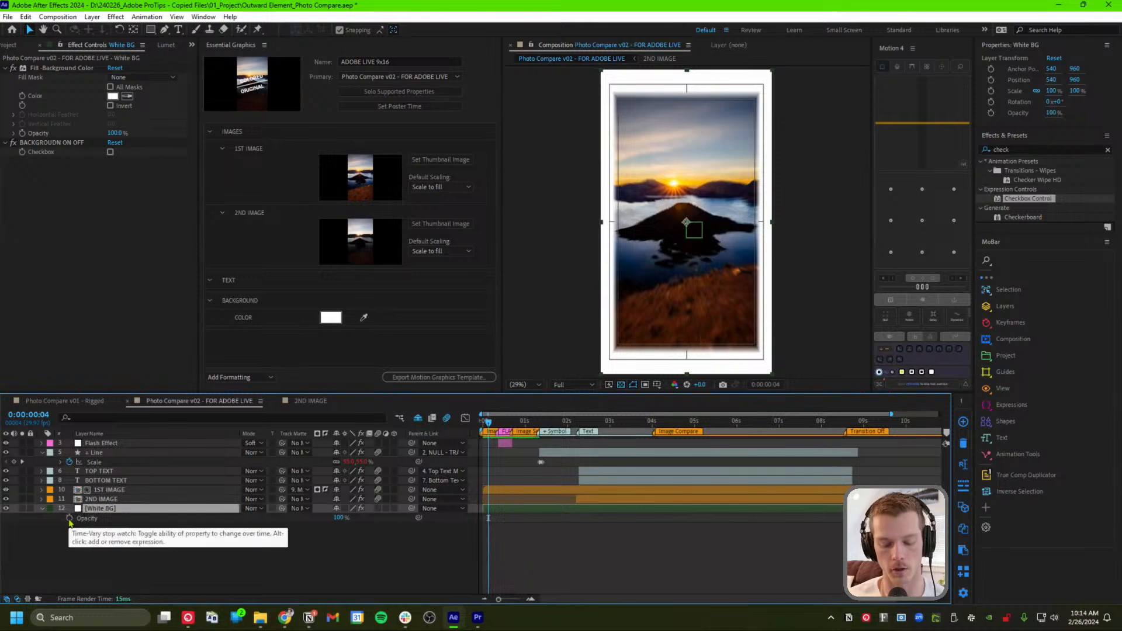
alt+click(69, 518)
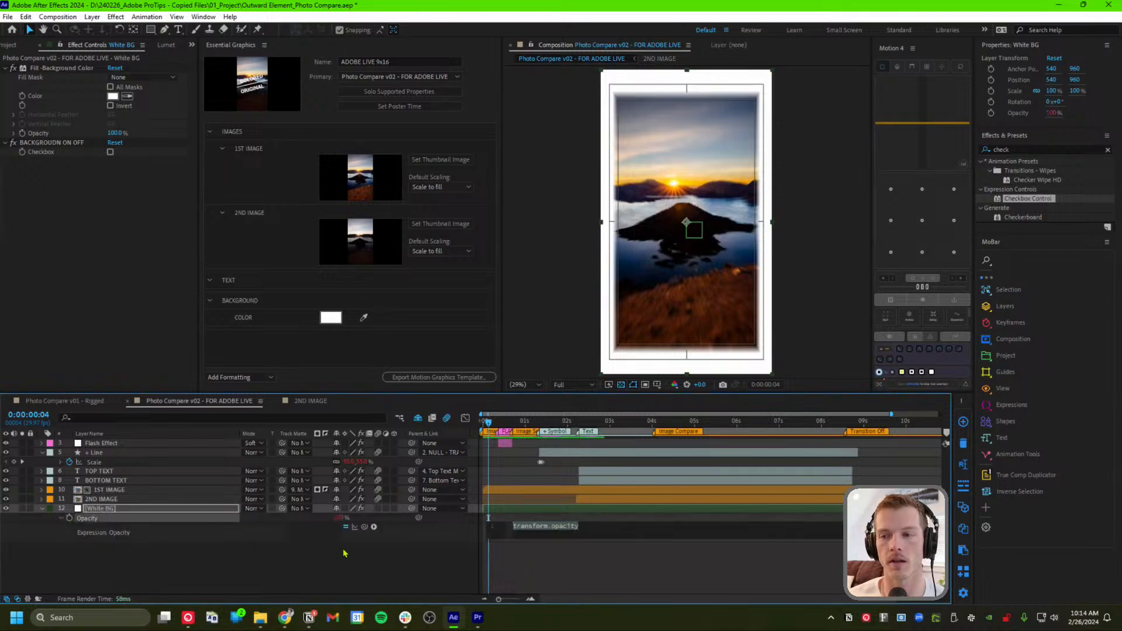
drag(363, 526, 43, 153)
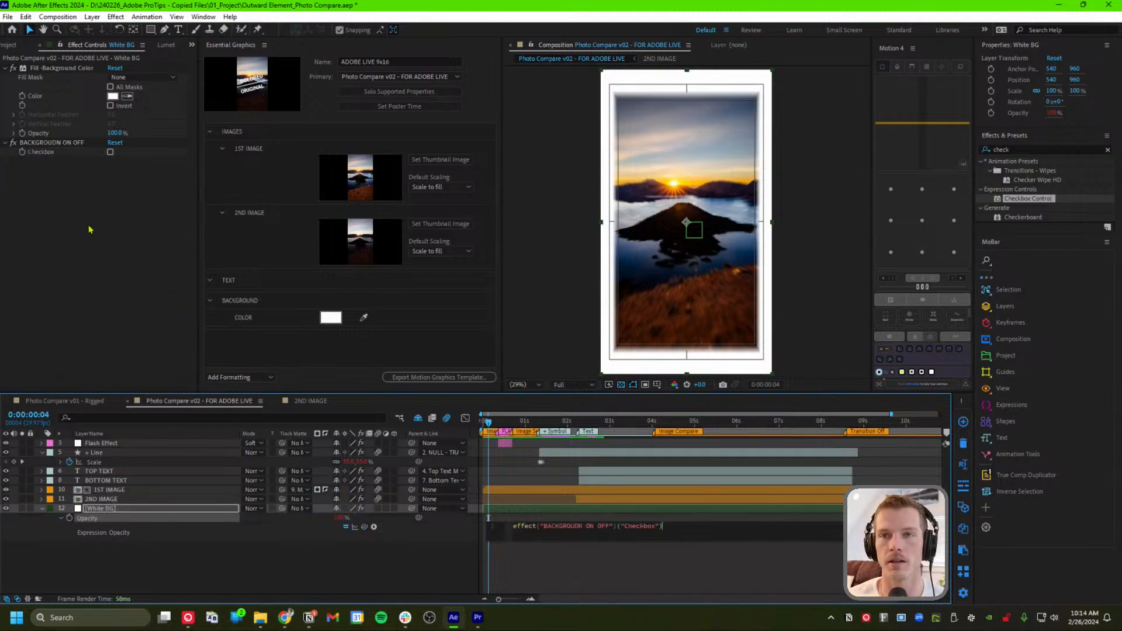
click(375, 581)
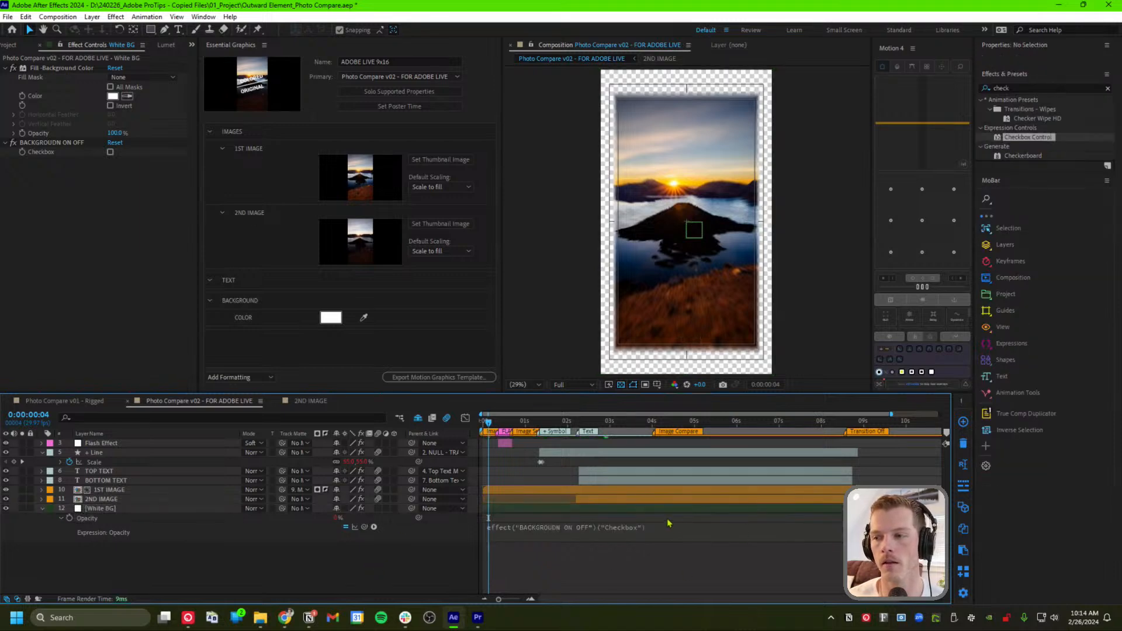
click(88, 207)
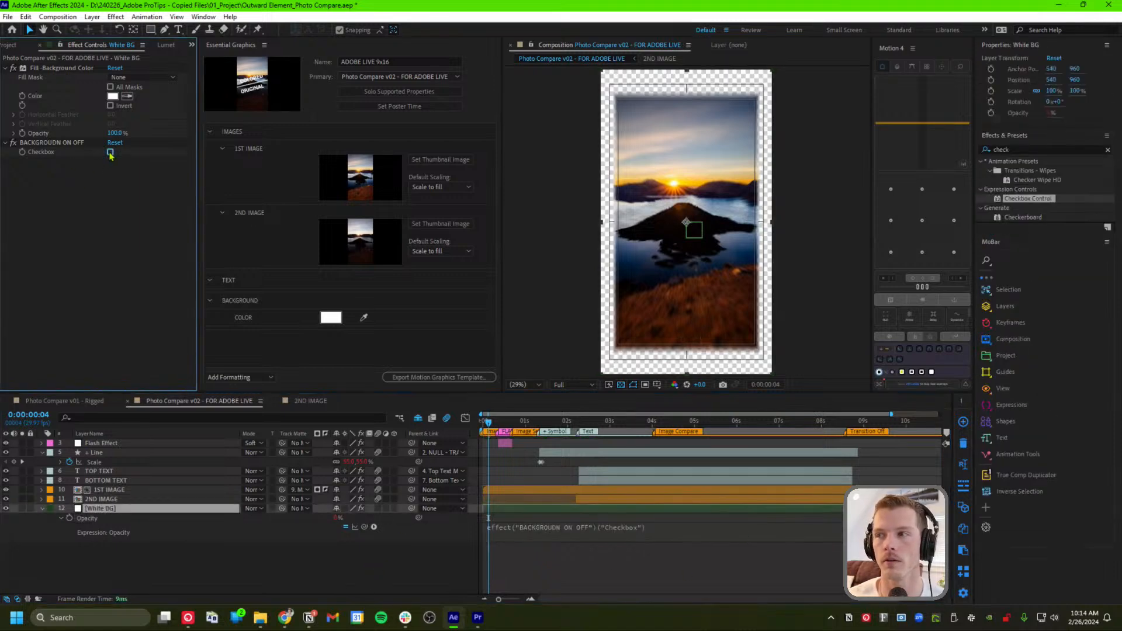
click(110, 152)
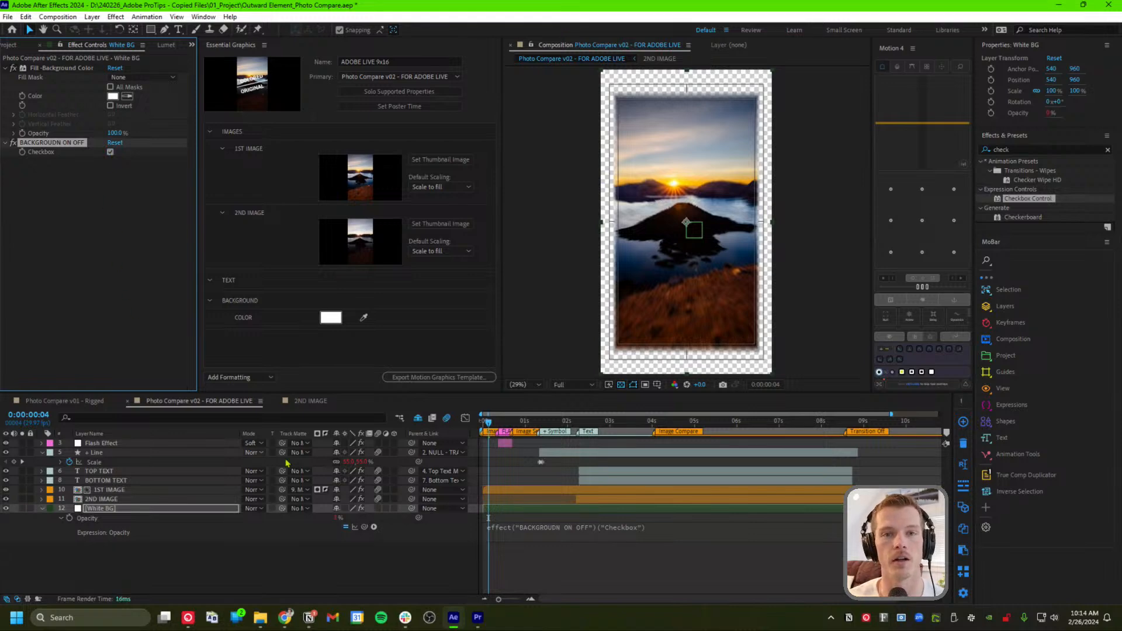
click(655, 531)
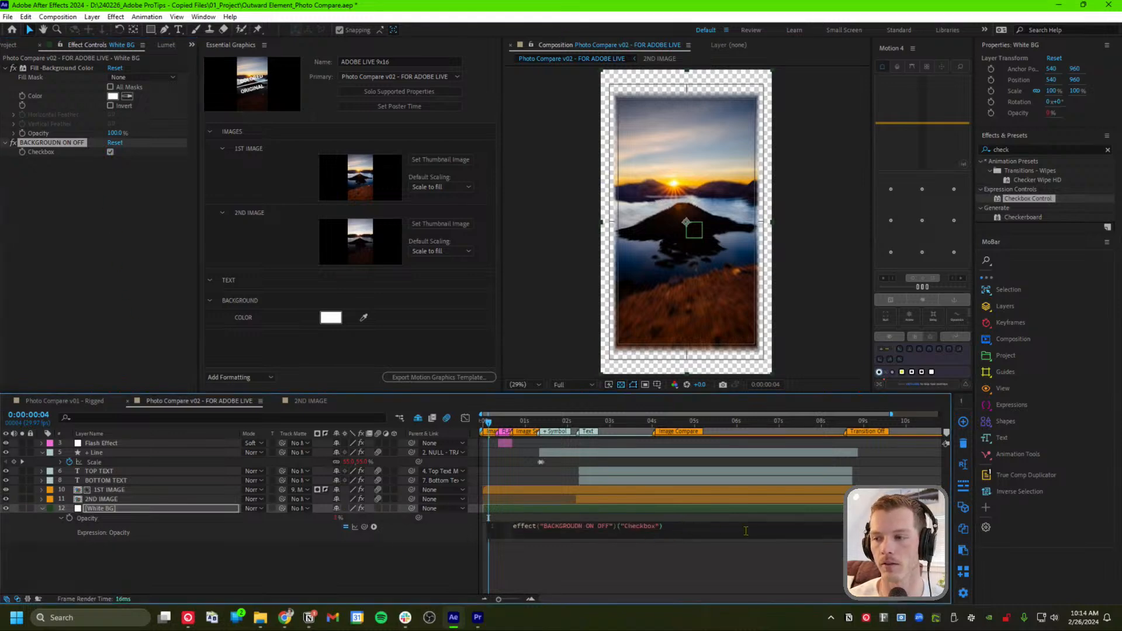
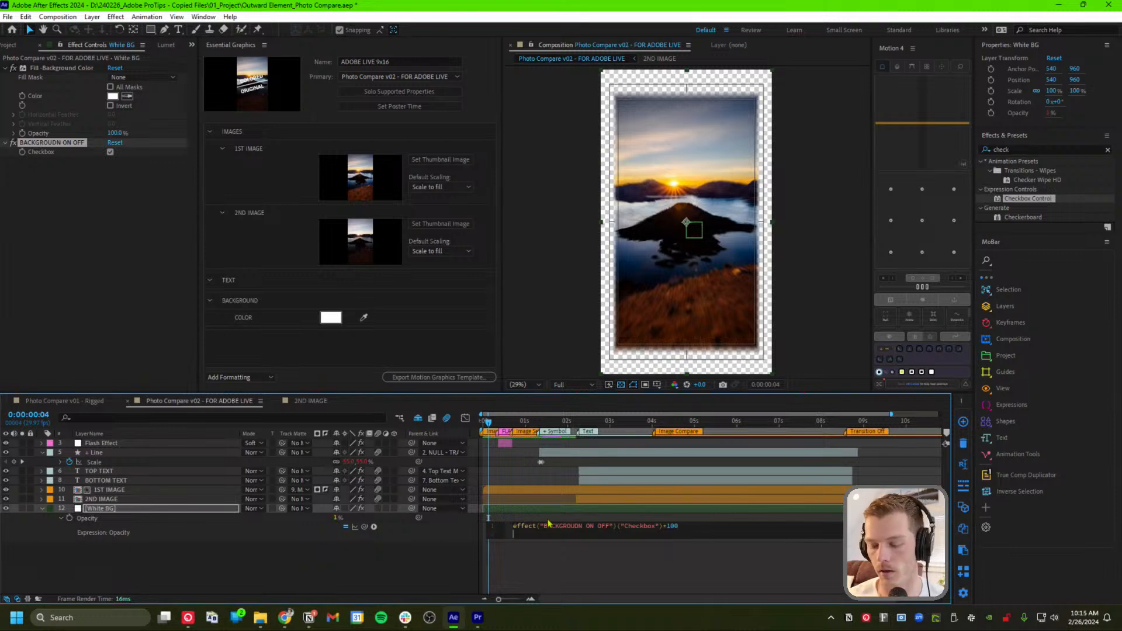
Commit the White BG opacity expression and toggle the BACKGROUND ON OFF checkbox to test it
click(607, 578)
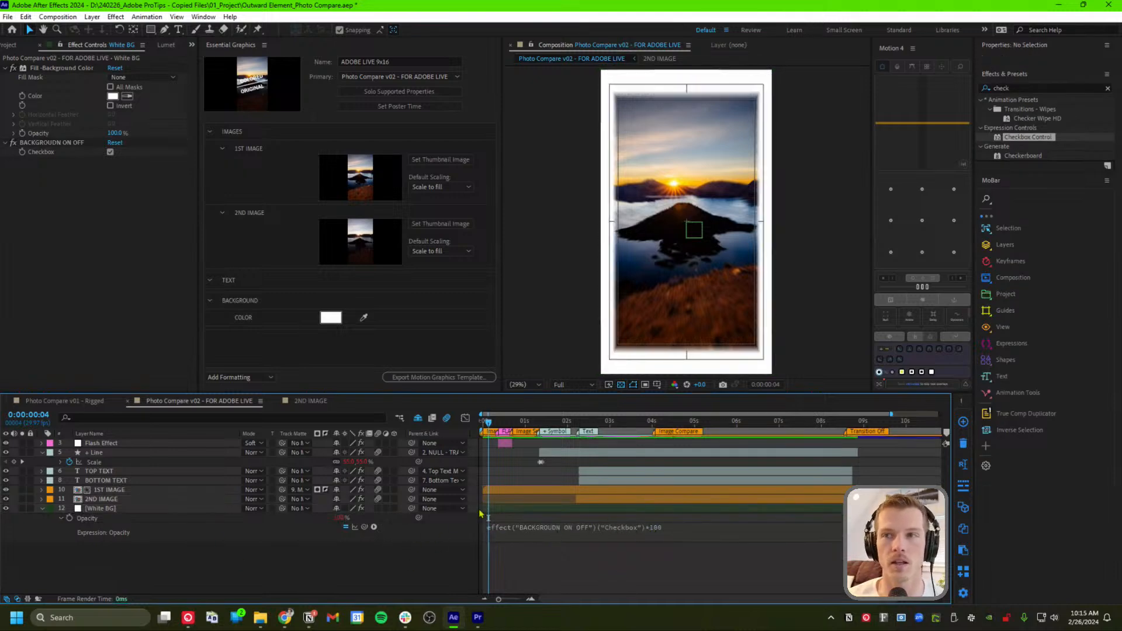
click(110, 152)
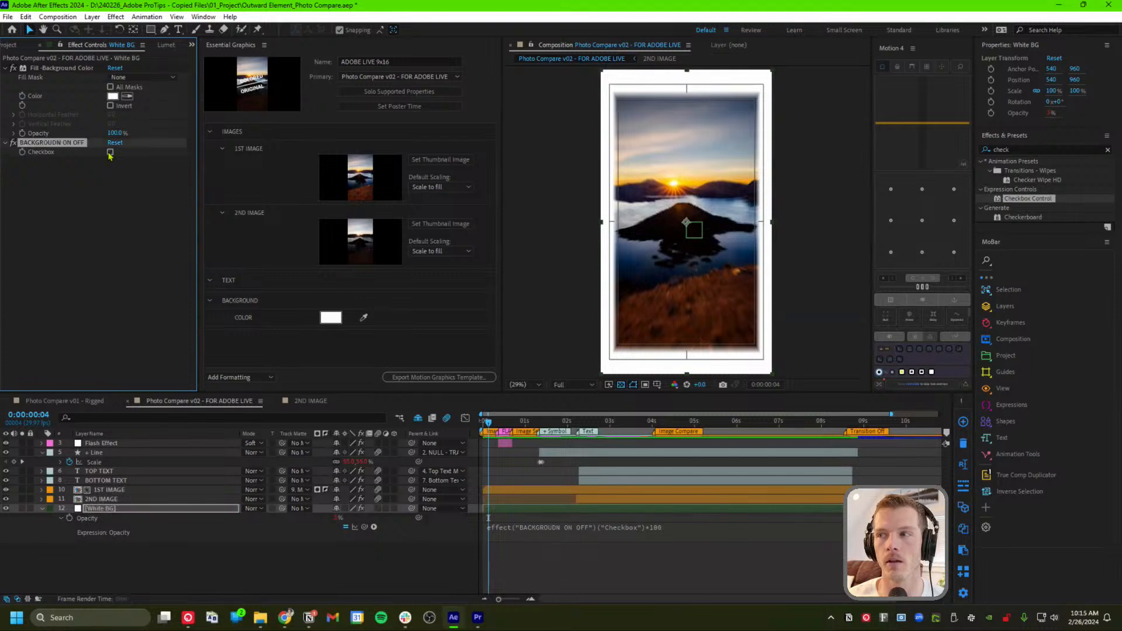
click(109, 152)
click(110, 152)
click(110, 152)
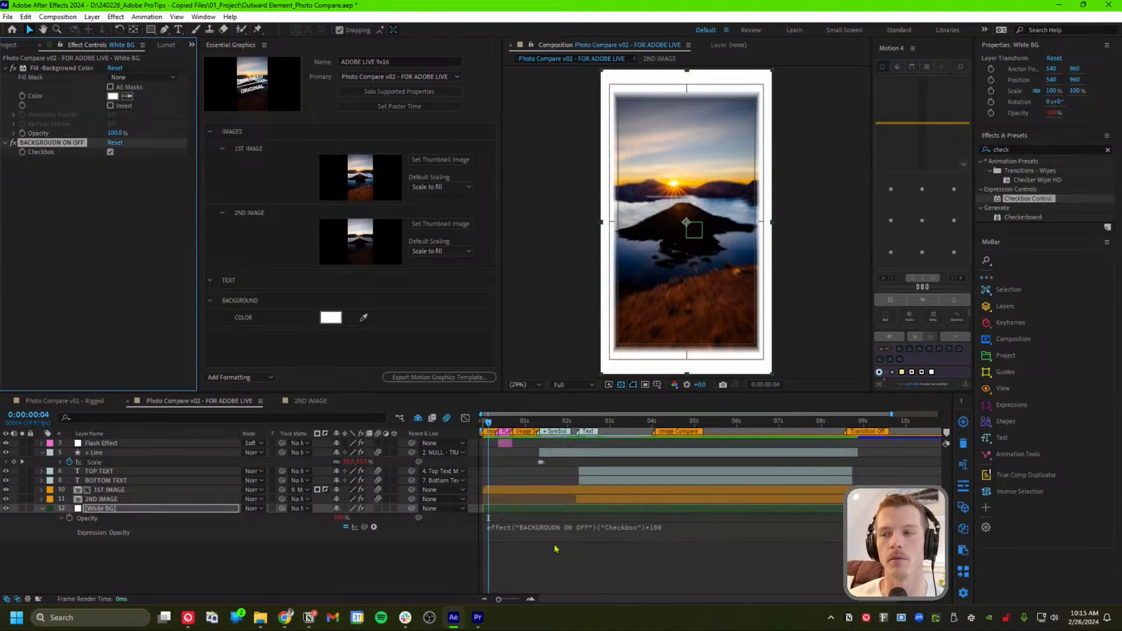
Reselect the White BG layer, then select the Flash Effect layer
click(392, 571)
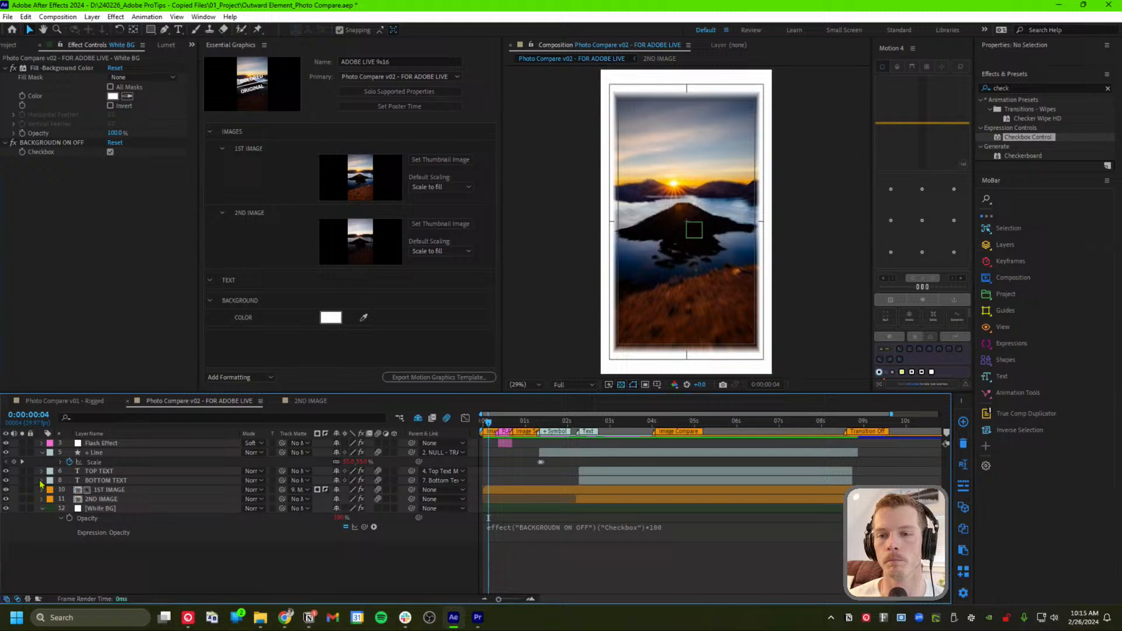
click(121, 510)
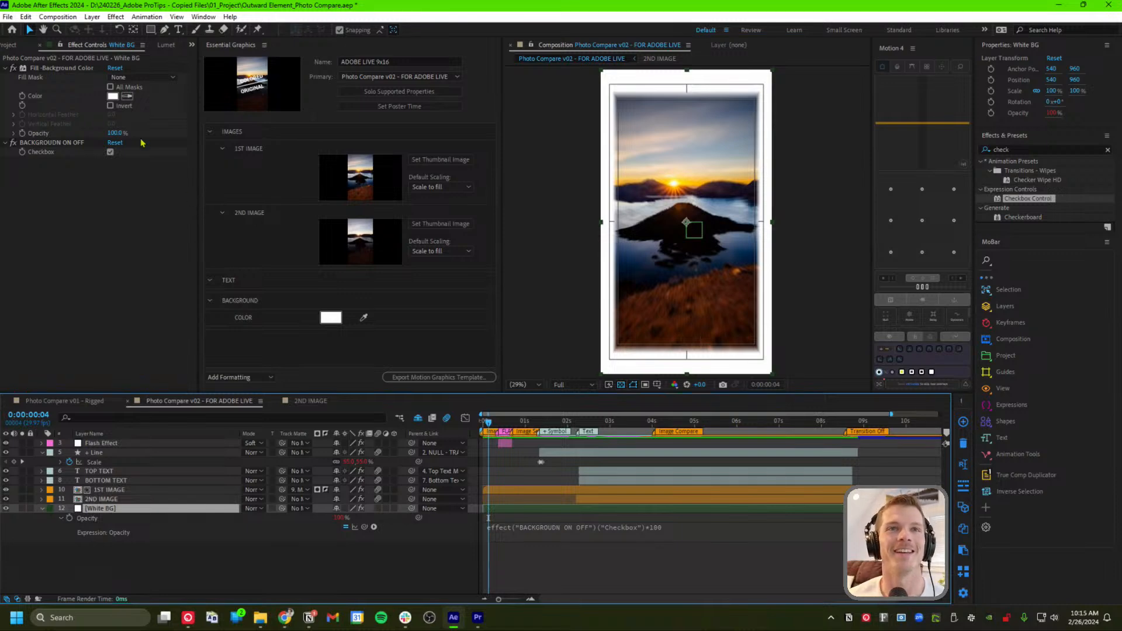
click(140, 203)
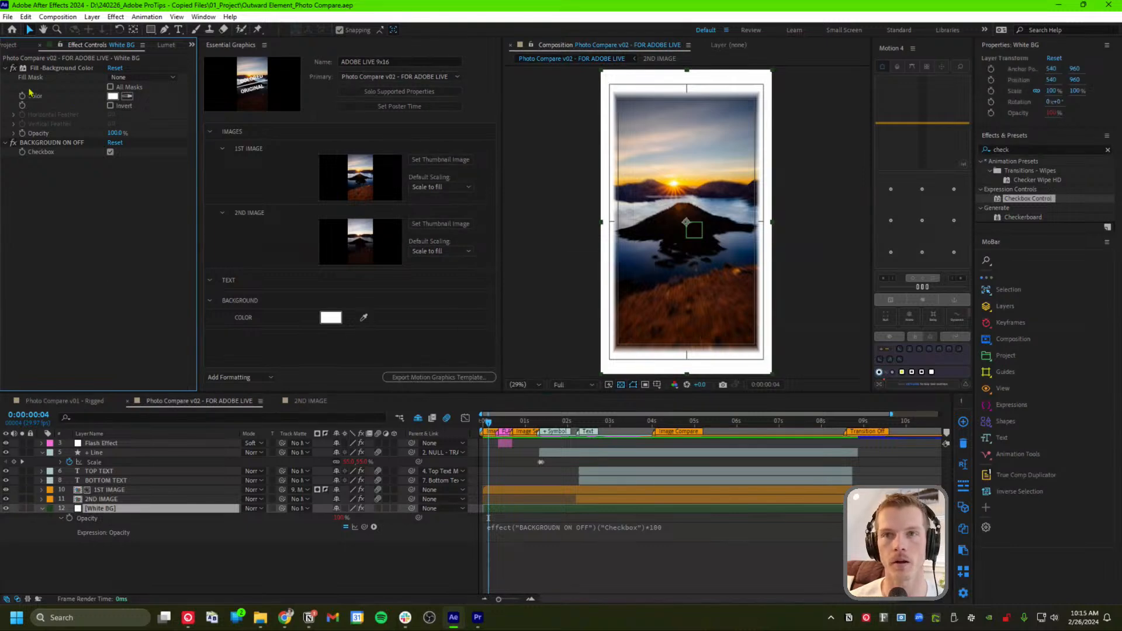
click(104, 444)
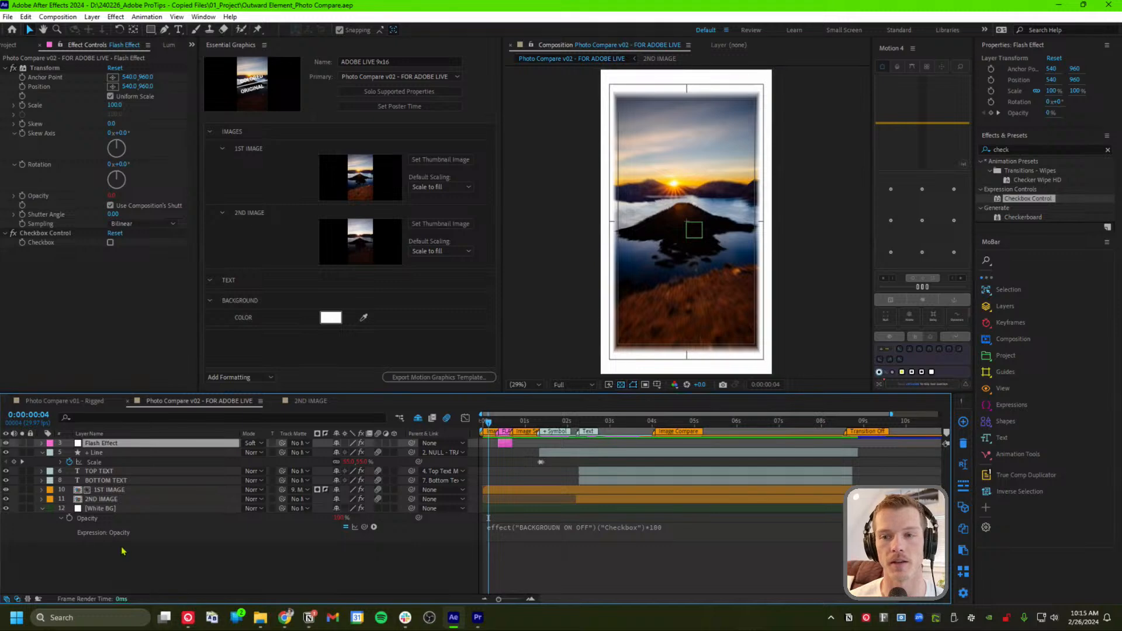
Reveal Flash Effect's keyframed opacity and delete its Checkbox Control
key(t)
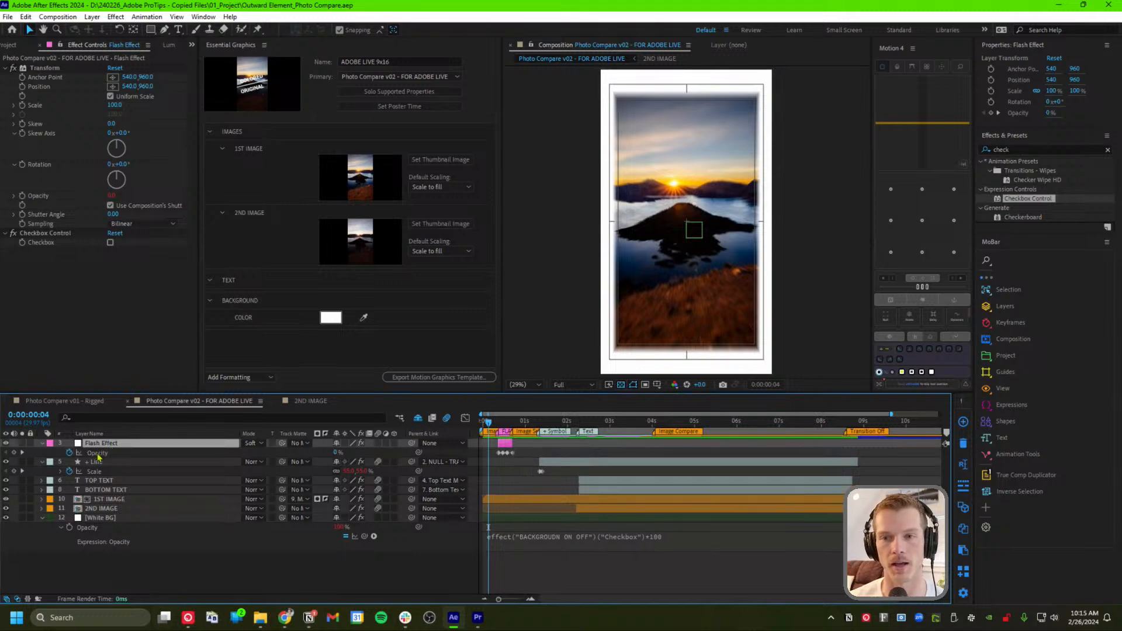
click(95, 454)
click(22, 452)
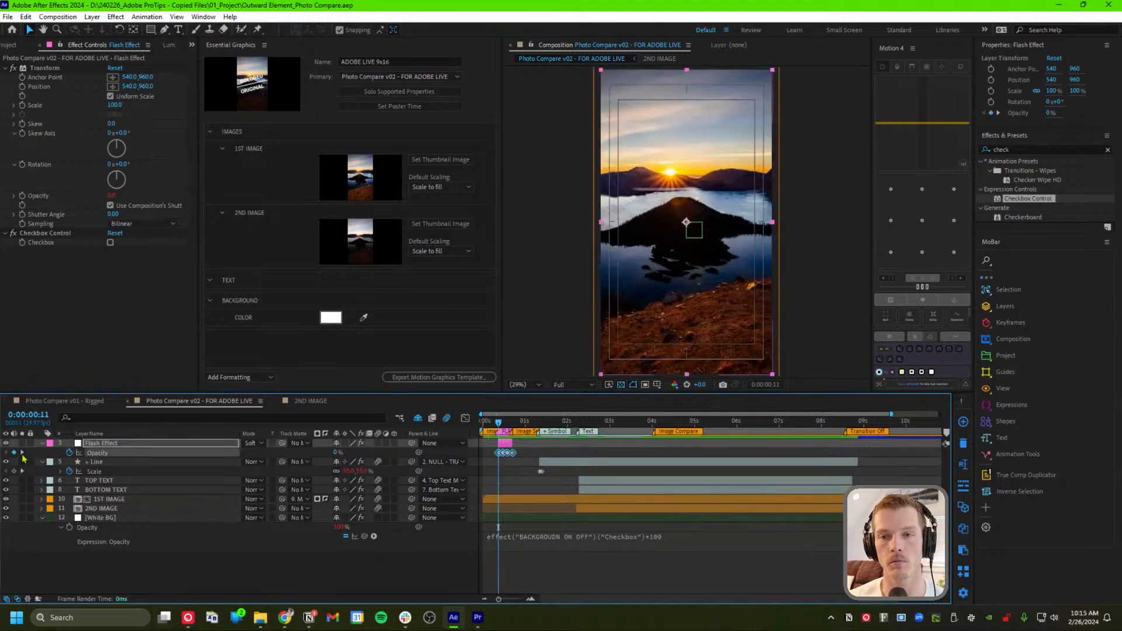
key(ctrl+z)
key(ctrl+z)
click(130, 443)
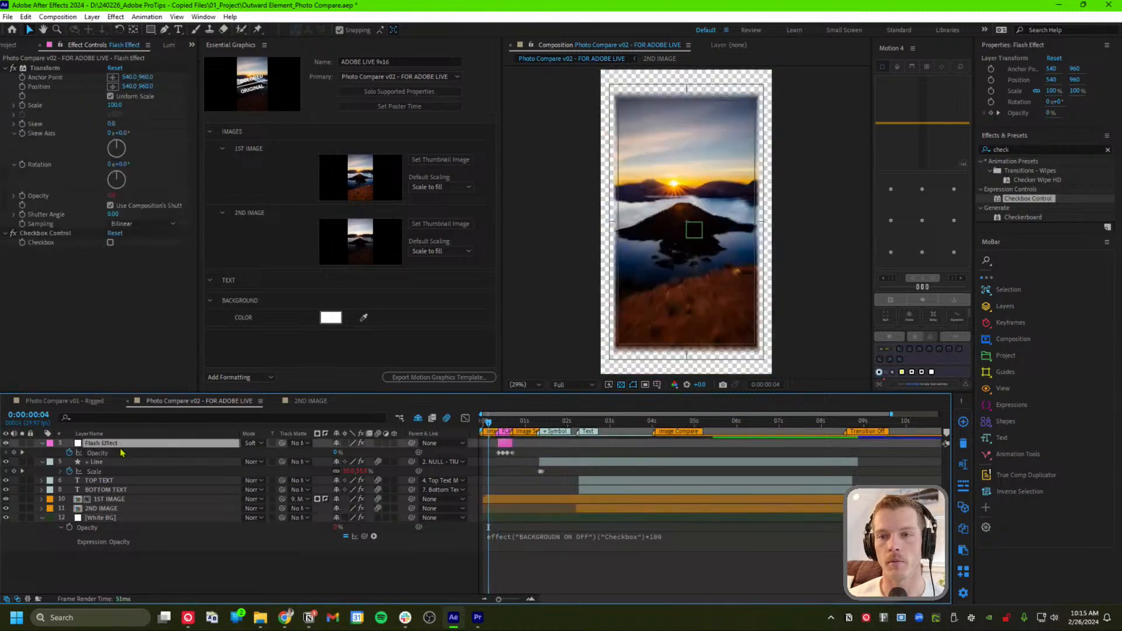
drag(500, 430, 505, 424)
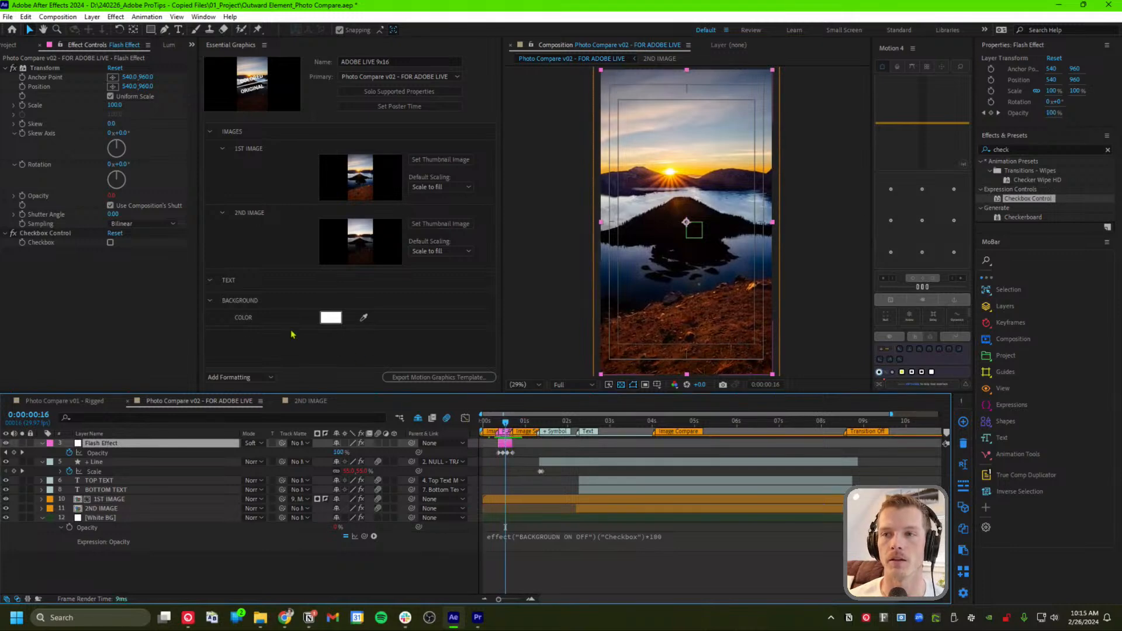
click(145, 313)
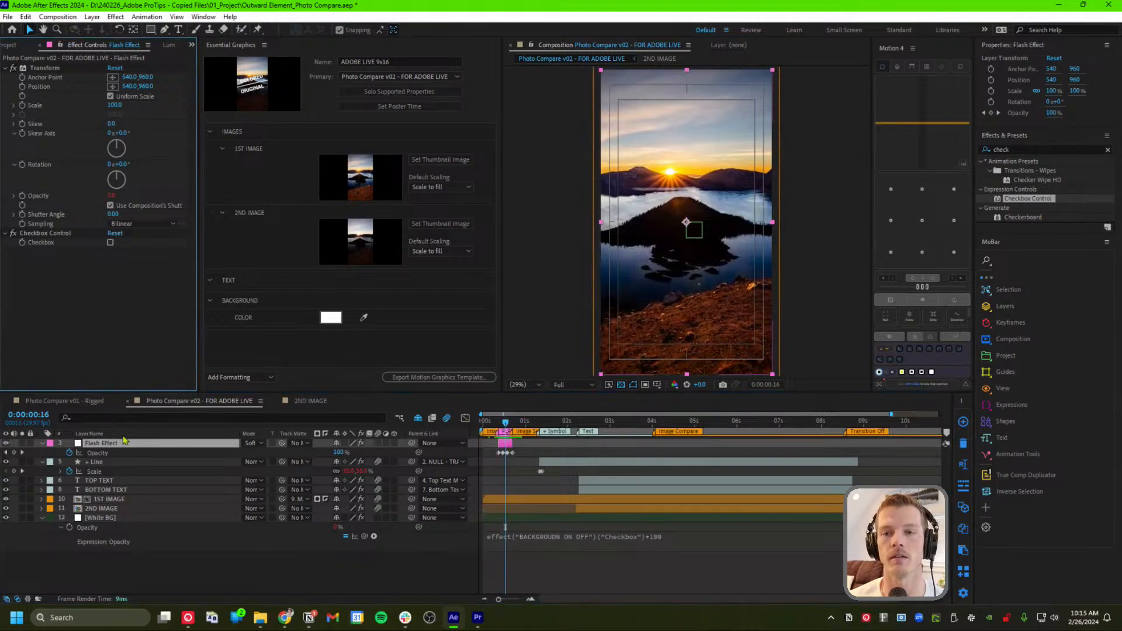
click(46, 234)
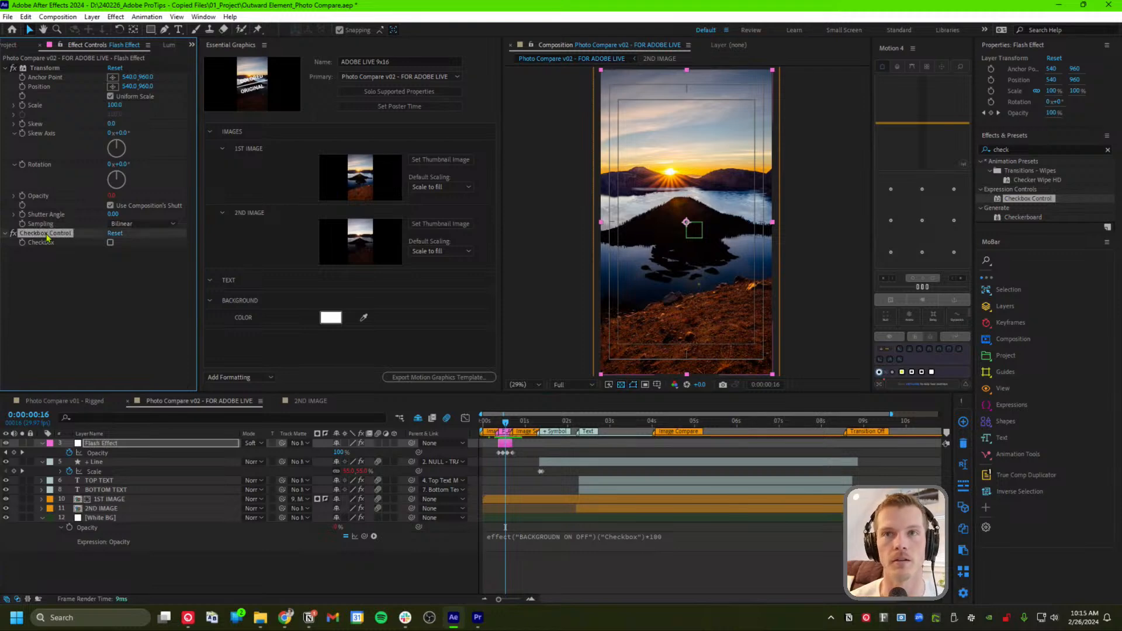
key(Delete)
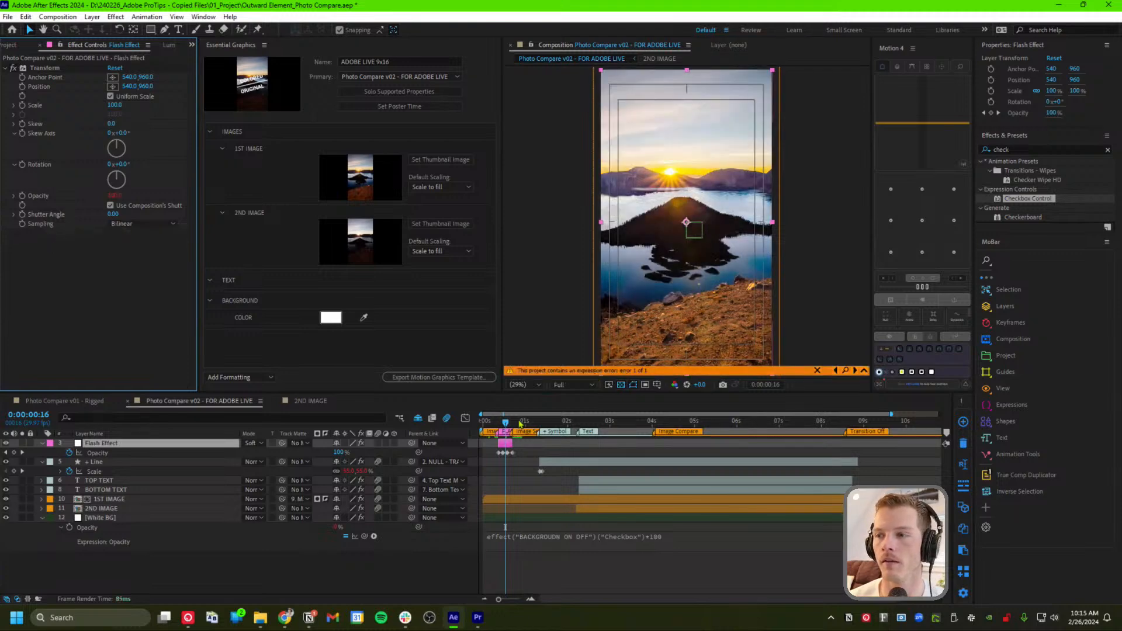
drag(506, 424, 509, 424)
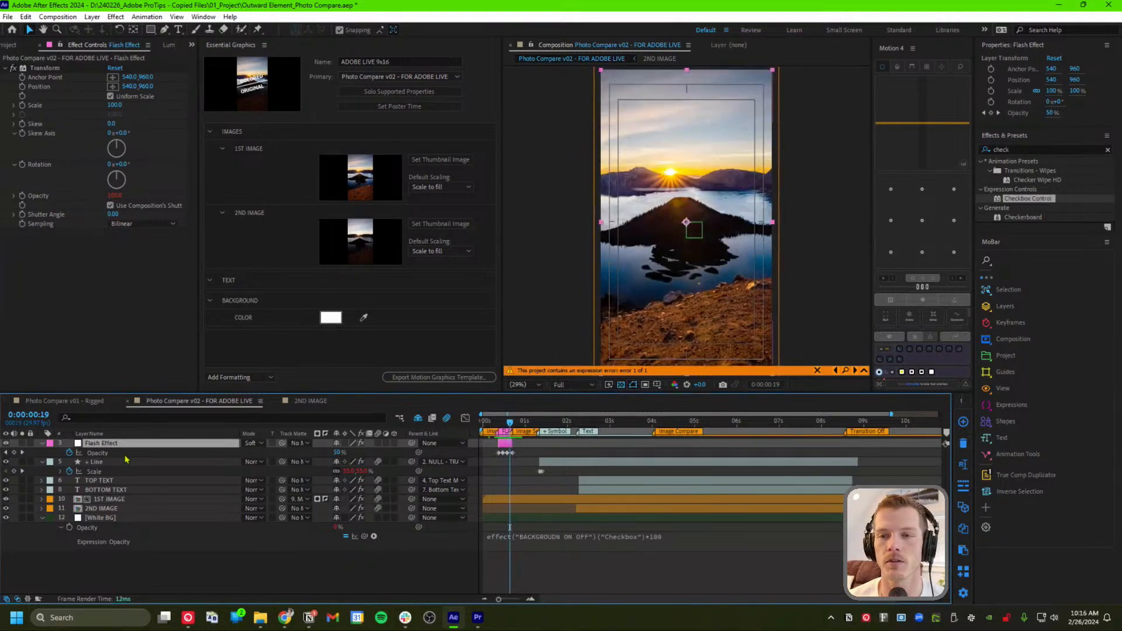
Try adding Flash Effect's keyframed Opacity to Essential Graphics, dismiss the warning, and undo it
drag(97, 453, 356, 356)
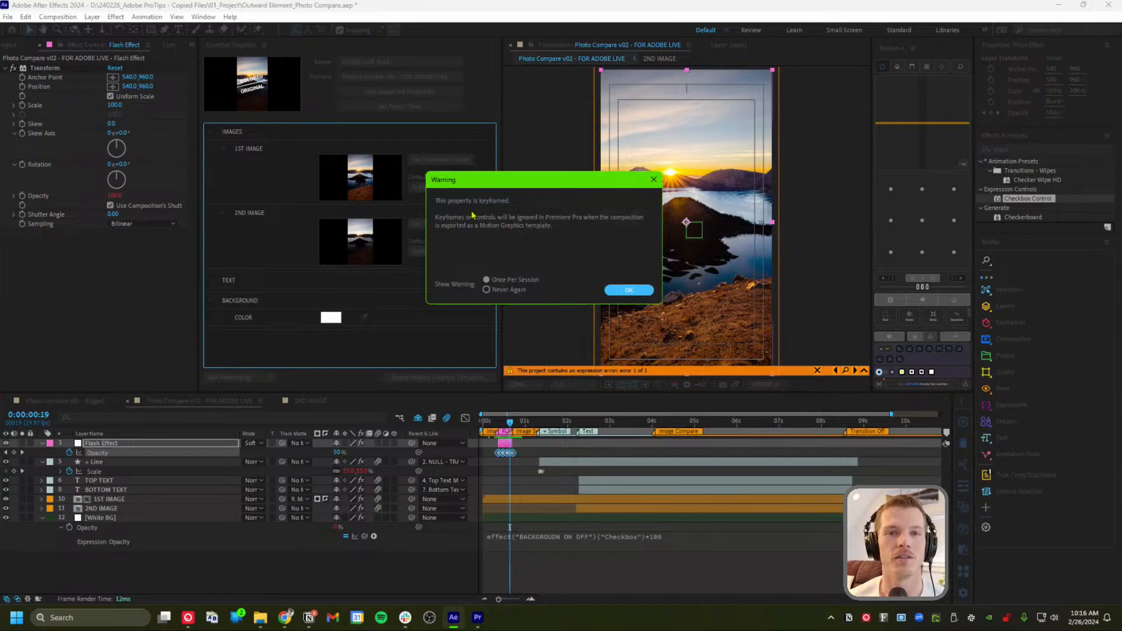
click(623, 290)
key(ctrl+z)
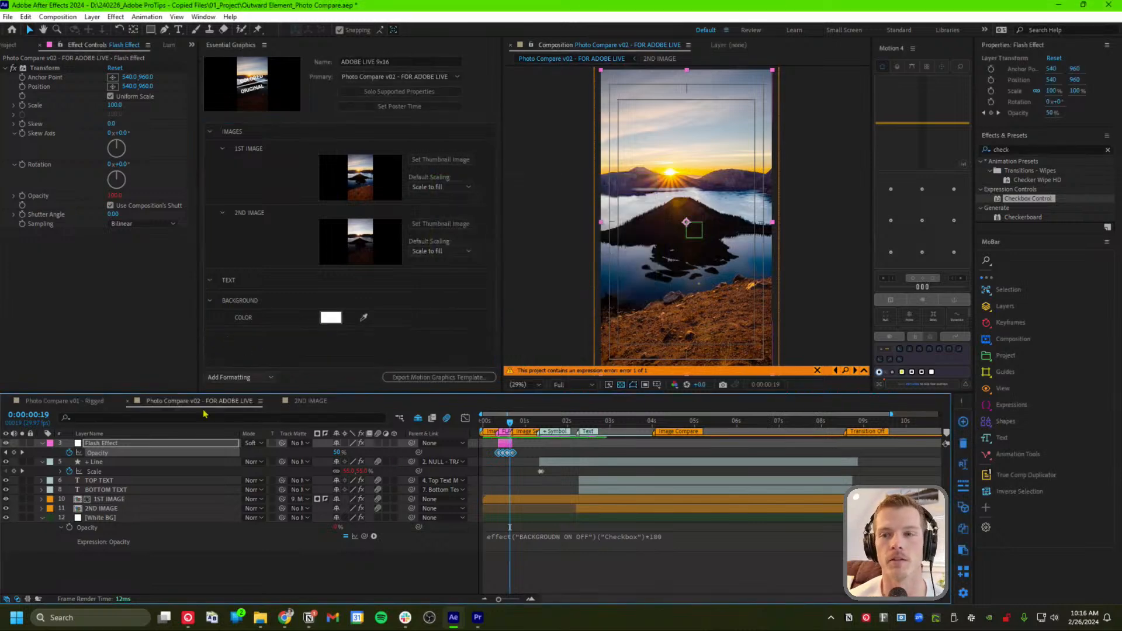
click(305, 376)
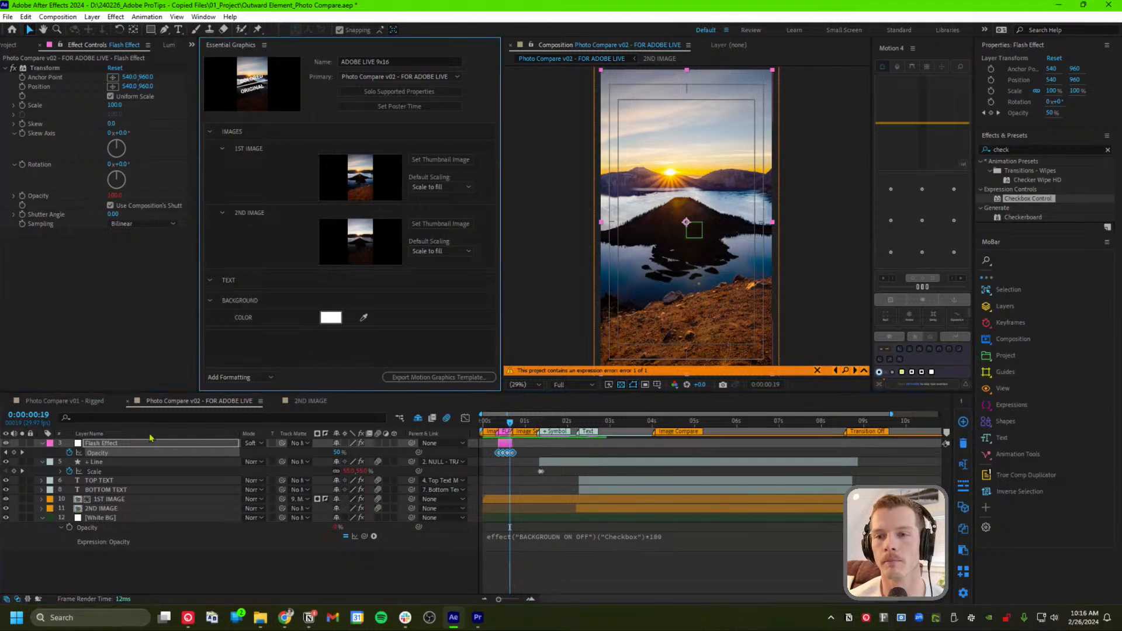
click(123, 447)
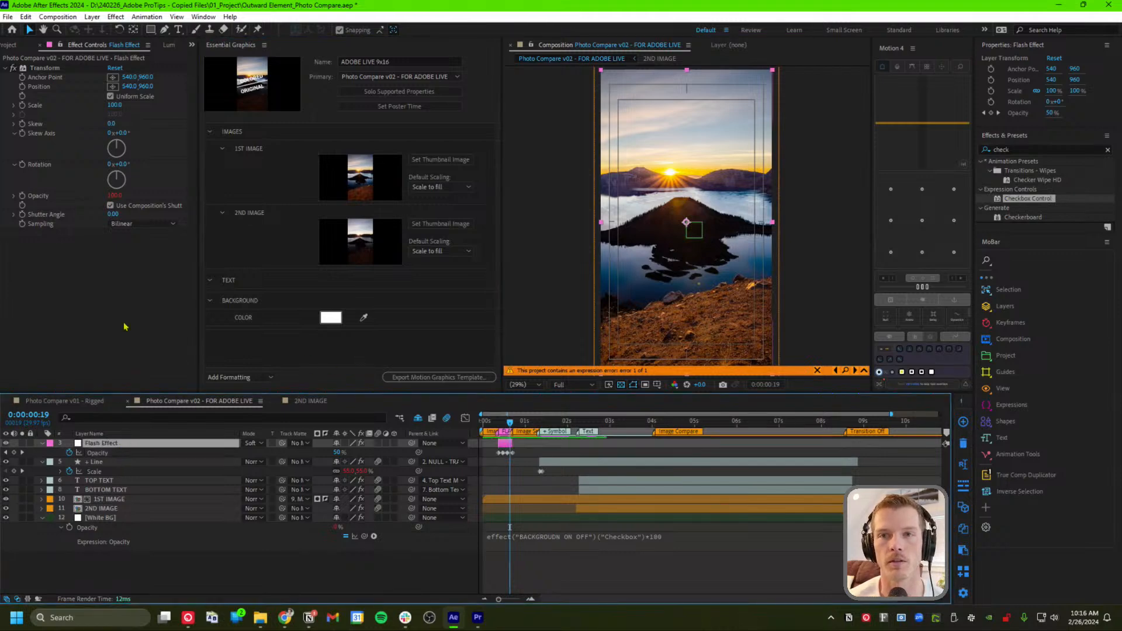
click(47, 69)
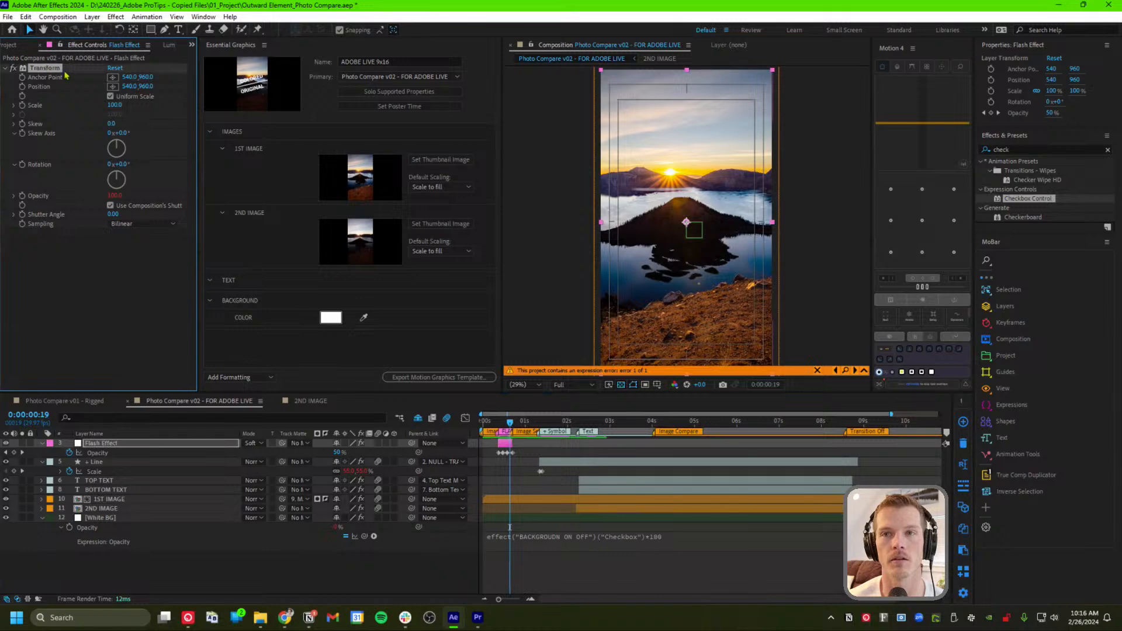
Replace Flash Effect's Transform effect with a fresh one from Effects & Presets
key(Delete)
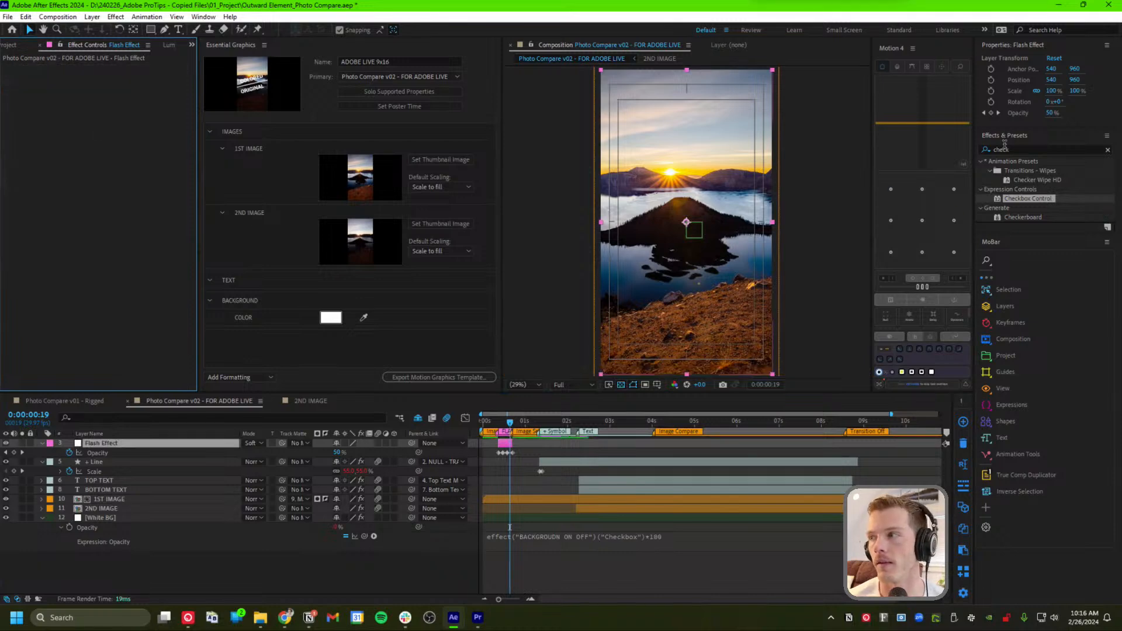
click(1001, 150)
text(transform)
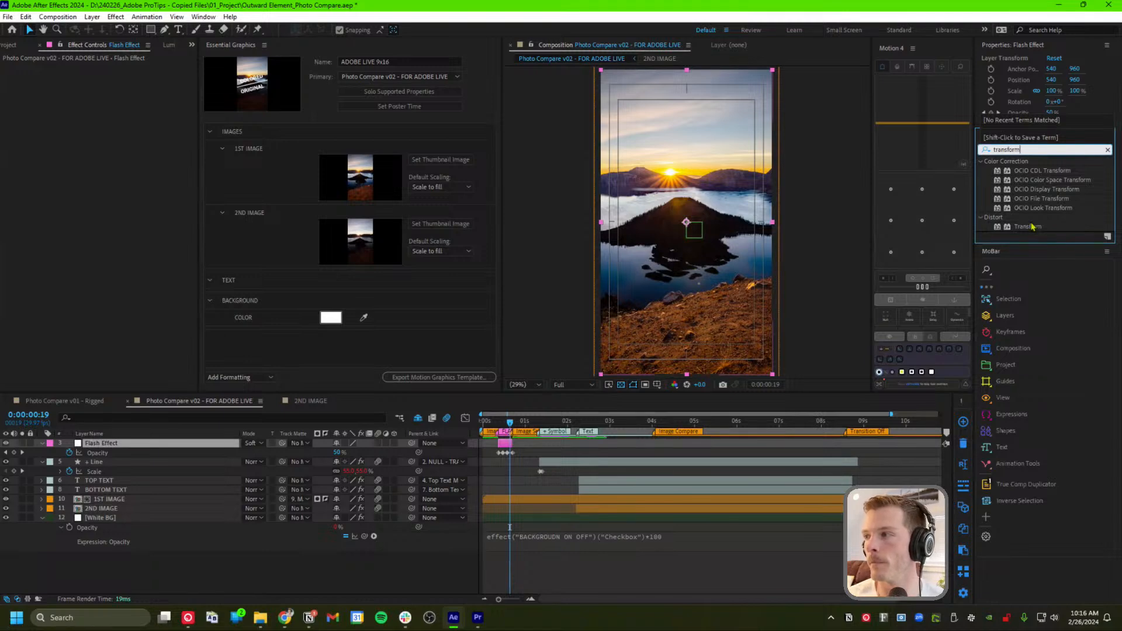
drag(1028, 227, 114, 446)
click(60, 282)
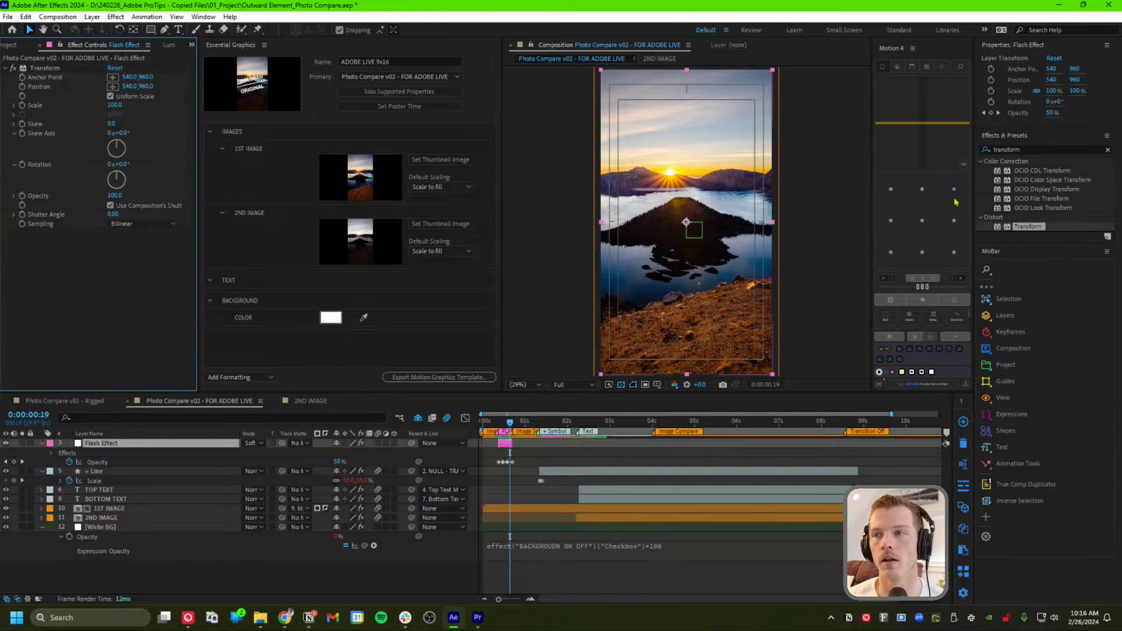
Add a Checkbox Control to Flash Effect and park on the full-flash frame 15
click(1035, 150)
text(check)
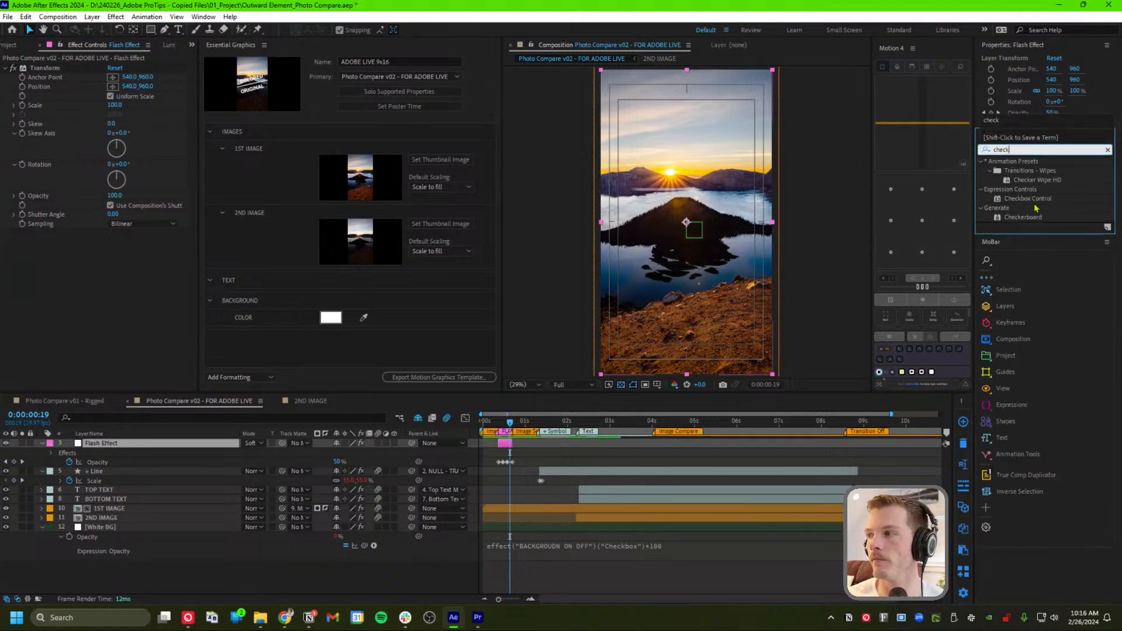
drag(1028, 198, 92, 300)
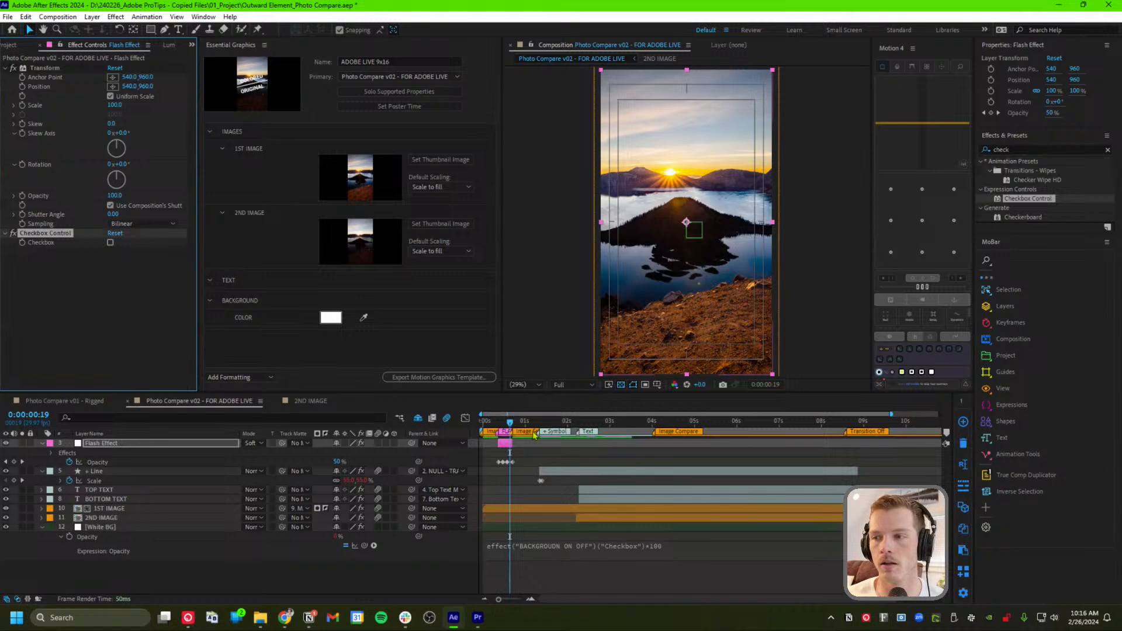
click(506, 422)
drag(506, 422, 504, 422)
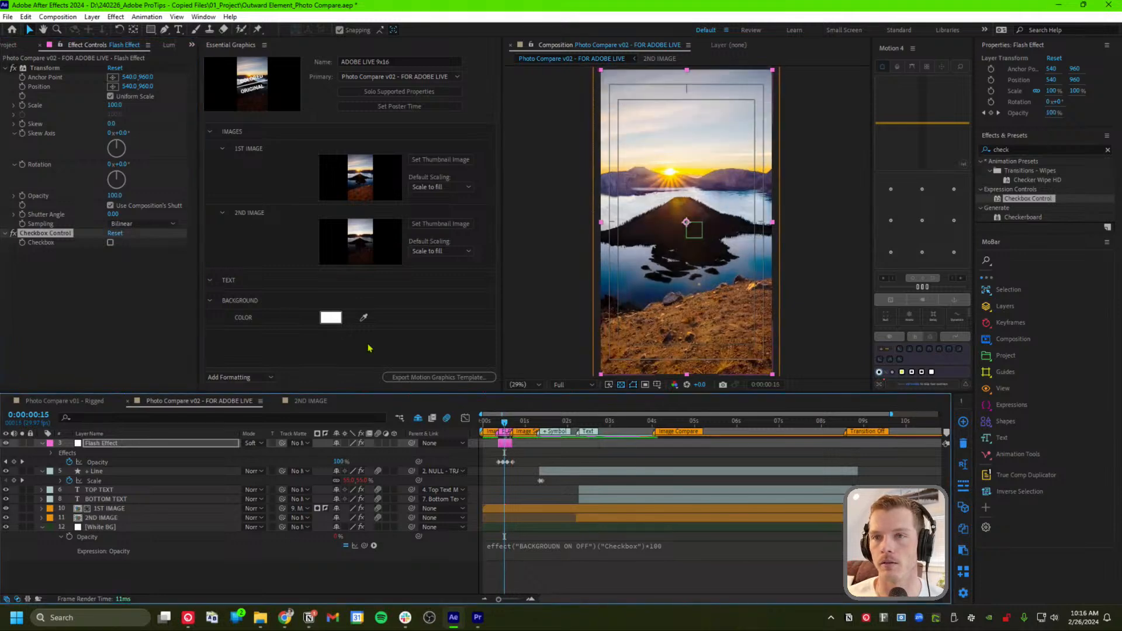
Tick the new checkbox and expand Flash Effect's Transform and Checkbox Control properties
click(110, 243)
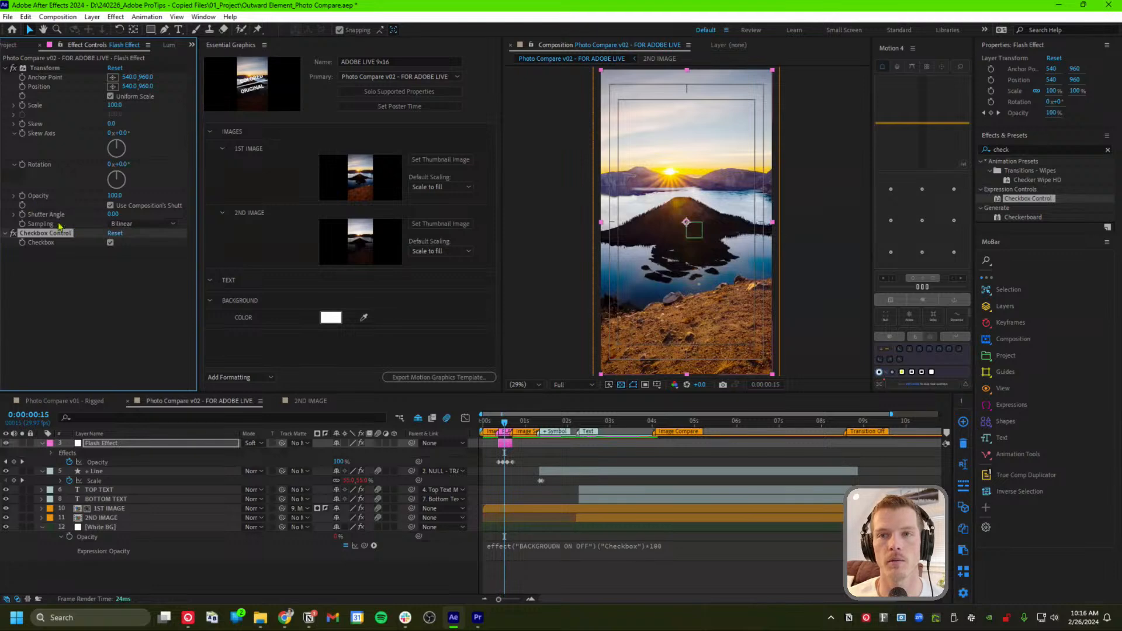
click(42, 444)
click(42, 444)
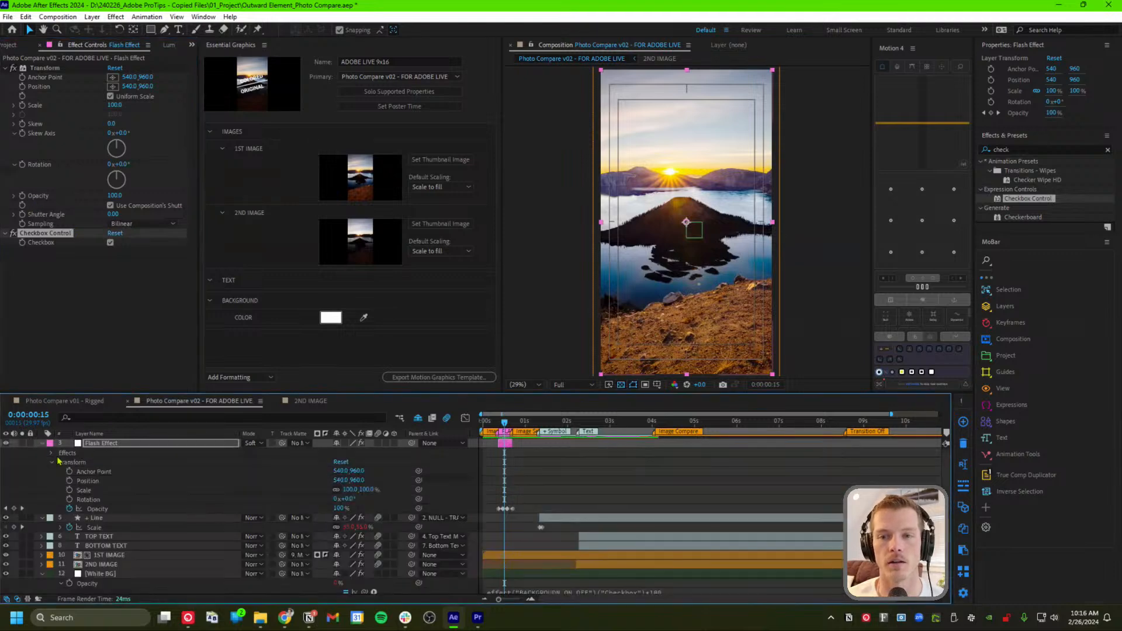
click(54, 464)
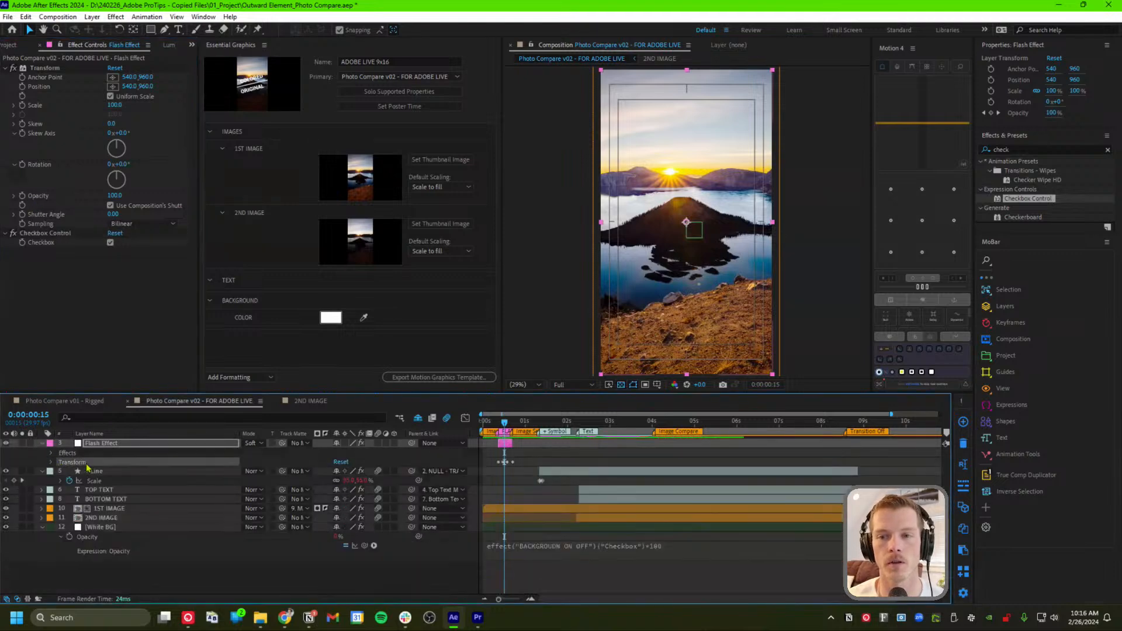
click(51, 453)
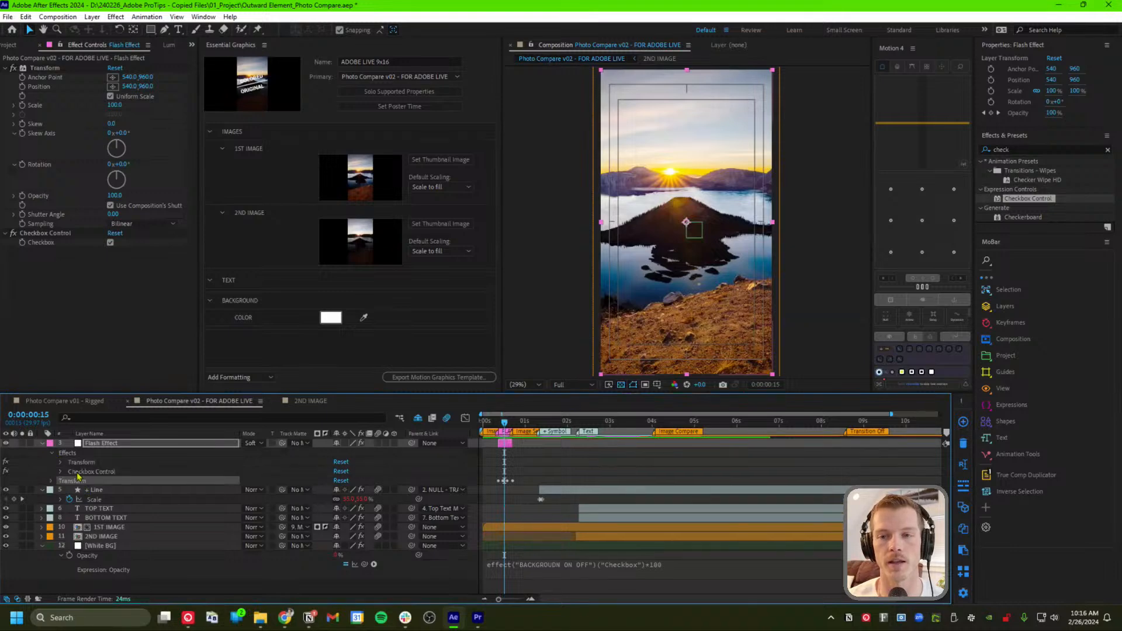
click(82, 462)
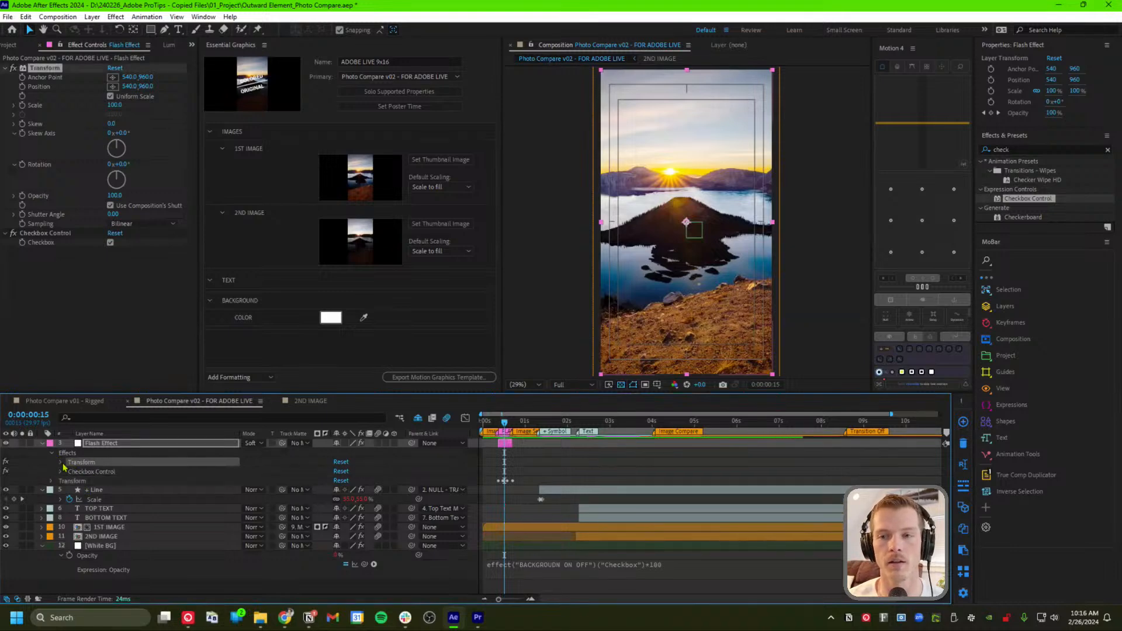
click(60, 462)
scroll(71, 525, down, 2)
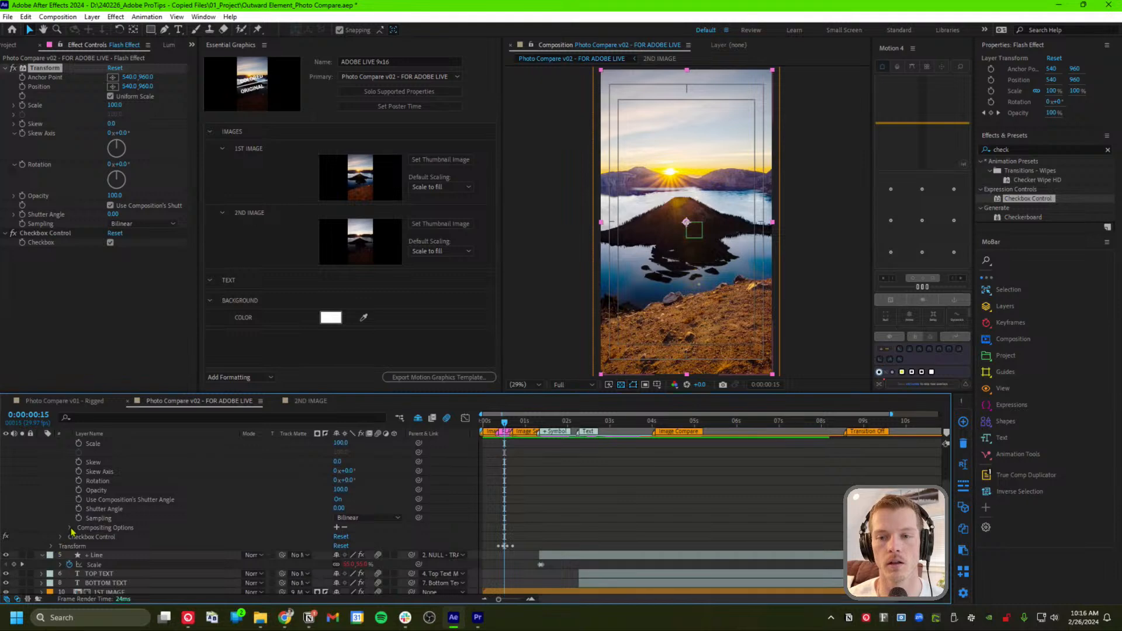
click(61, 537)
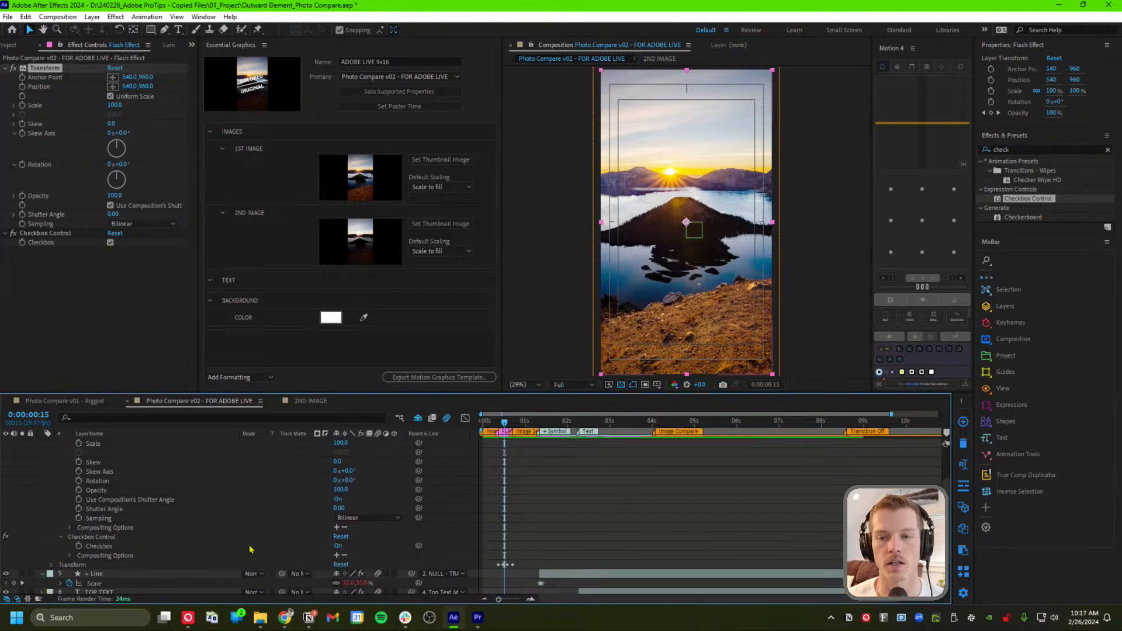
click(121, 547)
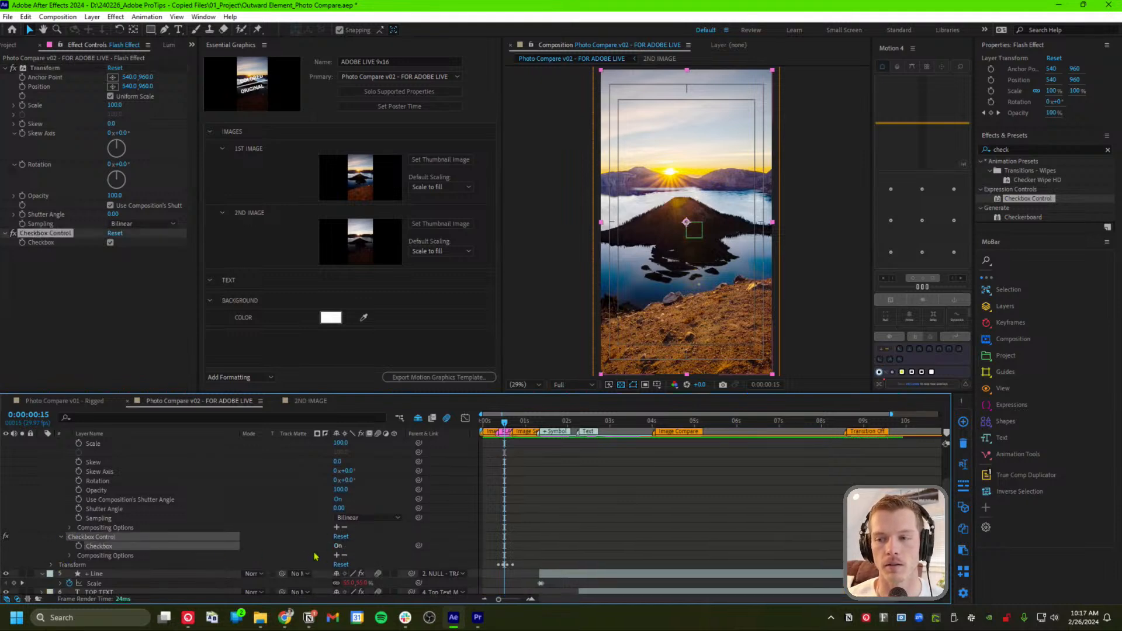
Add a Checkbox expression pick-whipped to Transform Opacity, multiplied by 100
alt+click(78, 545)
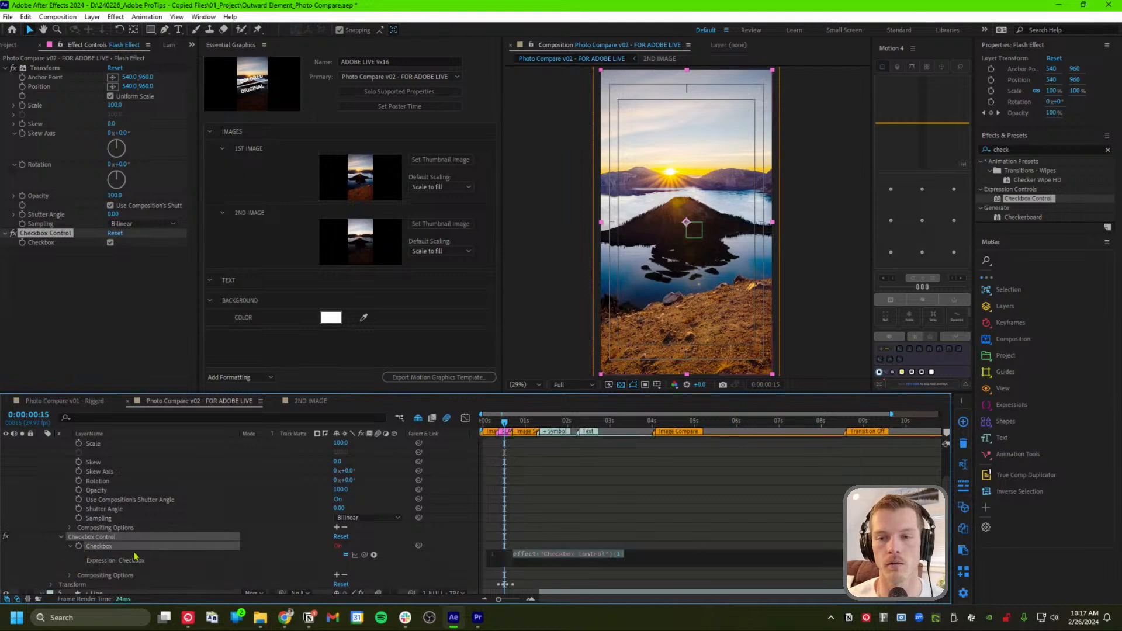
drag(365, 555, 124, 552)
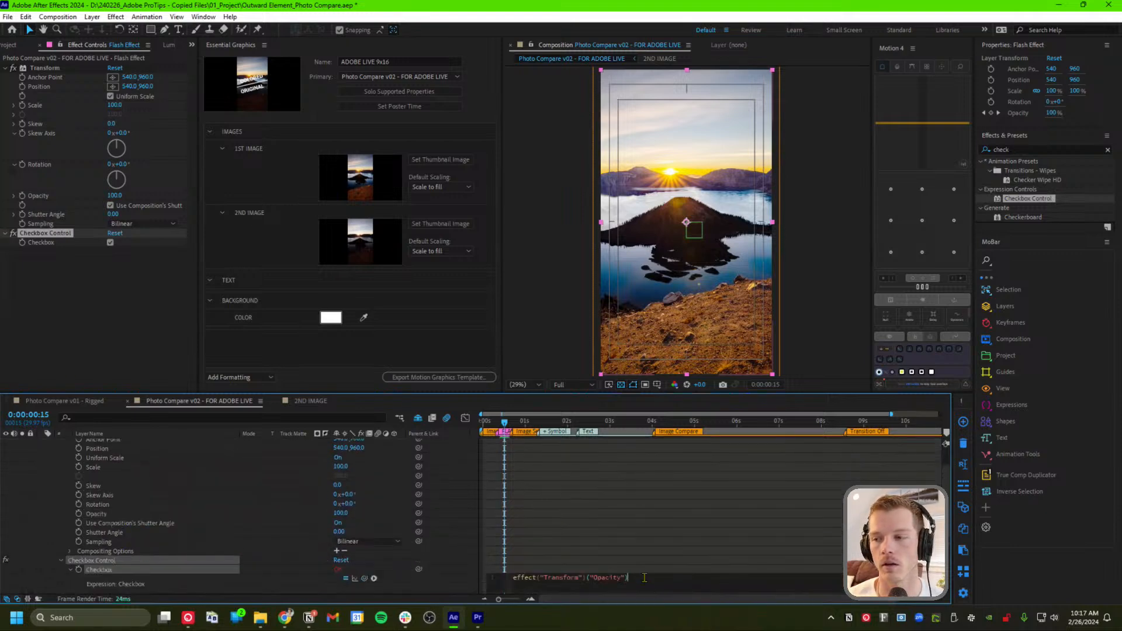
text(*1)
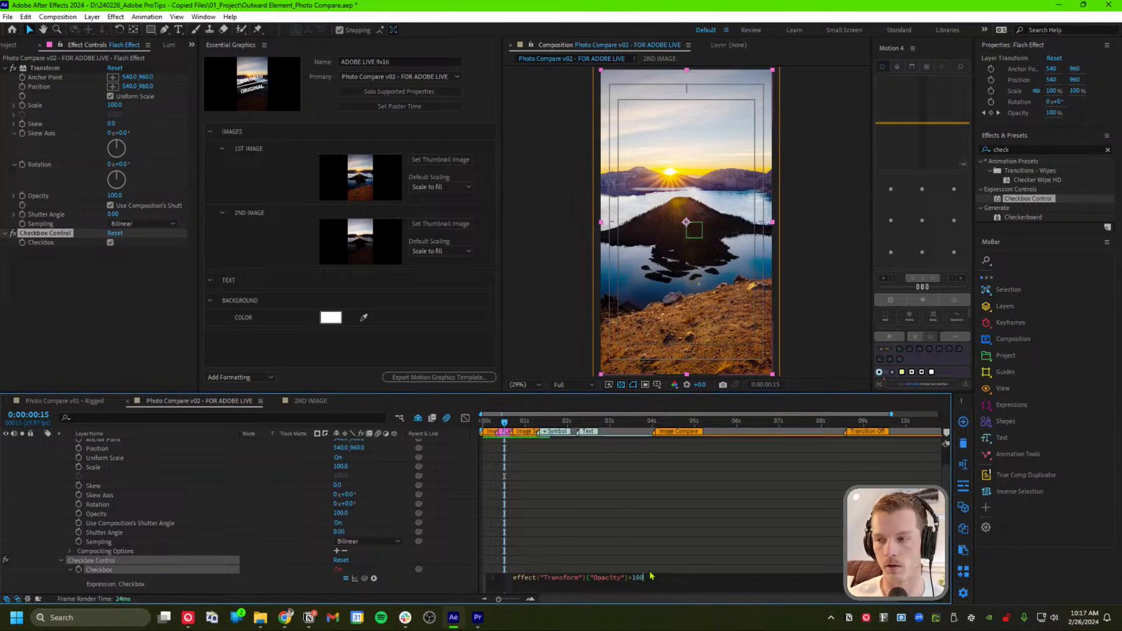
text(00)
key(Return)
click(660, 548)
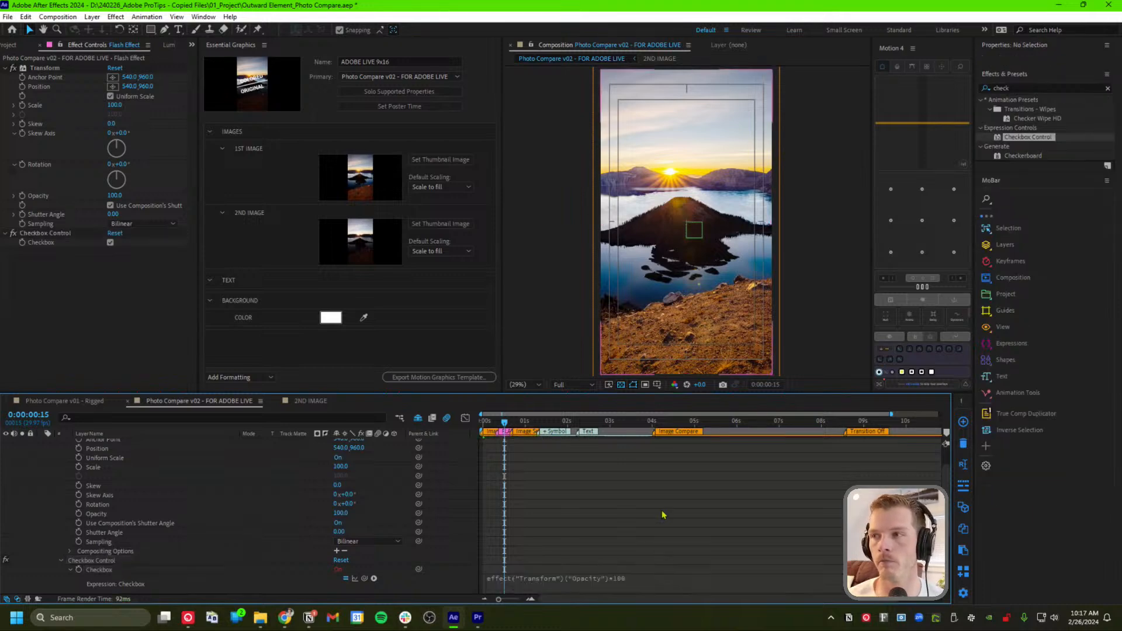
Toggle the Checkbox off and on across the flash frames to test the link
click(506, 421)
click(87, 243)
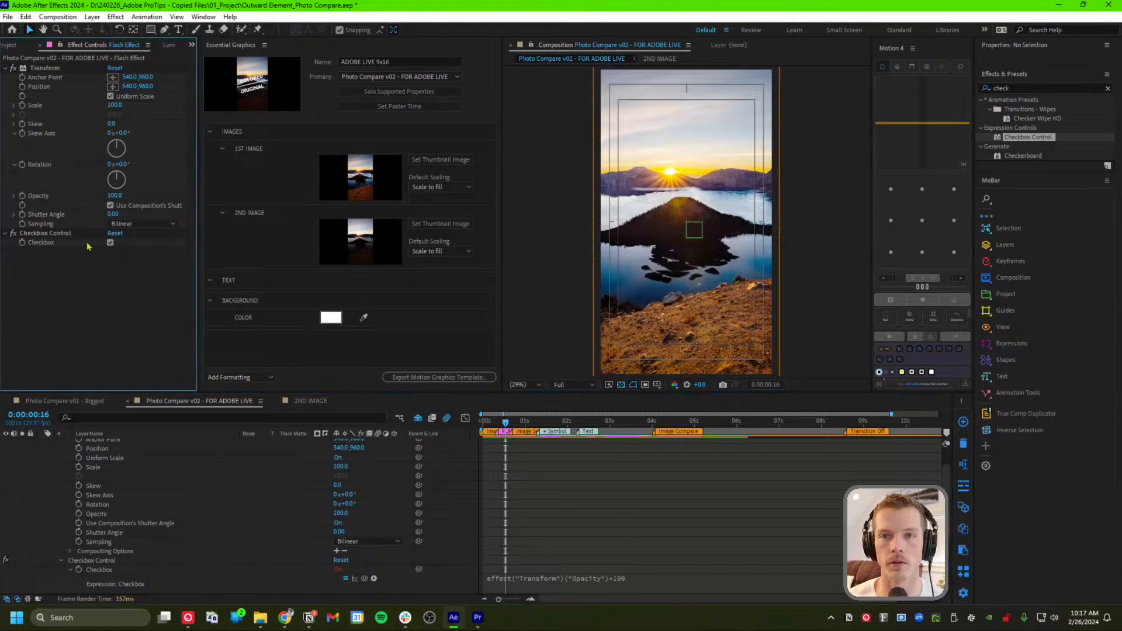
click(111, 242)
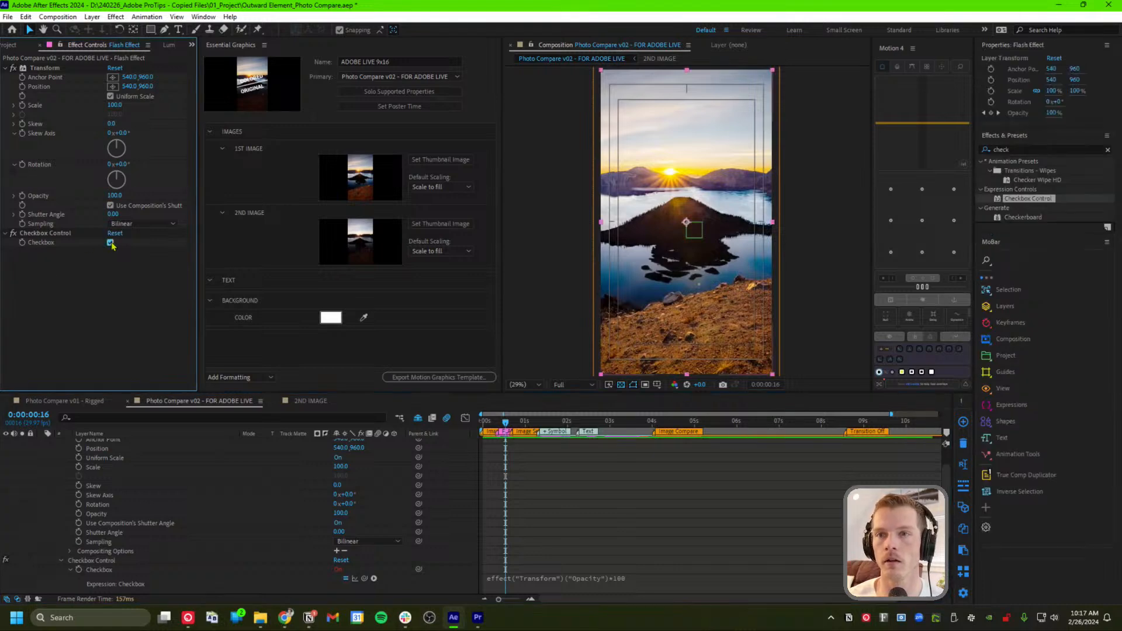
click(111, 243)
drag(506, 422, 506, 423)
click(99, 269)
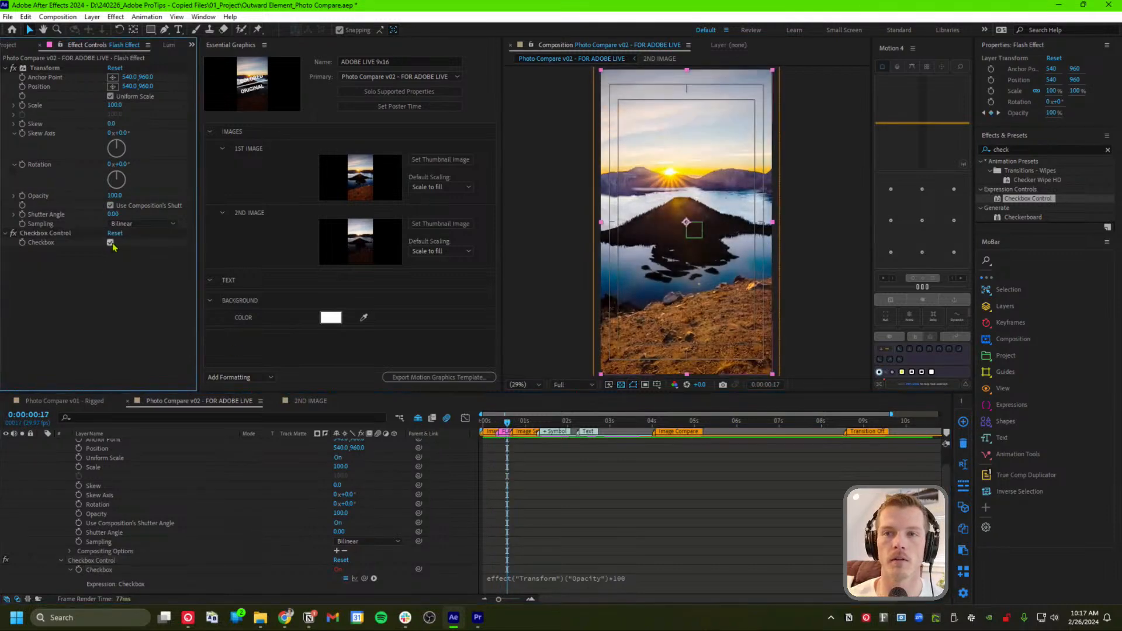
click(111, 243)
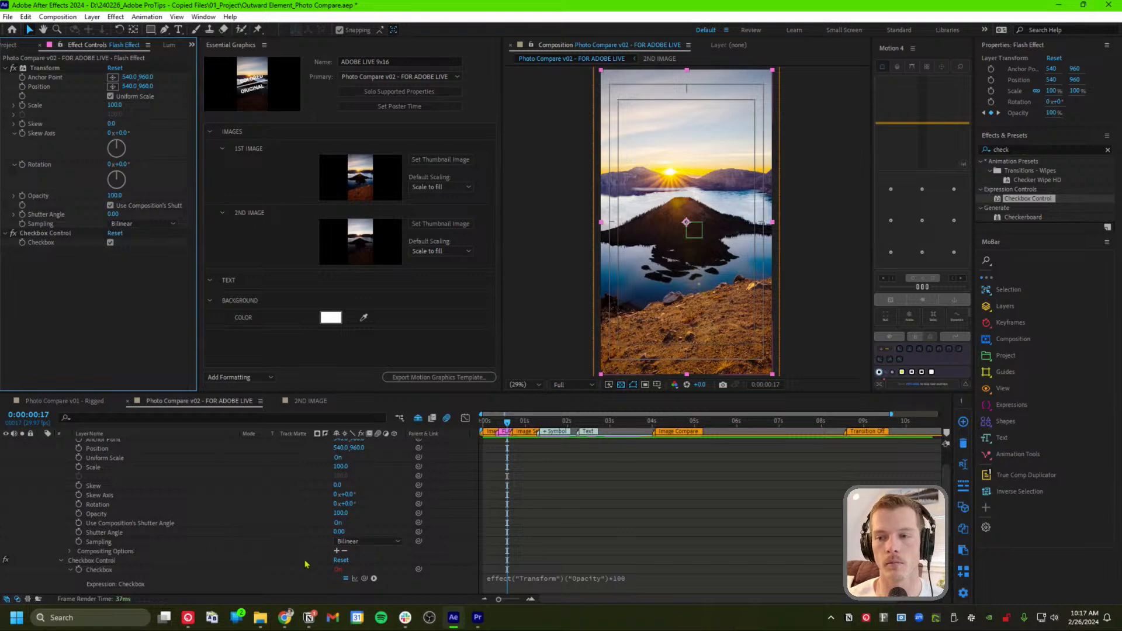
Remove the *100 so the expression reads effect("Transform")("Opacity"), then preview frames 14–21
click(617, 581)
double_click(638, 577)
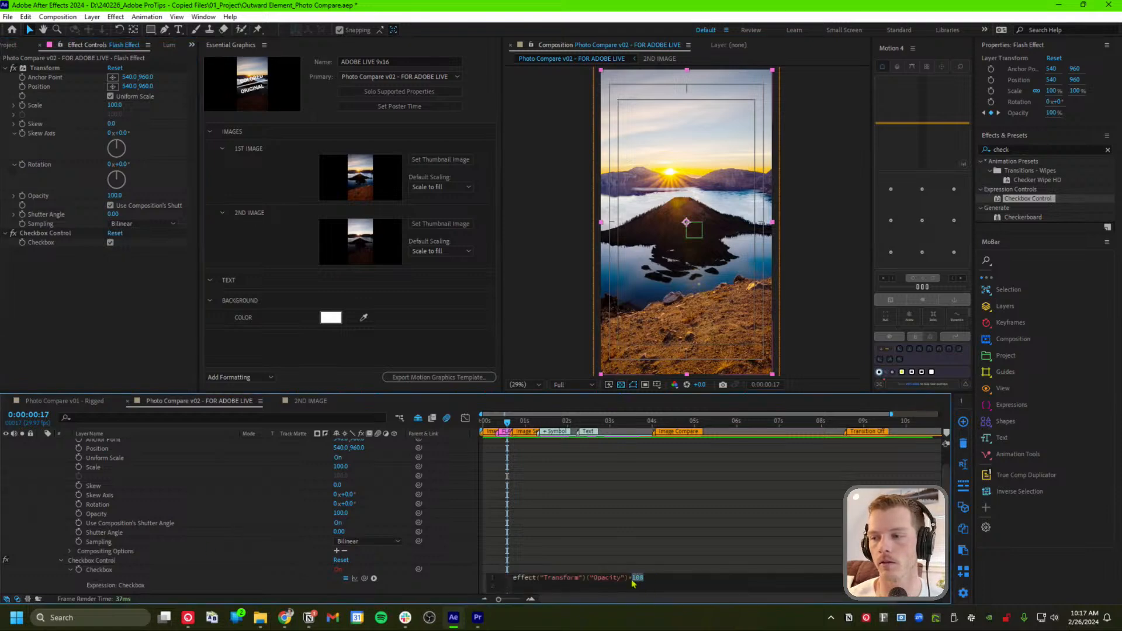
key(BackSpace)
click(675, 566)
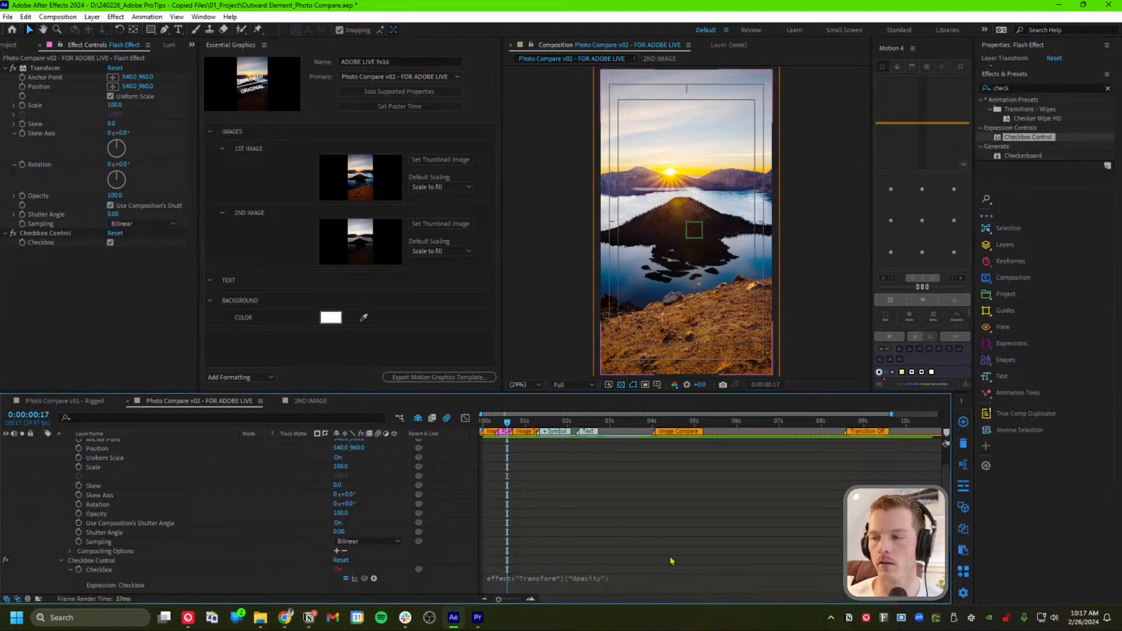
mouse_move(503, 421)
mouse_down()
mouse_move(493, 422)
mouse_move(505, 421)
mouse_up()
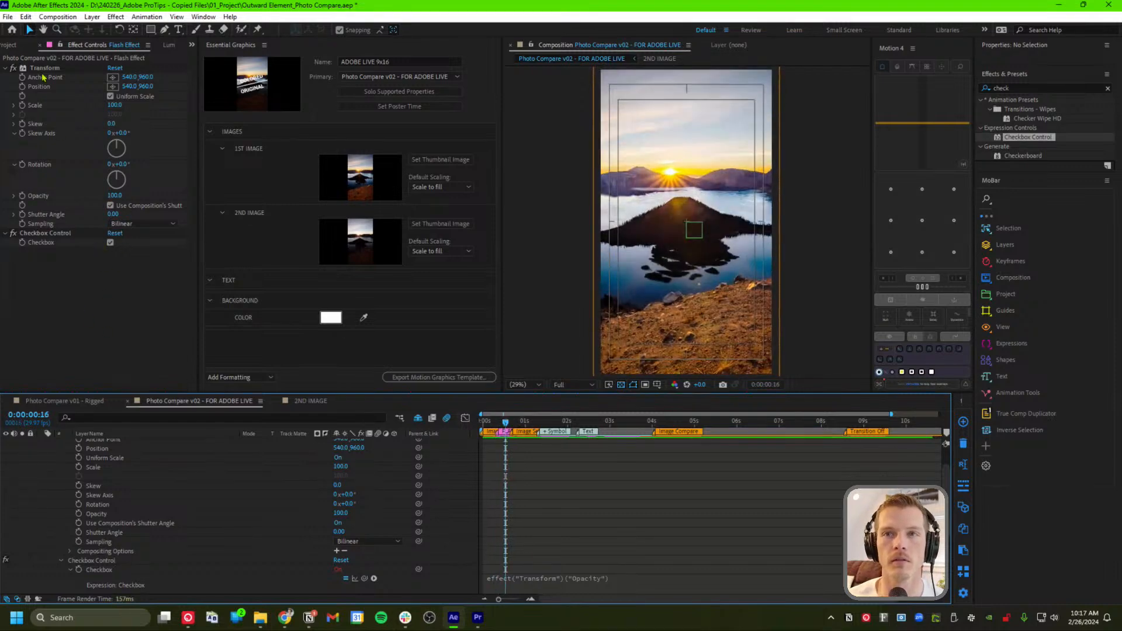
click(5, 68)
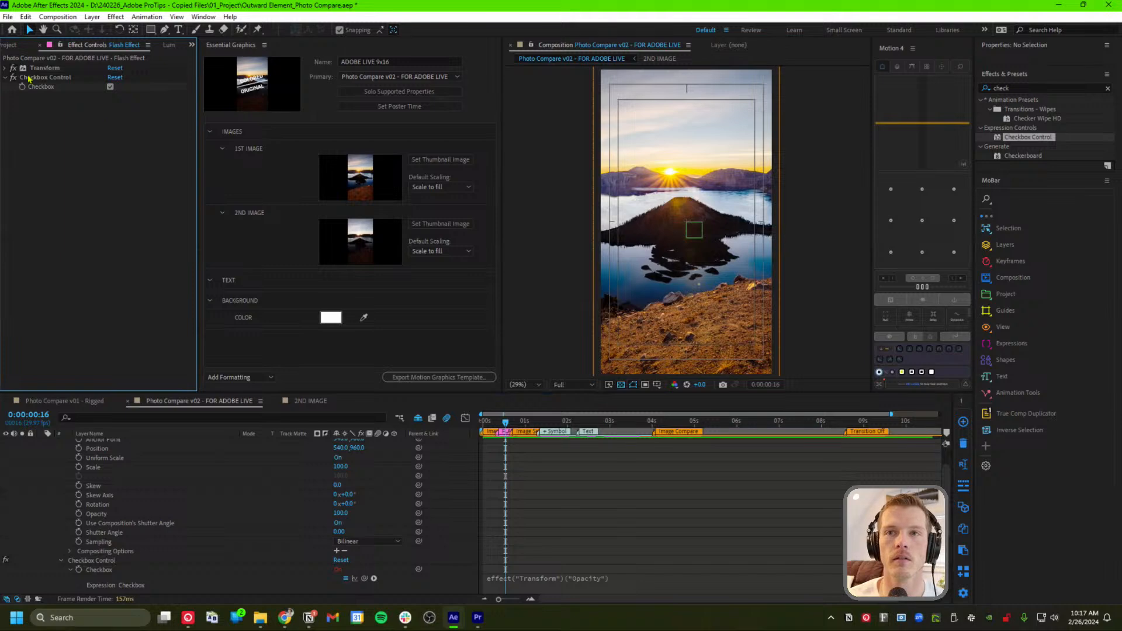
click(5, 68)
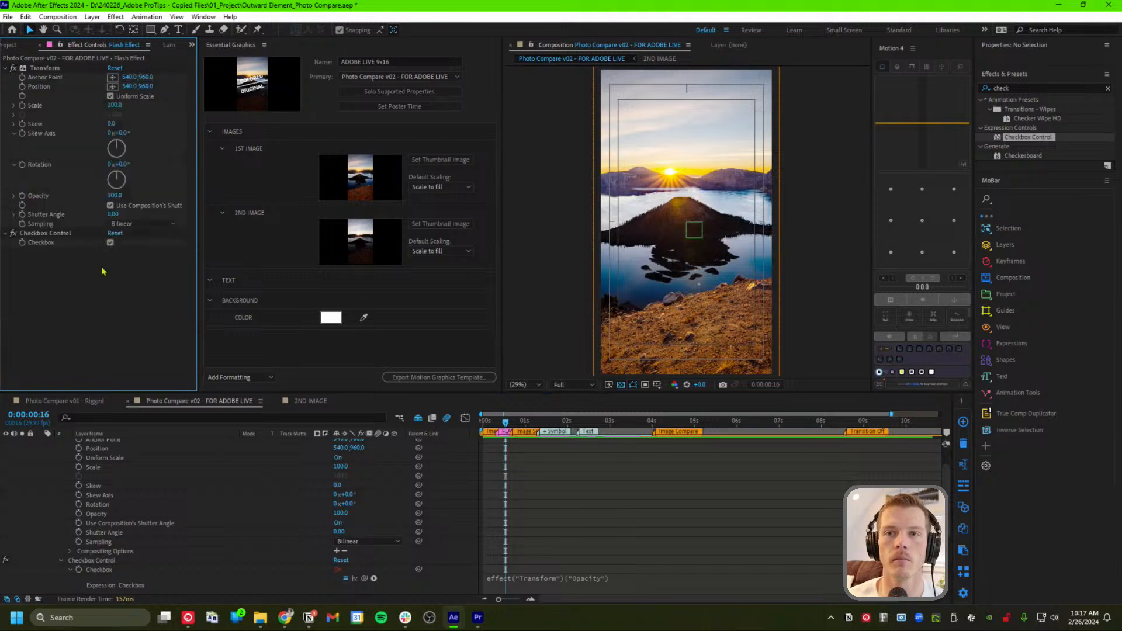
click(503, 422)
drag(503, 422, 512, 422)
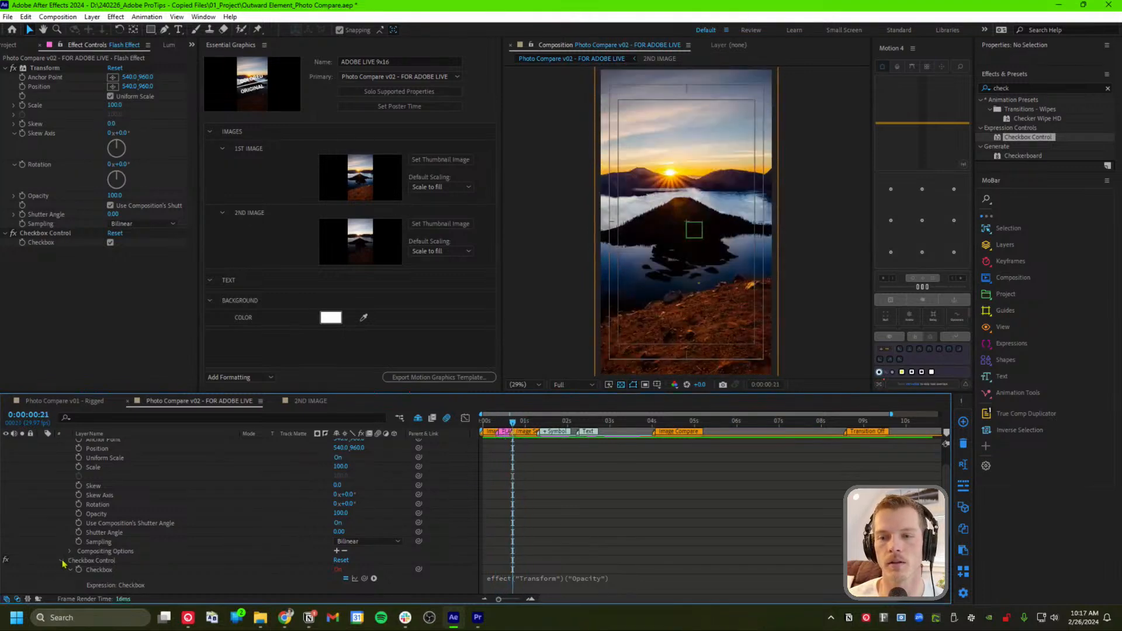
Collapse Flash Effect's Checkbox Control and Effects groups
click(61, 561)
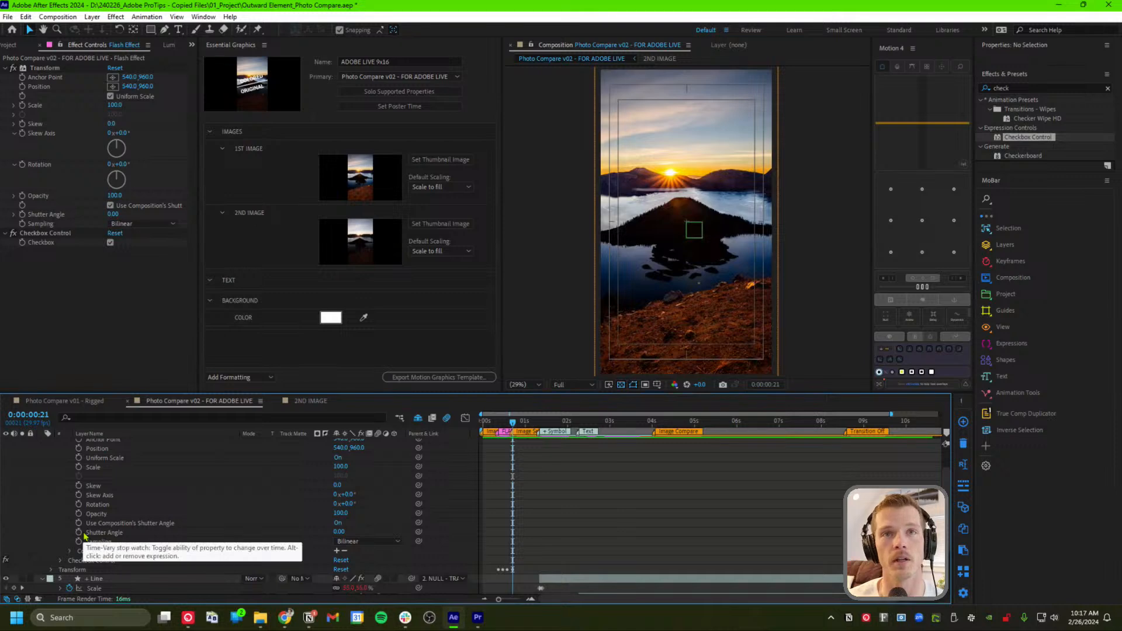
scroll(96, 526, up, 1)
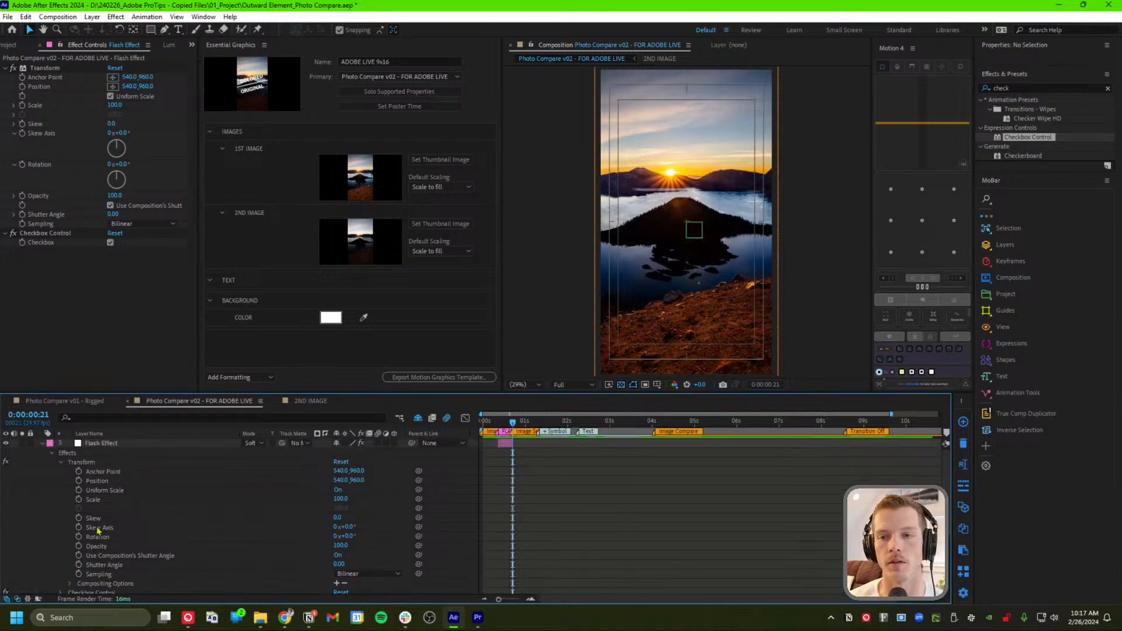
click(51, 454)
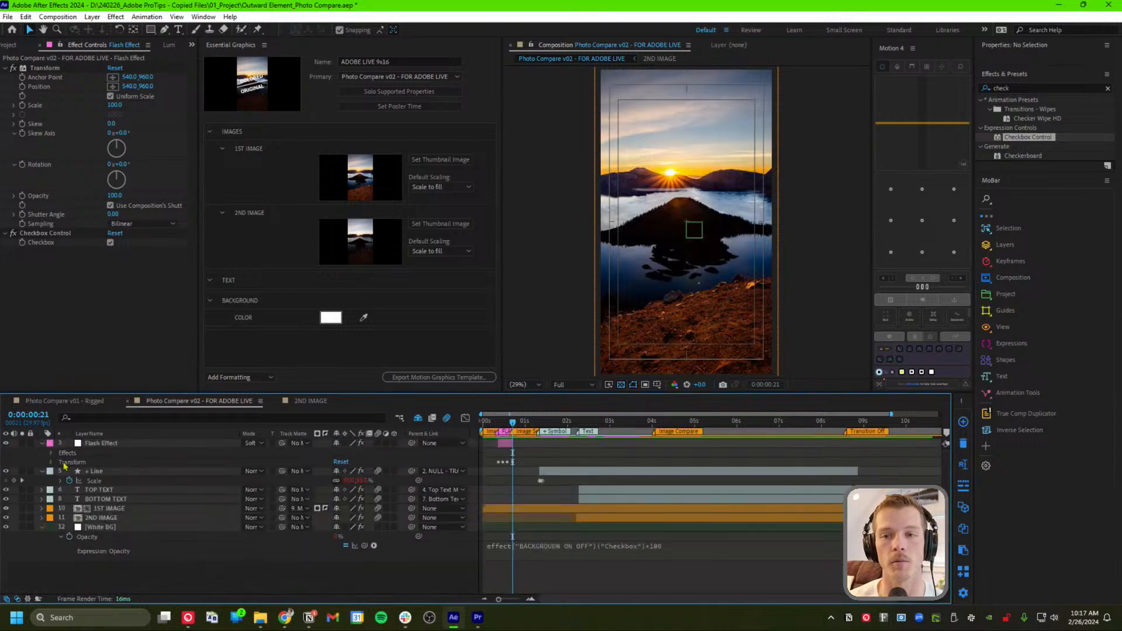
Toggle the flash Checkbox off and on, then scrub ahead to about 3:24 where the titles appear
mouse_move(522, 426)
mouse_down()
mouse_move(497, 424)
mouse_move(530, 428)
mouse_move(508, 425)
mouse_up()
click(101, 270)
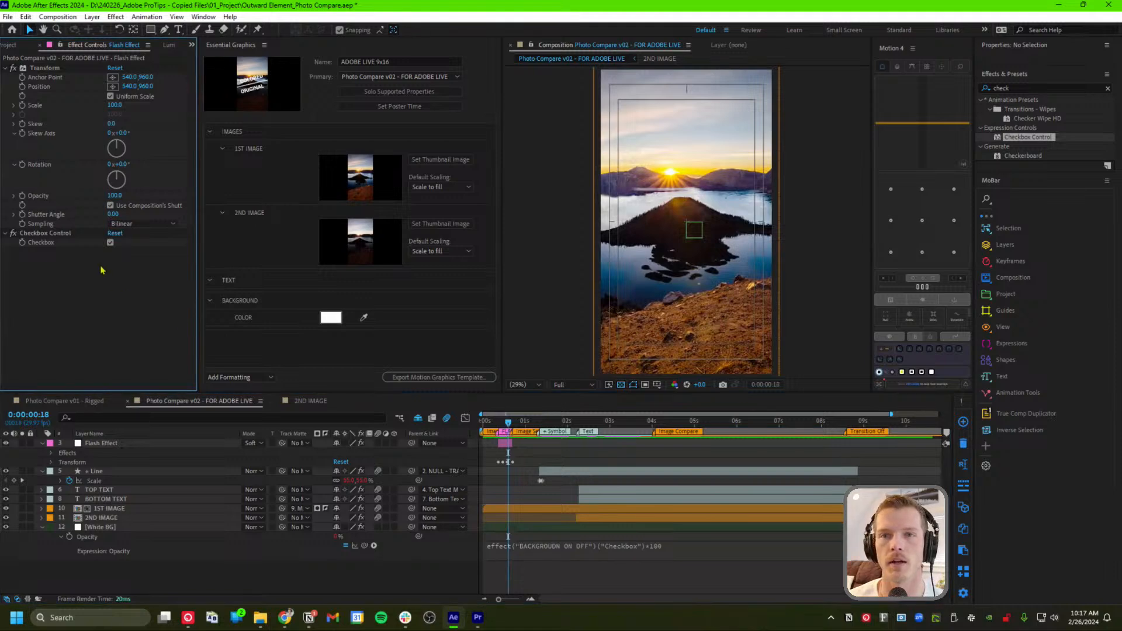
click(110, 244)
click(111, 244)
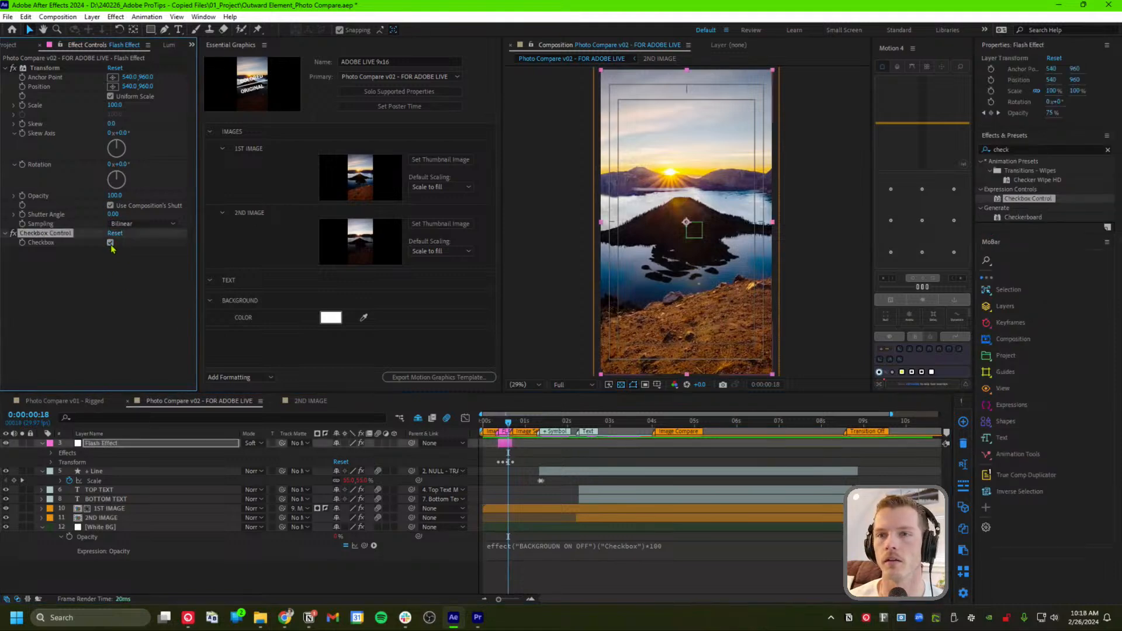
click(36, 253)
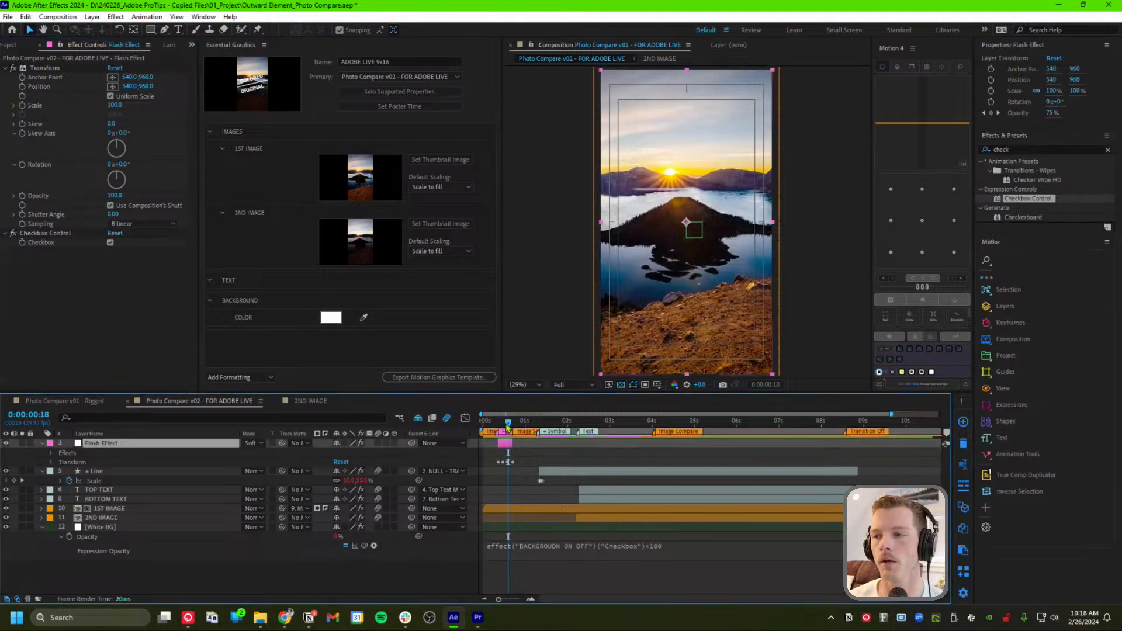
click(510, 423)
drag(510, 423, 642, 431)
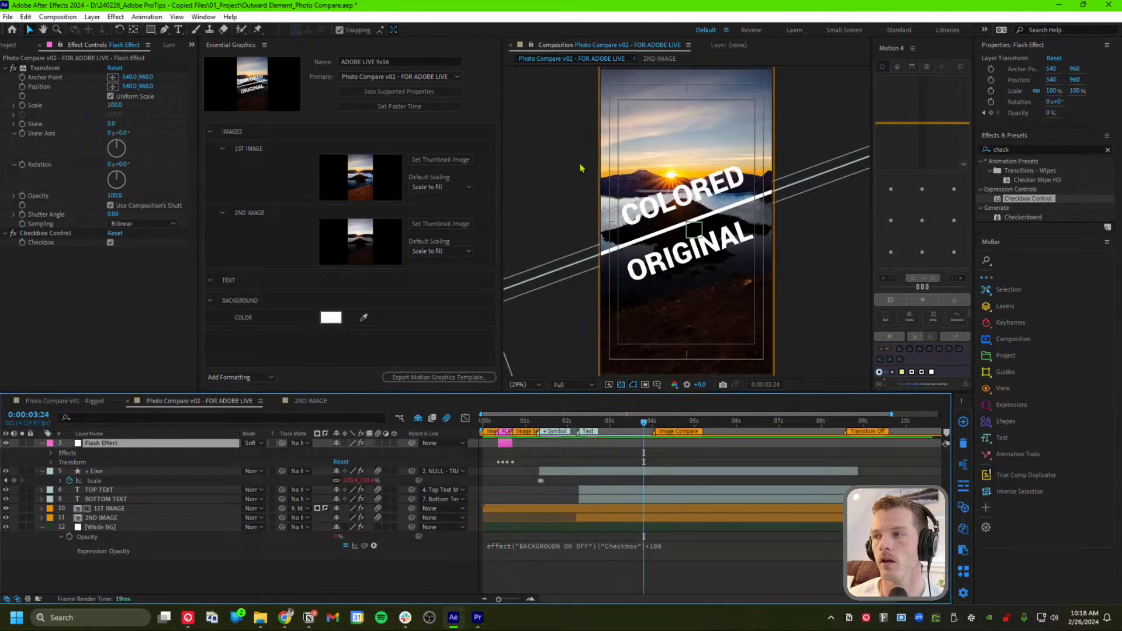
Drag TOP TEXT's Source Text, COLORED, into the Essential Graphics TEXT group
click(709, 191)
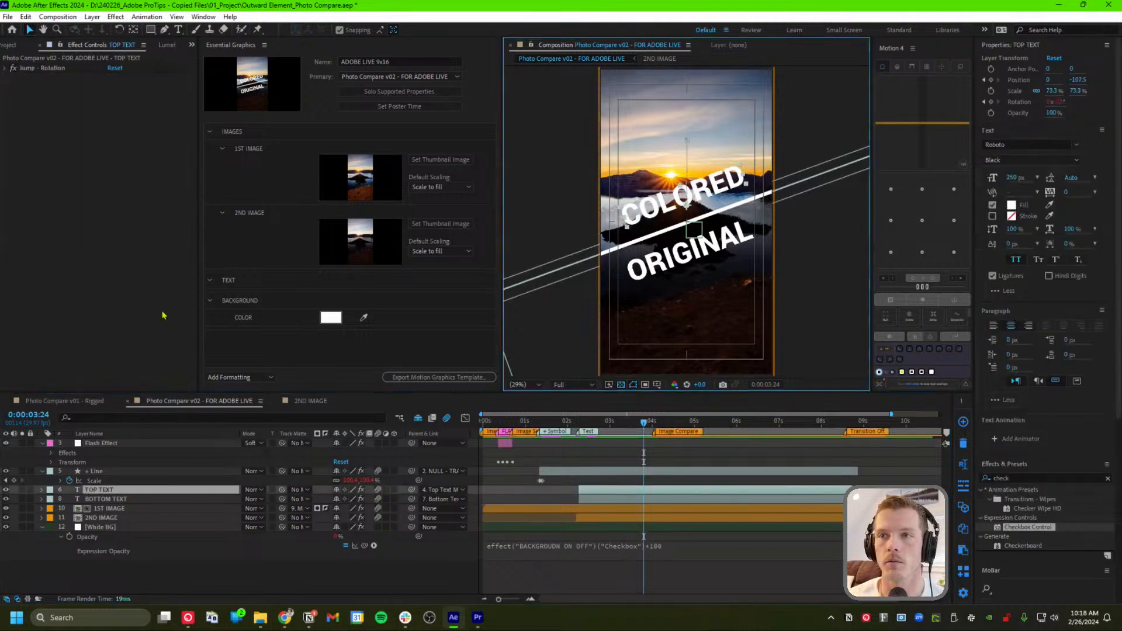
click(229, 282)
click(210, 283)
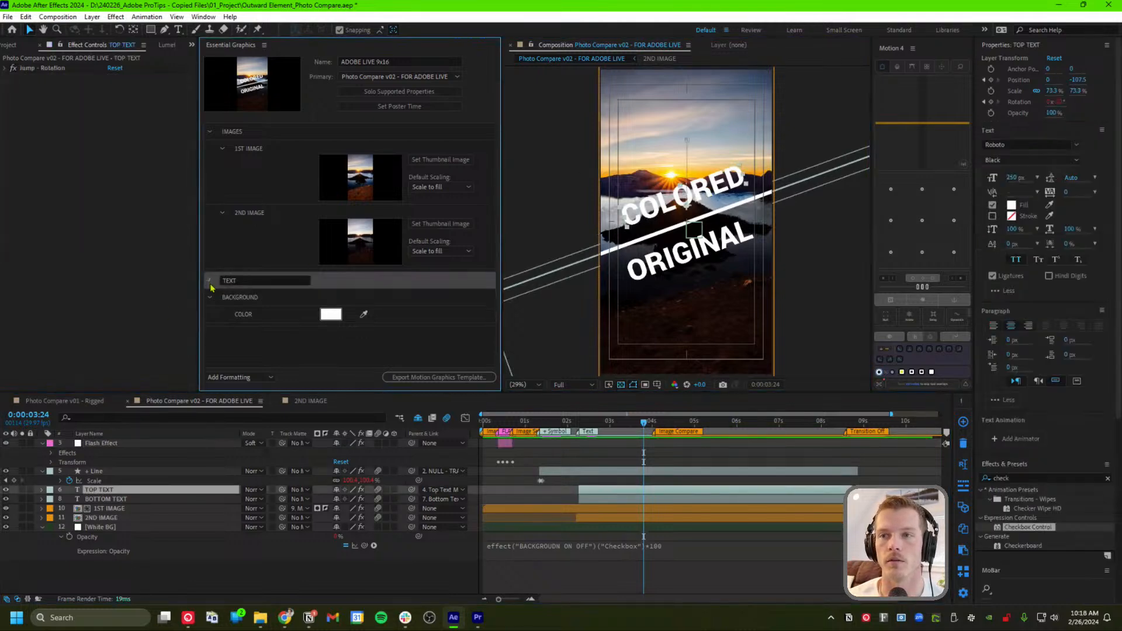
click(211, 283)
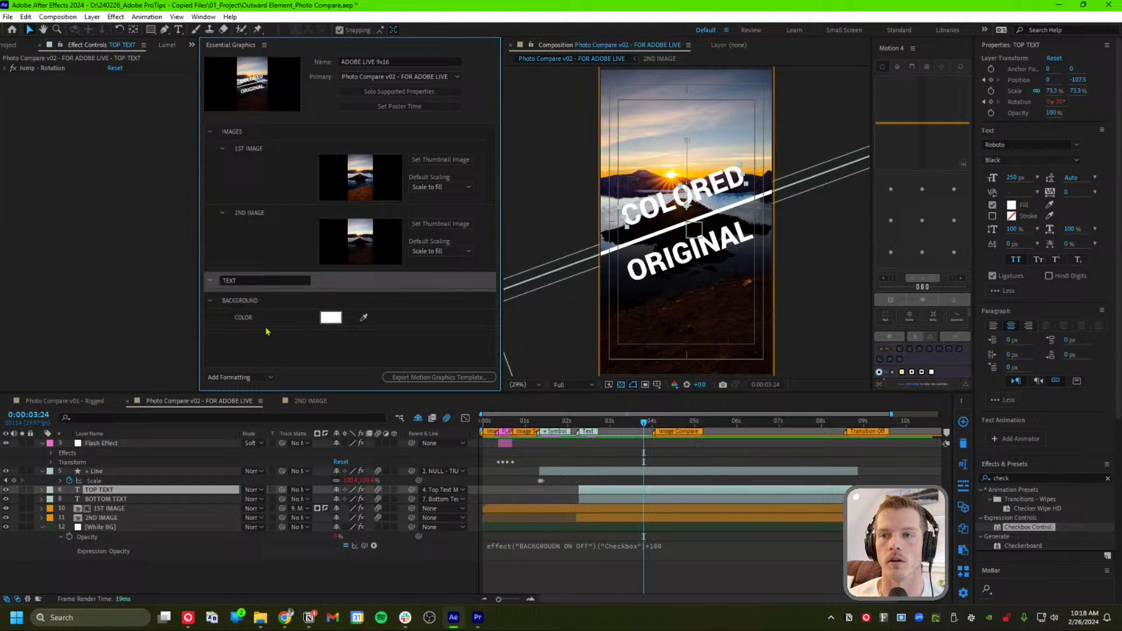
click(42, 490)
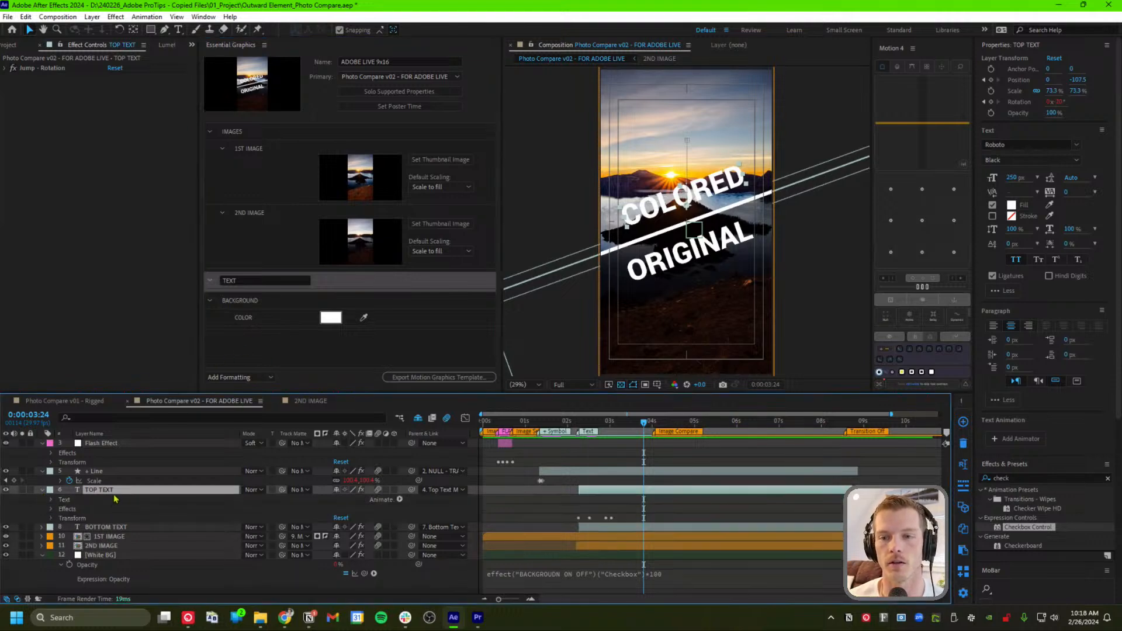
drag(114, 498, 281, 289)
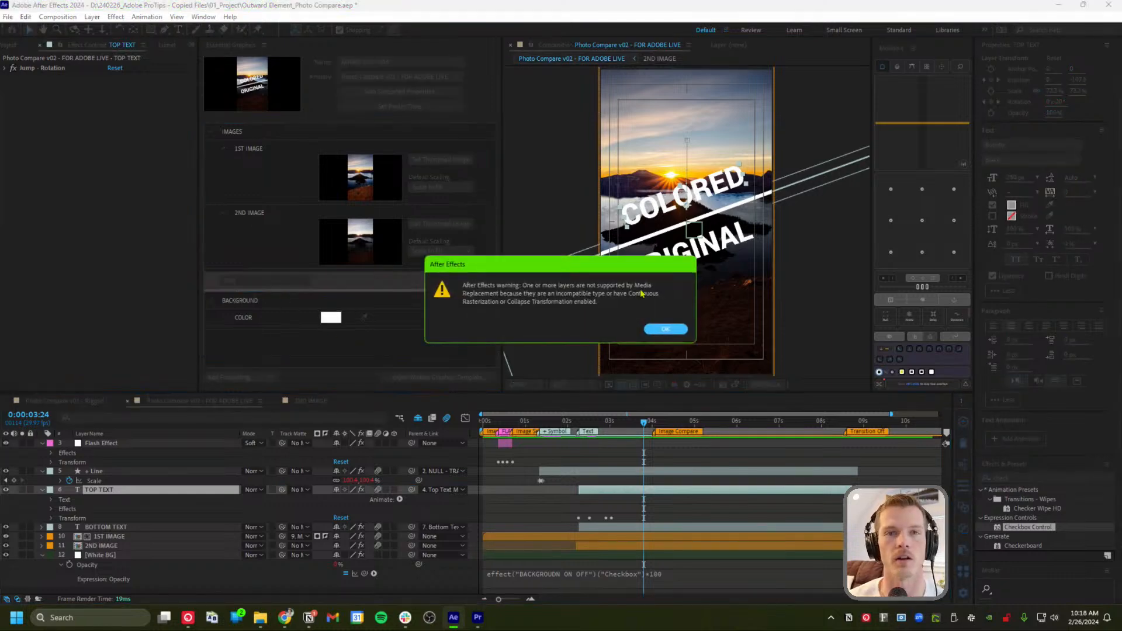
click(665, 329)
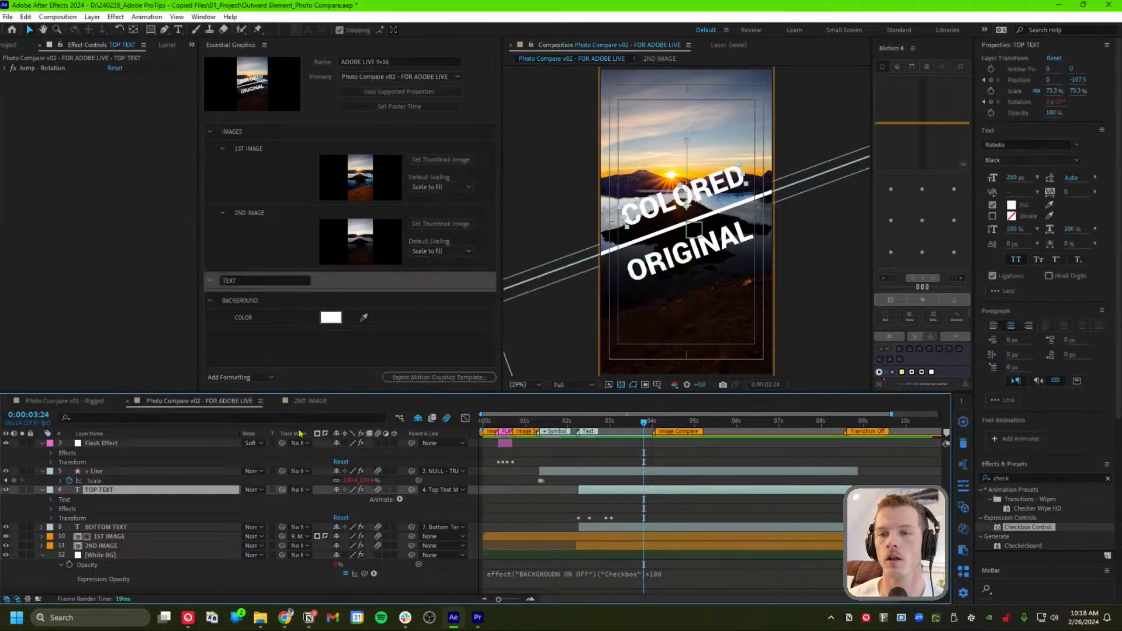
click(52, 500)
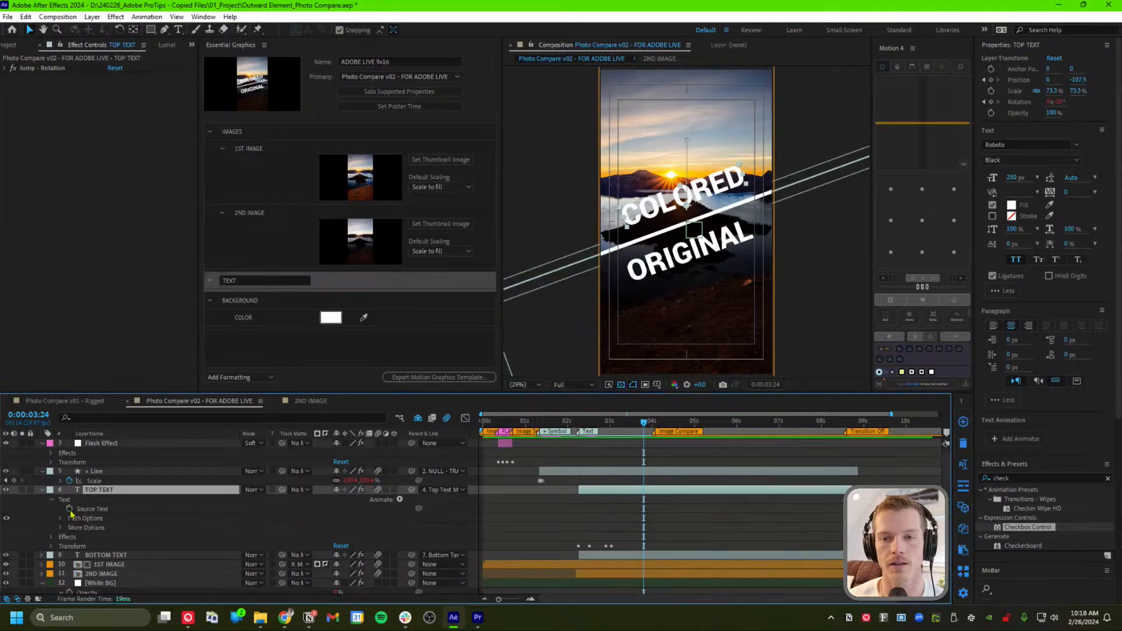
click(92, 510)
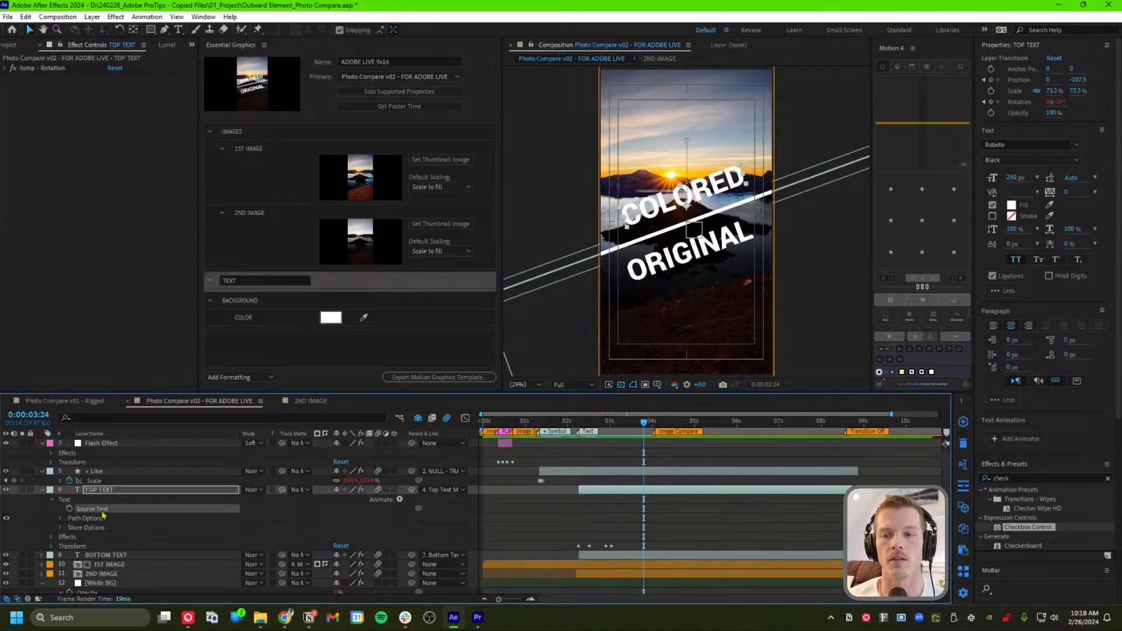
drag(102, 515, 278, 293)
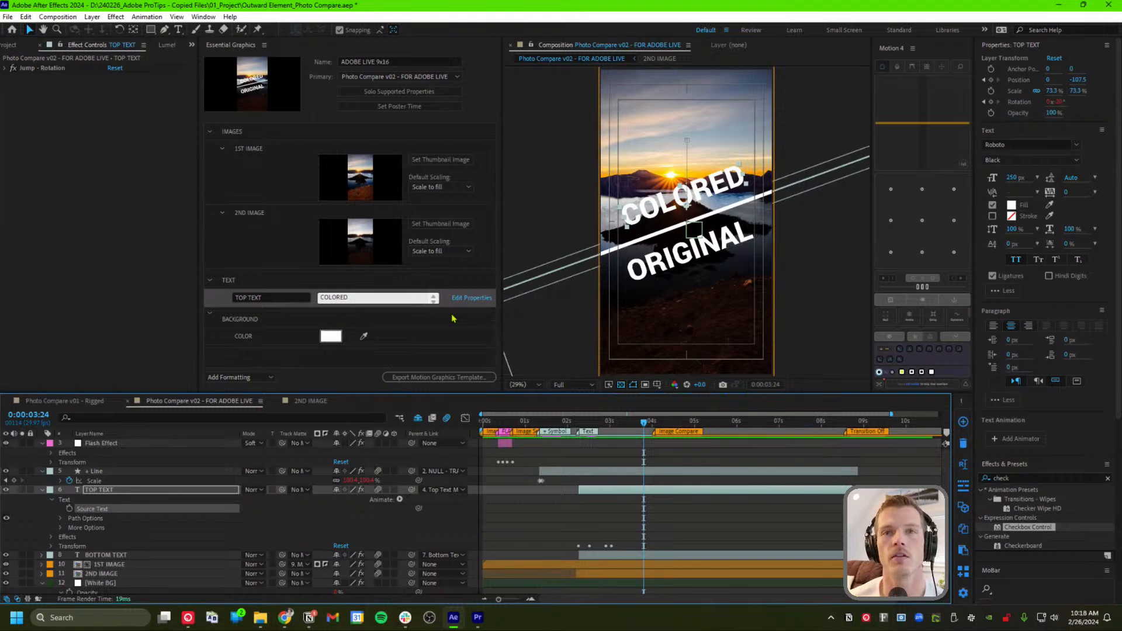
Enable custom font selection, font size adjustment and faux styles for the TOP TEXT property
click(467, 298)
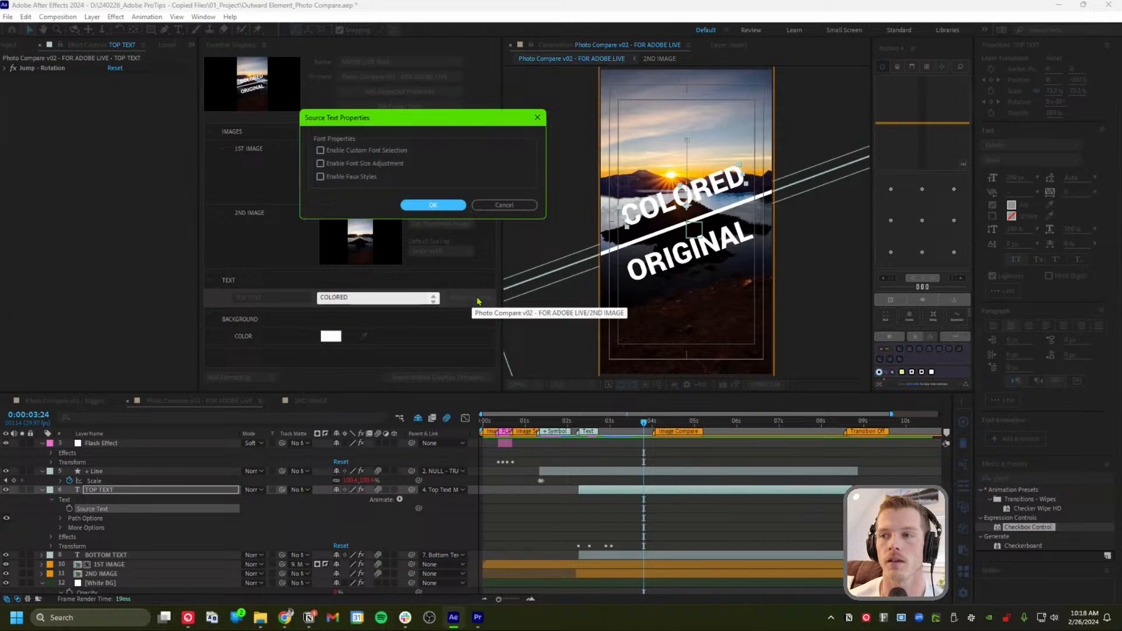
click(321, 150)
click(338, 164)
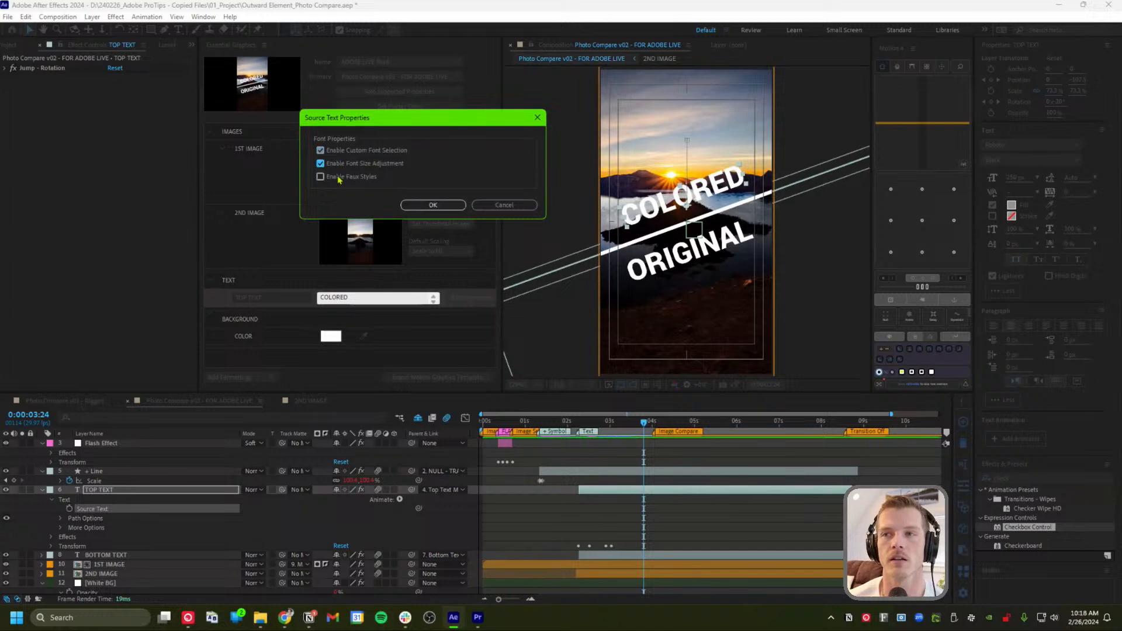
click(338, 177)
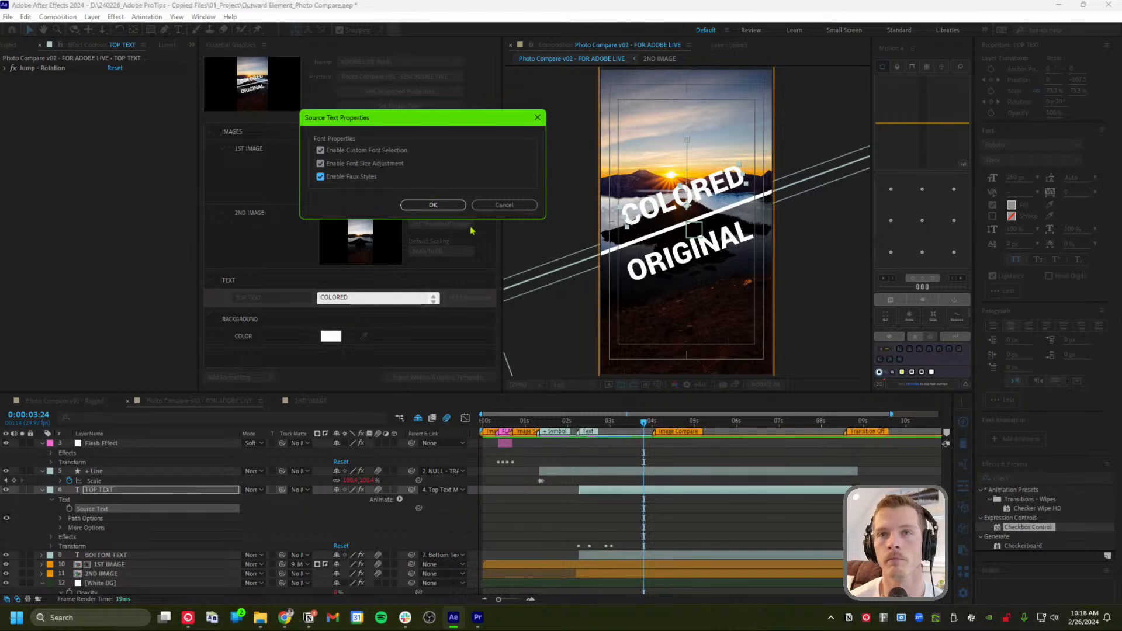
click(441, 205)
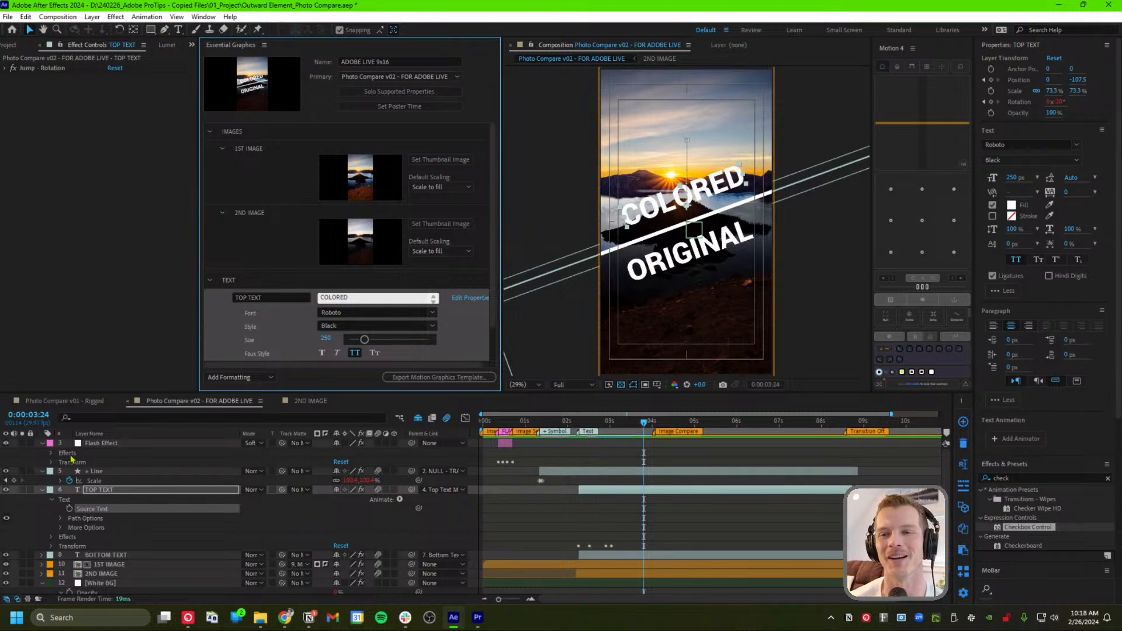
click(42, 443)
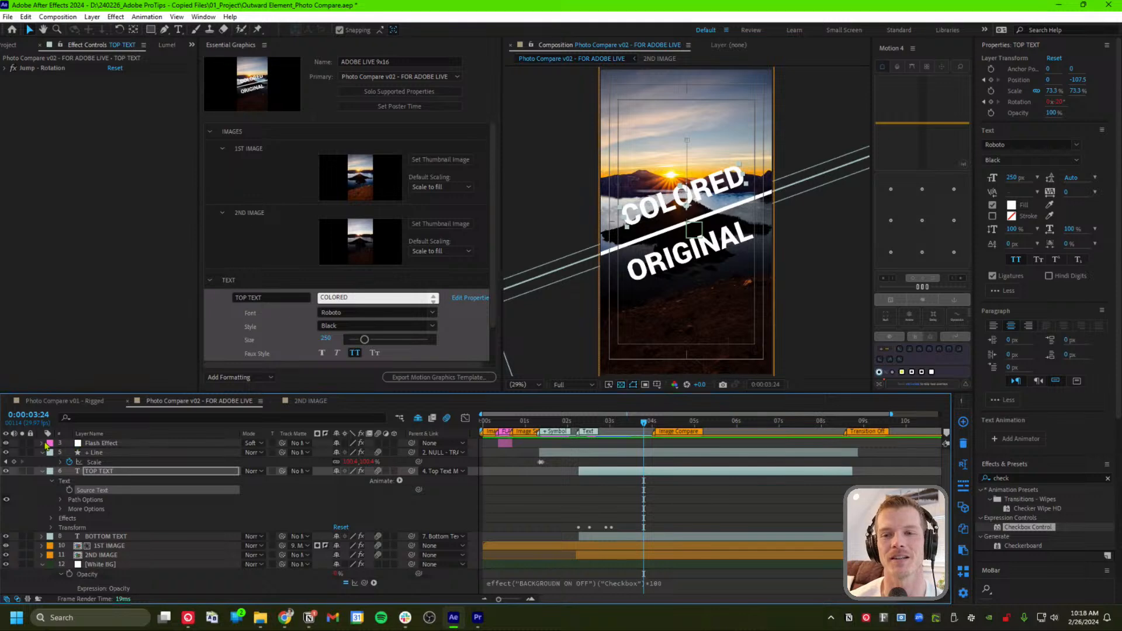
click(42, 442)
click(52, 453)
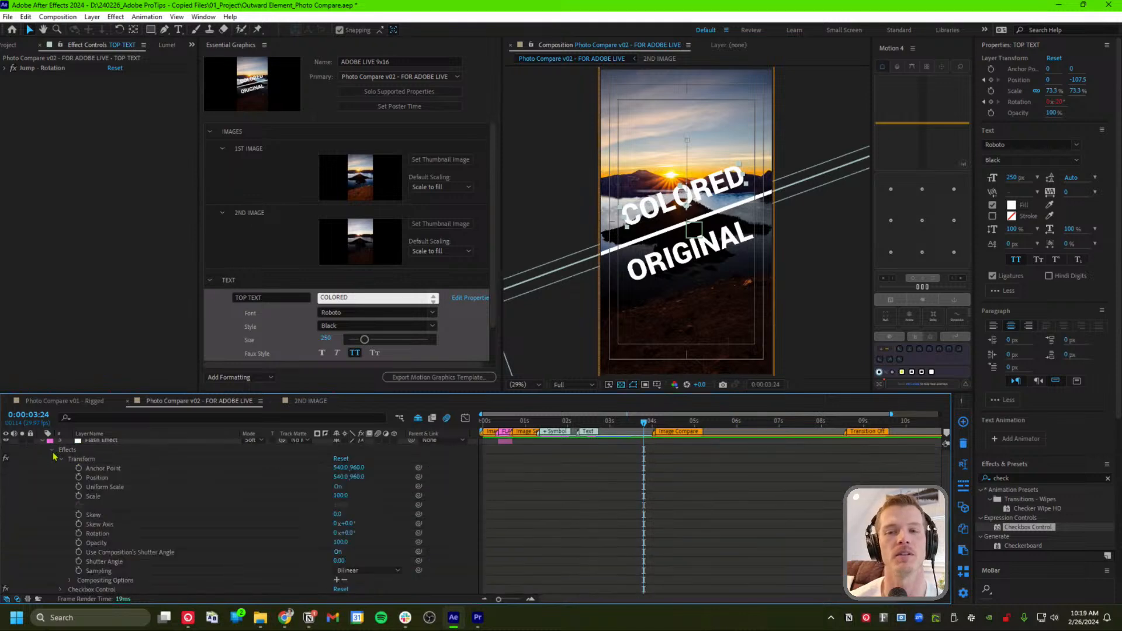
click(53, 450)
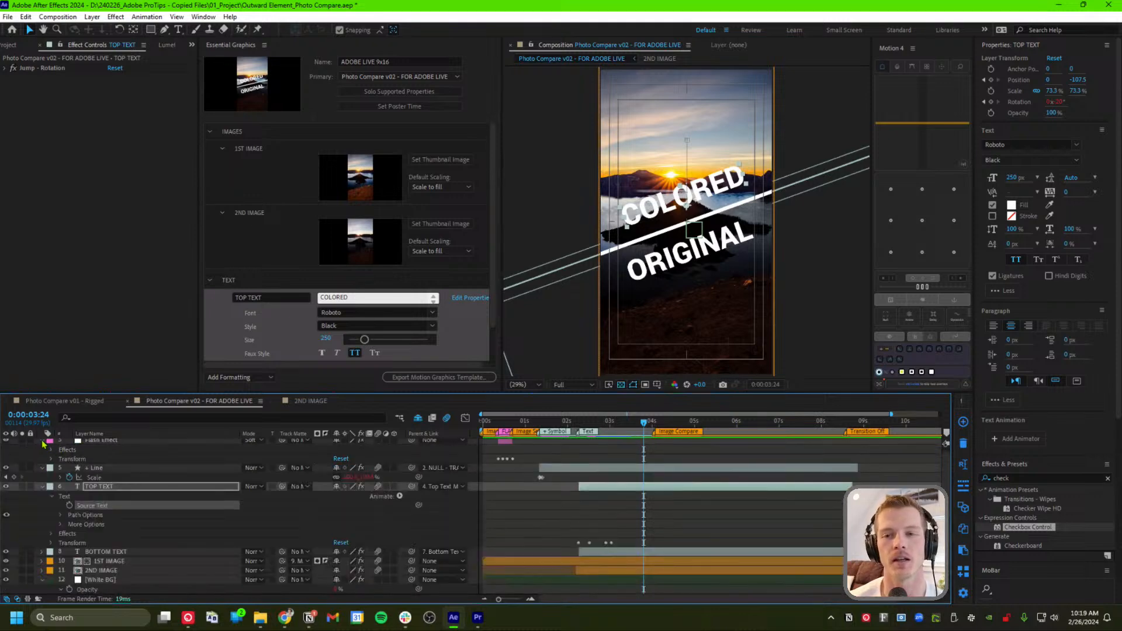
click(42, 442)
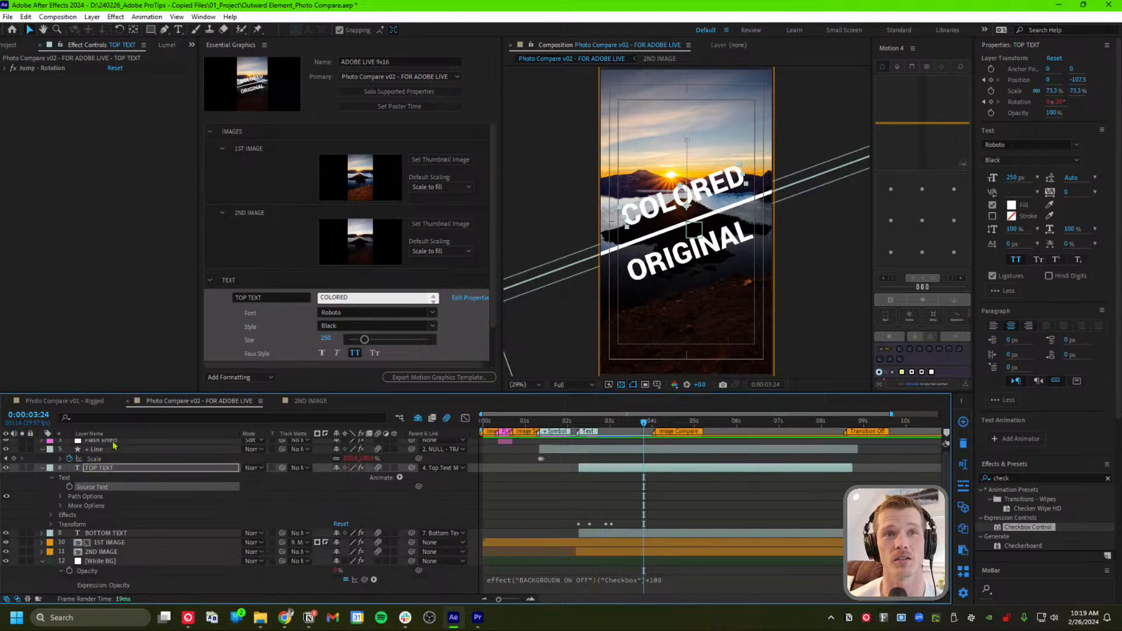
click(651, 500)
click(617, 426)
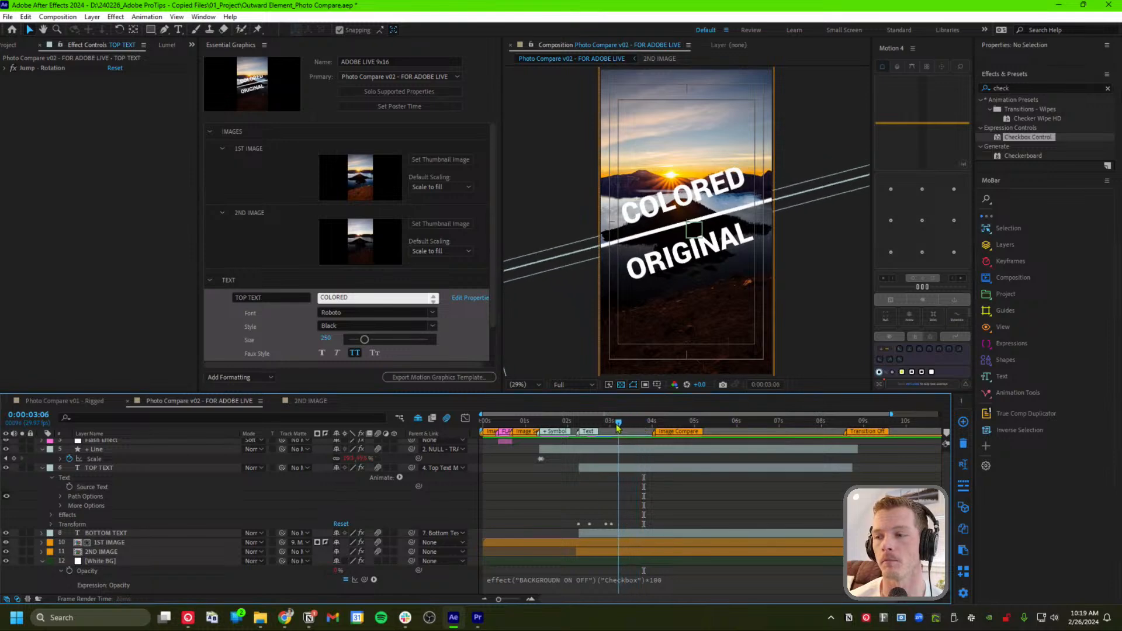
mouse_move(617, 425)
mouse_down()
mouse_move(601, 426)
mouse_move(634, 426)
mouse_up()
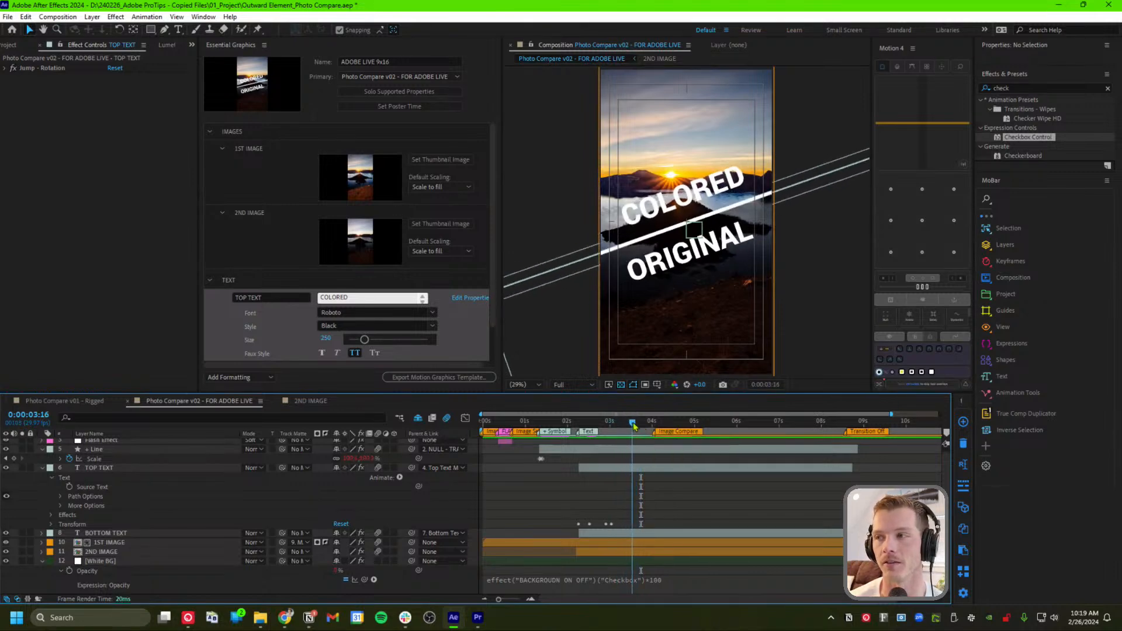
click(108, 273)
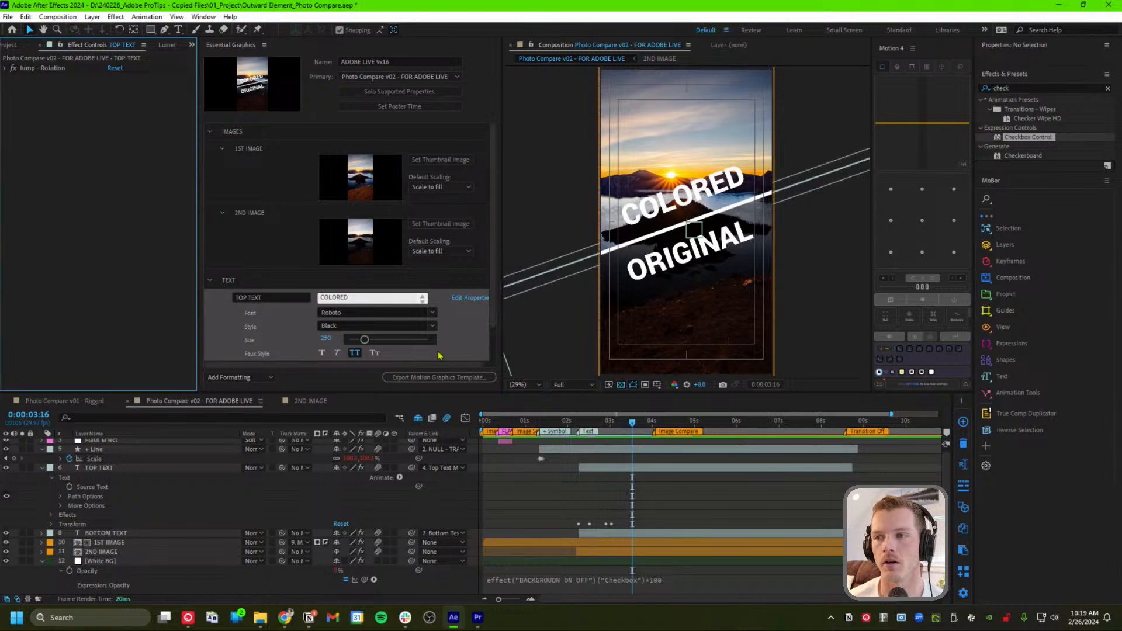
scroll(462, 331, down, 3)
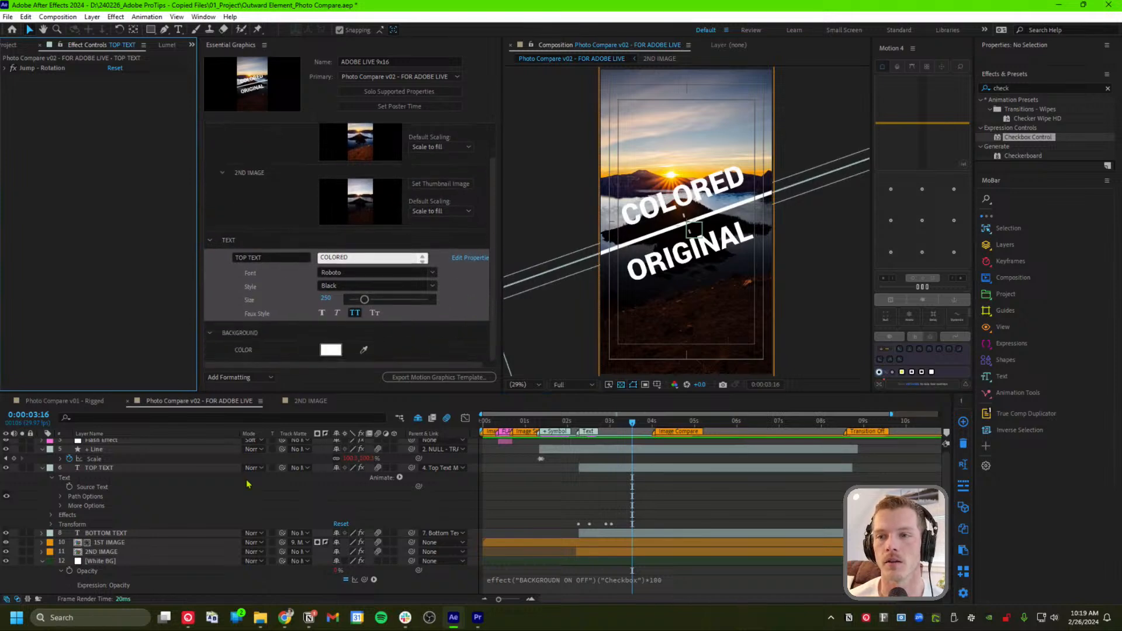
Add BOTTOM TEXT's Source Text, ORIGINAL, to the TEXT group and review its font options
click(52, 533)
click(42, 533)
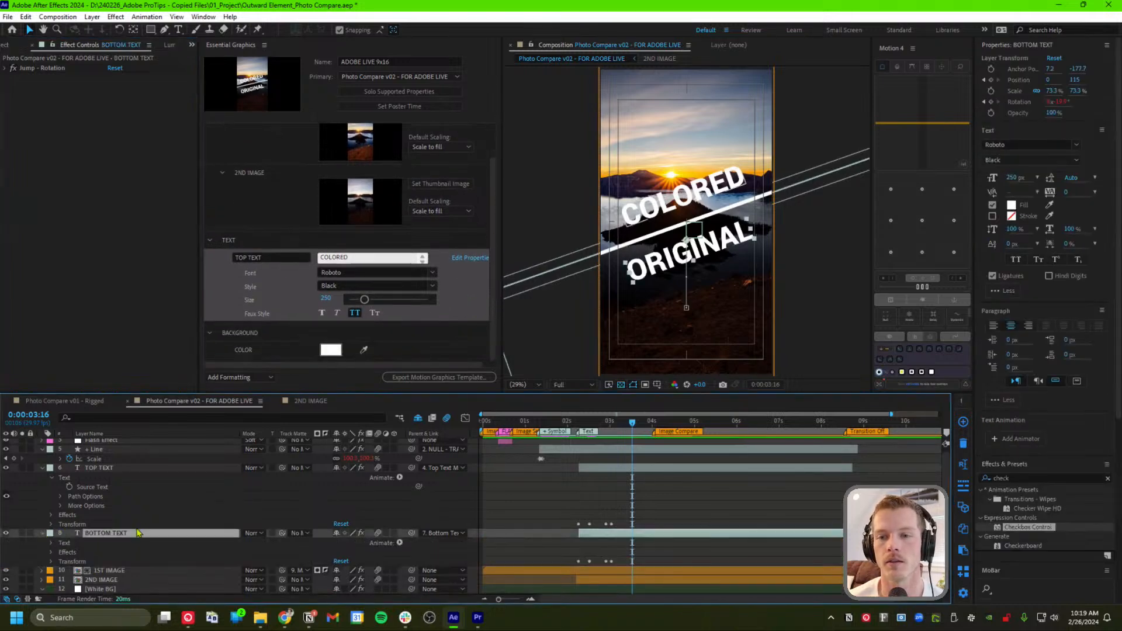
scroll(47, 526, down, 1)
click(51, 514)
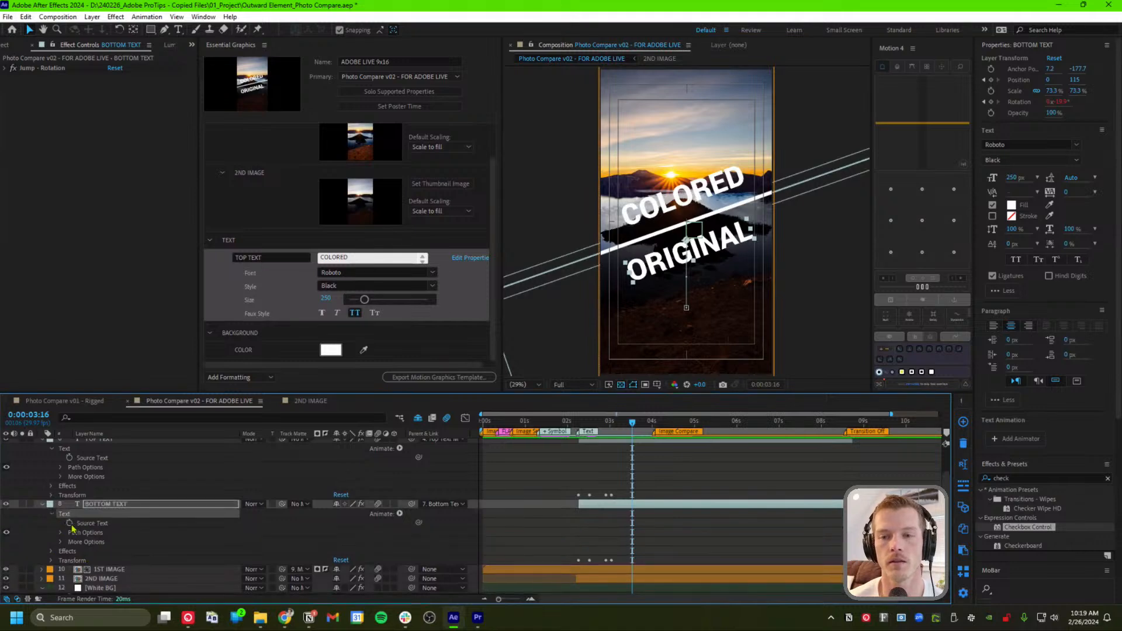
alt+click(69, 523)
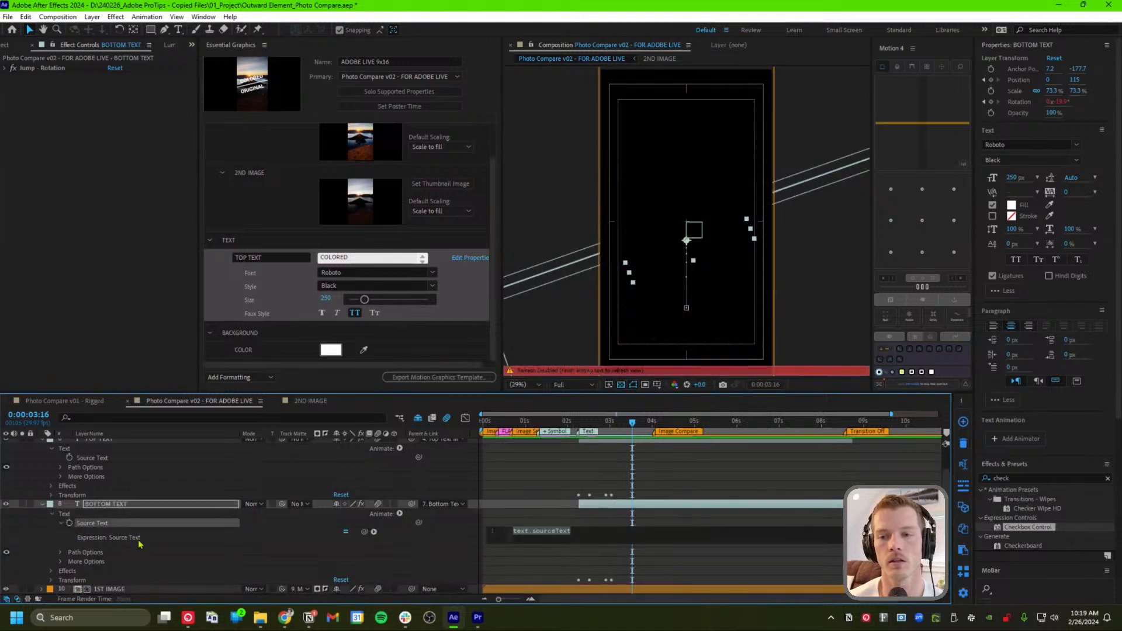
click(133, 523)
click(92, 523)
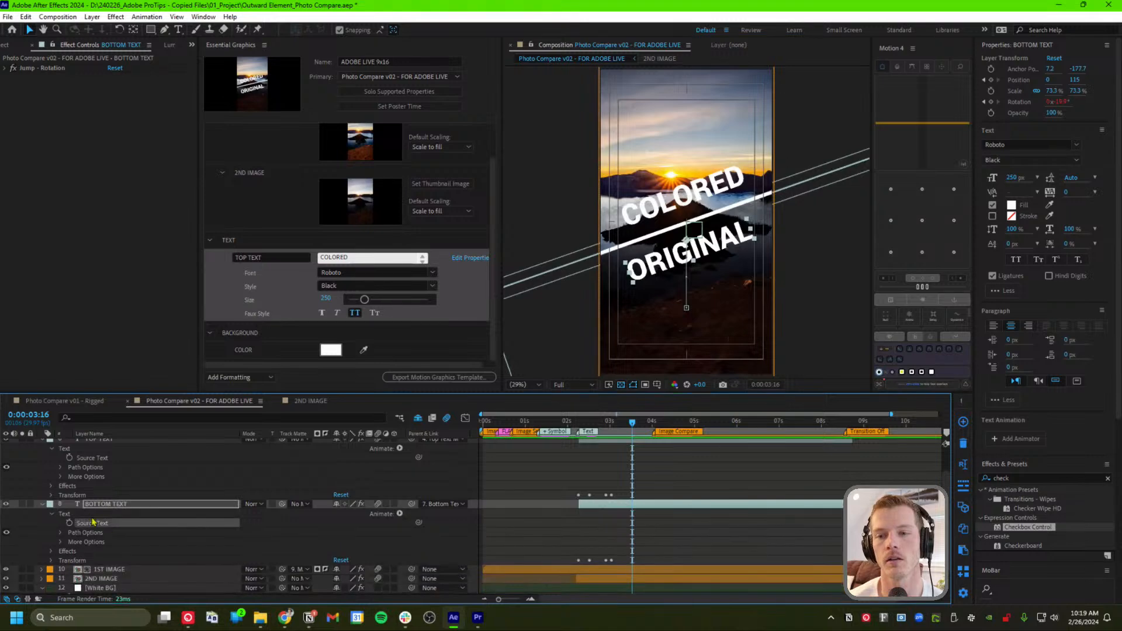
drag(93, 522, 274, 322)
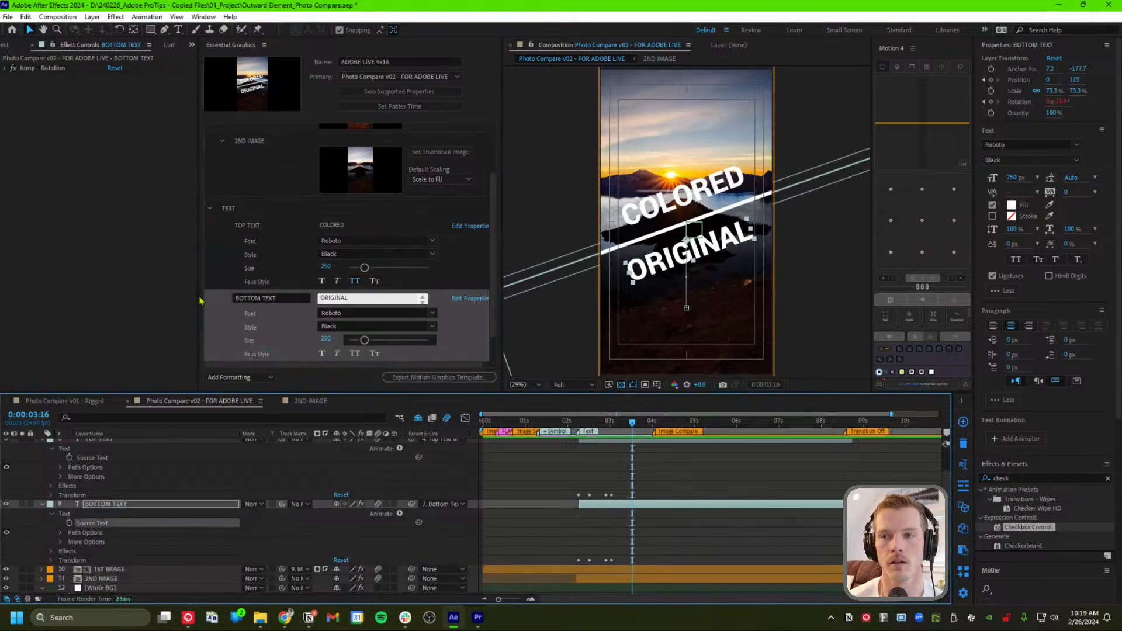
click(250, 215)
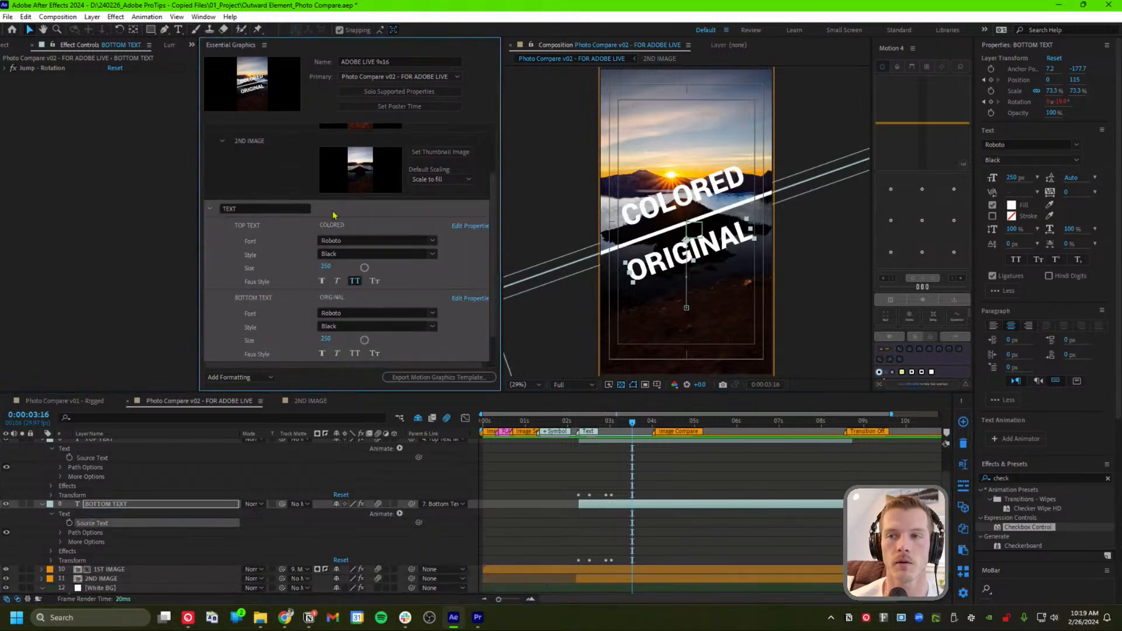
click(470, 226)
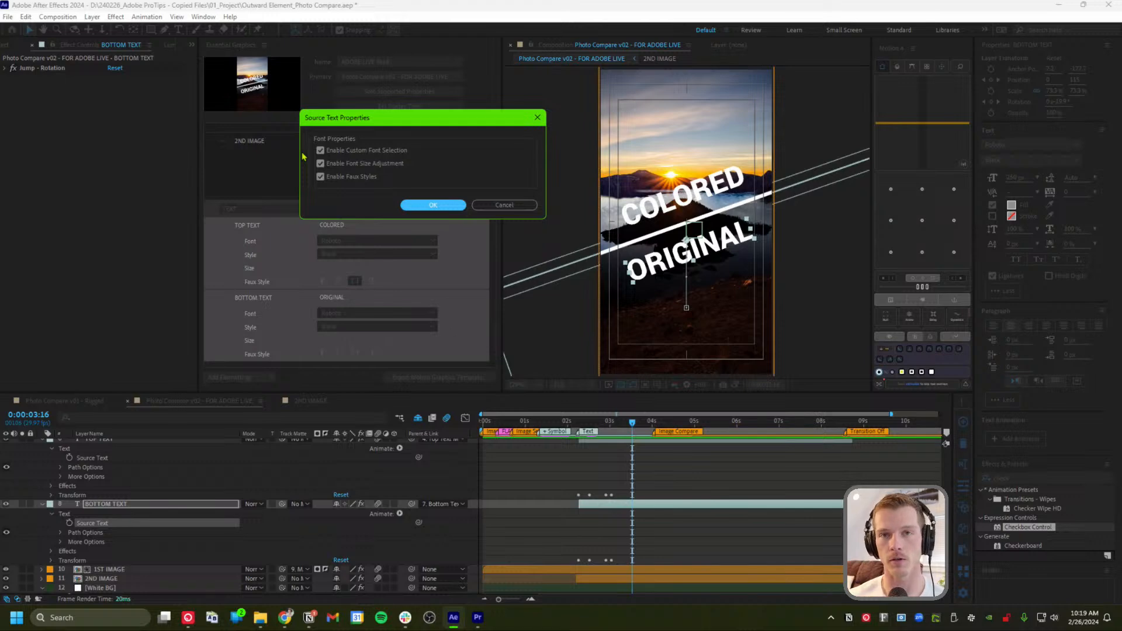
click(495, 205)
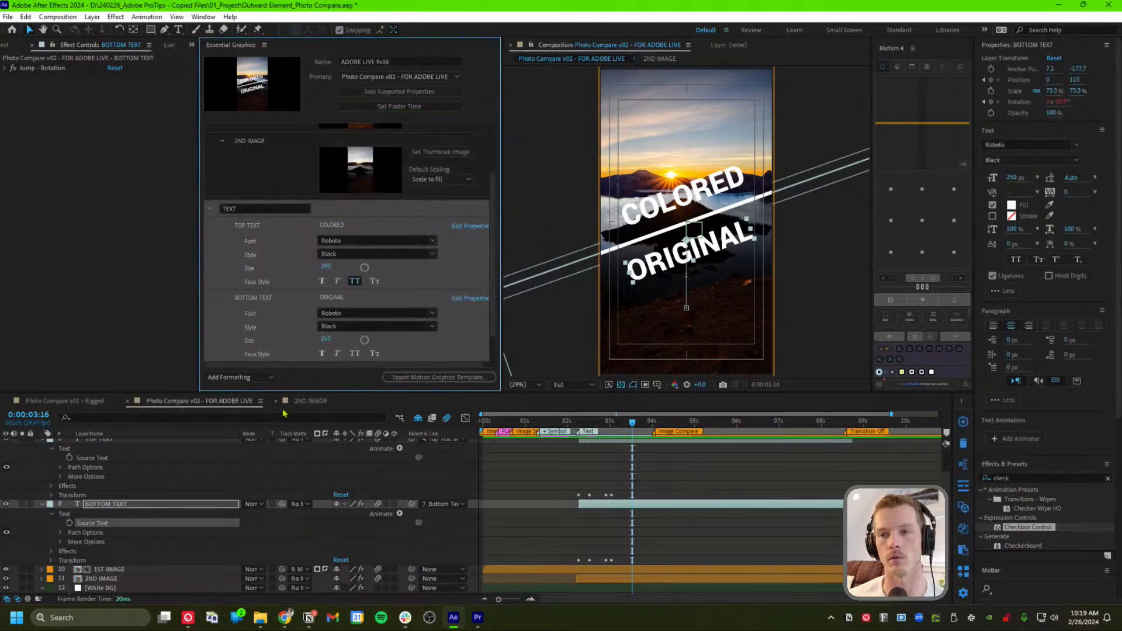
scroll(113, 487, up, 2)
Apply a Fill effect to the TOP TEXT layer
click(101, 471)
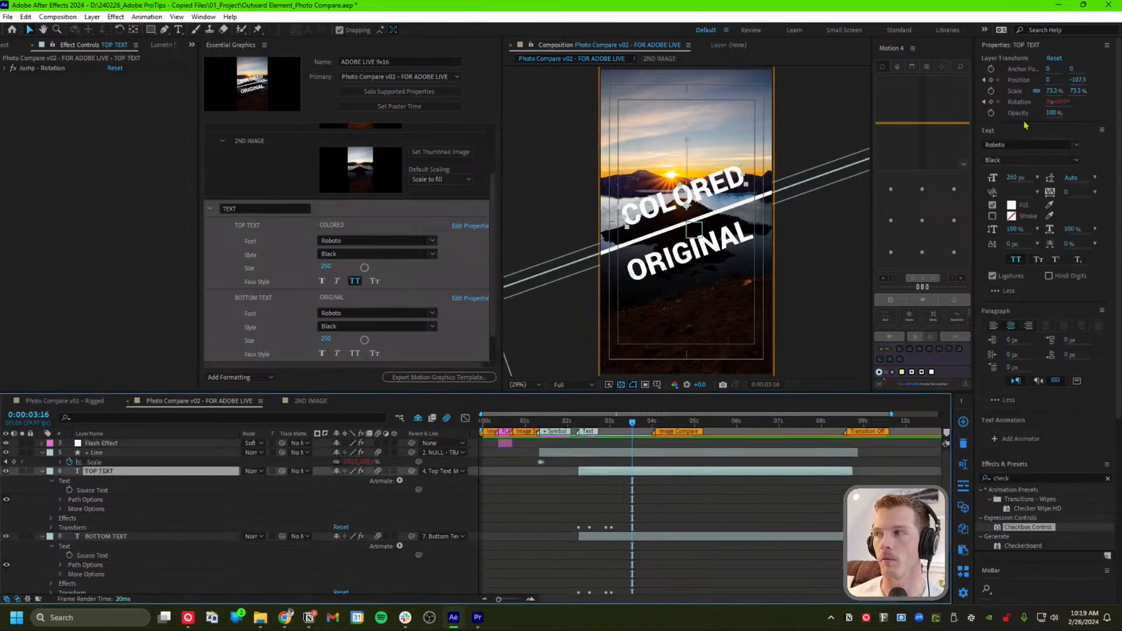
click(1024, 478)
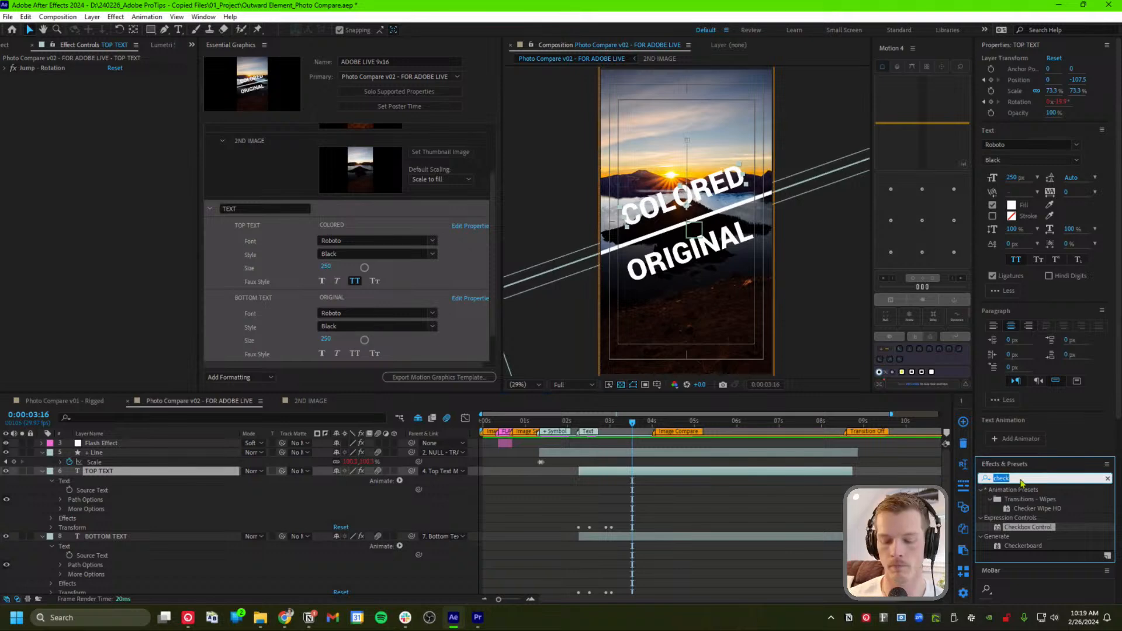
text(fill)
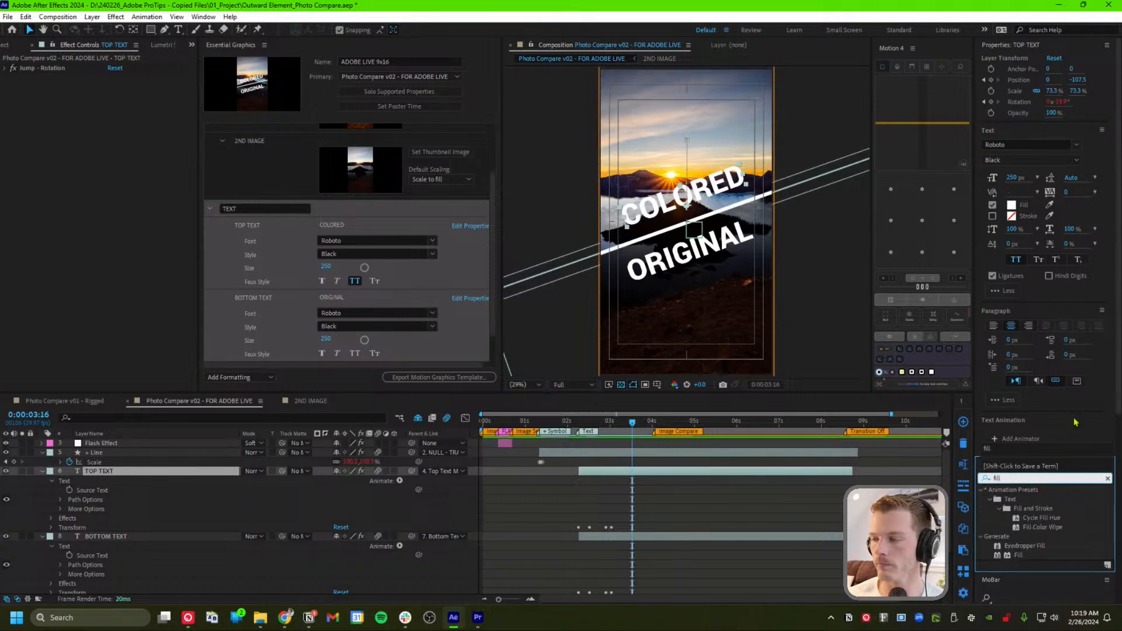
drag(1019, 555, 114, 482)
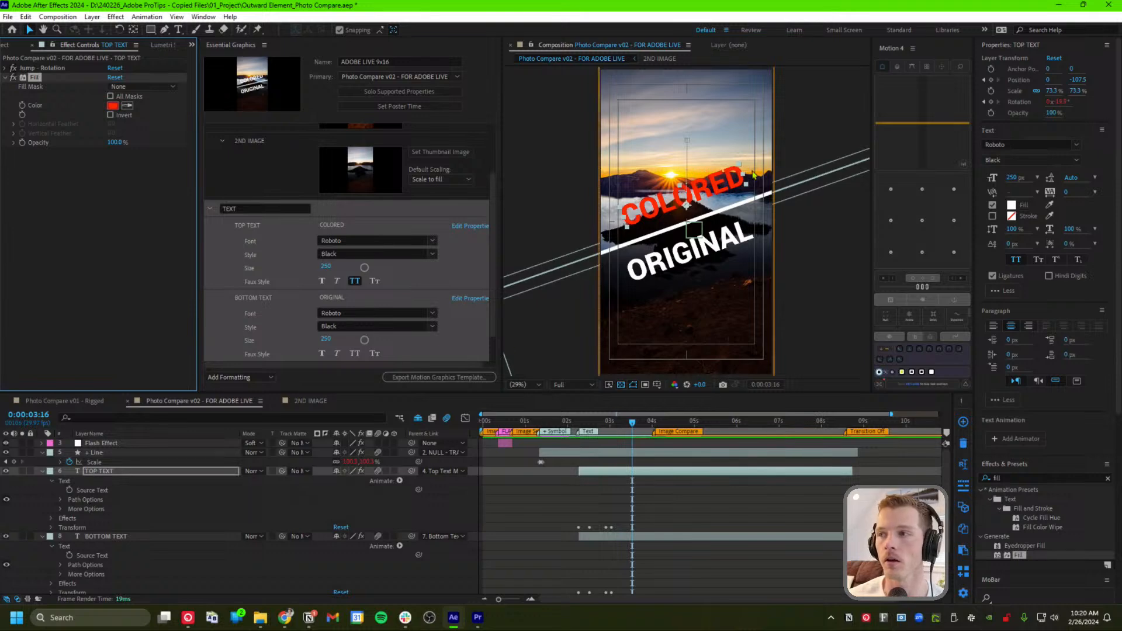
Change the TOP TEXT Fill colour from red to white and select the Fill effect for copying
click(113, 106)
drag(861, 390, 772, 355)
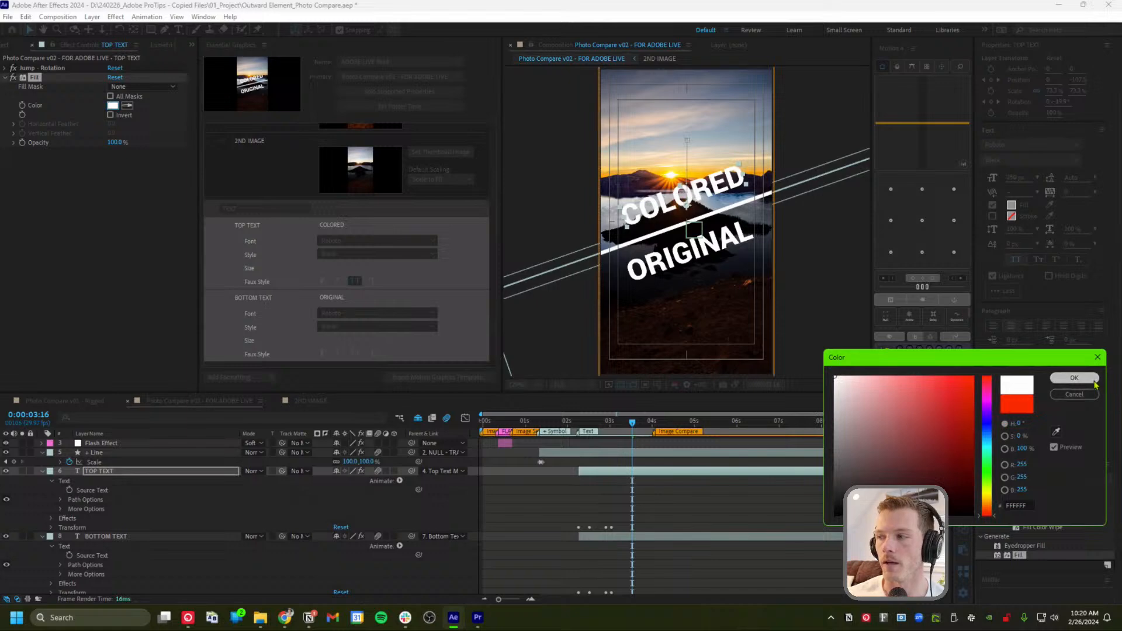
click(1074, 378)
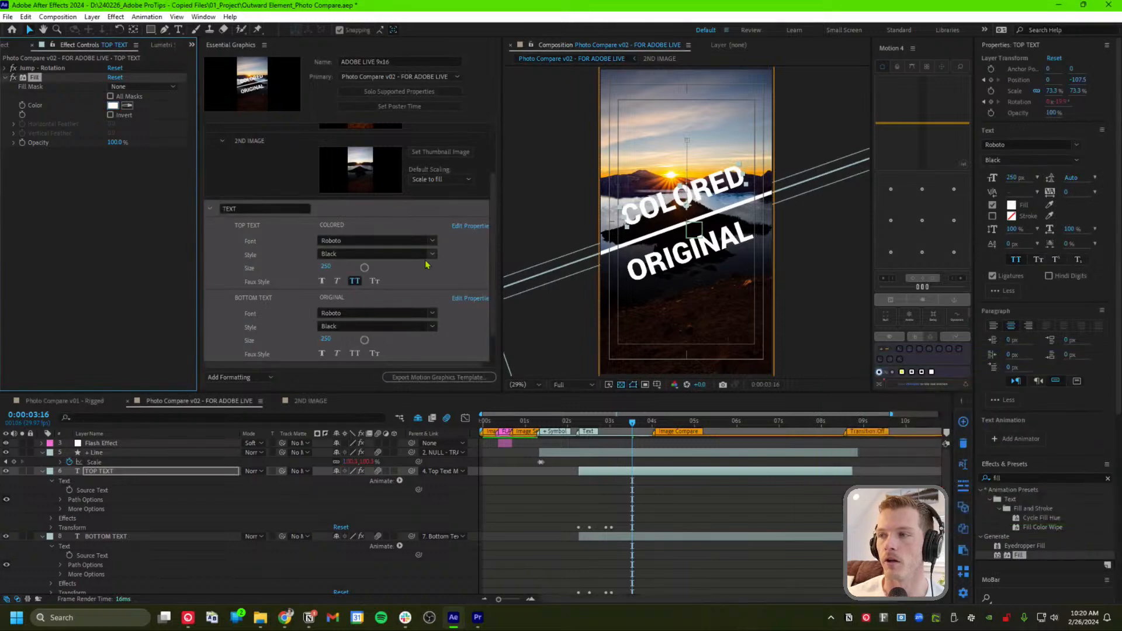
click(67, 216)
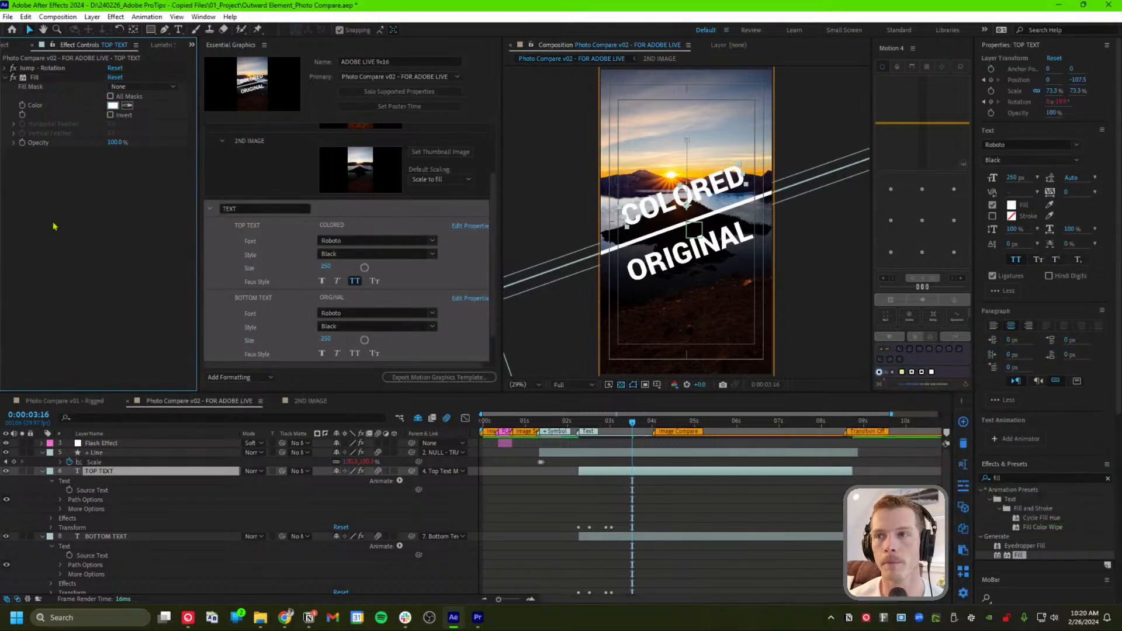
click(25, 77)
Paste the Fill effect onto BOTTOM TEXT and reveal its effects
click(113, 536)
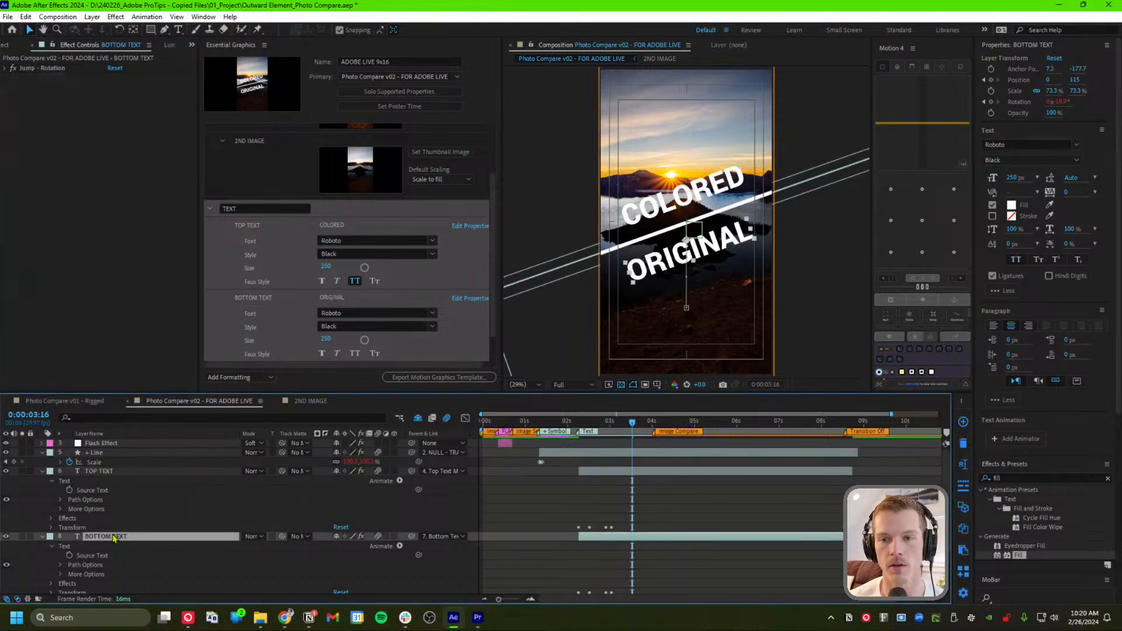
key(ctrl+v)
scroll(48, 509, down, 2)
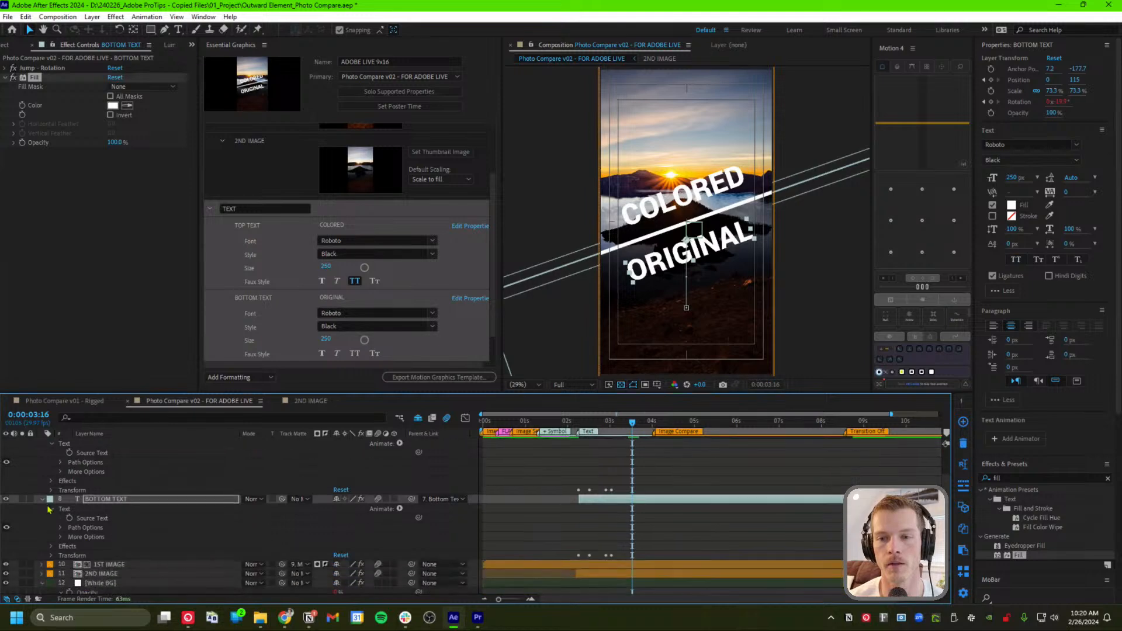
click(52, 546)
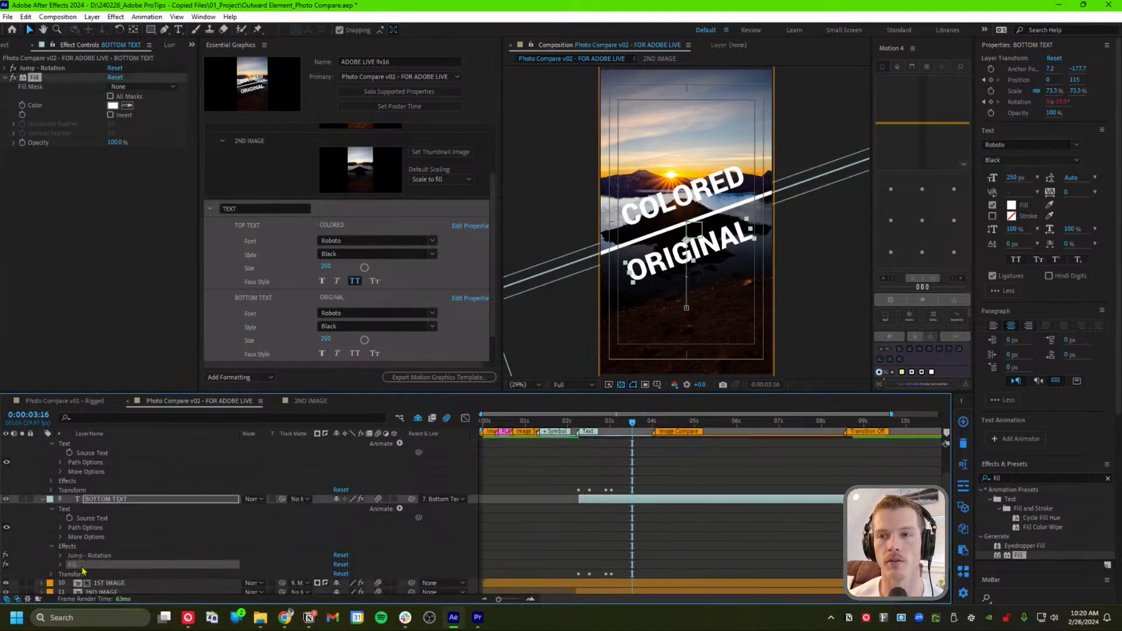
drag(81, 569, 261, 331)
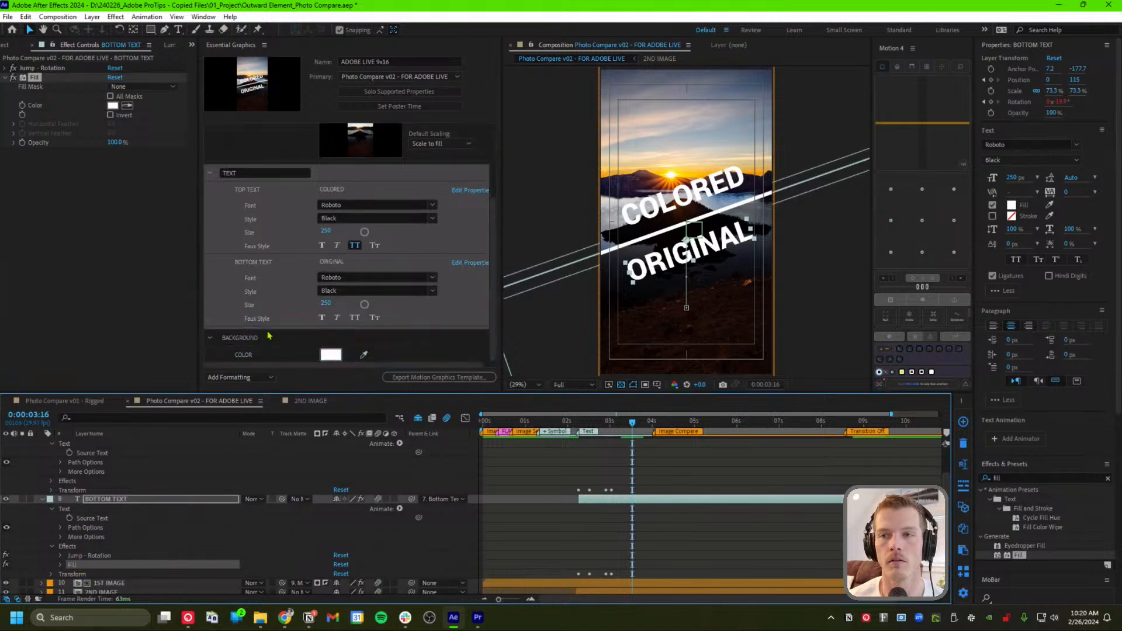
click(130, 281)
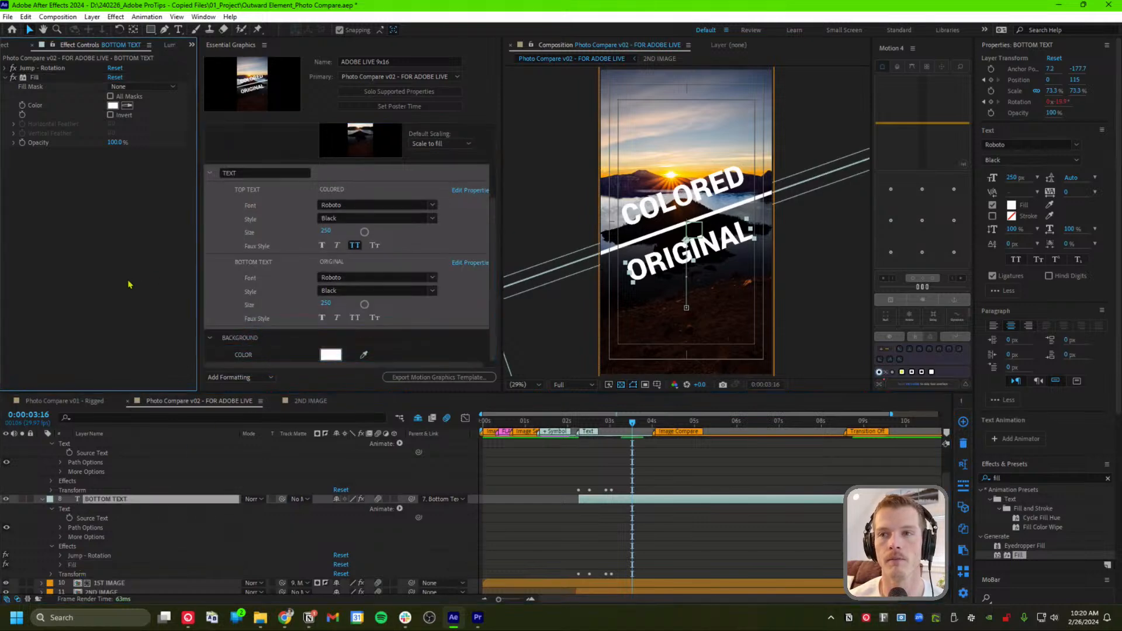
Add BOTTOM TEXT's Fill Color to the template, named Bottom Text Color
click(63, 564)
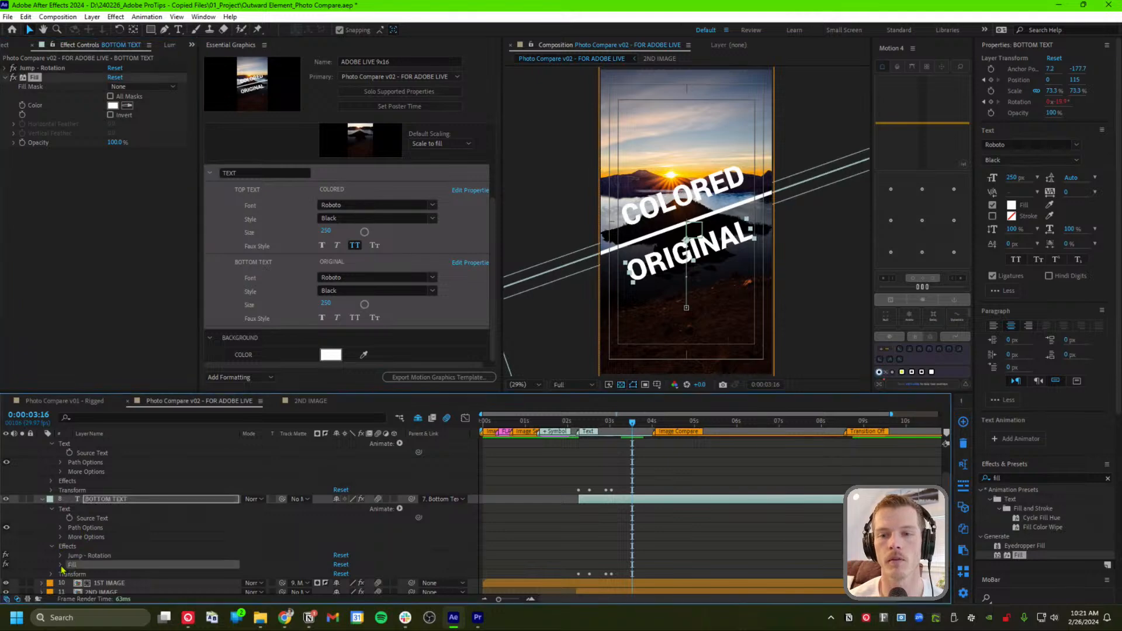
click(60, 566)
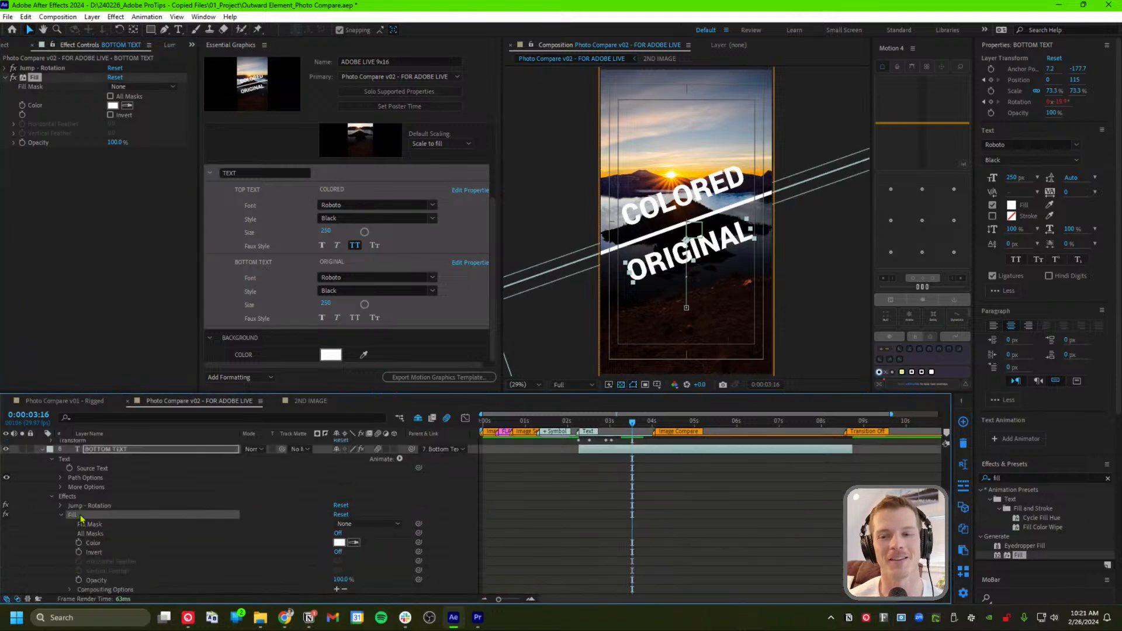
drag(80, 517, 273, 328)
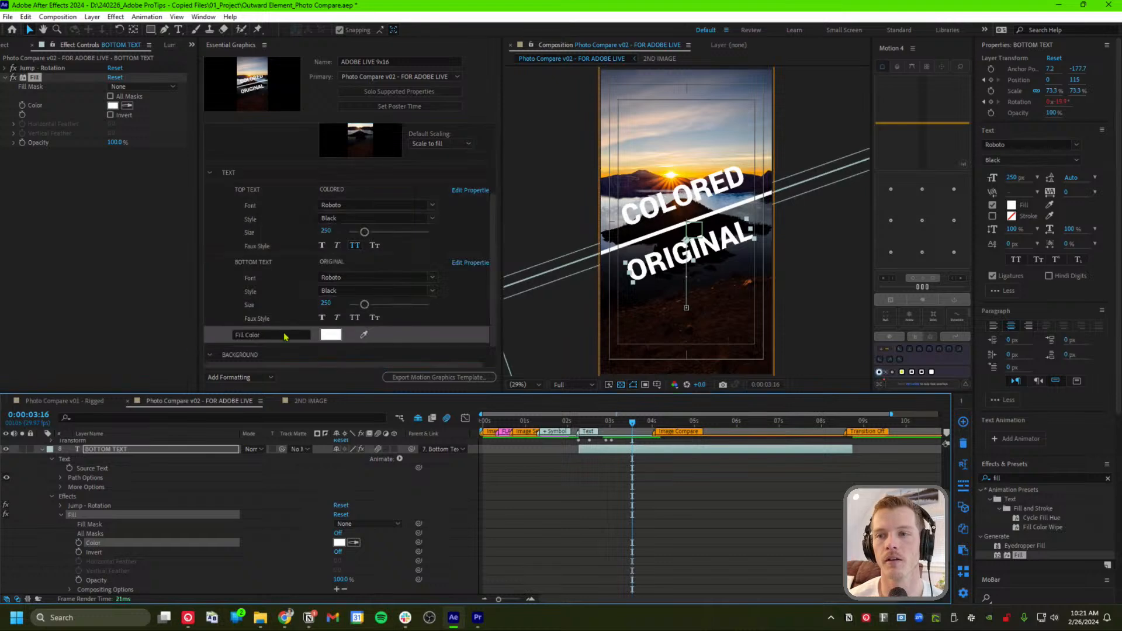
text(B)
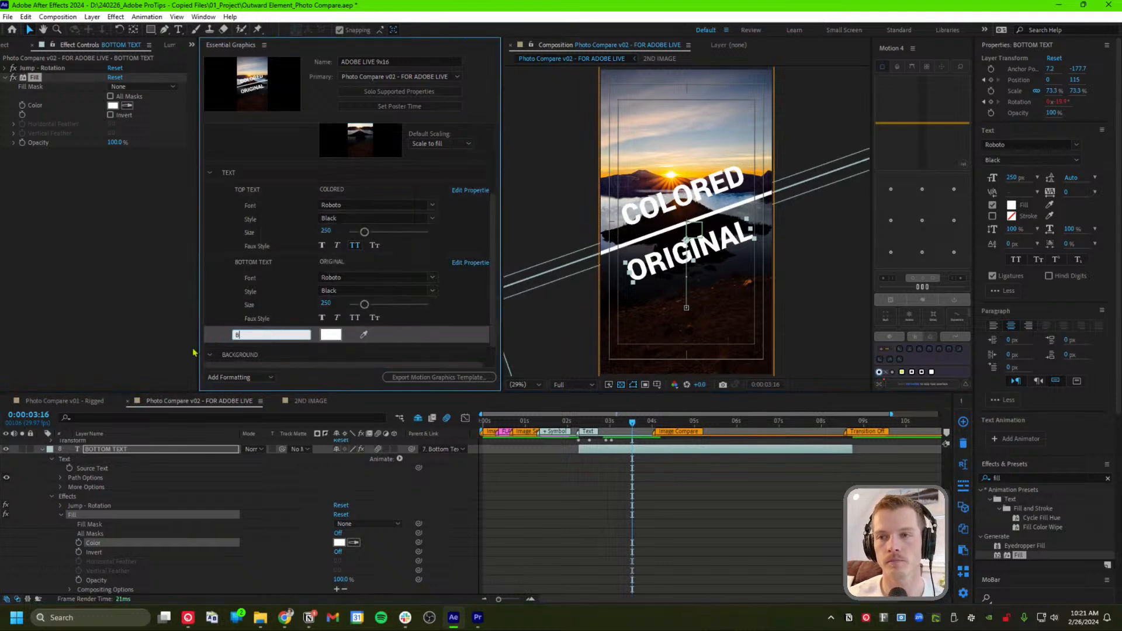
text(OTtom Text Co)
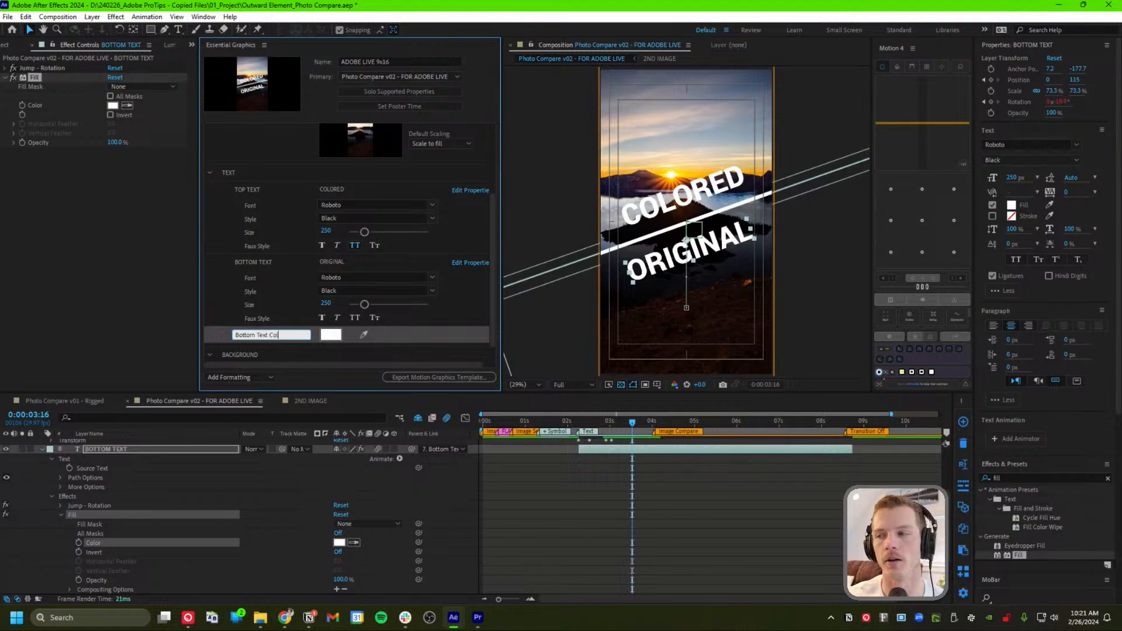
text(lor)
key(Return)
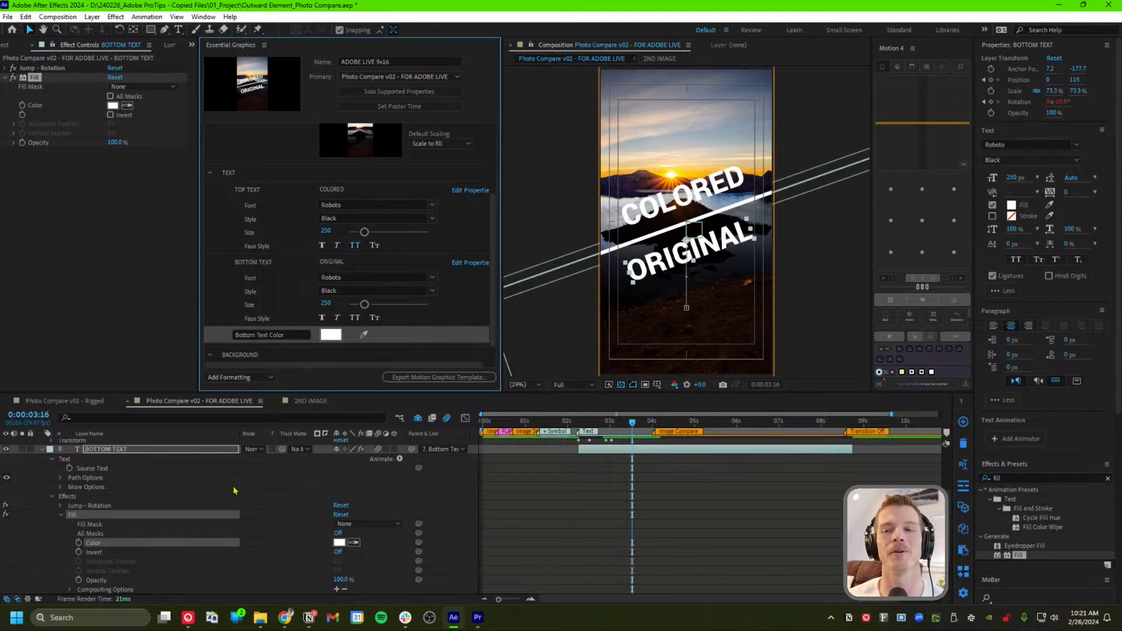
click(41, 449)
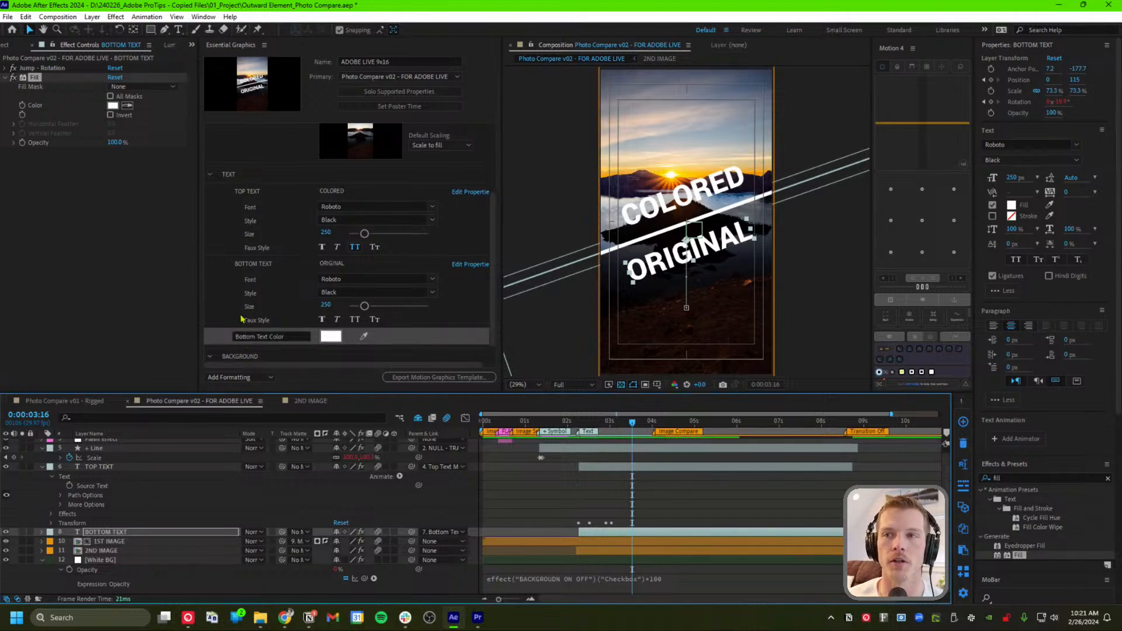
Select the + Line layer and nudge the current time back slightly
scroll(251, 275, up, 3)
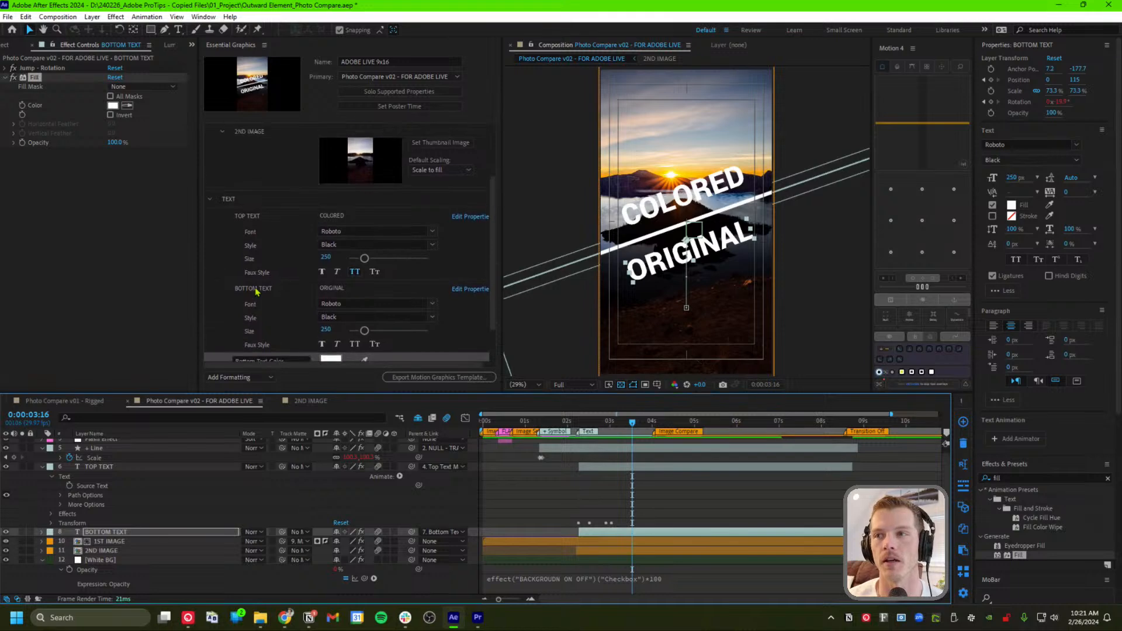
scroll(153, 491, up, 1)
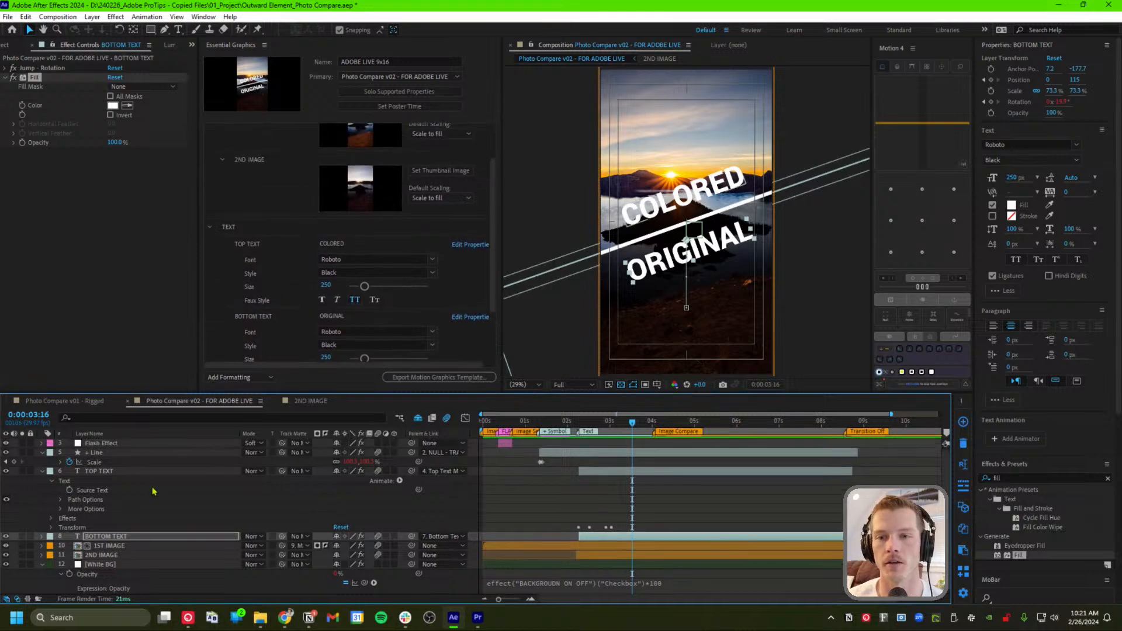
click(119, 453)
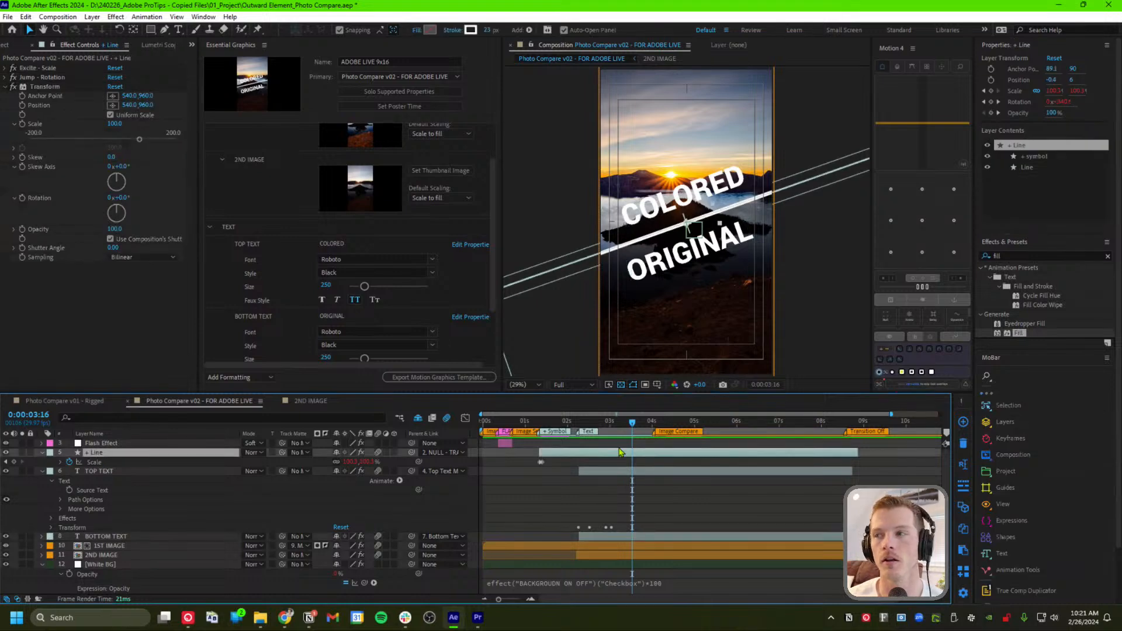
mouse_move(634, 425)
mouse_down()
mouse_move(581, 429)
mouse_move(617, 429)
mouse_up()
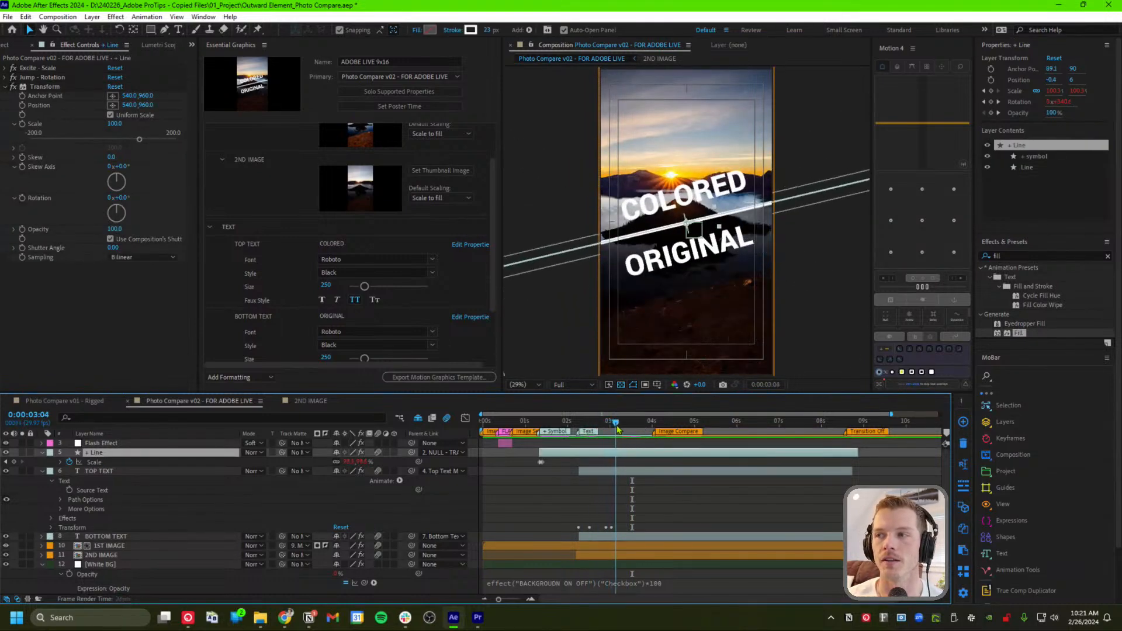
click(43, 453)
click(43, 453)
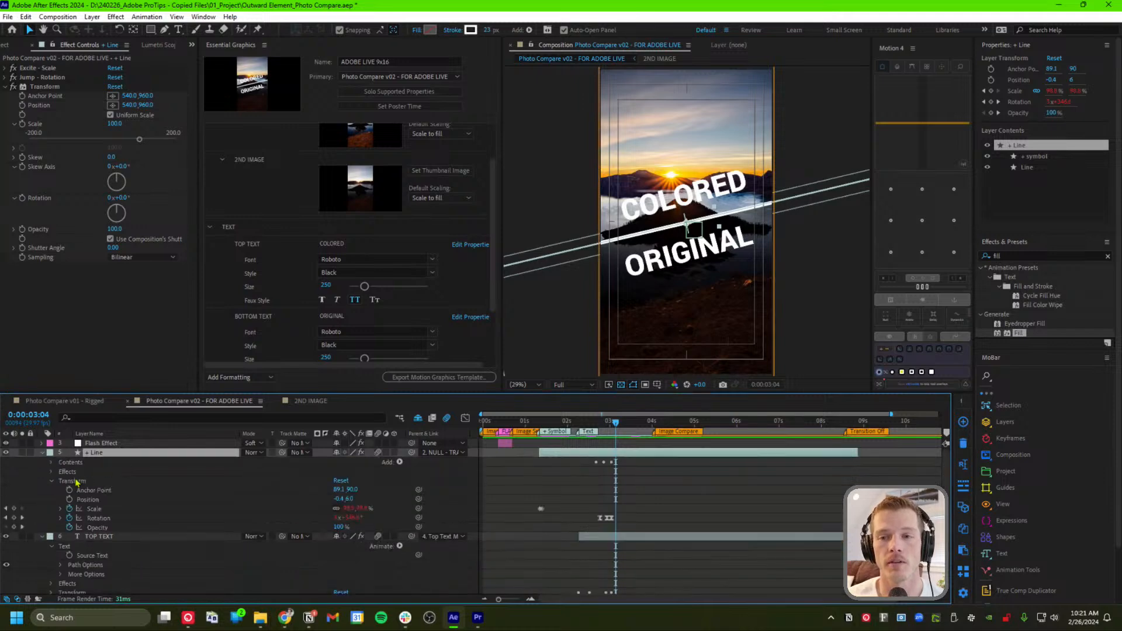
Expand the + Line layer's Contents to the + symbol group's transform, showing only template-used properties
click(67, 472)
click(59, 463)
click(52, 462)
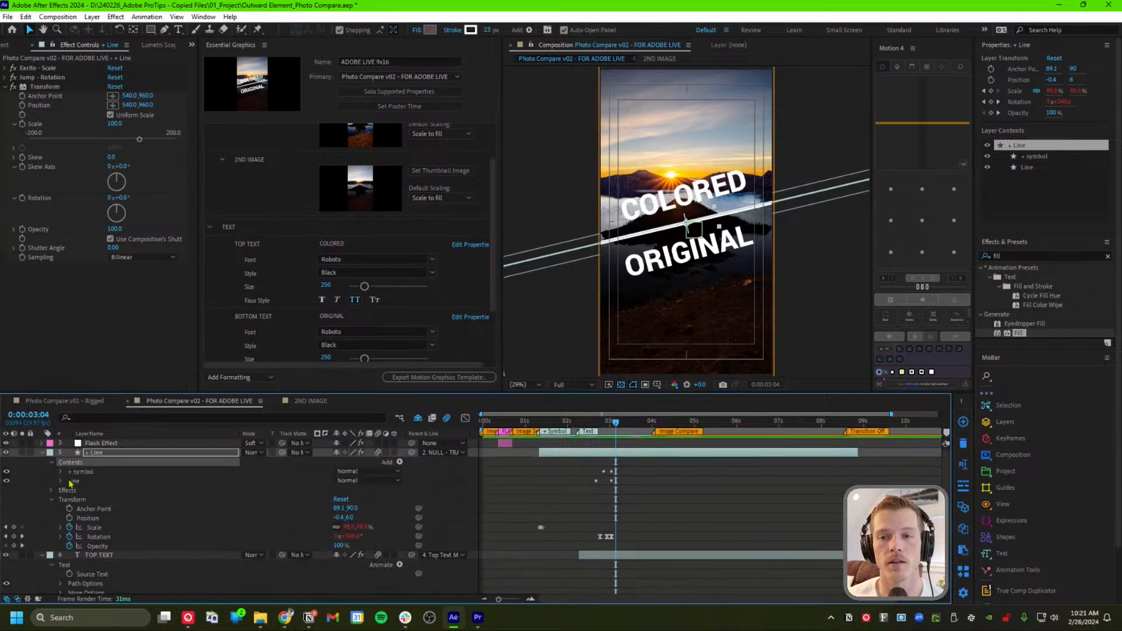
click(60, 472)
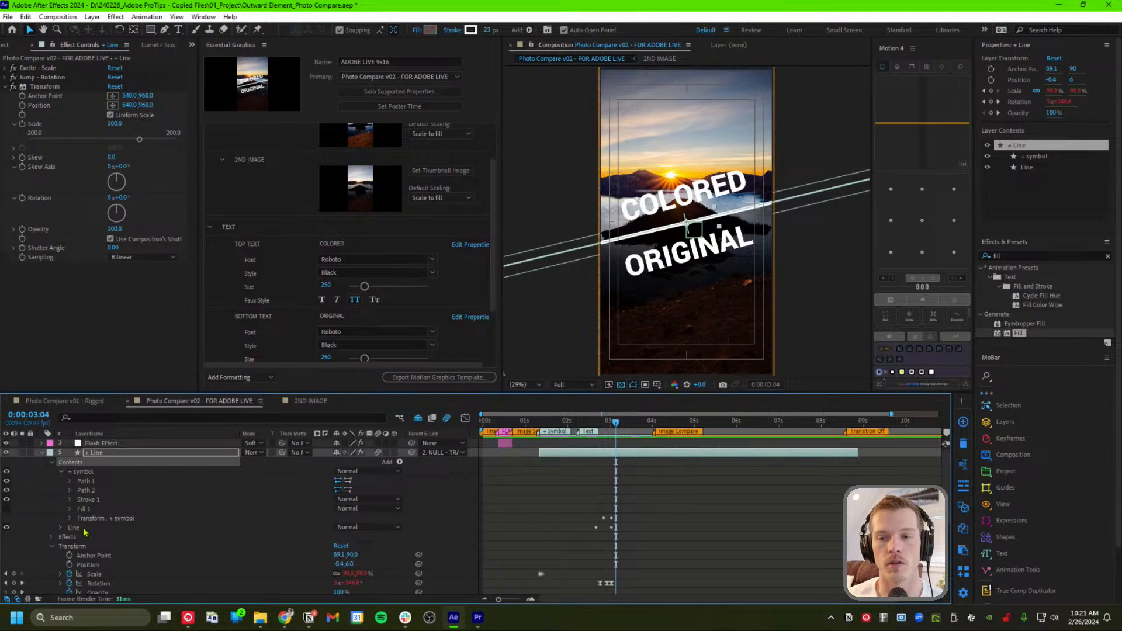
click(116, 519)
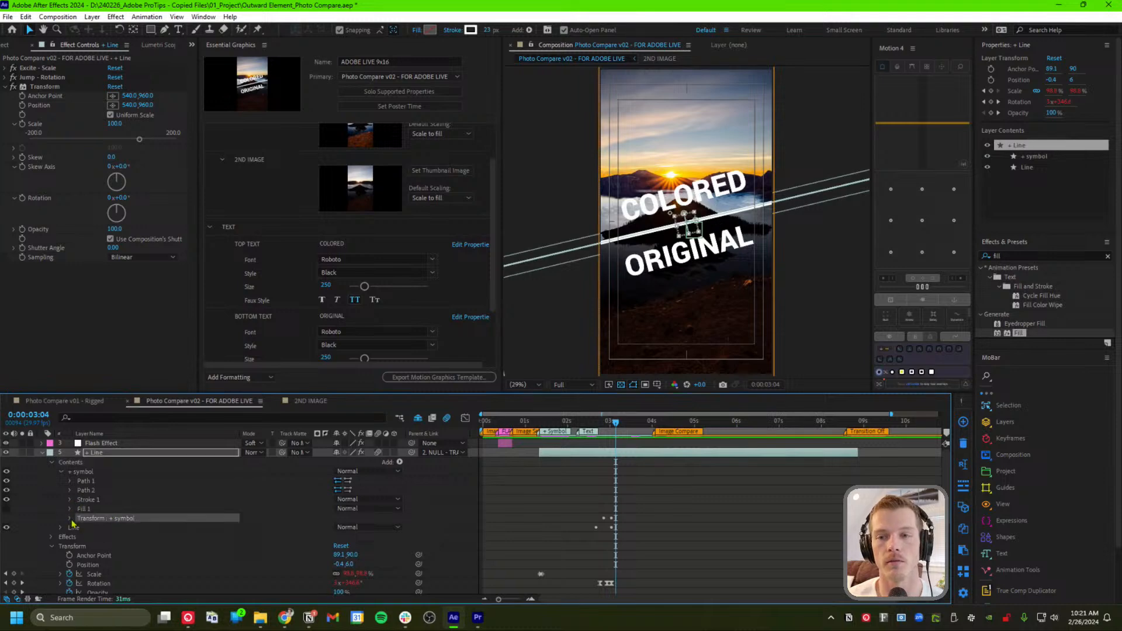
click(402, 92)
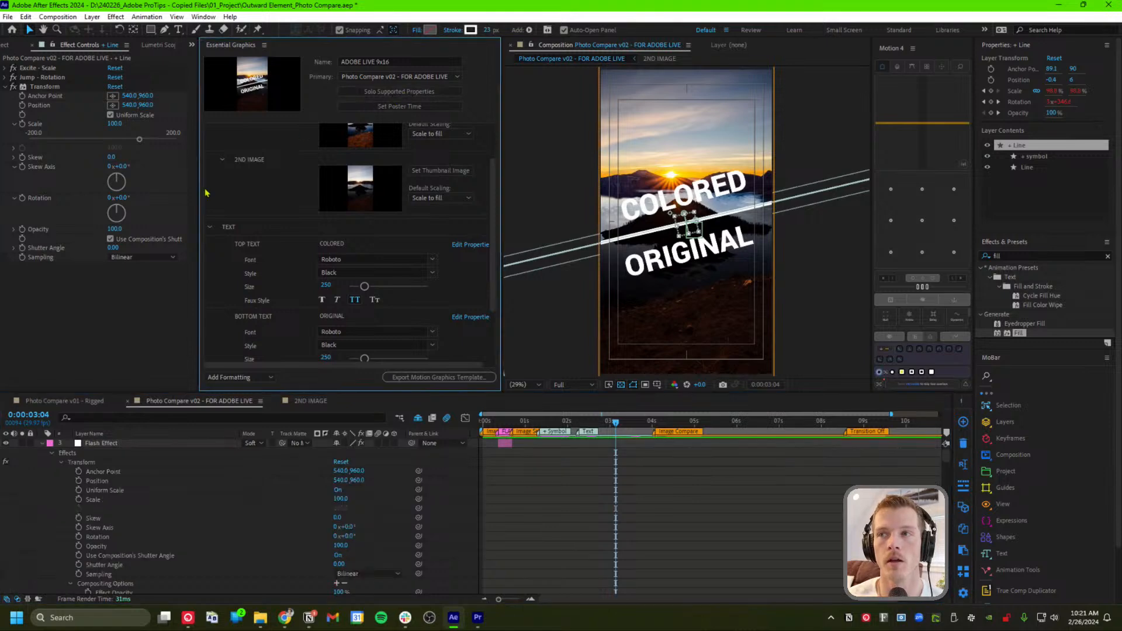
click(94, 502)
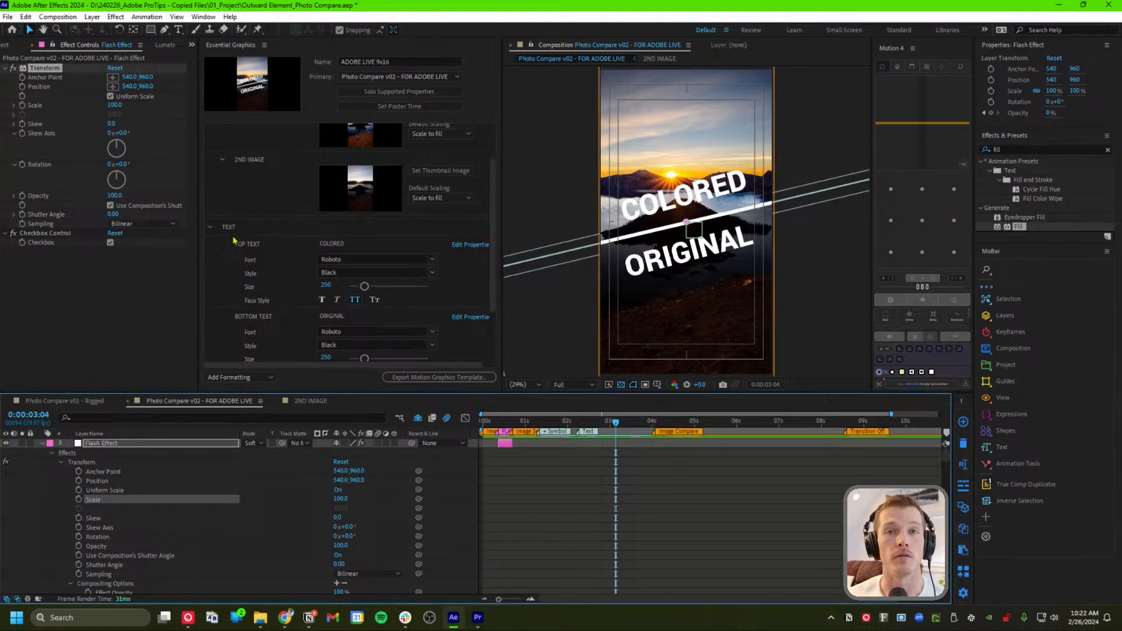
Collapse the Line, TOP TEXT, BOTTOM TEXT, 1ST IMAGE, 2ND IMAGE, White BG and Flash Effect layers
scroll(97, 518, down, 6)
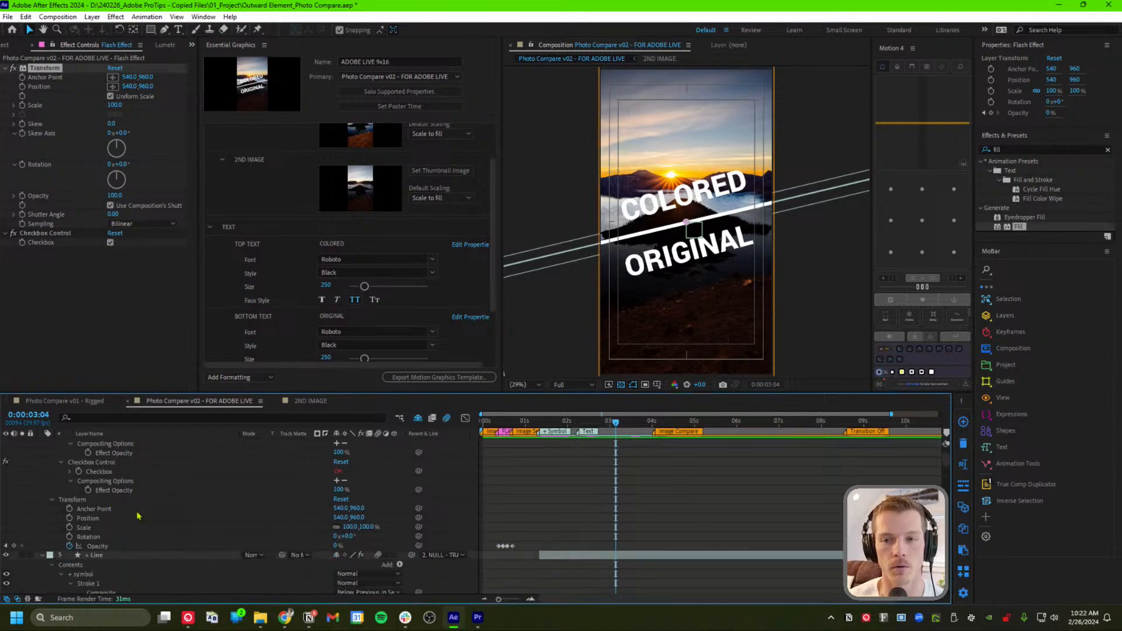
scroll(123, 551, down, 3)
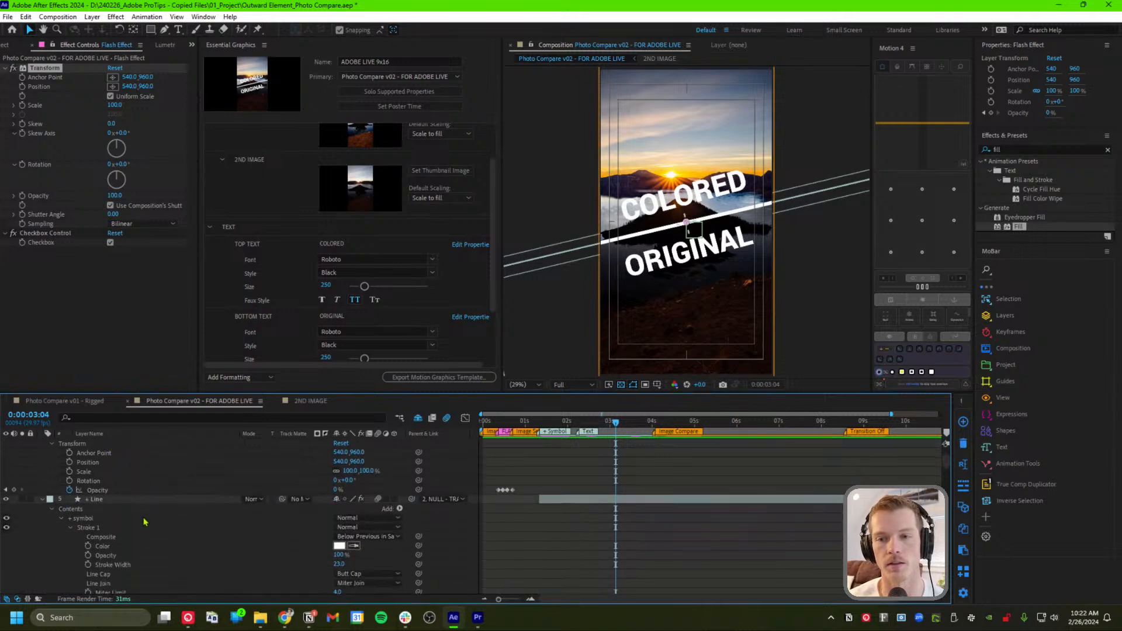
scroll(133, 527, down, 3)
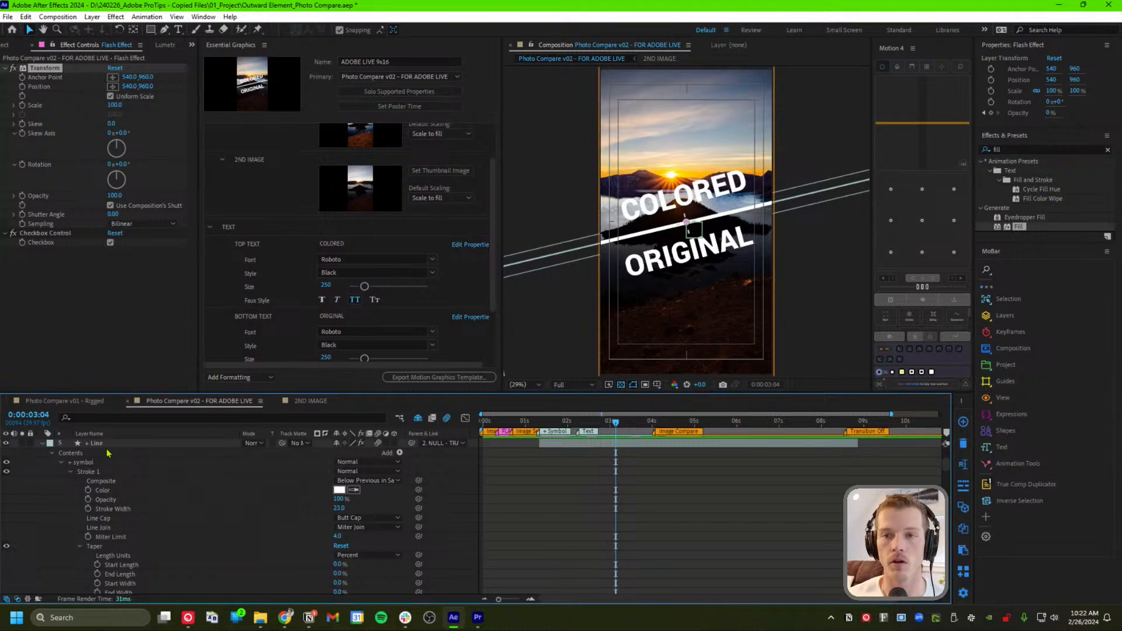
click(42, 443)
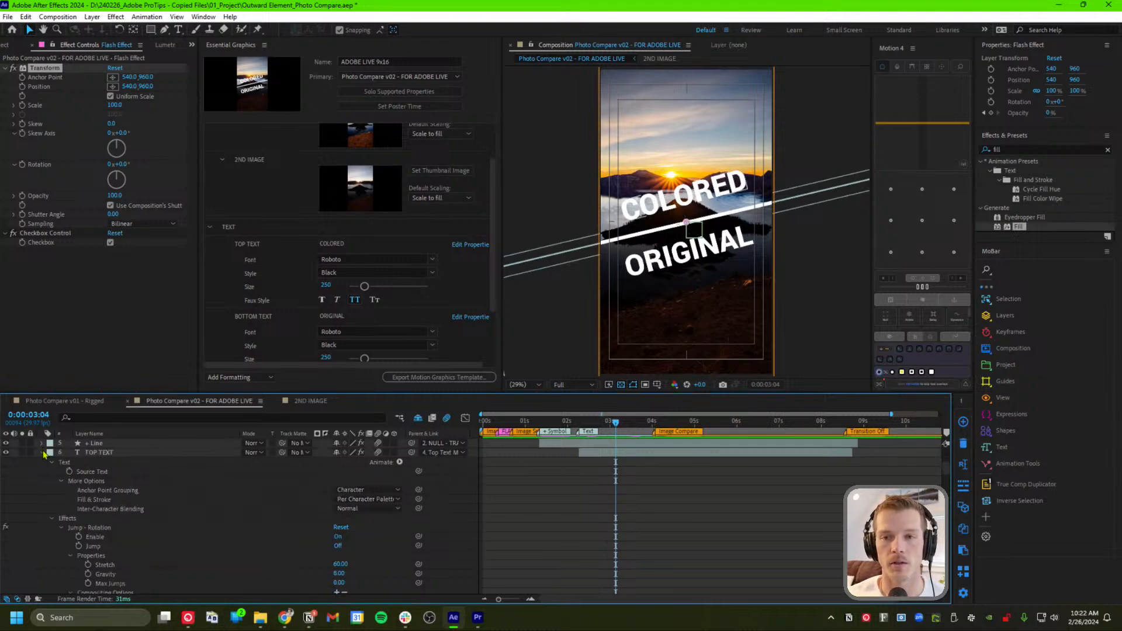
click(42, 452)
click(42, 461)
click(42, 471)
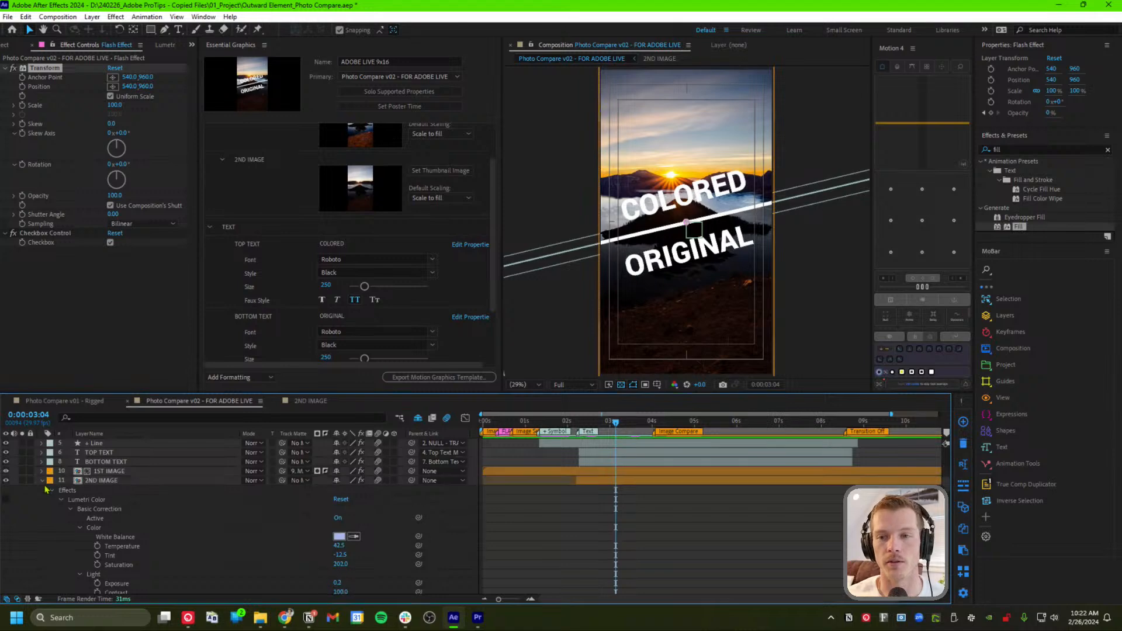
click(42, 481)
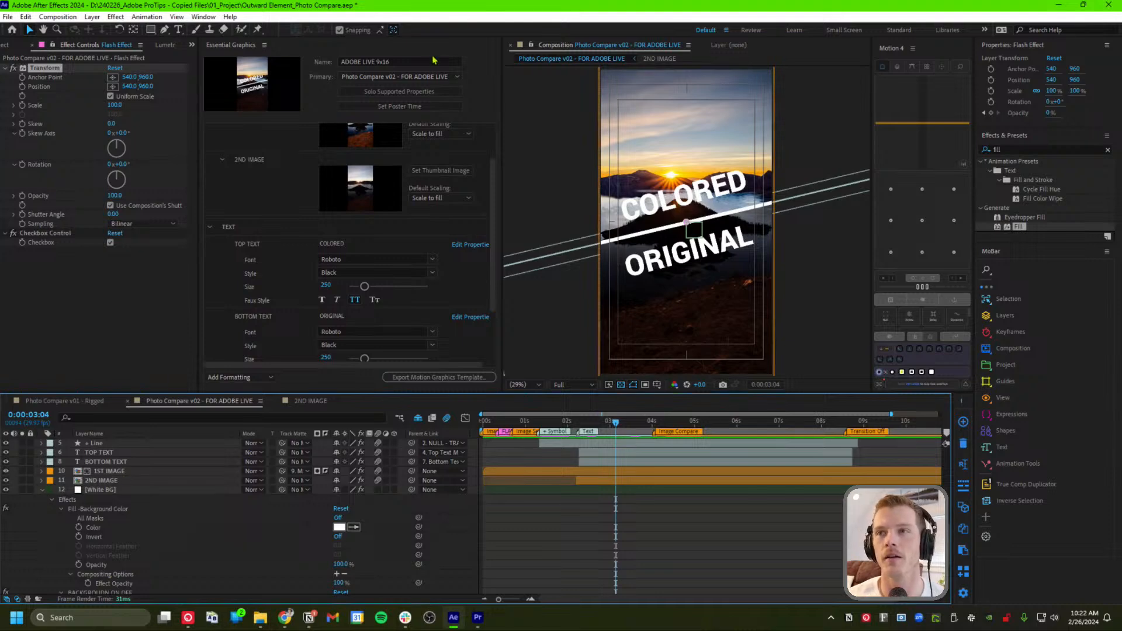
click(42, 491)
scroll(59, 509, up, 8)
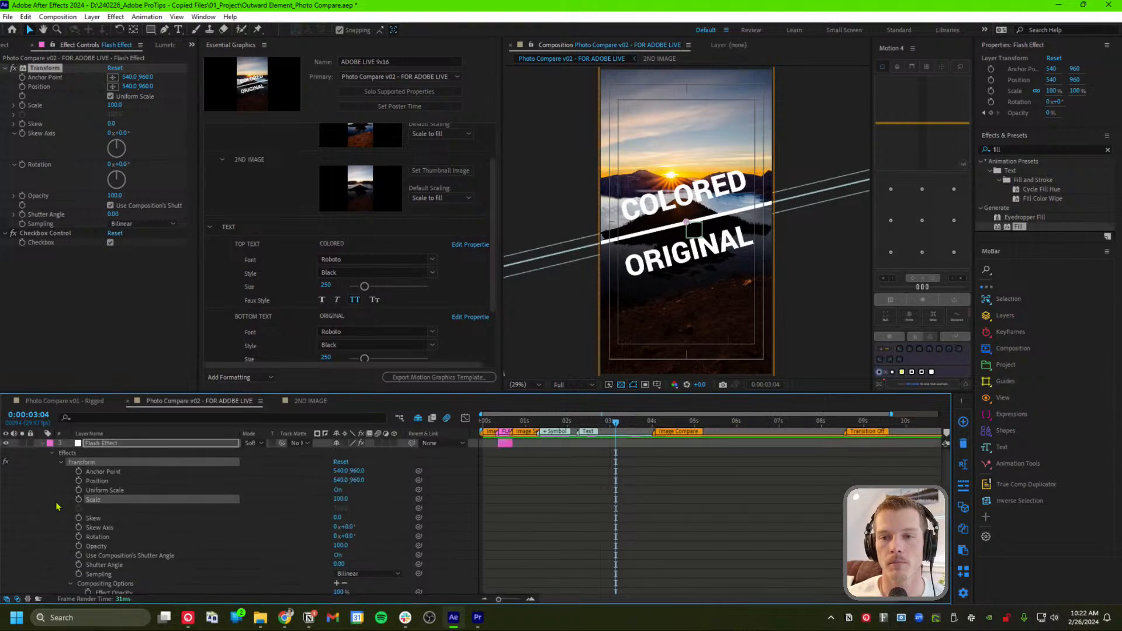
click(42, 443)
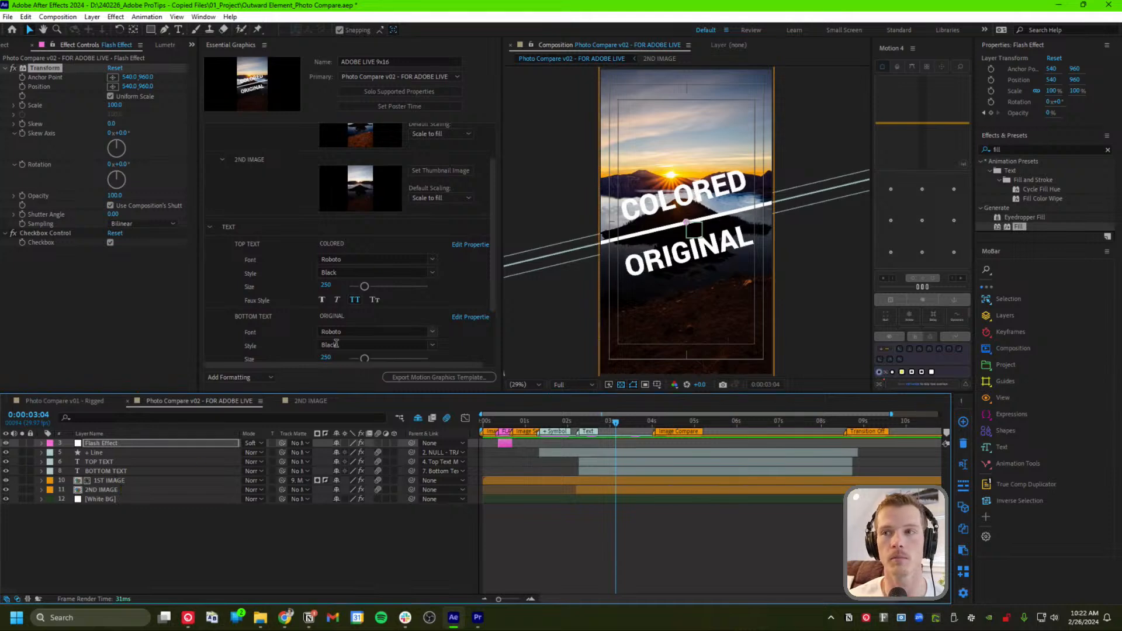
Confirm the Essential Graphics template name as ADOBE LIVE 9x16
click(479, 104)
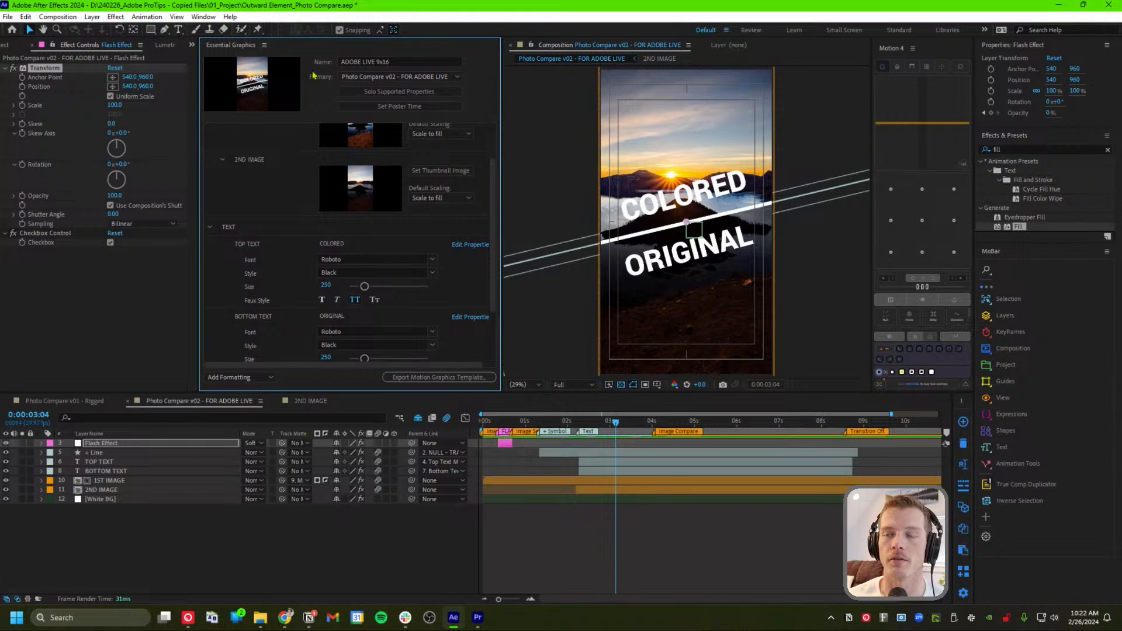
click(413, 60)
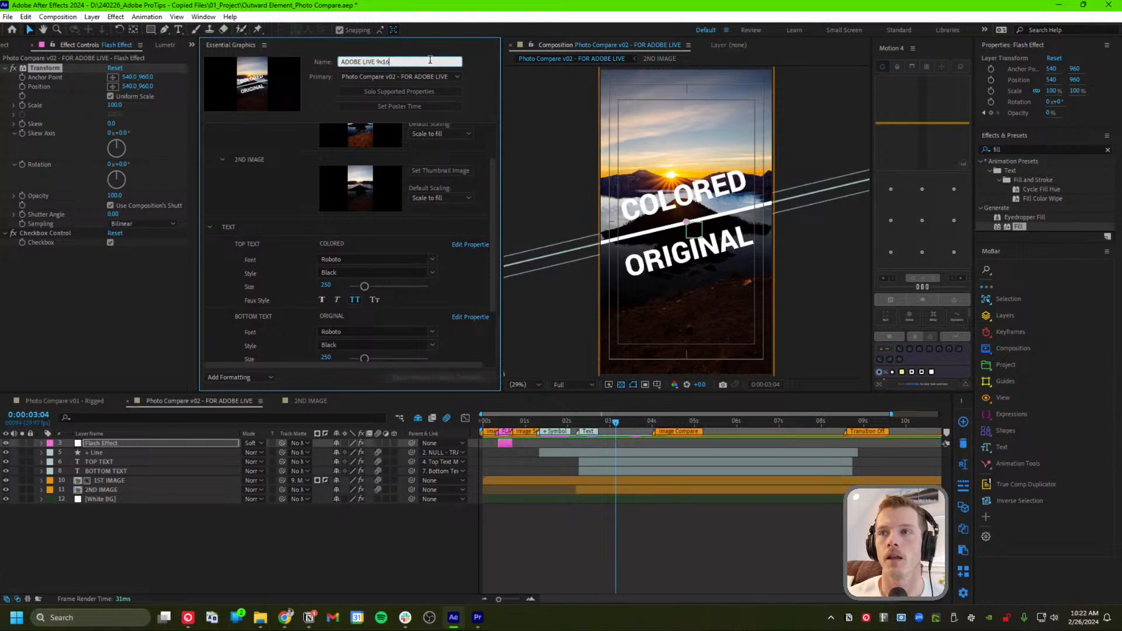
drag(386, 59, 303, 64)
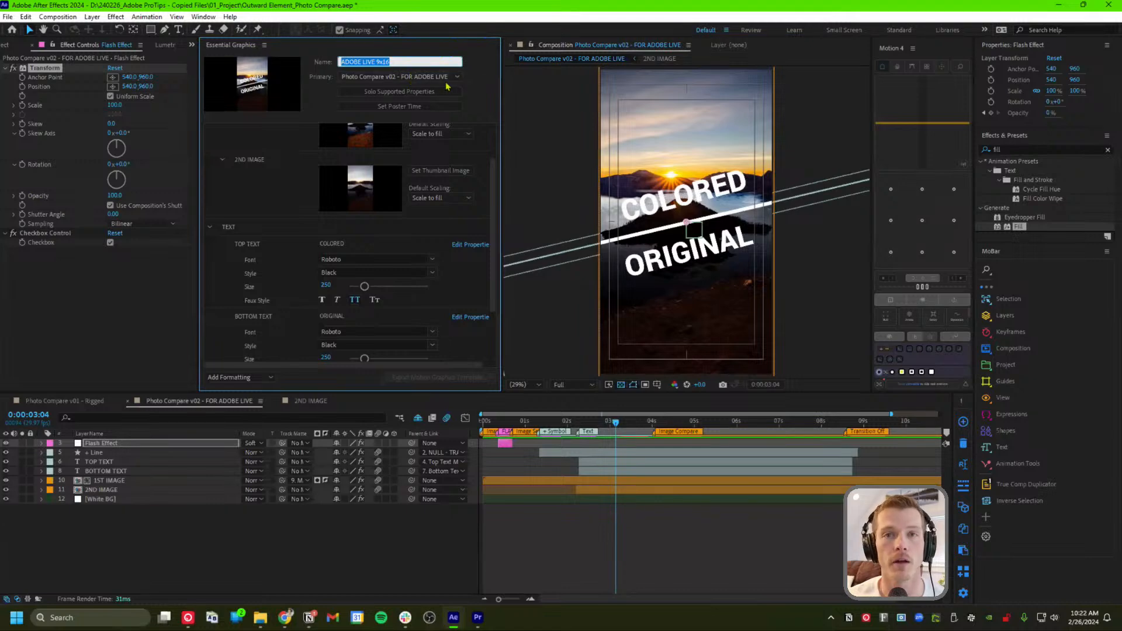
click(477, 80)
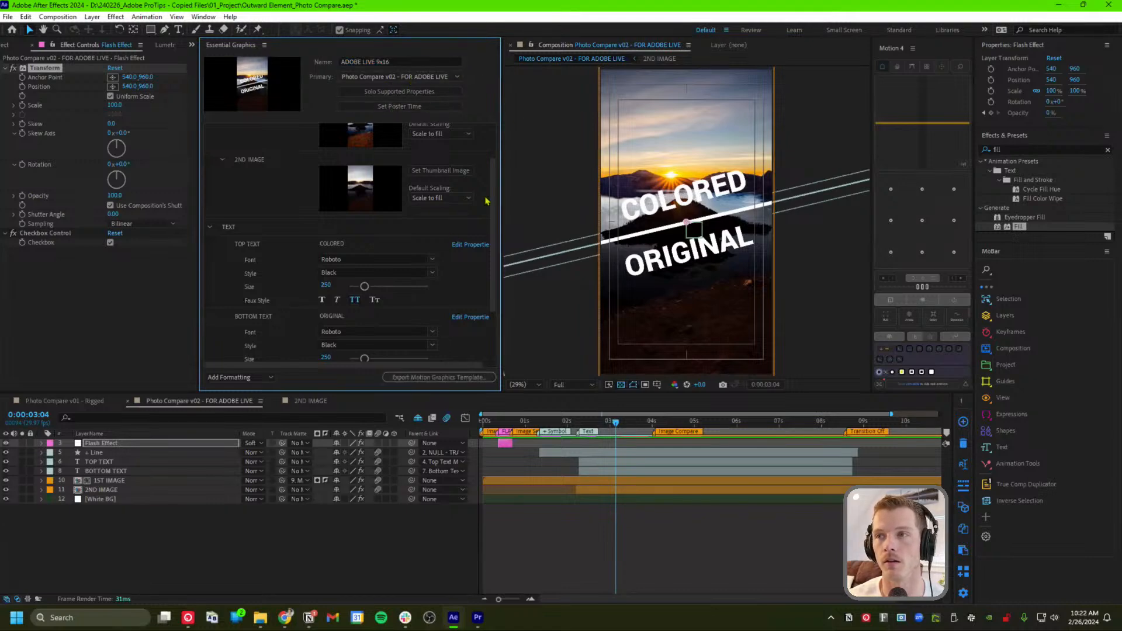
Review the Add Formatting options without adding any, then export the Motion Graphics Template
drag(492, 270, 496, 201)
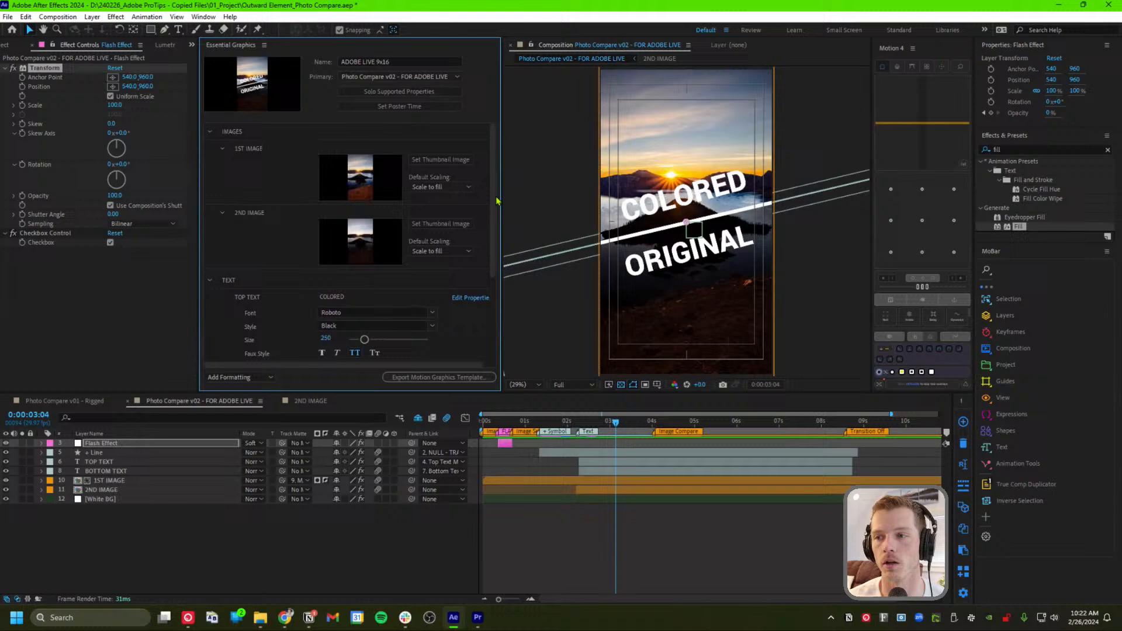
click(242, 377)
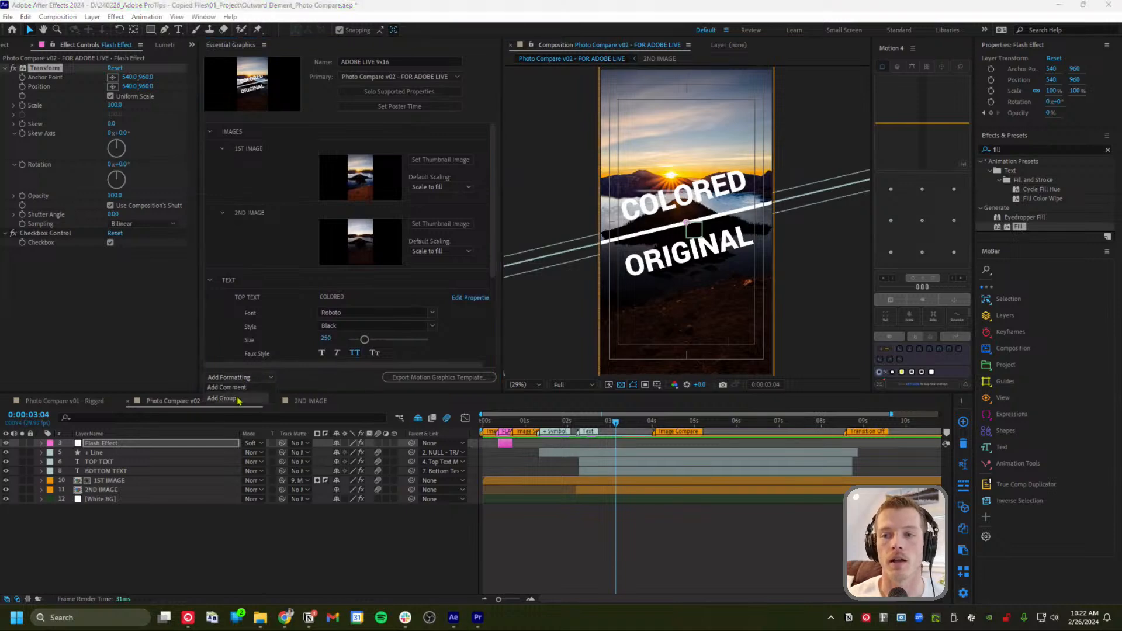
click(318, 379)
click(406, 382)
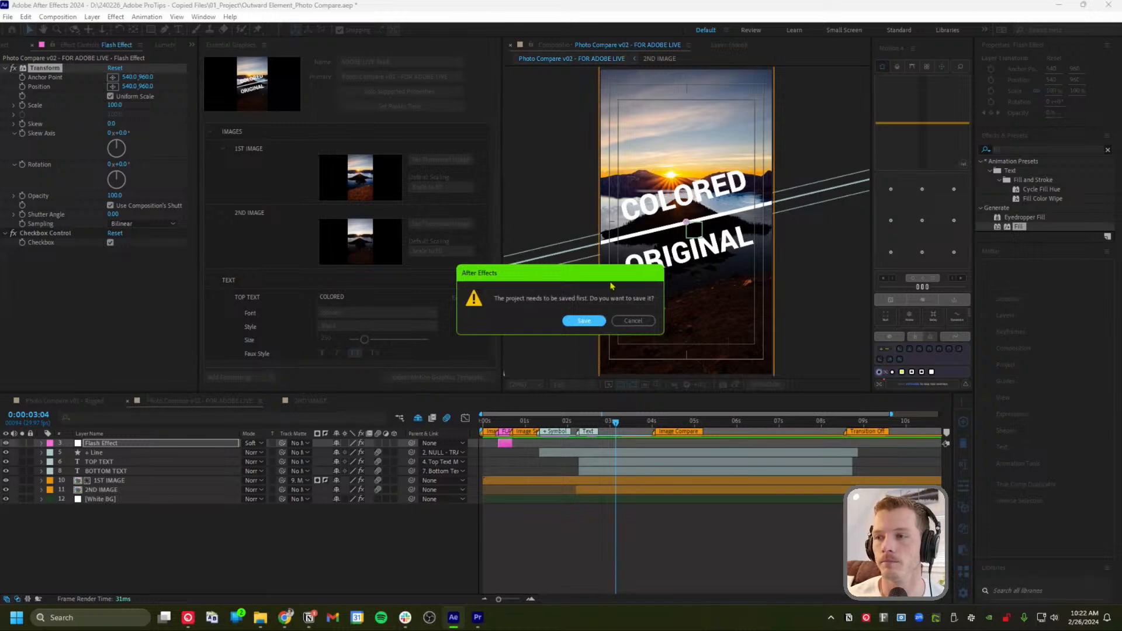
Save the project and export to Local Templates Folder, accepting the media-replacement and Roboto Black font warnings
click(577, 323)
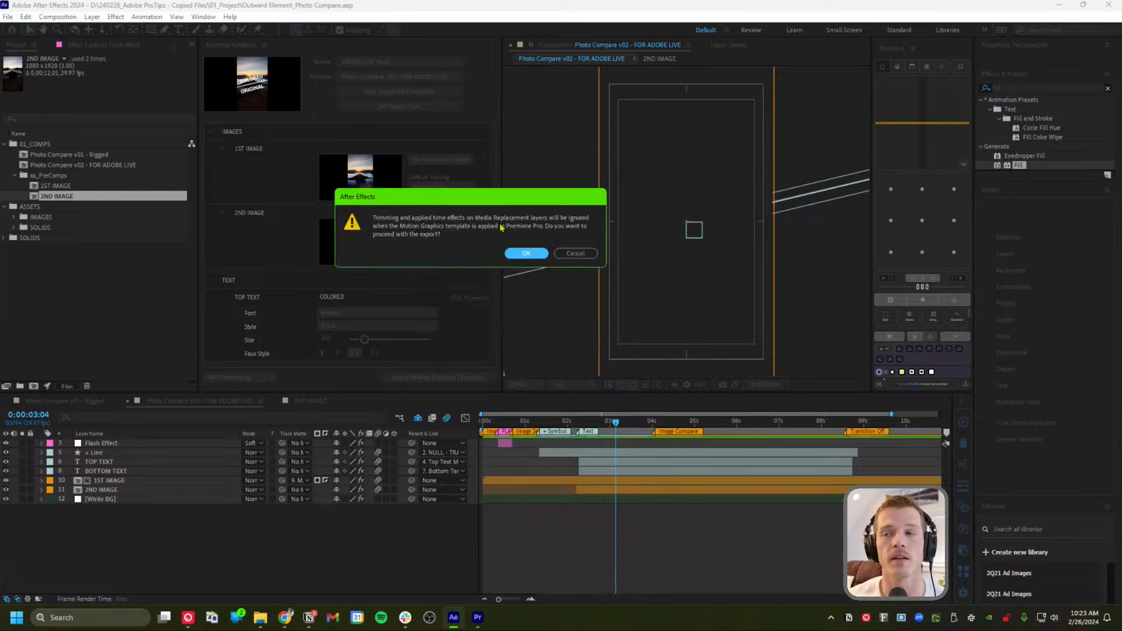
click(545, 256)
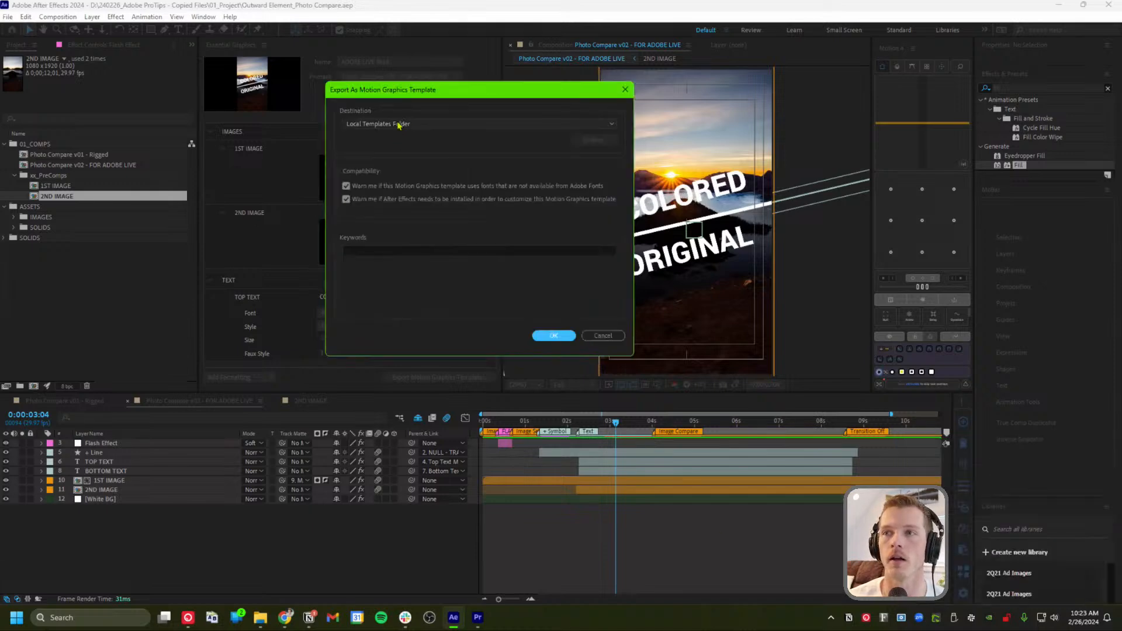
click(418, 124)
click(476, 116)
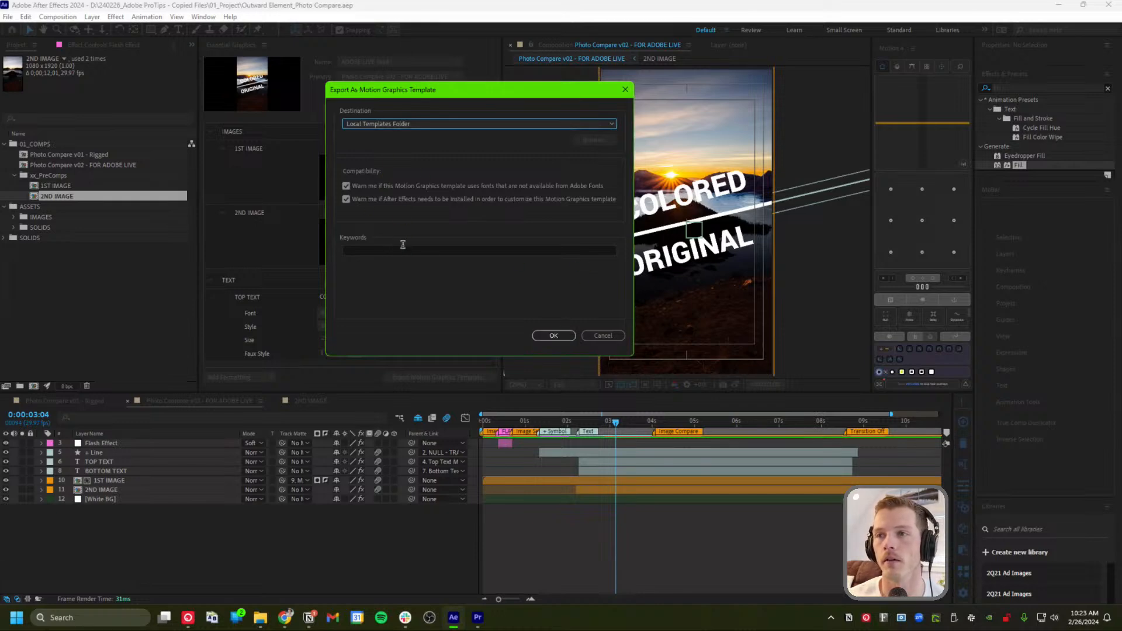
click(555, 335)
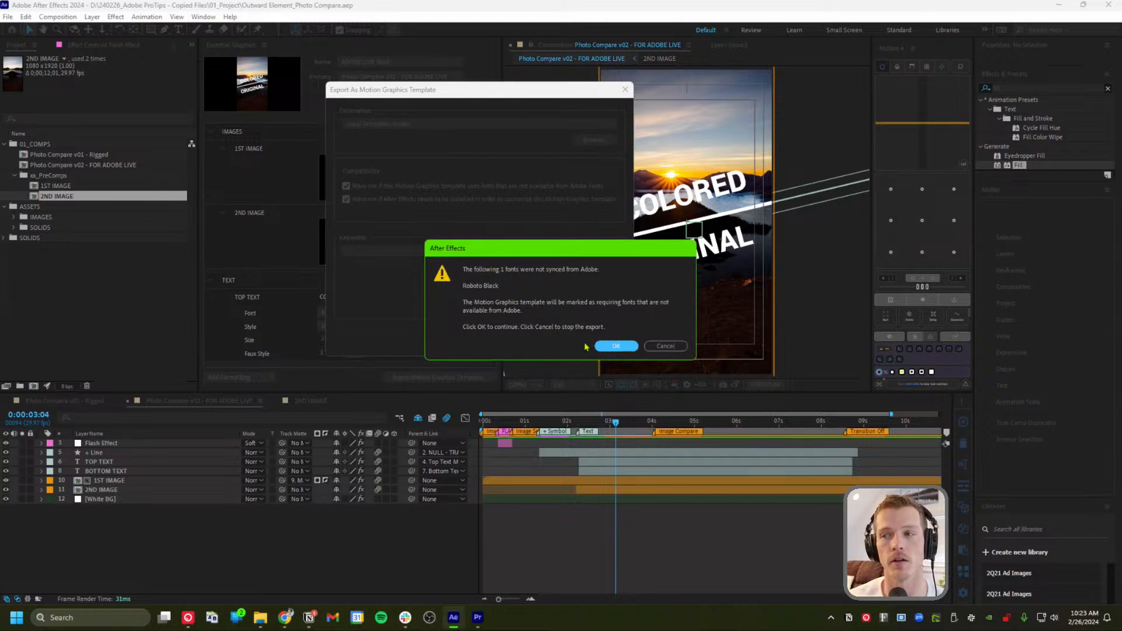
click(627, 351)
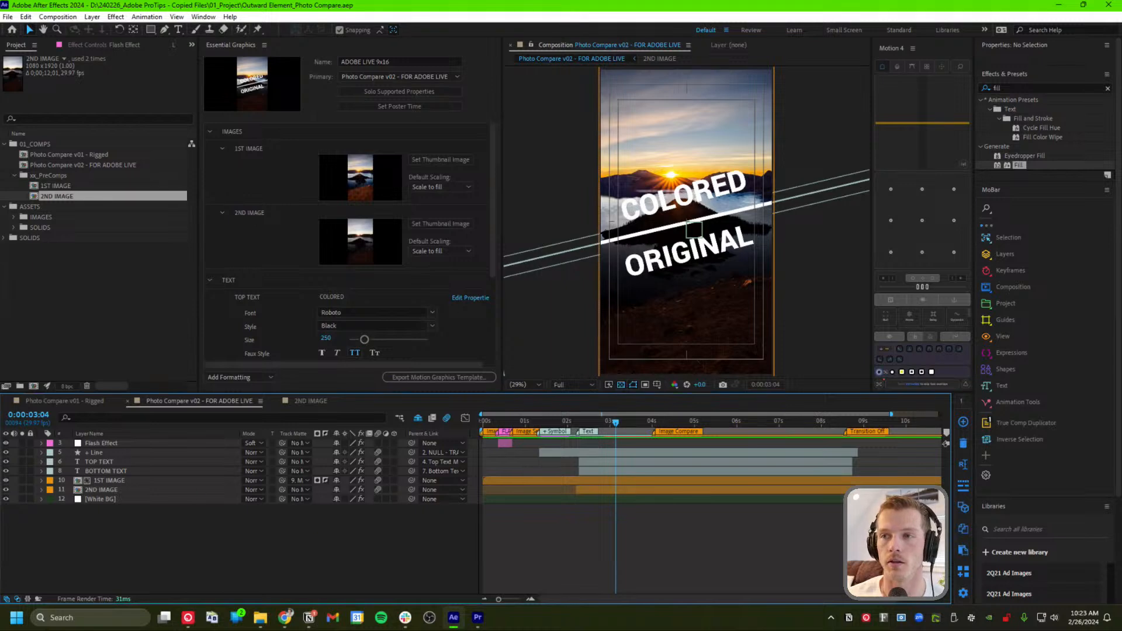
In Premiere, show all templates and drag ADOBE LIVE 9x16 onto V1 around 24 seconds
click(478, 618)
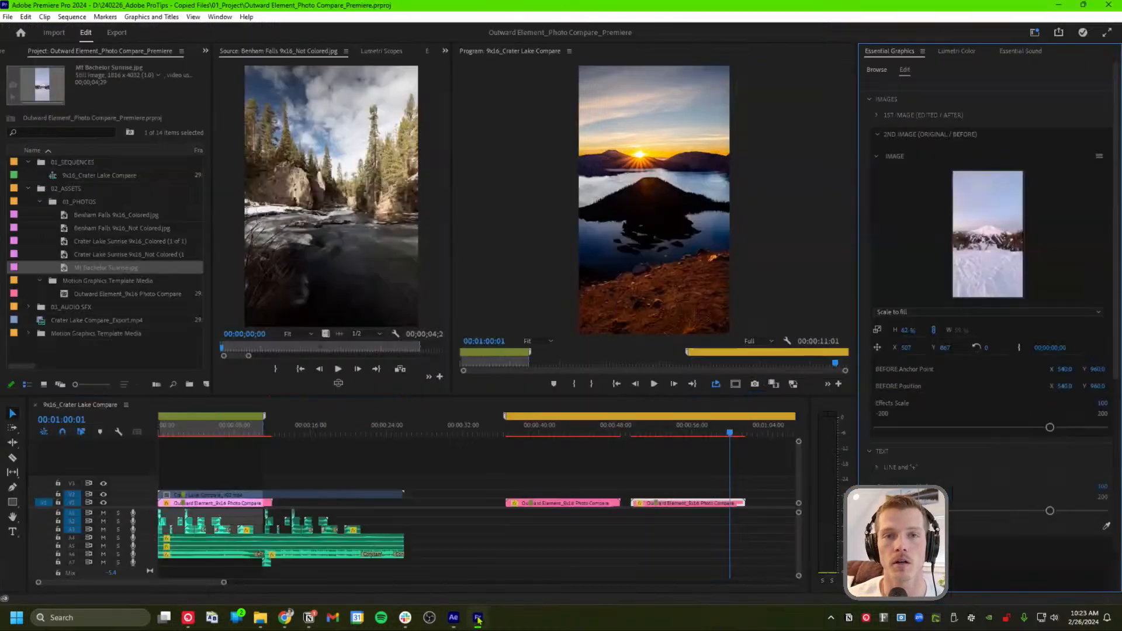
click(879, 71)
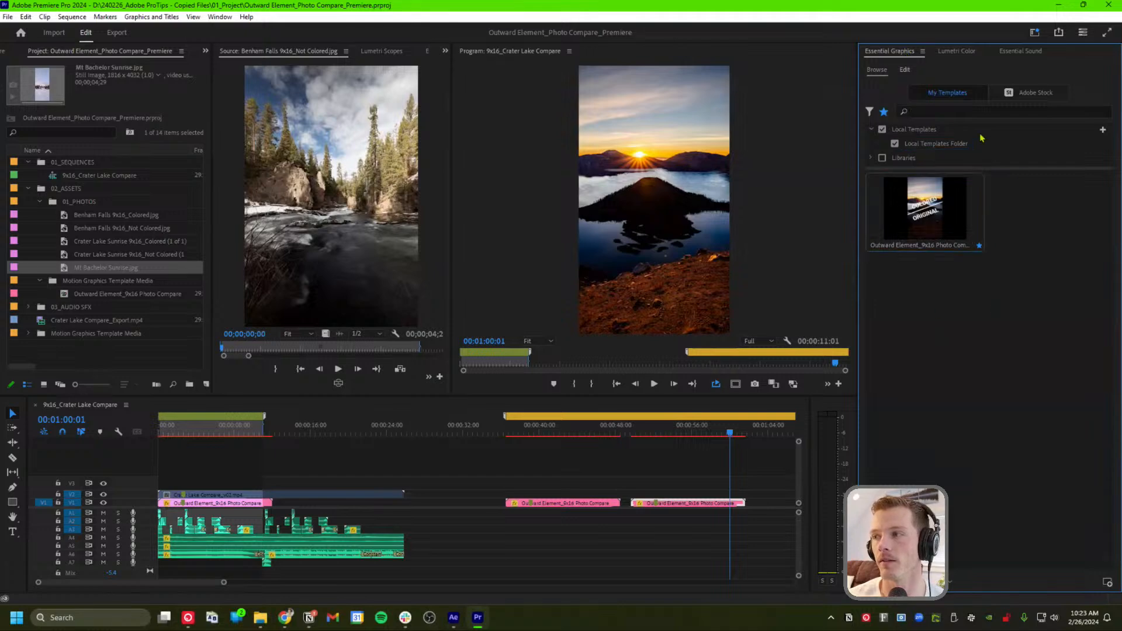
click(881, 129)
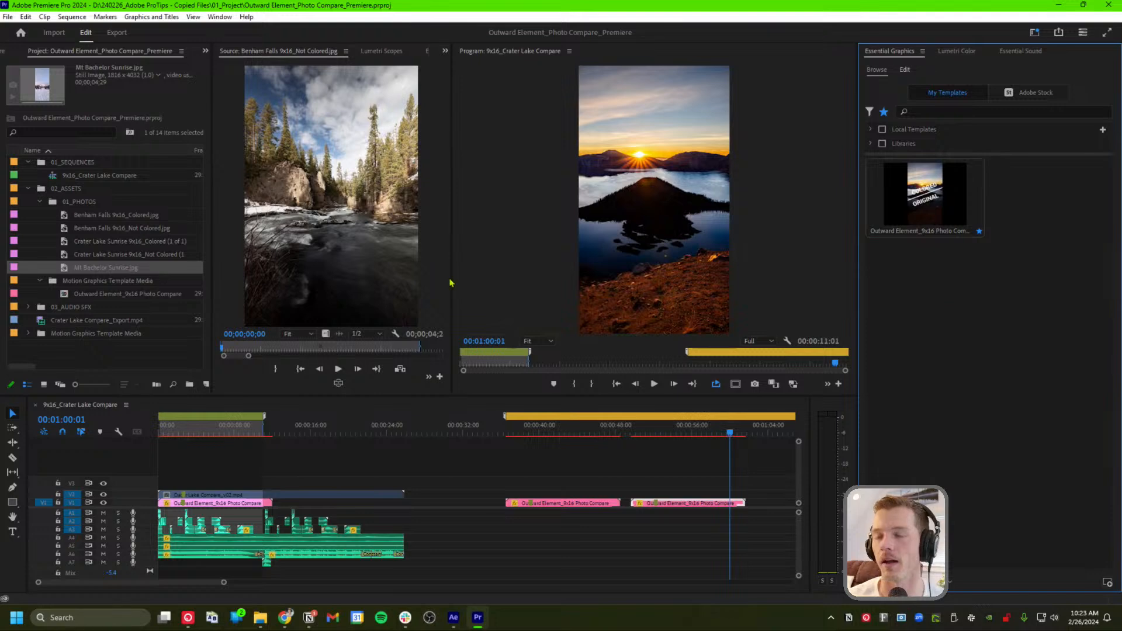
click(870, 130)
click(870, 130)
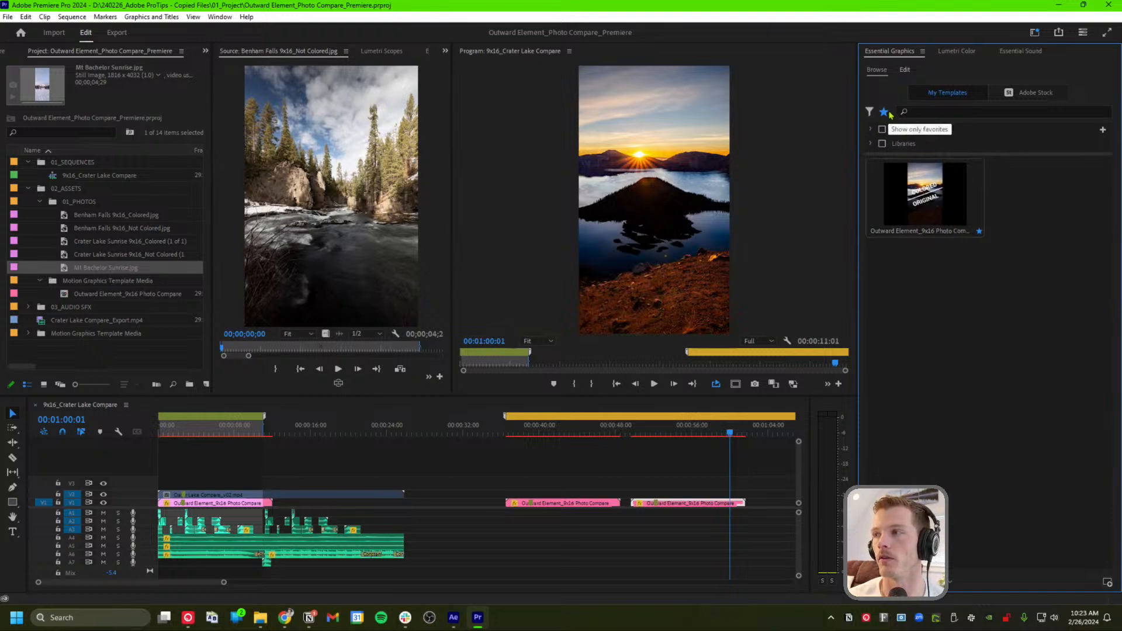
click(884, 111)
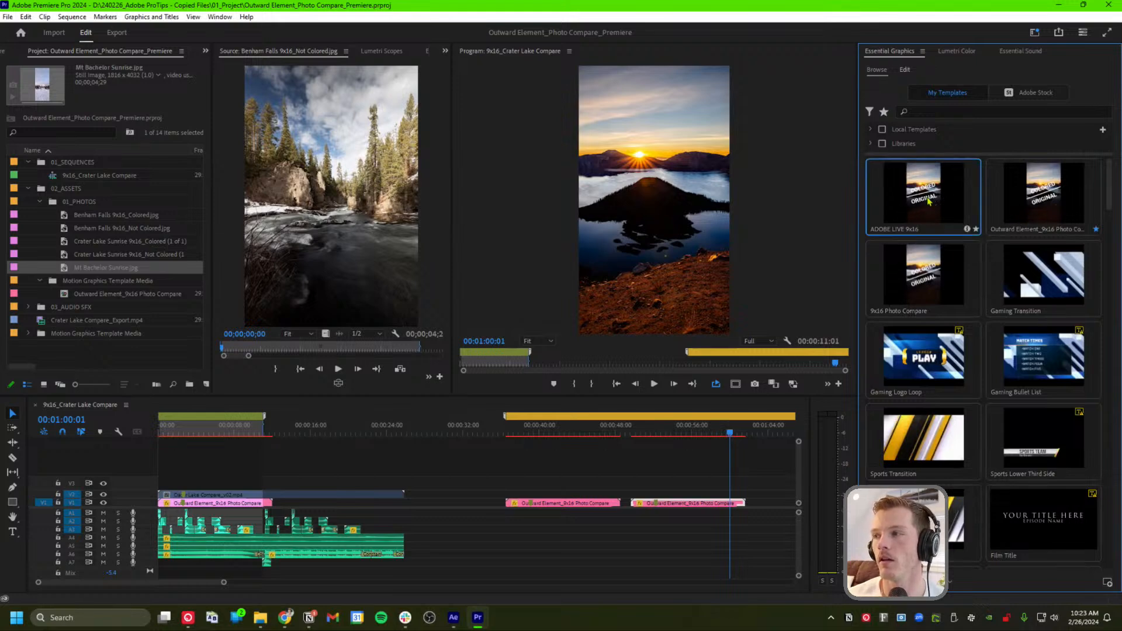
drag(929, 202, 385, 508)
Select the placed ADOBE LIVE 9x16 clip and scrub through its comparison animation
click(442, 432)
click(460, 504)
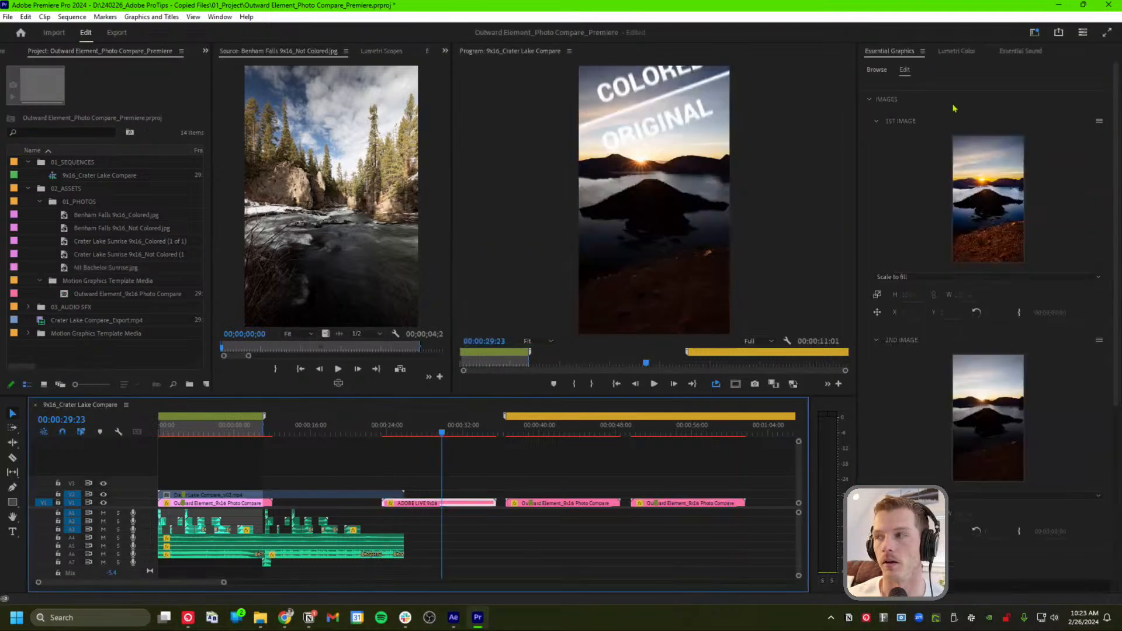
scroll(934, 303, down, 5)
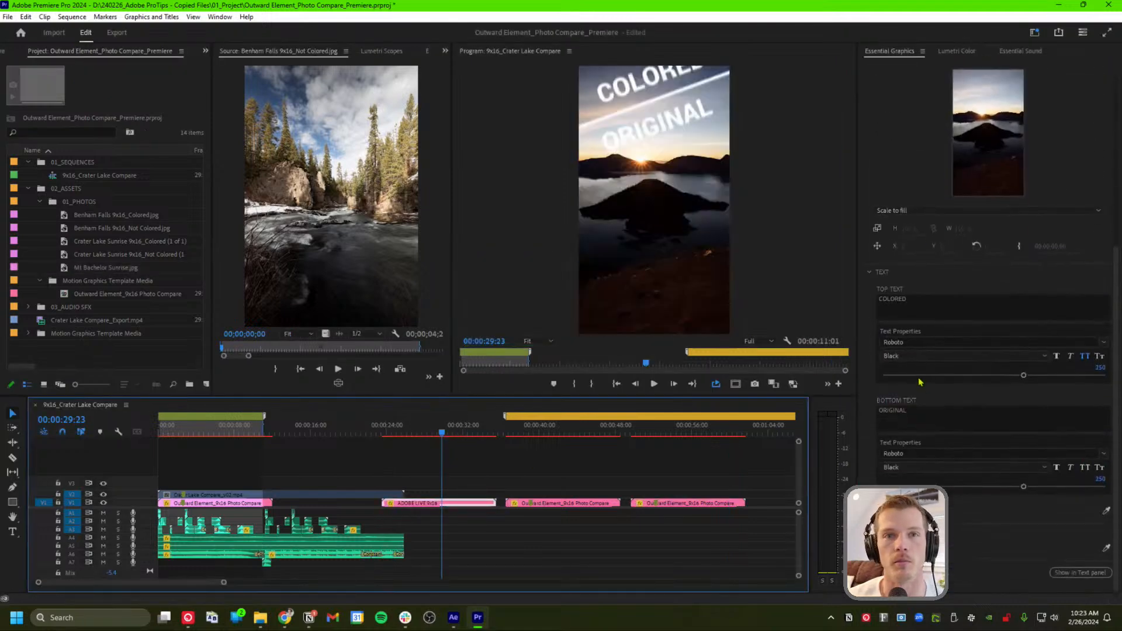
scroll(921, 376, up, 5)
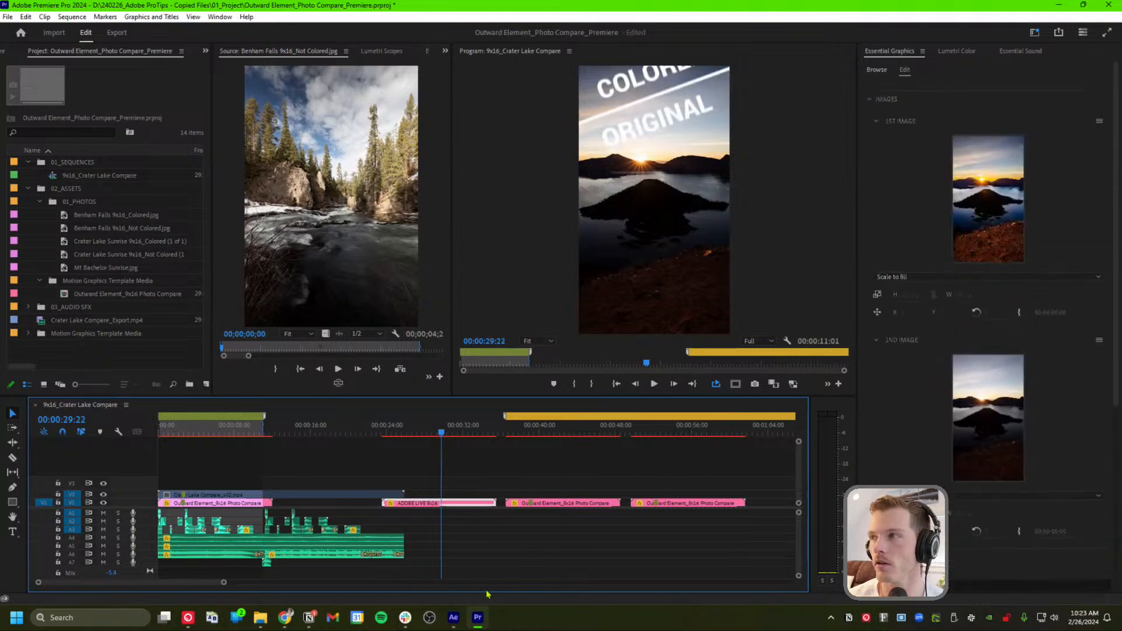
click(448, 432)
drag(449, 431, 460, 439)
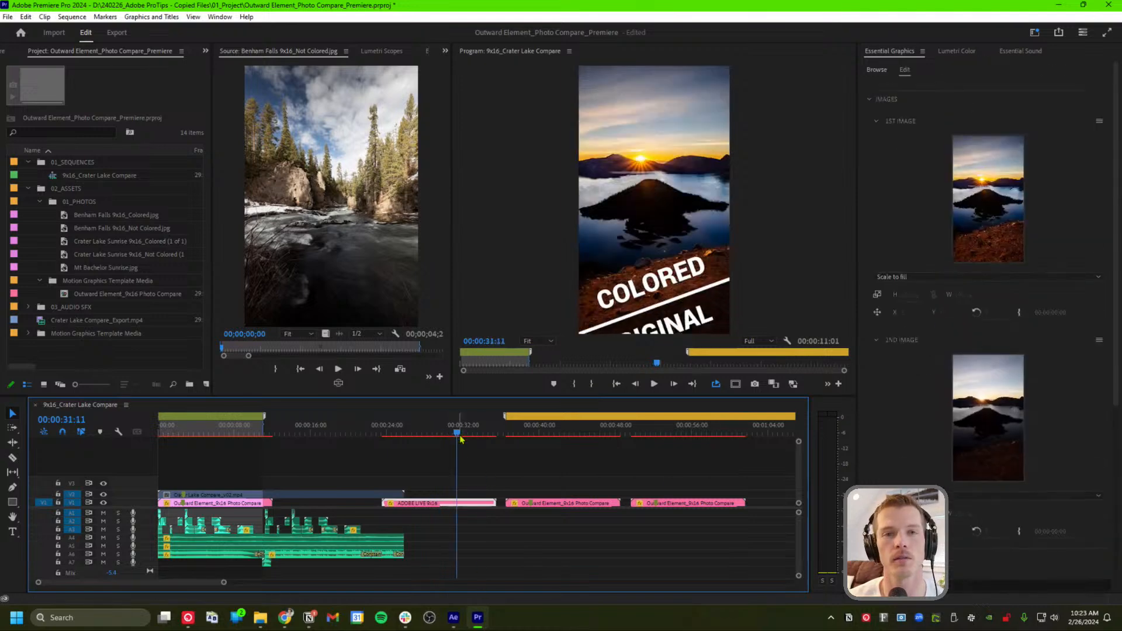
Check the clip's Lumetri Color and editable images and text, then delete it from V1
click(958, 51)
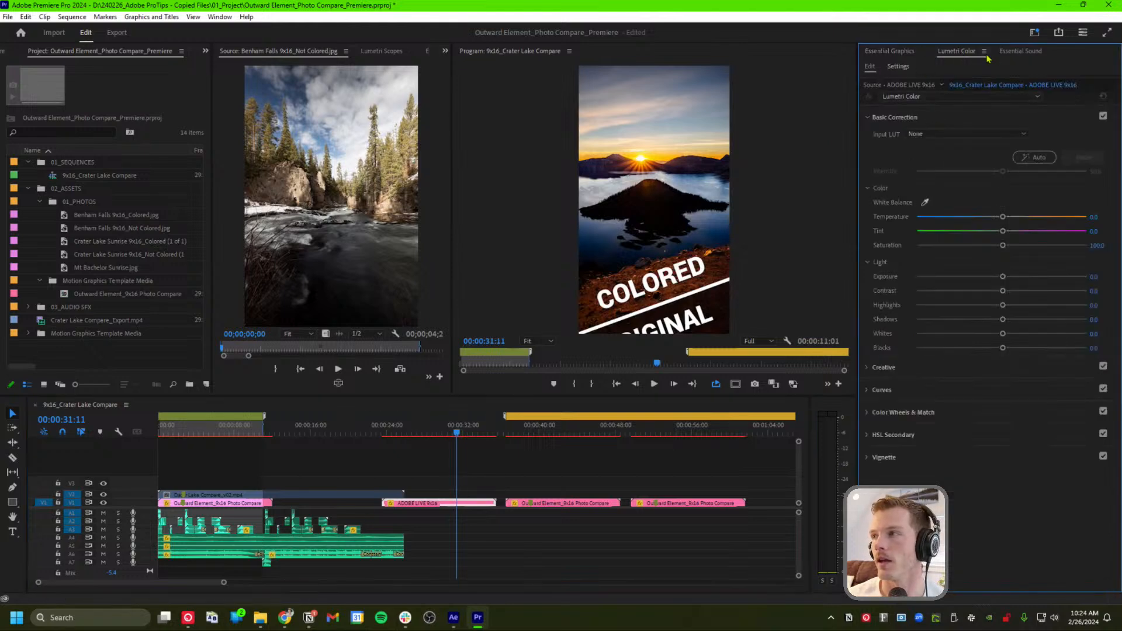
click(889, 51)
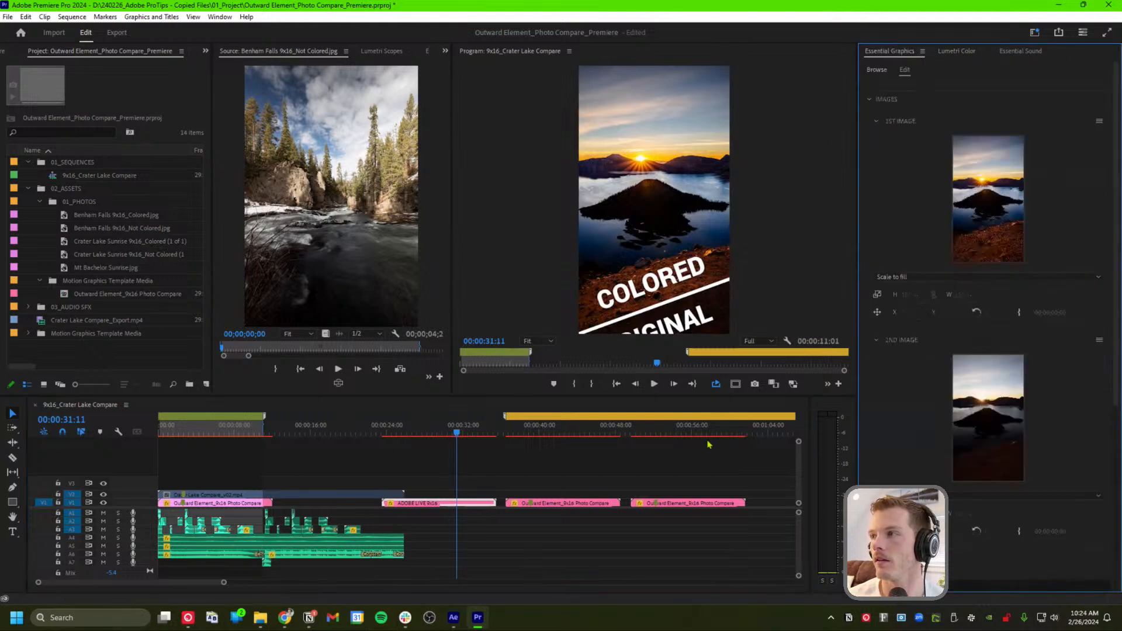
click(466, 498)
key(Delete)
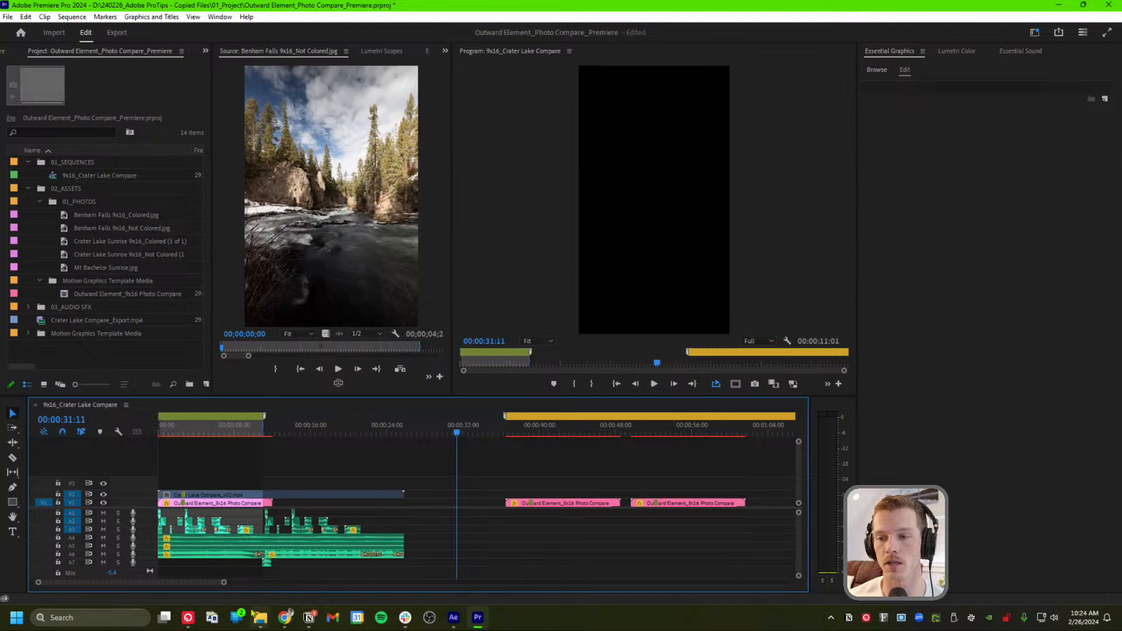
Scrub from the sequence start past the 38-second landscape clip to the SUMMER/WINTER VIBES comparison
drag(454, 425, 444, 427)
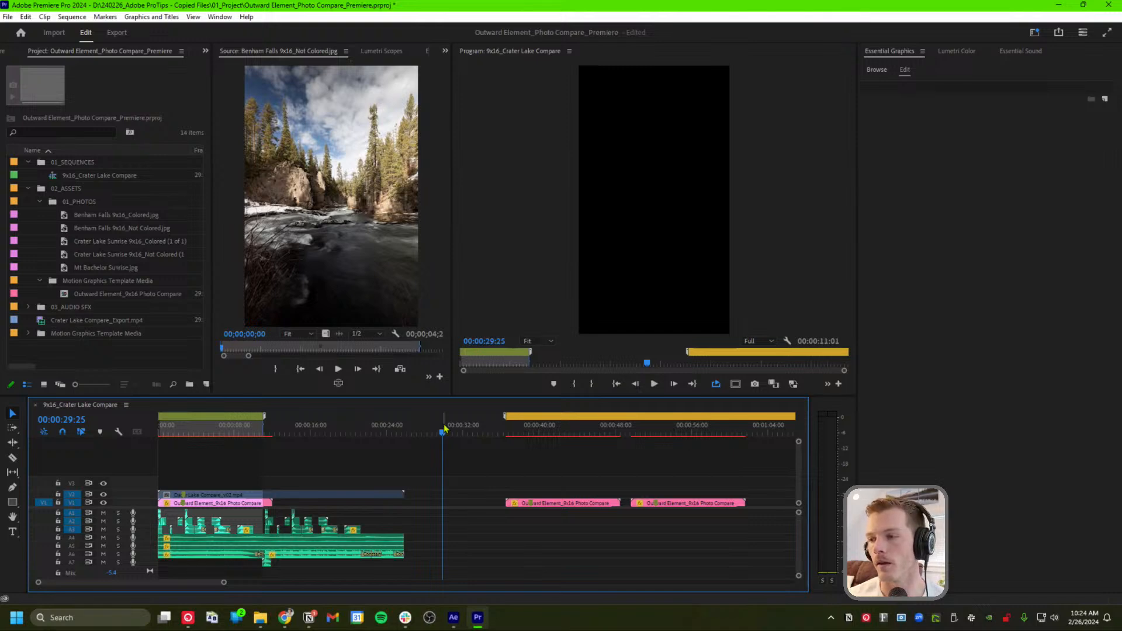
drag(444, 429, 183, 435)
click(529, 433)
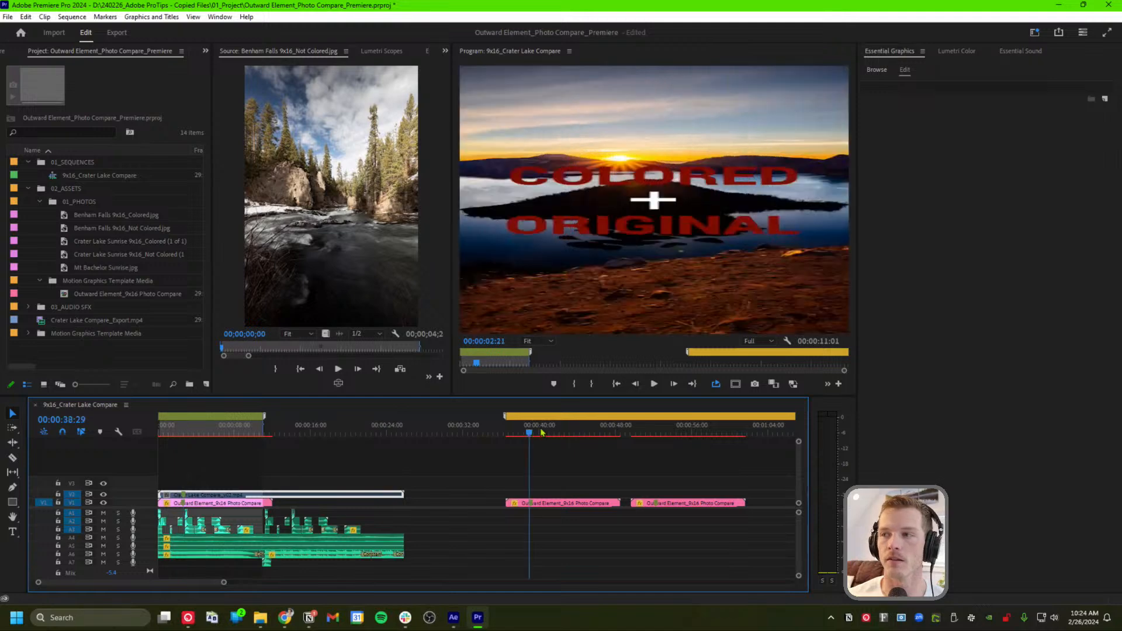
drag(541, 432, 681, 435)
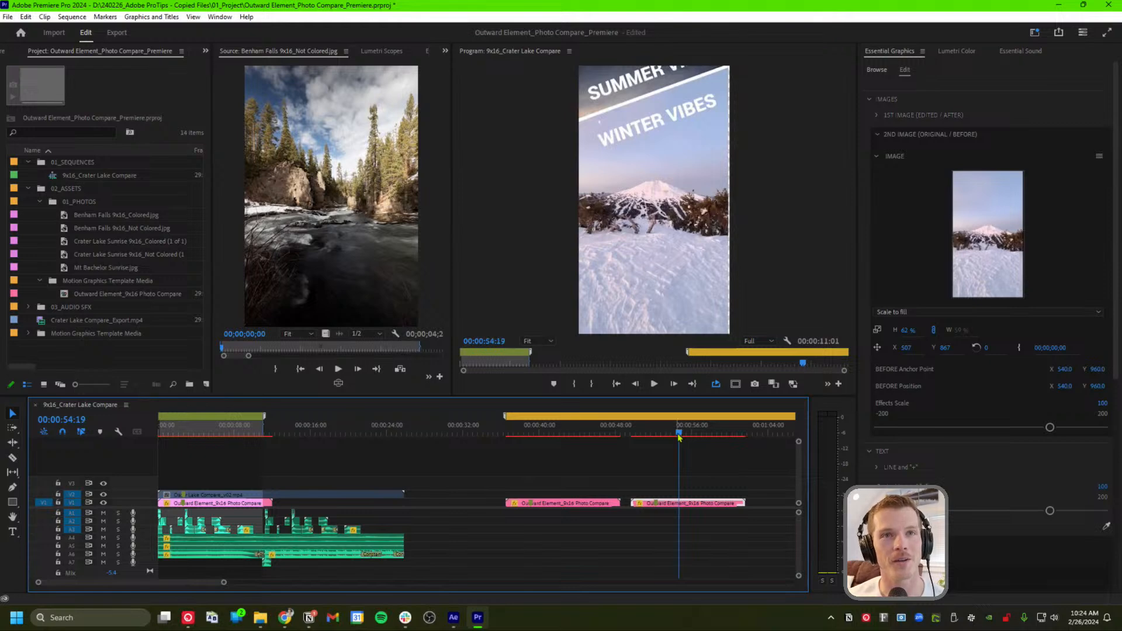